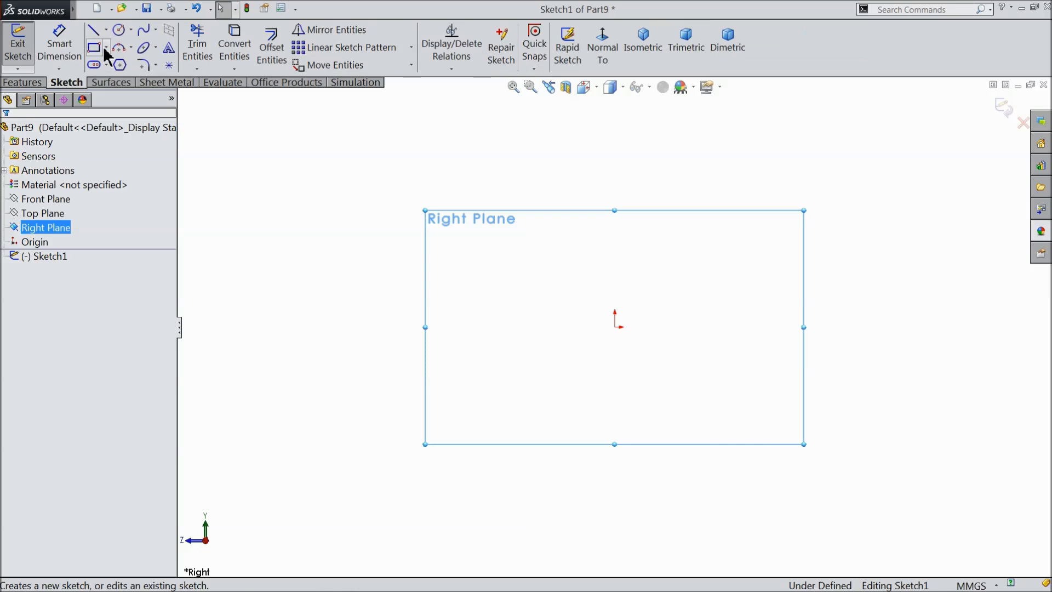
Sketch a circle centred on the origin of the Right Plane sketch and set its diameter to 10 mm.
left_click(119, 31)
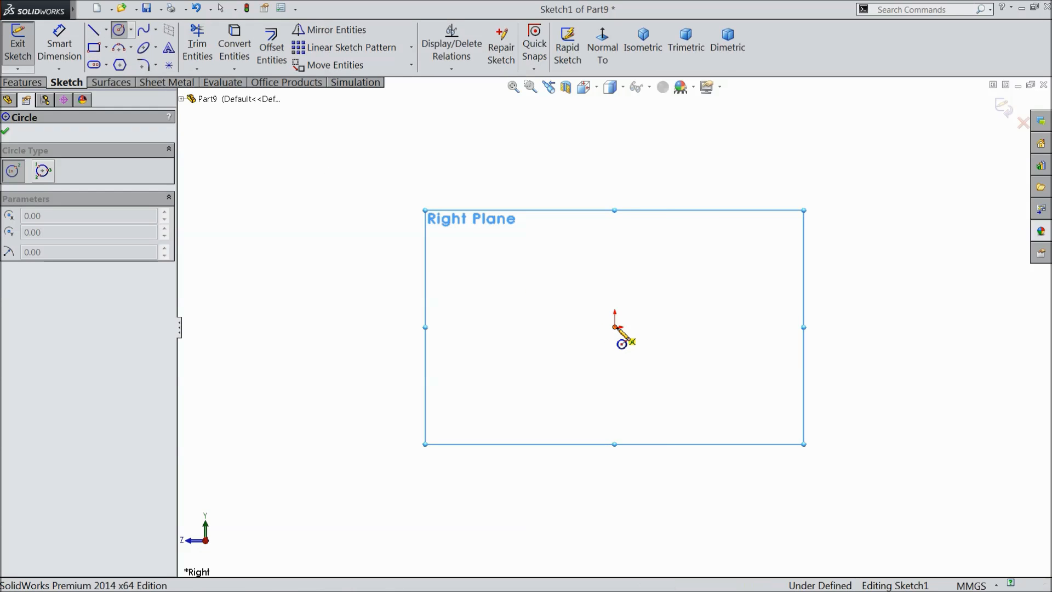
left_click(615, 327)
left_click(459, 227)
left_click(59, 47)
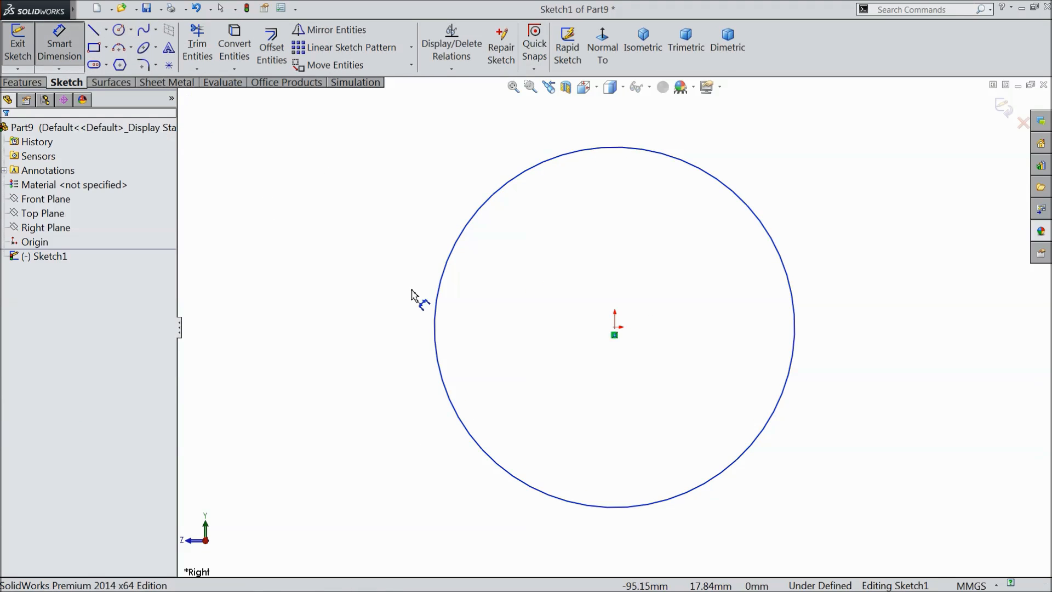
left_click(432, 305)
left_click(378, 299)
type("10")
left_click(312, 282)
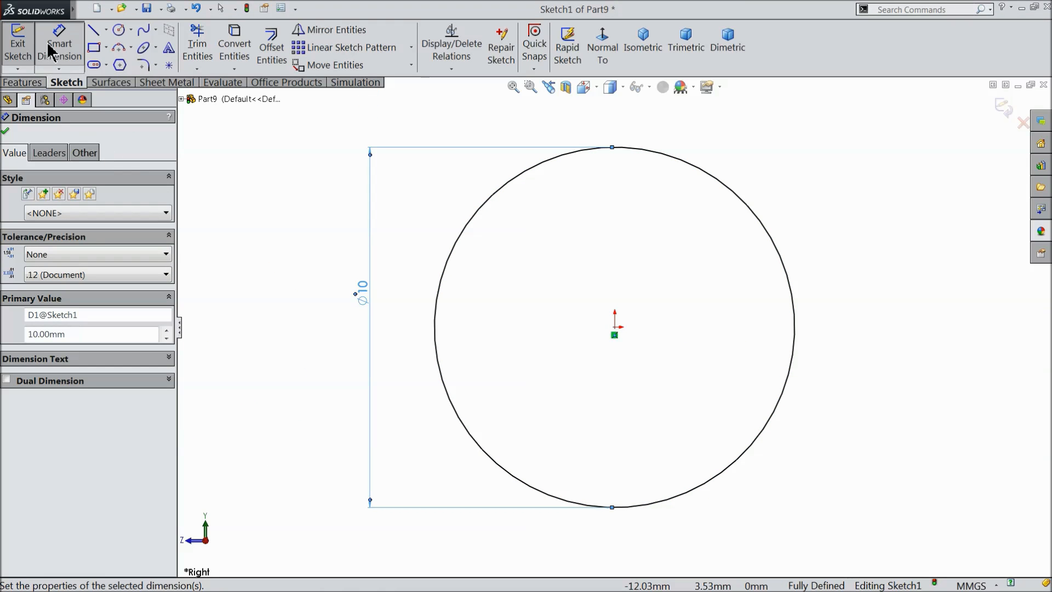
Extrude the circle as a blind boss 200 mm deep to form the shaft.
left_click(23, 83)
left_click(25, 48)
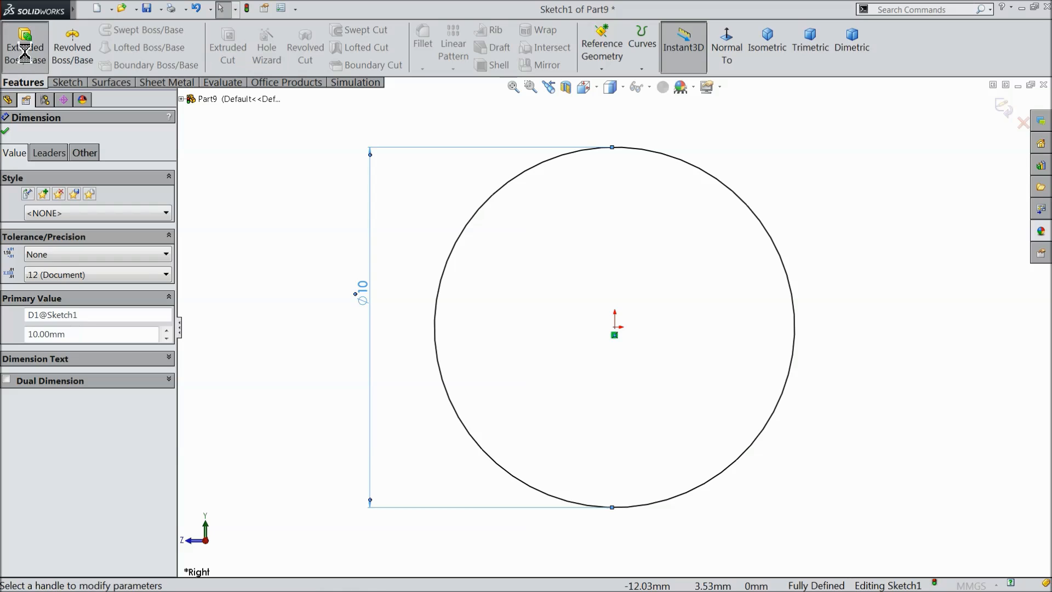
type("200")
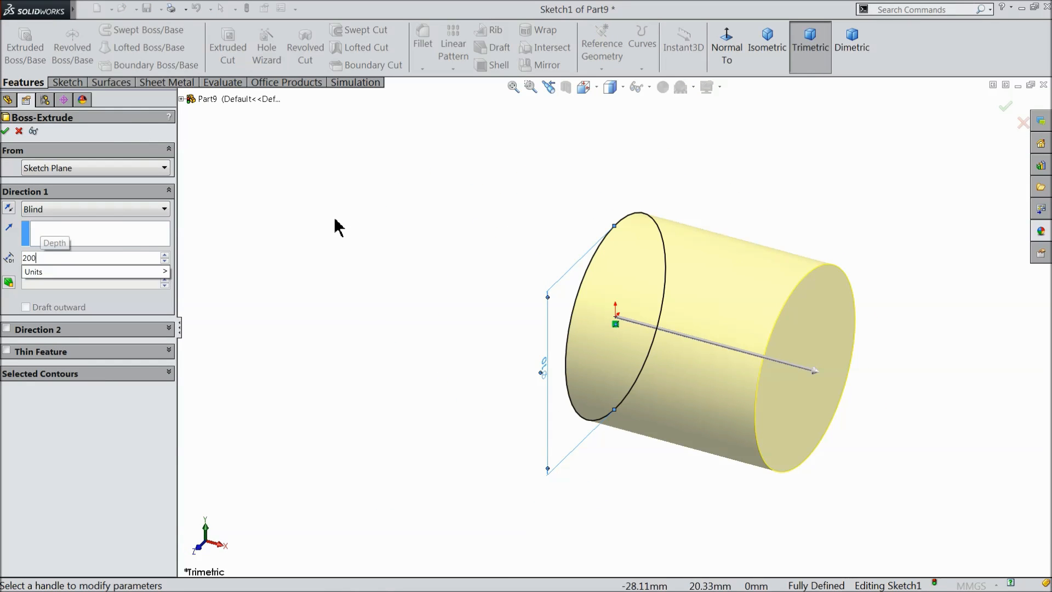
key("Return")
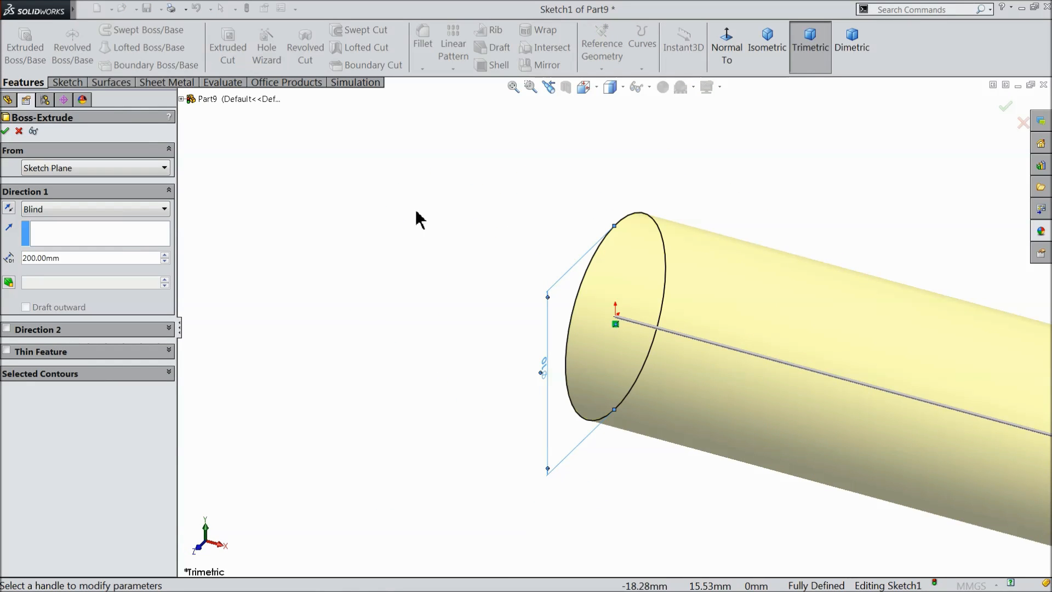
left_click(767, 47)
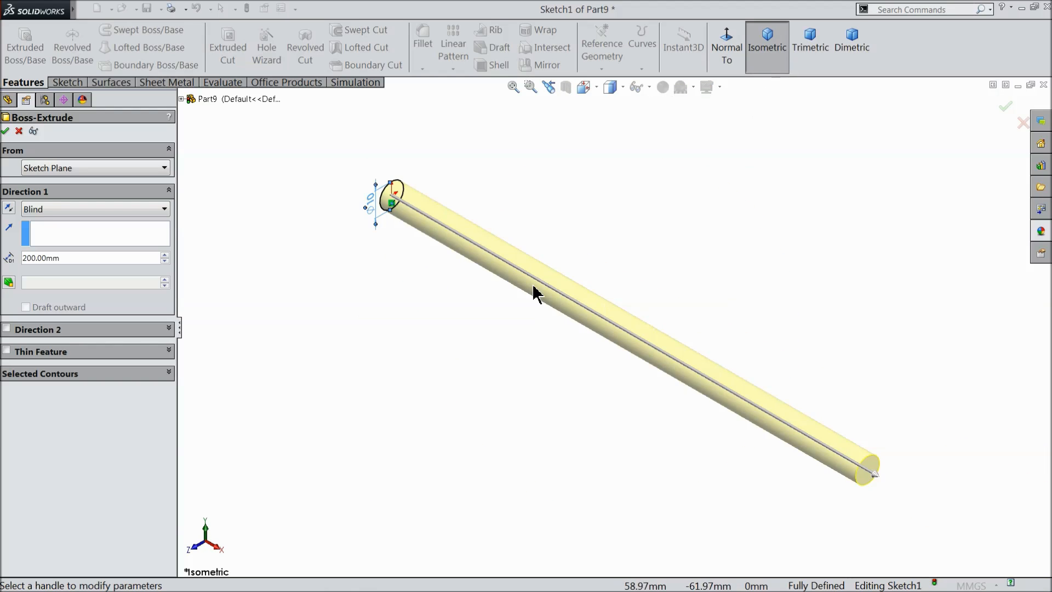
scroll(576, 291, "down", 1)
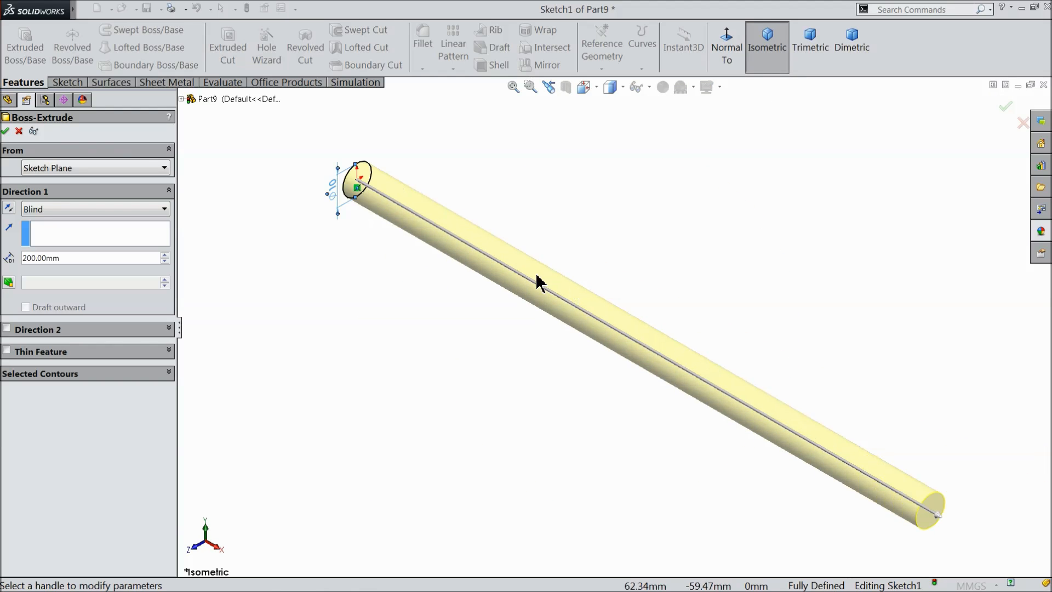
left_click(6, 131)
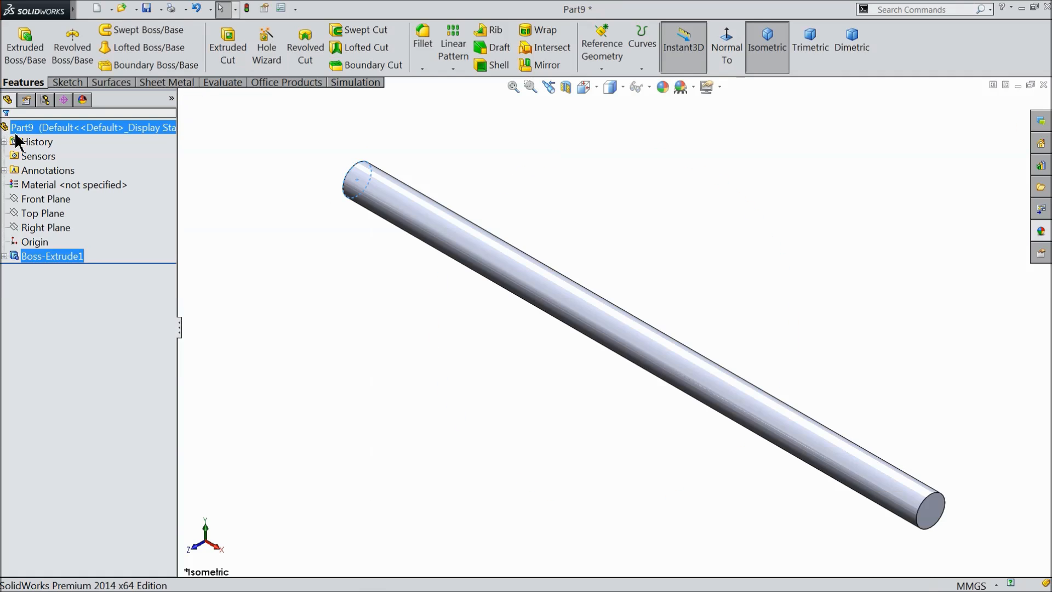
Chamfer the edges at both ends of the shaft by 1 mm at 45 degrees.
left_click(423, 69)
left_click(436, 98)
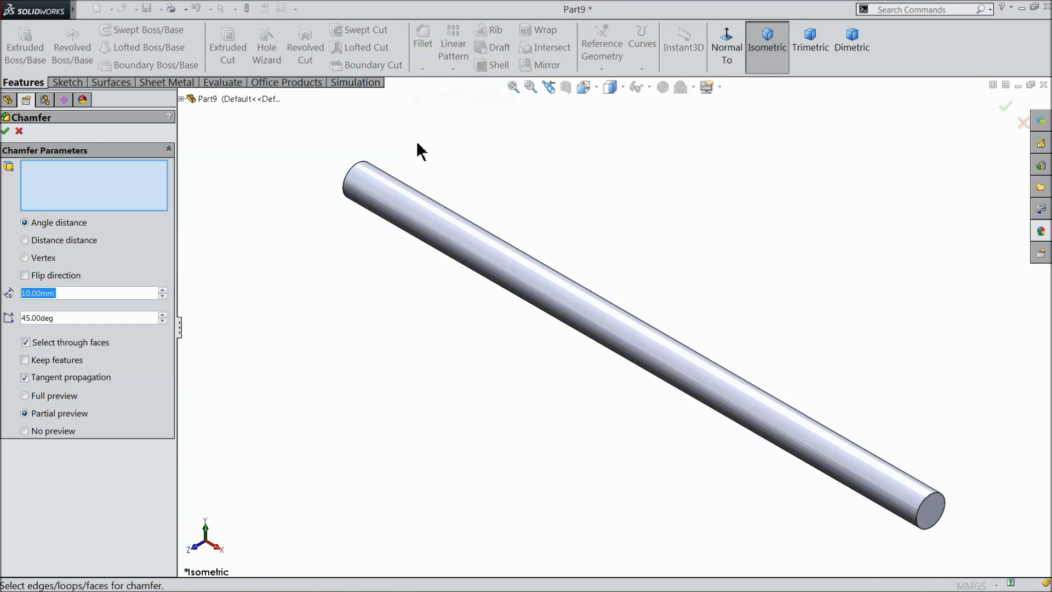
type("1")
key("Return")
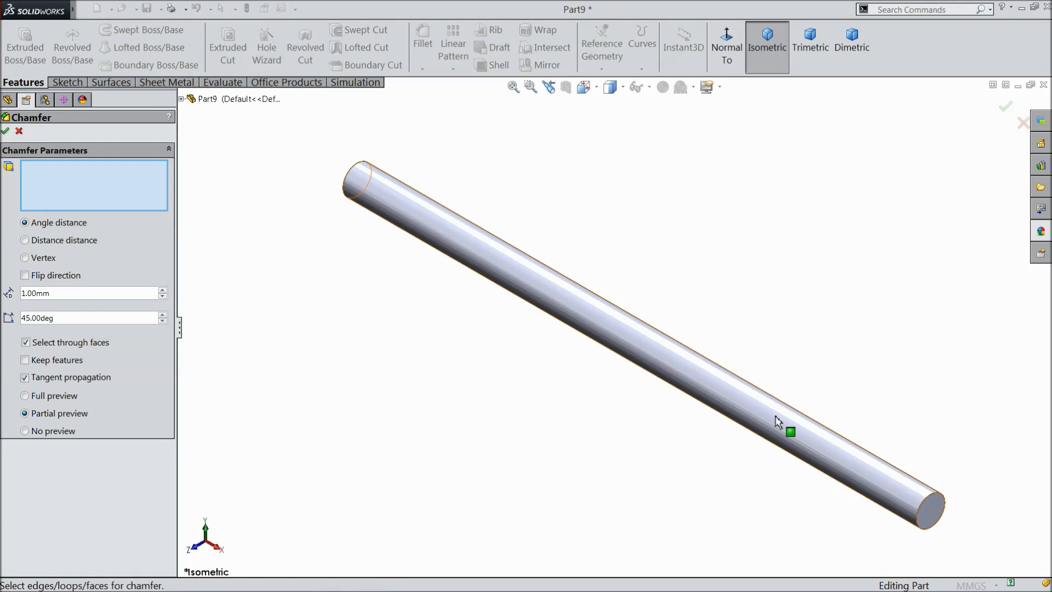
left_click(926, 510)
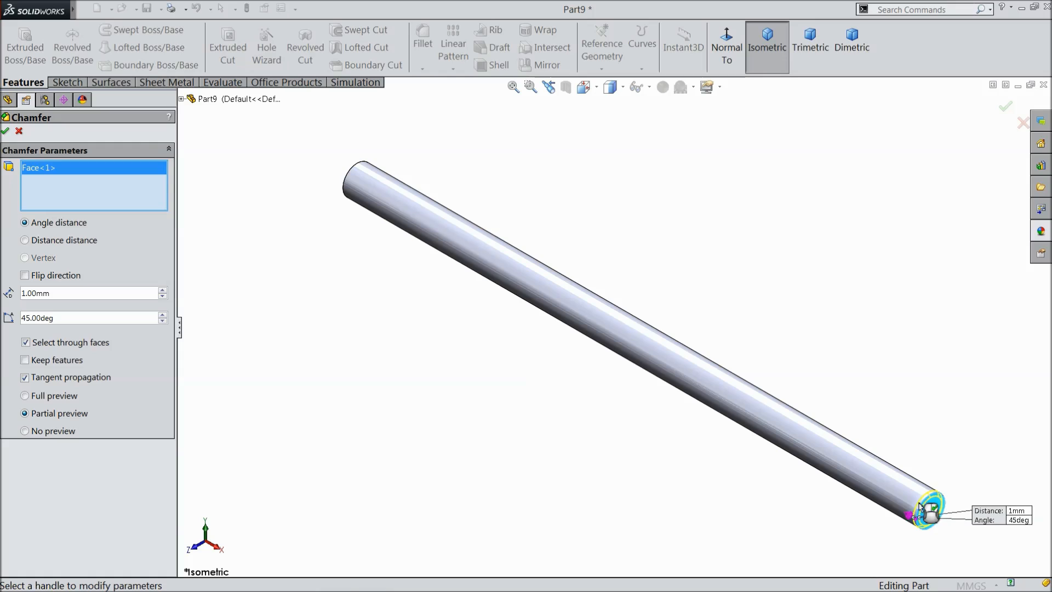
left_click(351, 182)
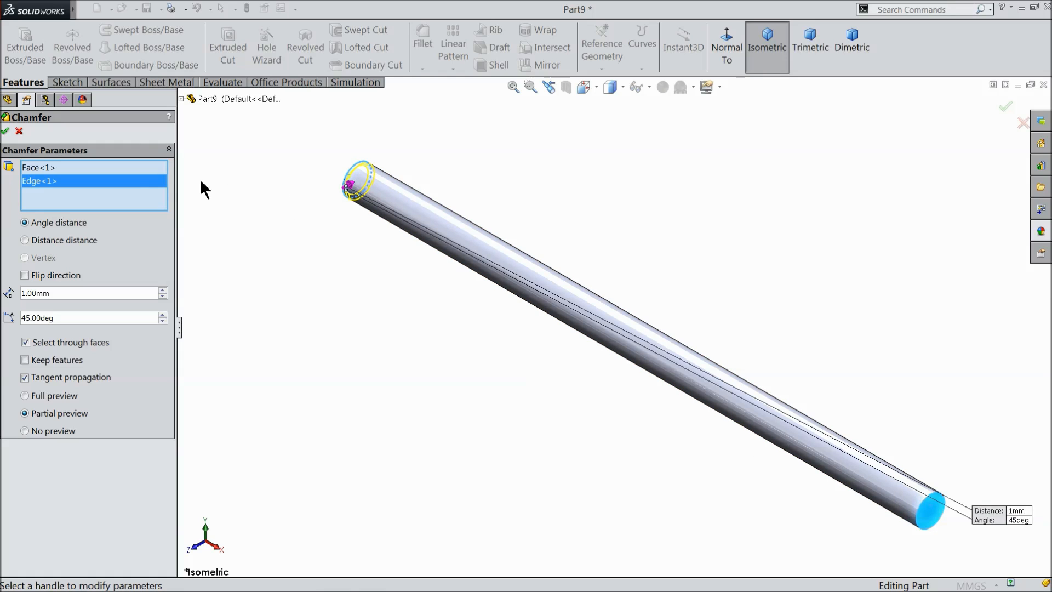
left_click(5, 131)
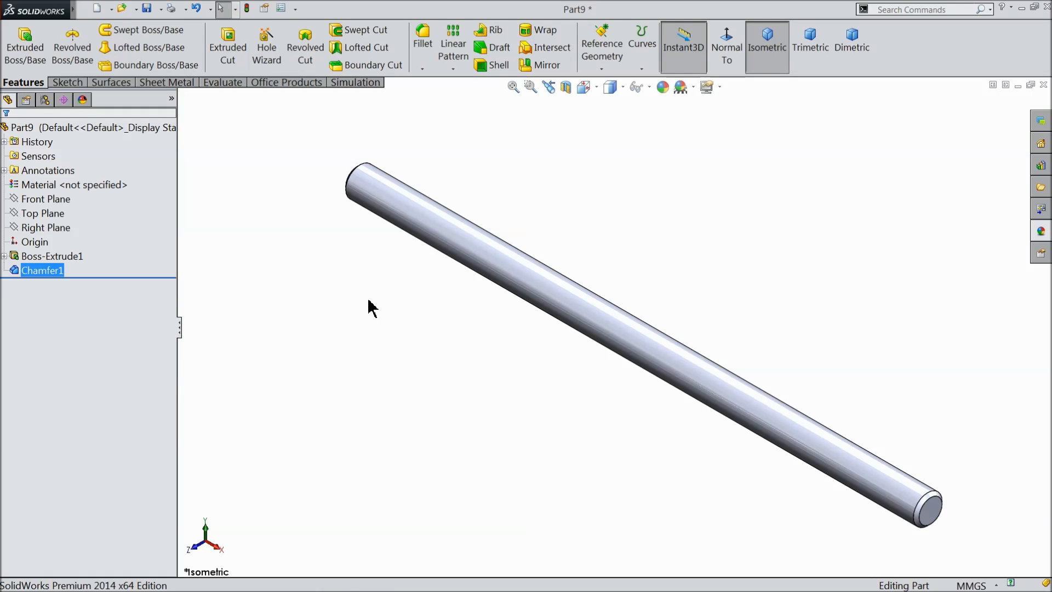
Start a sketch on the Right Plane and draw a circle about 20.5 mm in diameter centred on the origin.
left_click(38, 228)
left_click(25, 216)
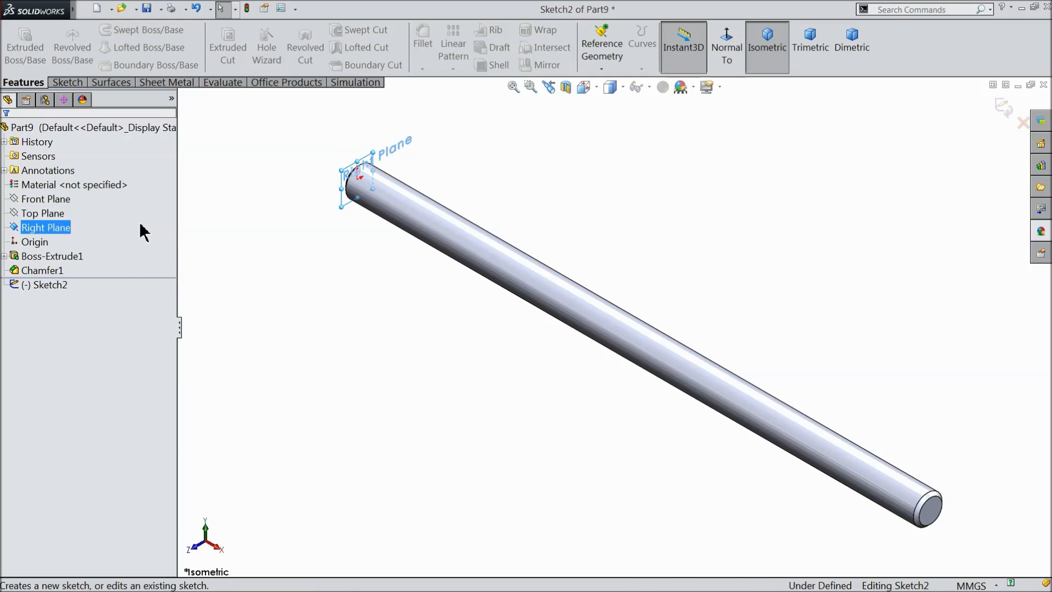
scroll(410, 189, "down", 8)
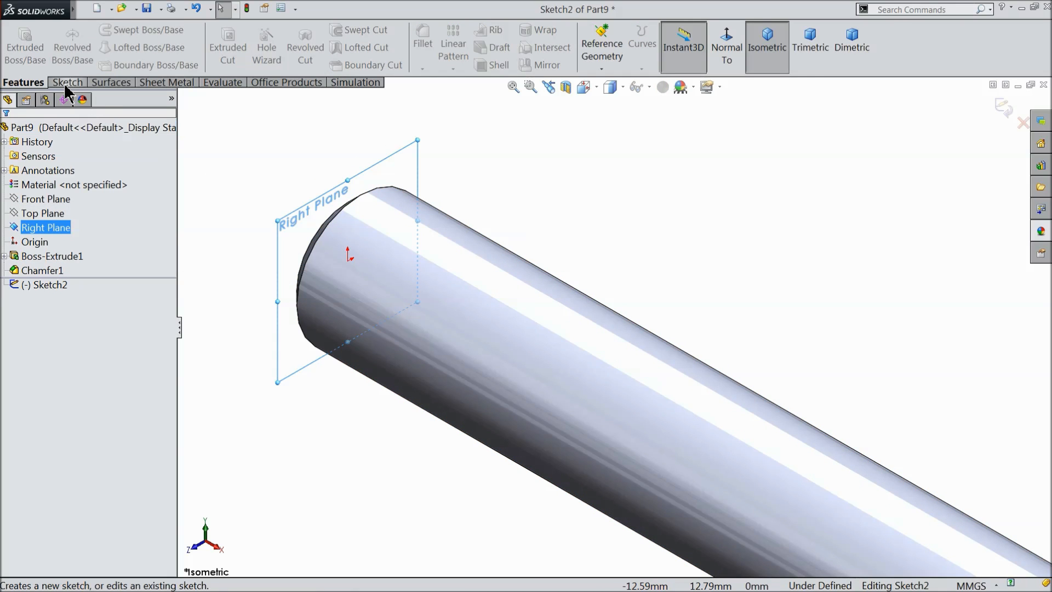
left_click(67, 83)
left_click(125, 31)
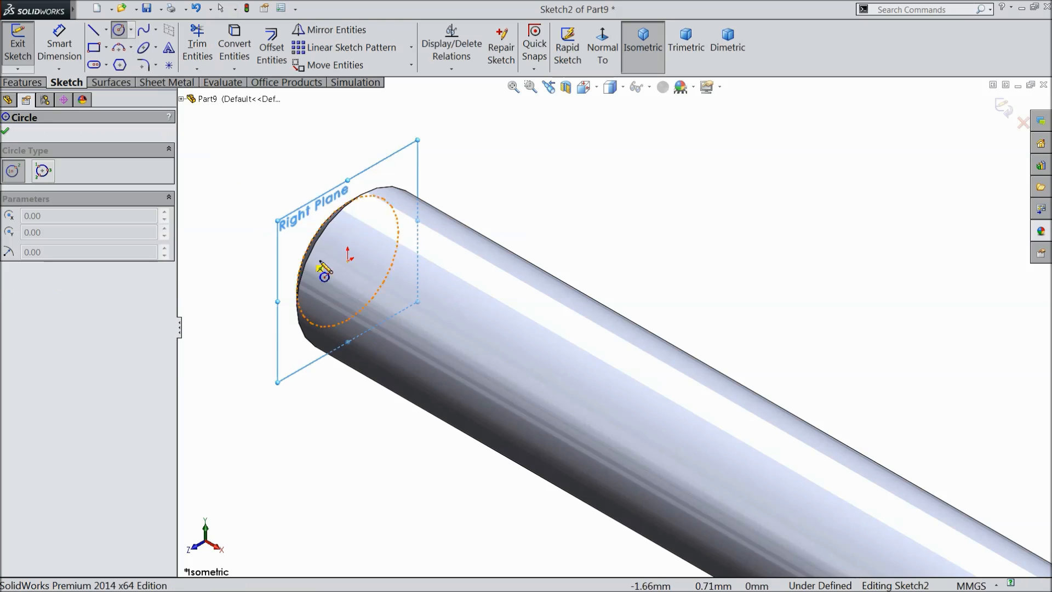
left_click(347, 261)
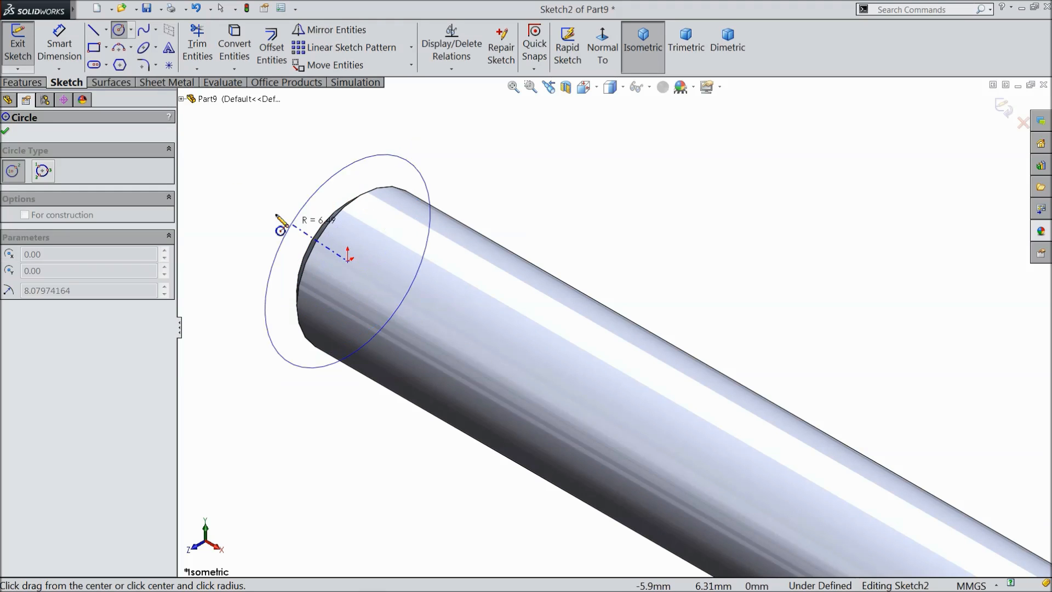
left_click(265, 206)
Dimension the new circle around the shaft end with a diameter of 14 mm.
left_click(59, 46)
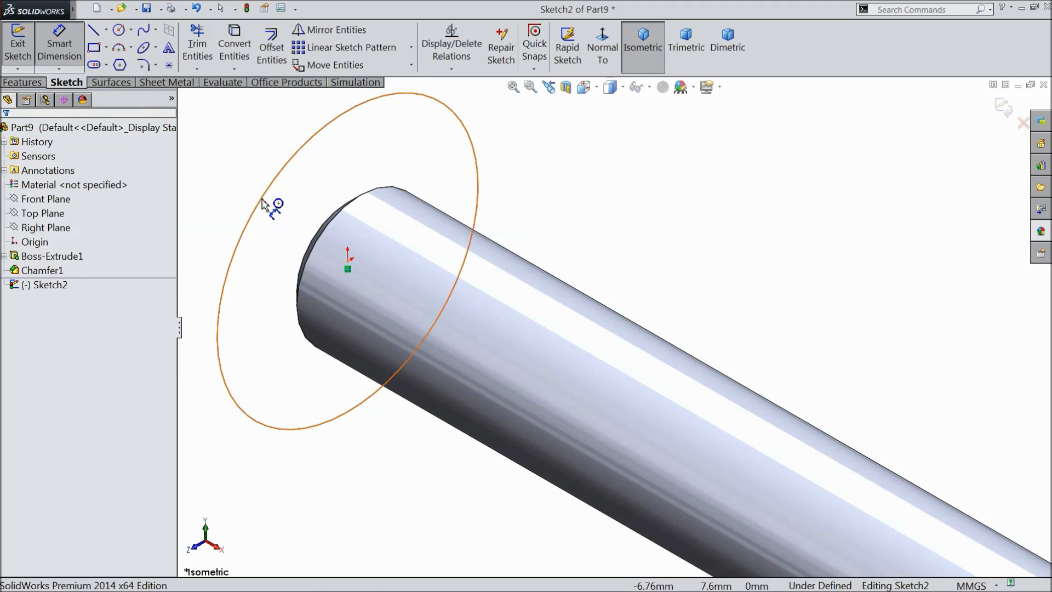
scroll(263, 227, "down", 4)
left_click(393, 255)
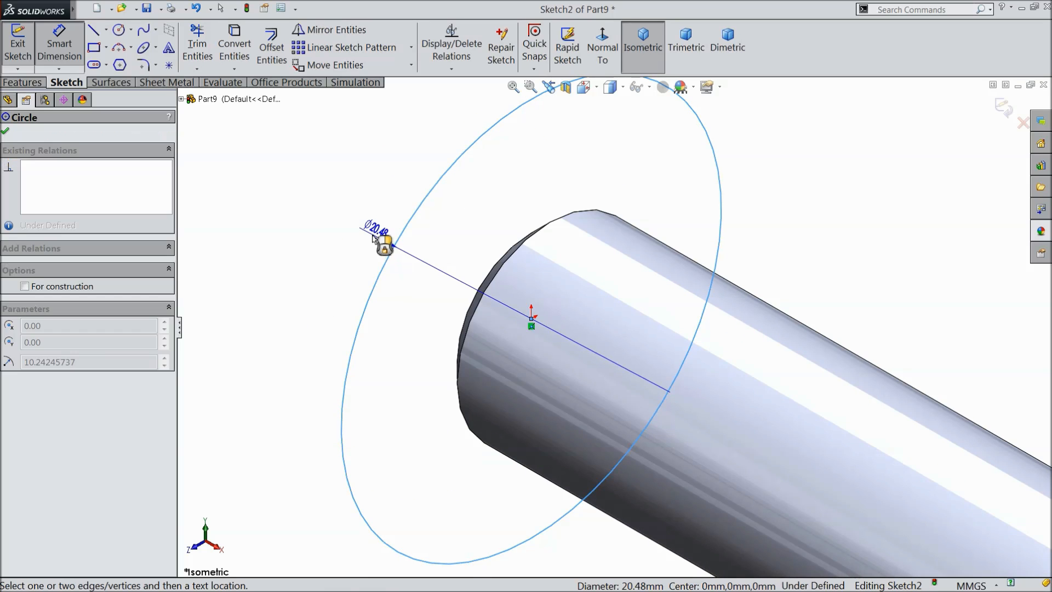
left_click(351, 225)
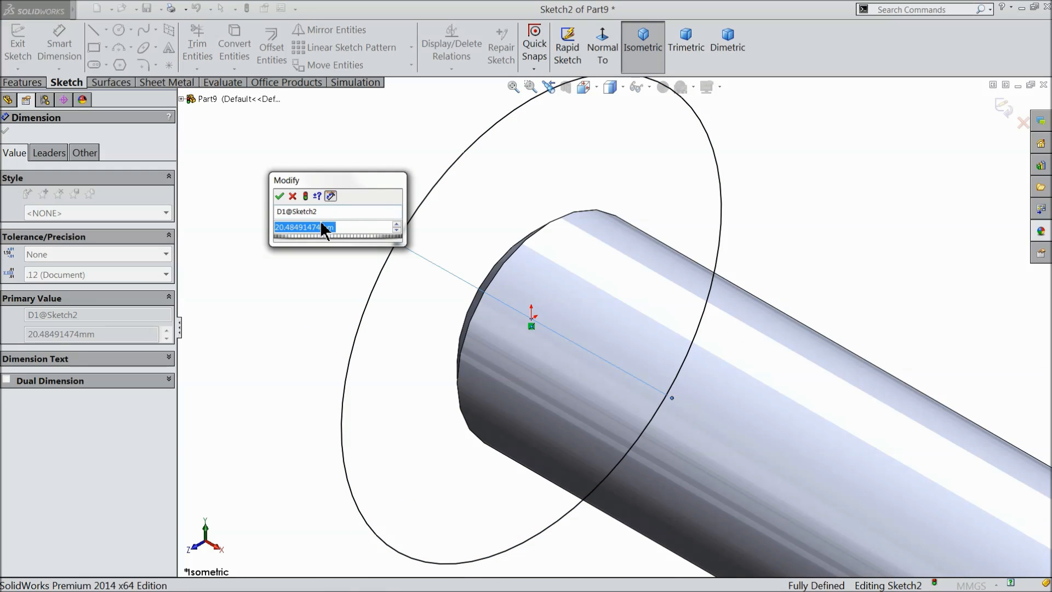
type("14")
left_click(279, 196)
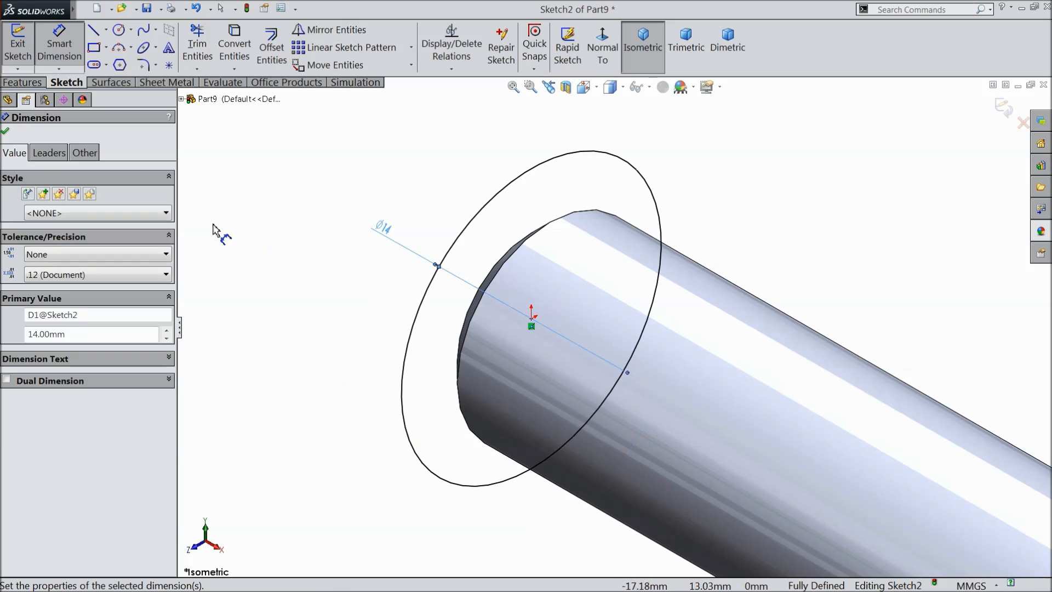
left_click(6, 131)
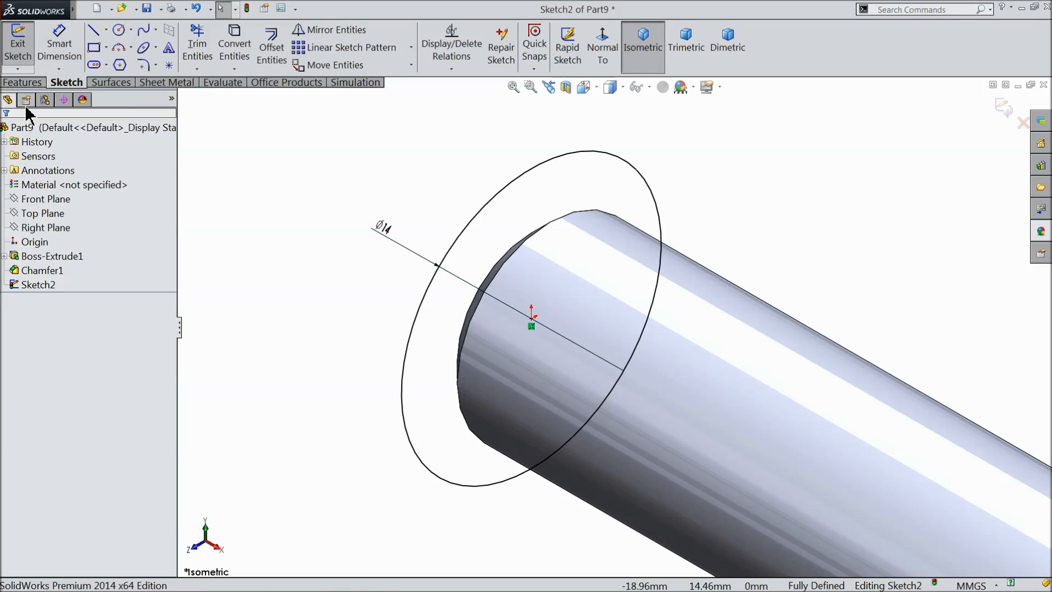
Start a blind boss extrusion of the 14 mm circle with a depth of 10 mm.
left_click(32, 83)
left_click(23, 48)
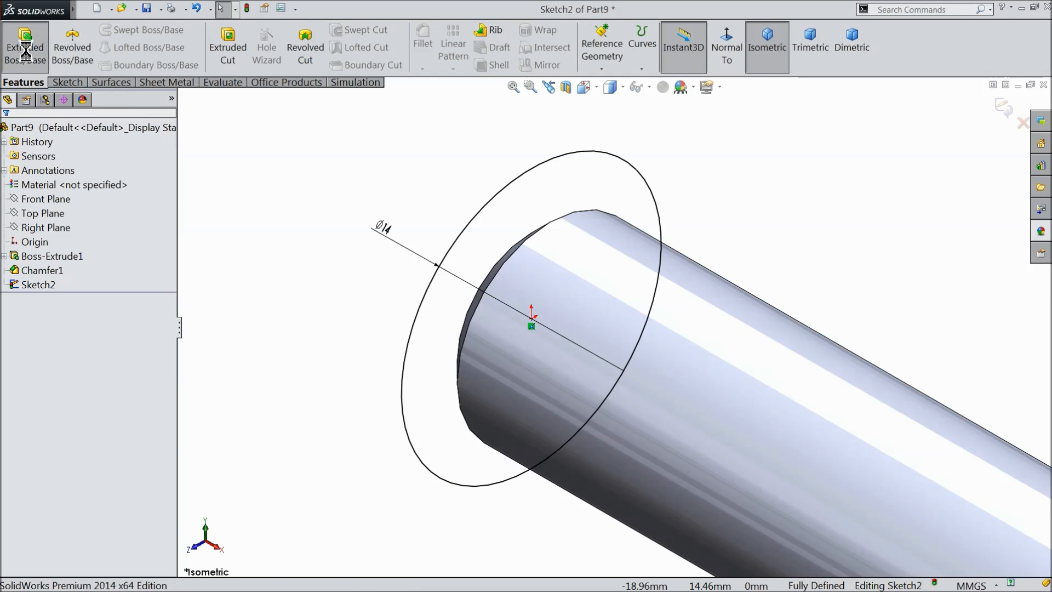
type("10")
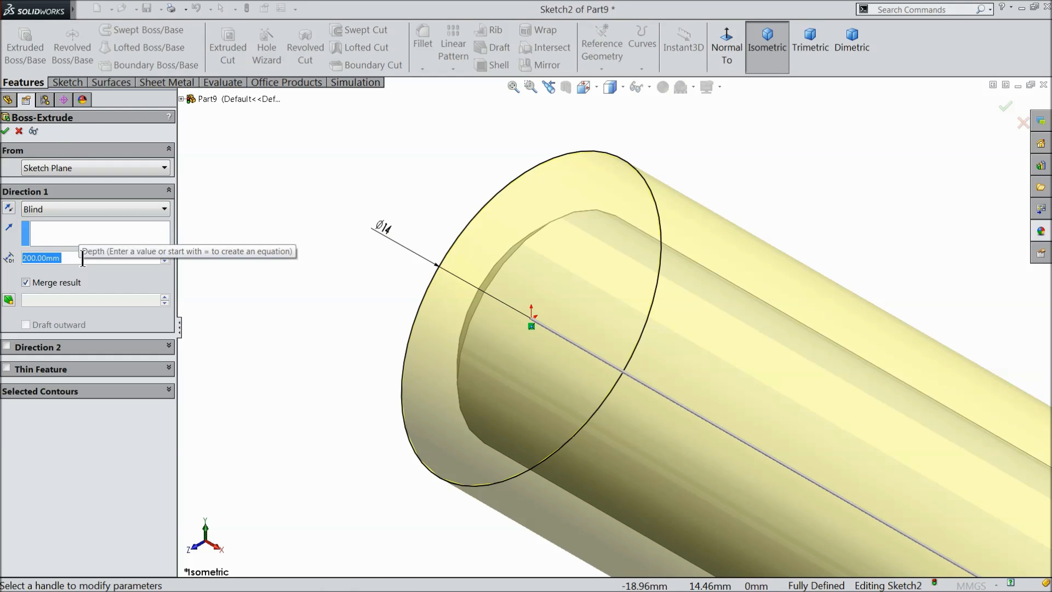
key("Return")
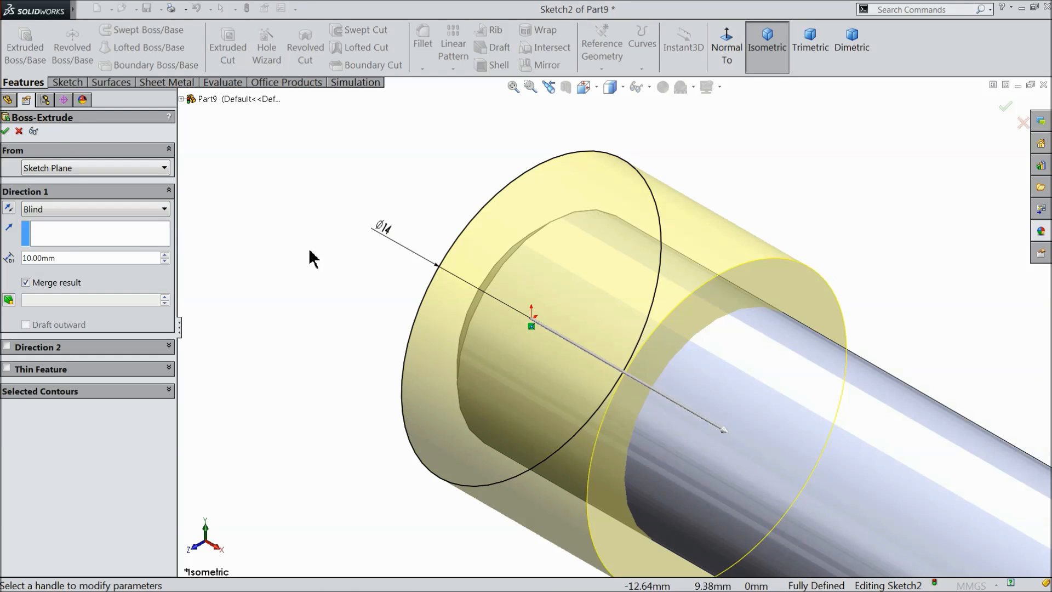
Start the collar's extrusion at a 70 mm offset from the sketch plane, pointing along the shaft, and create it.
left_click(47, 169)
left_click(44, 215)
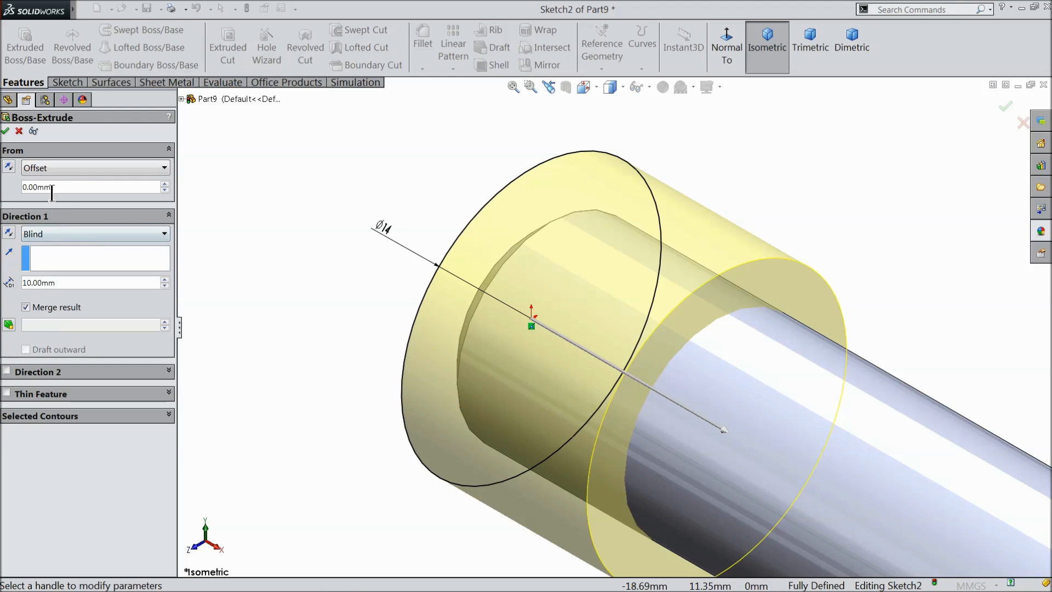
type("70")
key("Return")
scroll(285, 239, "up", 5)
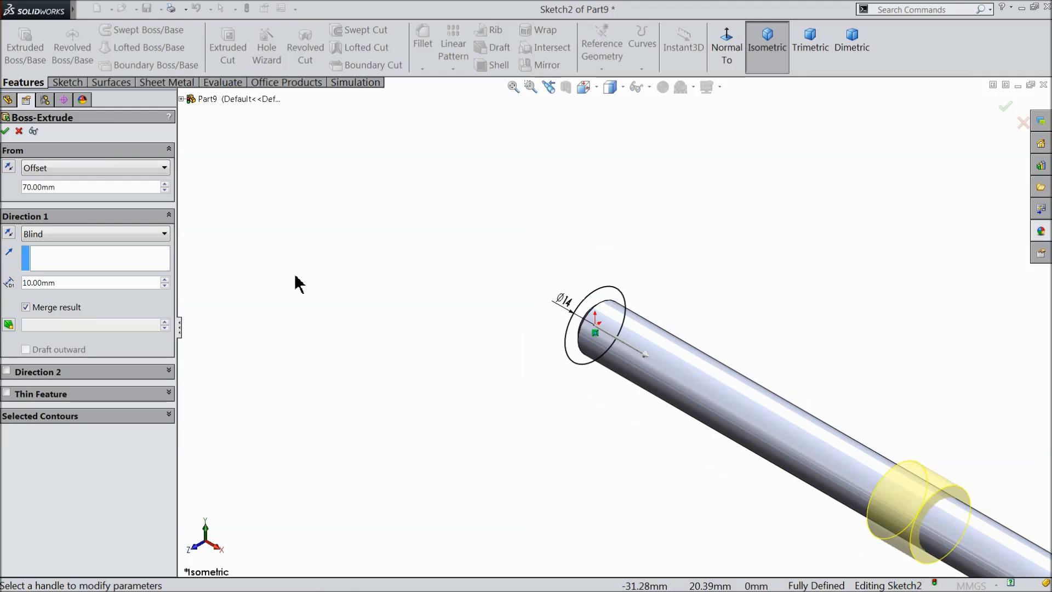
scroll(603, 356, "up", 3)
scroll(887, 465, "down", 5)
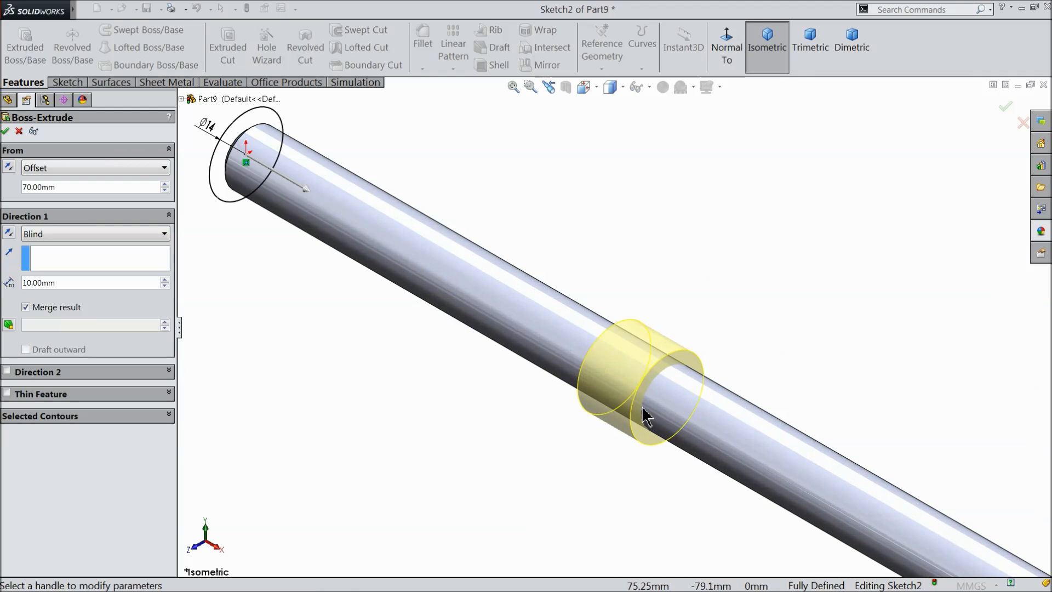
left_click(10, 235)
left_click(9, 235)
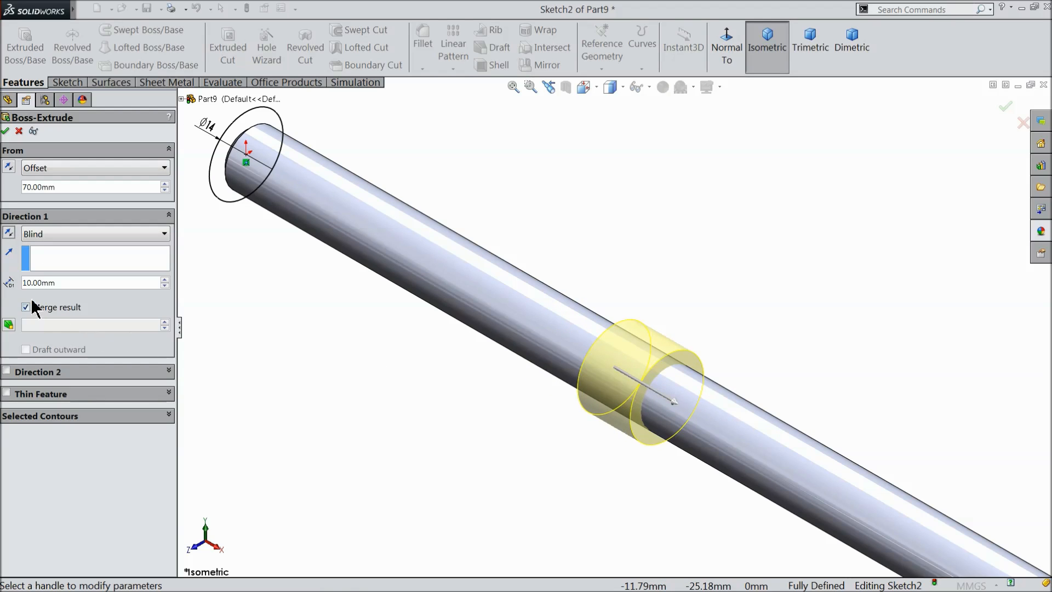
left_click(5, 131)
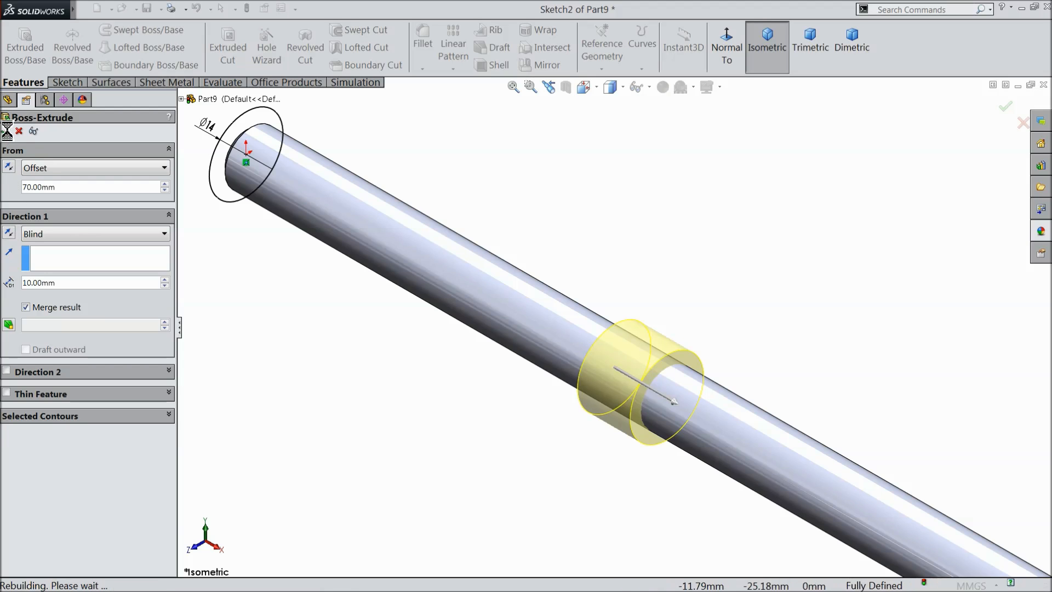
Apply the polished copper appearance from the copper metals to the whole shaft.
mouse_move(357, 346)
middle_mouse_down()
mouse_move(439, 380)
mouse_move(360, 345)
middle_mouse_up()
scroll(370, 349, "up", 4)
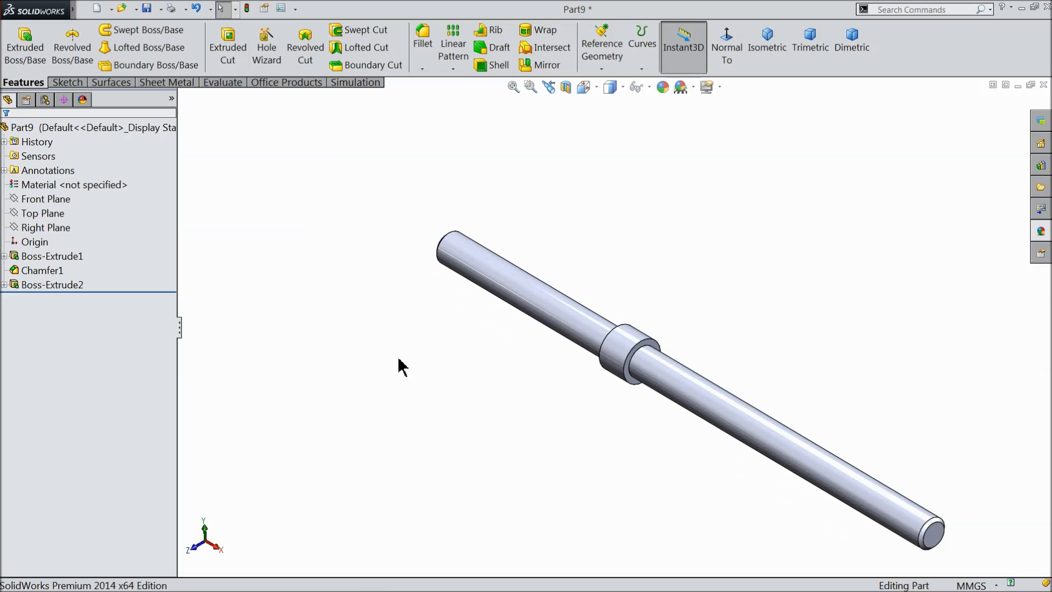
scroll(821, 445, "up", 1)
scroll(817, 443, "down", 2)
scroll(800, 442, "down", 2)
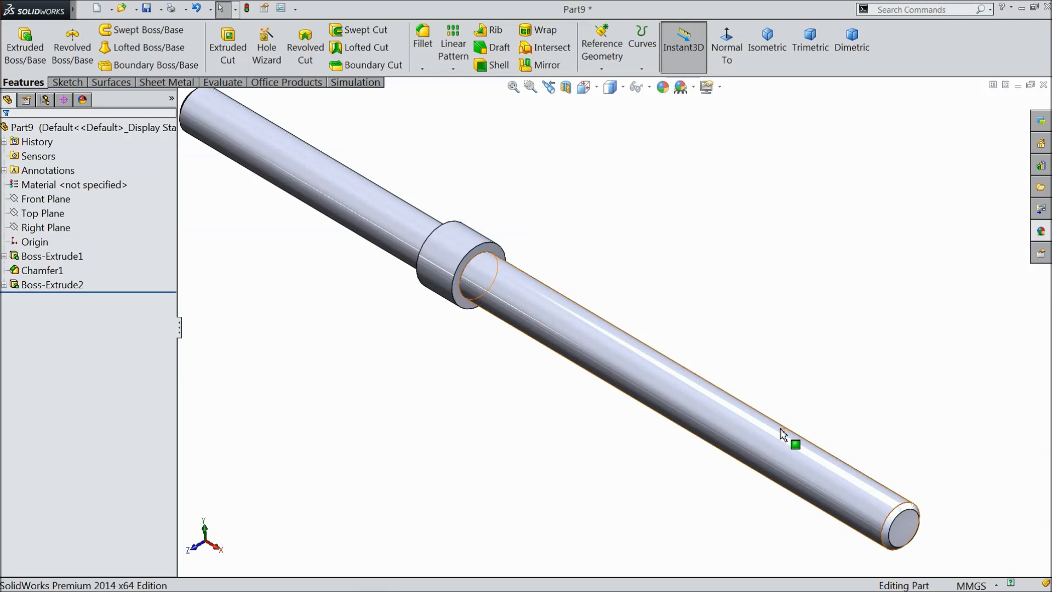
left_click(1041, 230)
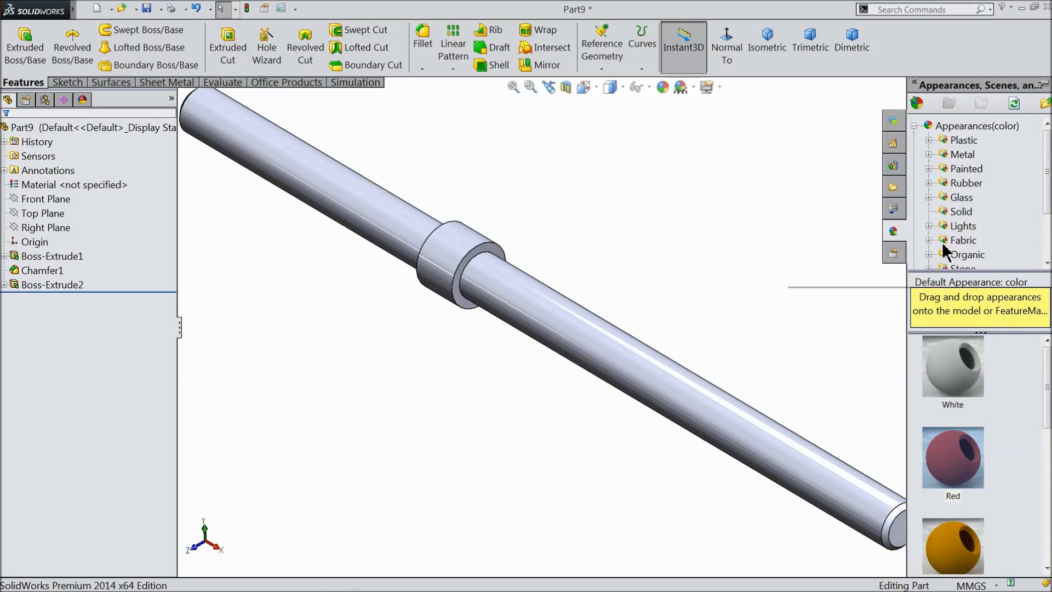
left_click(929, 155)
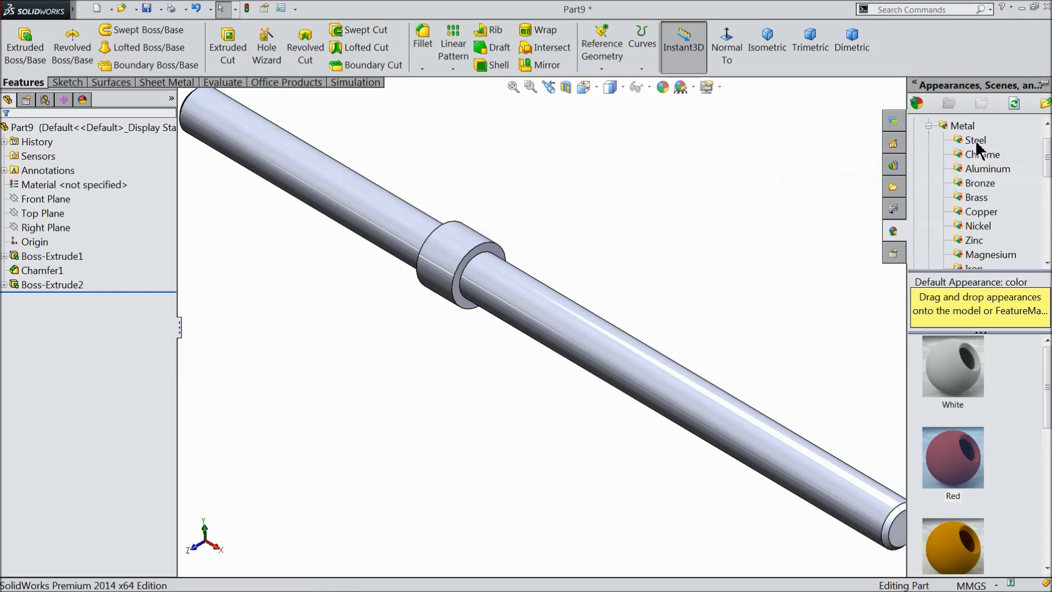
left_click(981, 212)
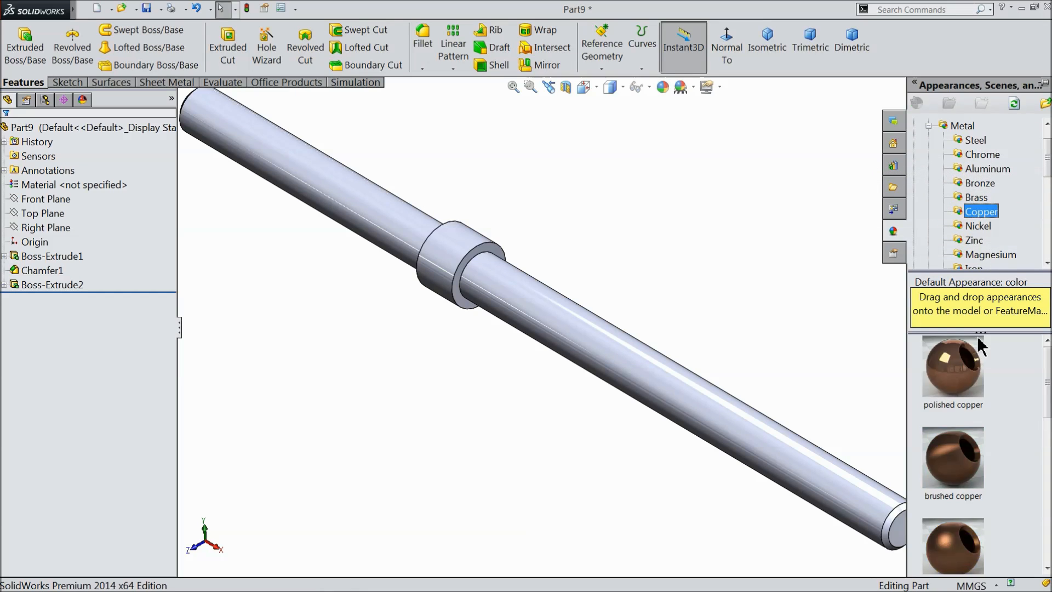
double_click(953, 366)
Save the shaft part in the Engine folder under the file name 9.Shaft.
middle_click_drag(808, 327, 791, 315)
scroll(754, 319, "up", 2)
scroll(486, 279, "down", 1)
scroll(486, 275, "down", 1)
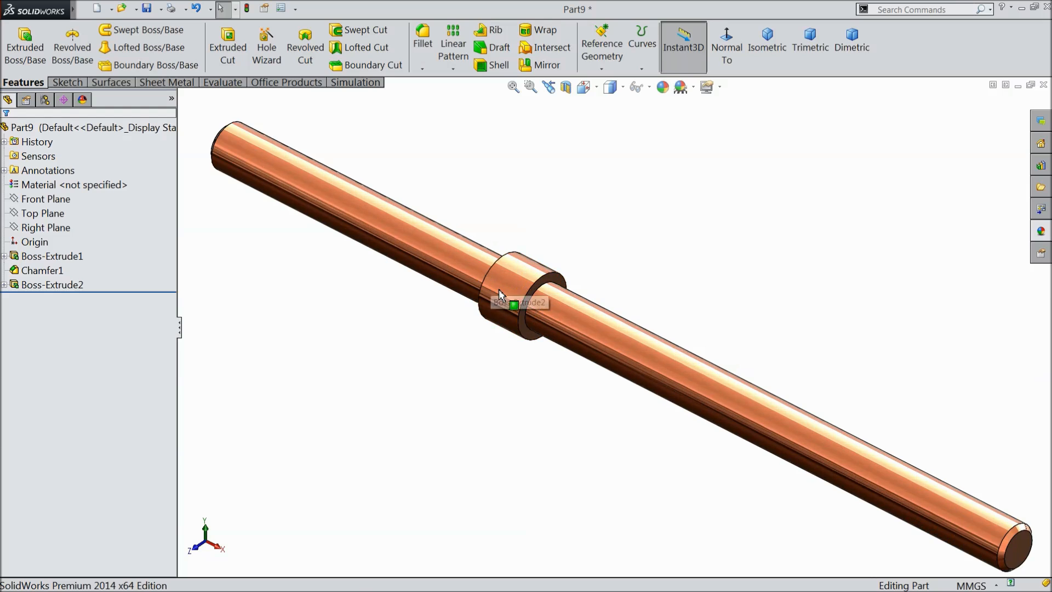
left_click(148, 10)
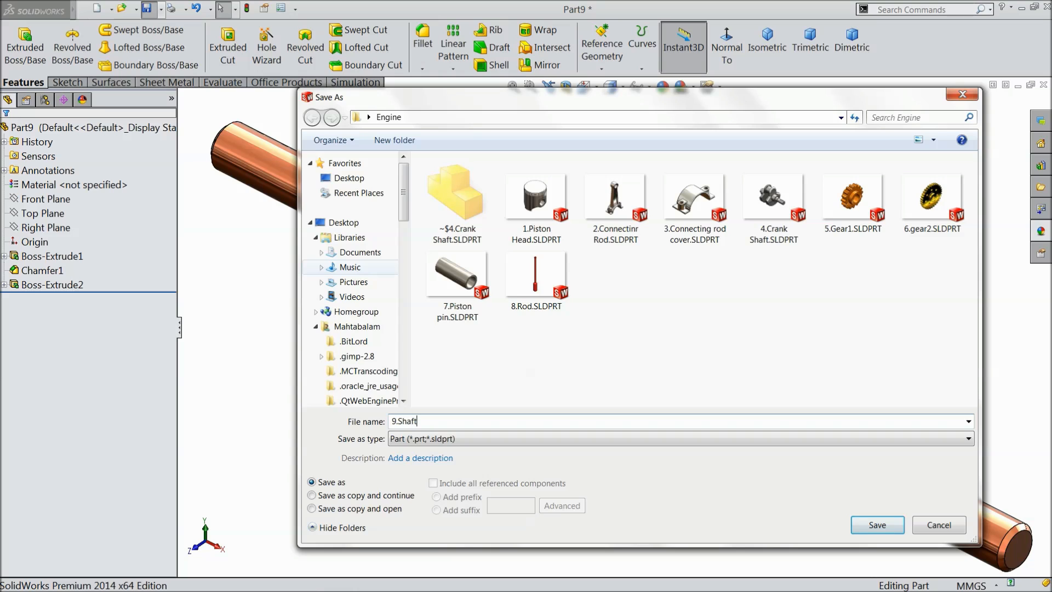
left_click(875, 525)
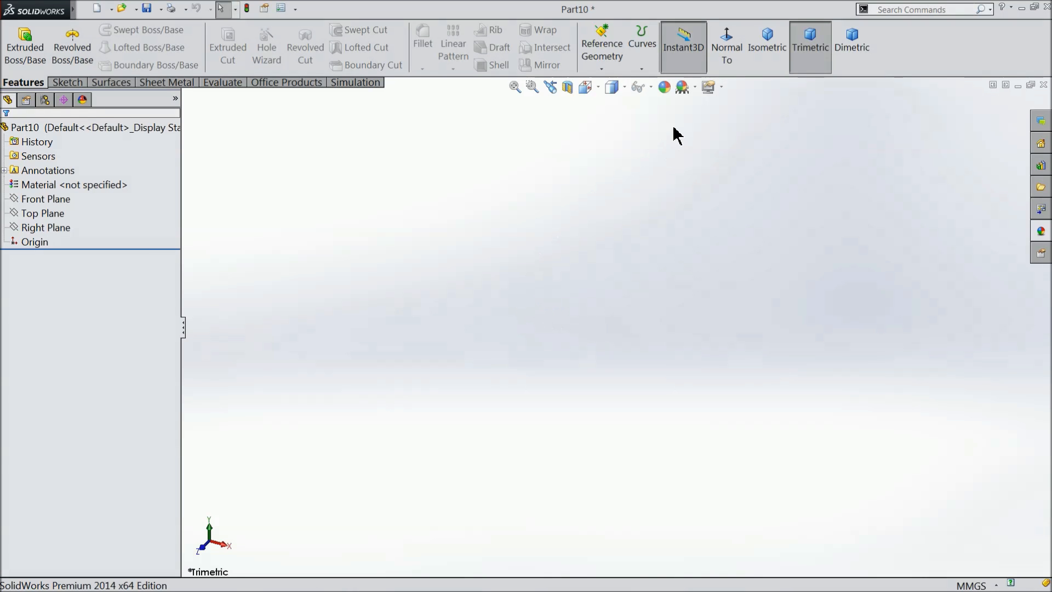
Start a sketch on the Right Plane of the new valve part.
left_click(695, 87)
left_click(704, 40)
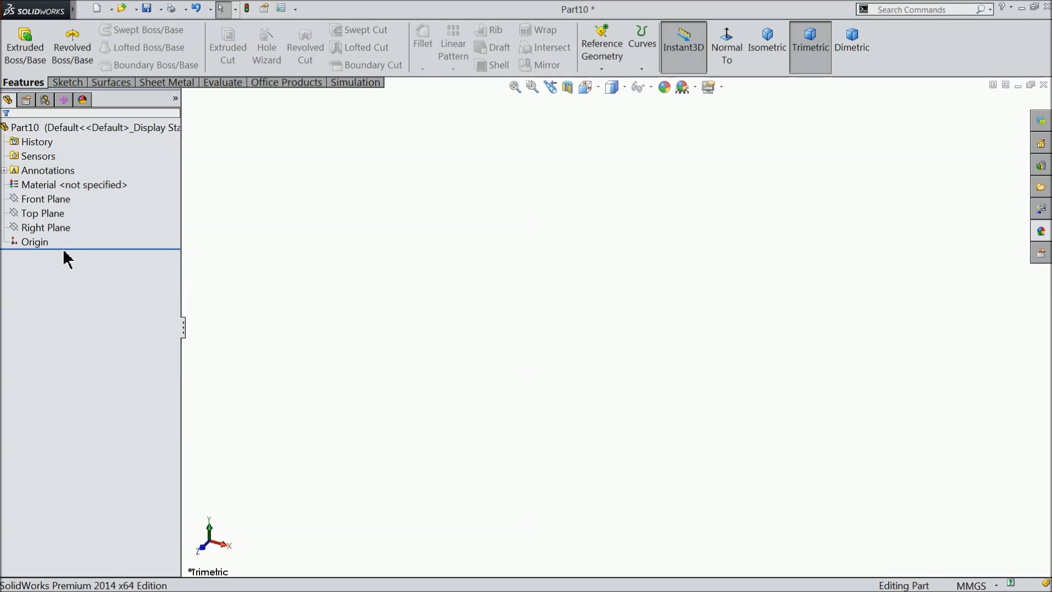
left_click(28, 229)
left_click(27, 213)
left_click(66, 83)
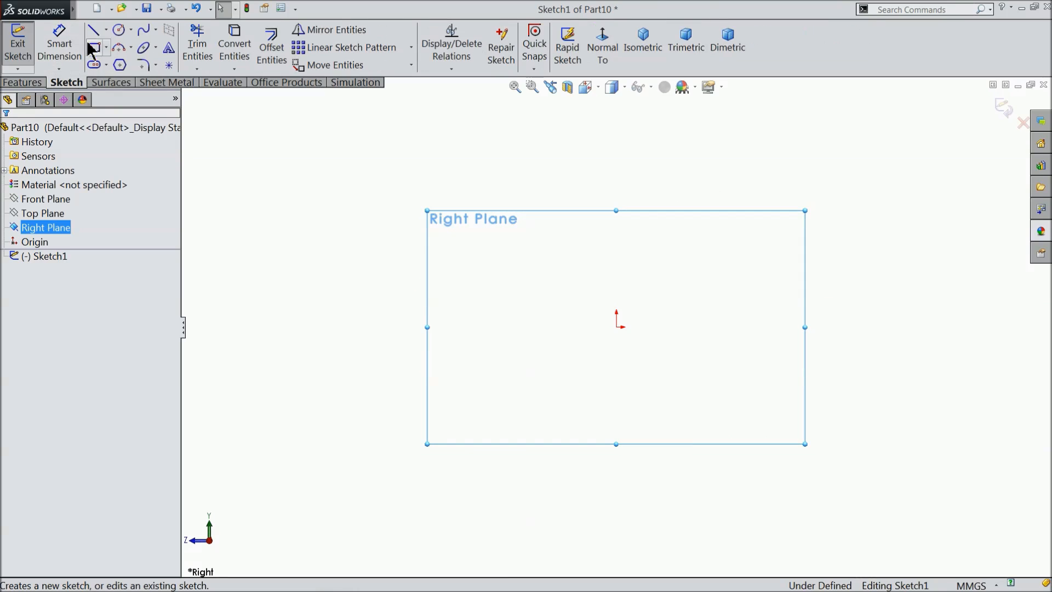
Sketch a vertical line about 103 mm long downward from the origin and continue with a low rectangular base about 28 mm wide.
left_click(94, 30)
scroll(663, 417, "up", 2)
scroll(677, 446, "down", 5)
left_click(537, 183)
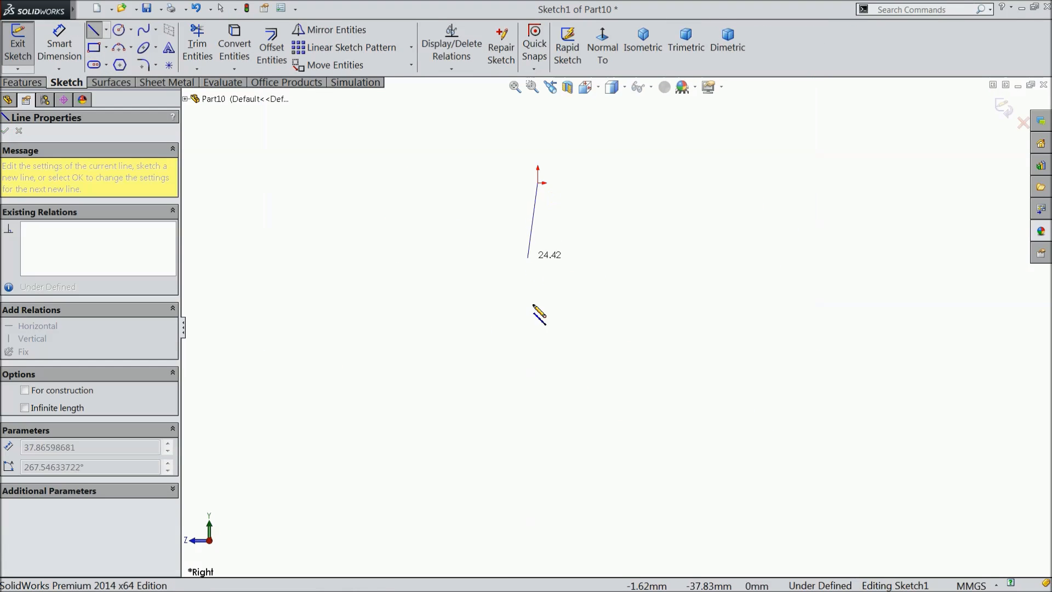
left_click(538, 500)
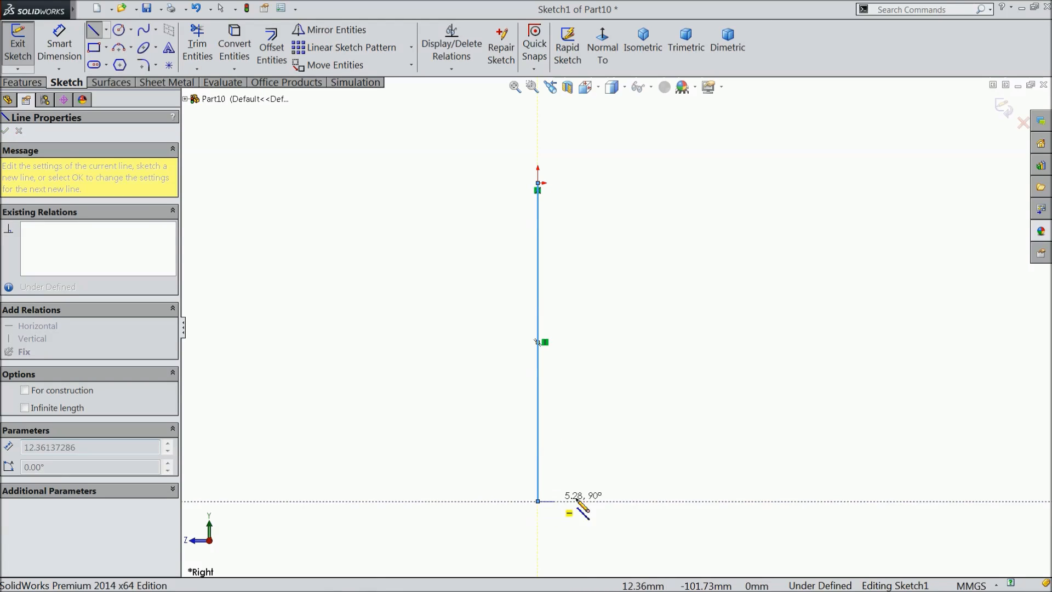
left_click(626, 501)
left_click(626, 476)
left_click(560, 476)
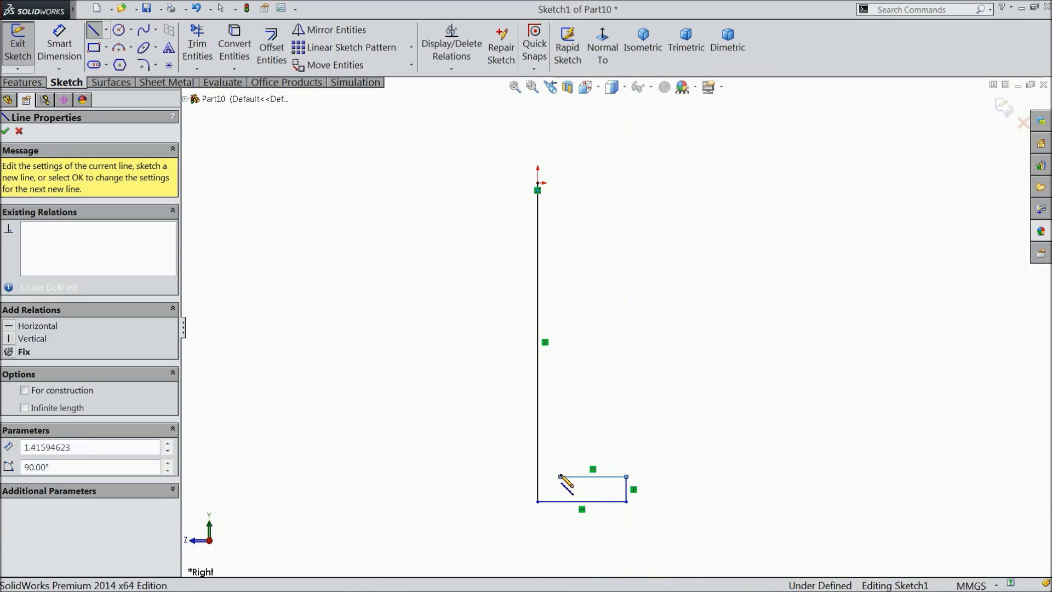
Continue the profile up the stem, add a small inward notch near the upper end, and close it at the origin.
left_click(560, 242)
left_click(552, 241)
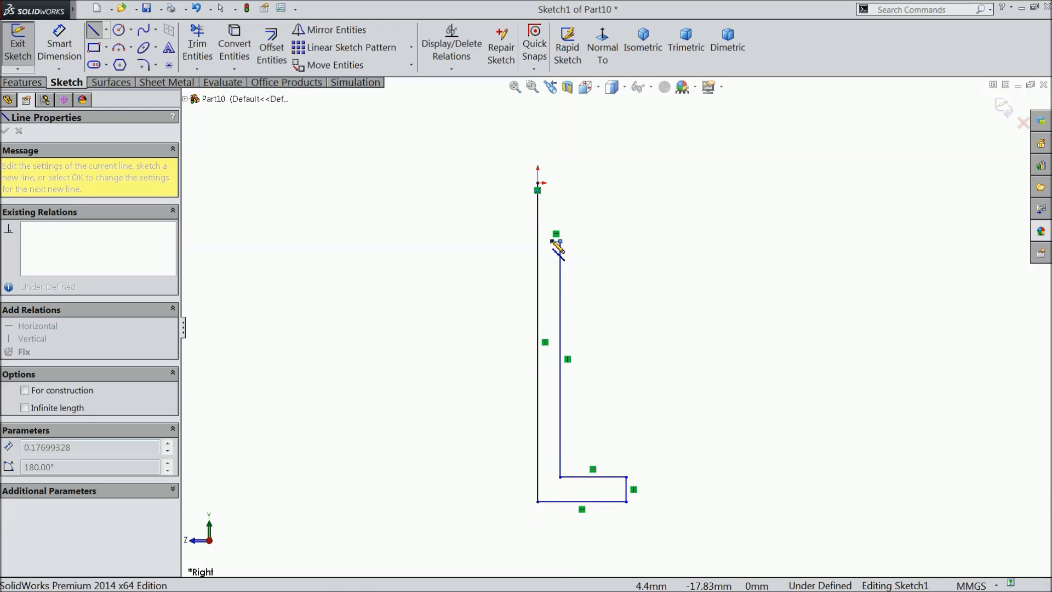
left_click(552, 209)
left_click(560, 208)
left_click(561, 183)
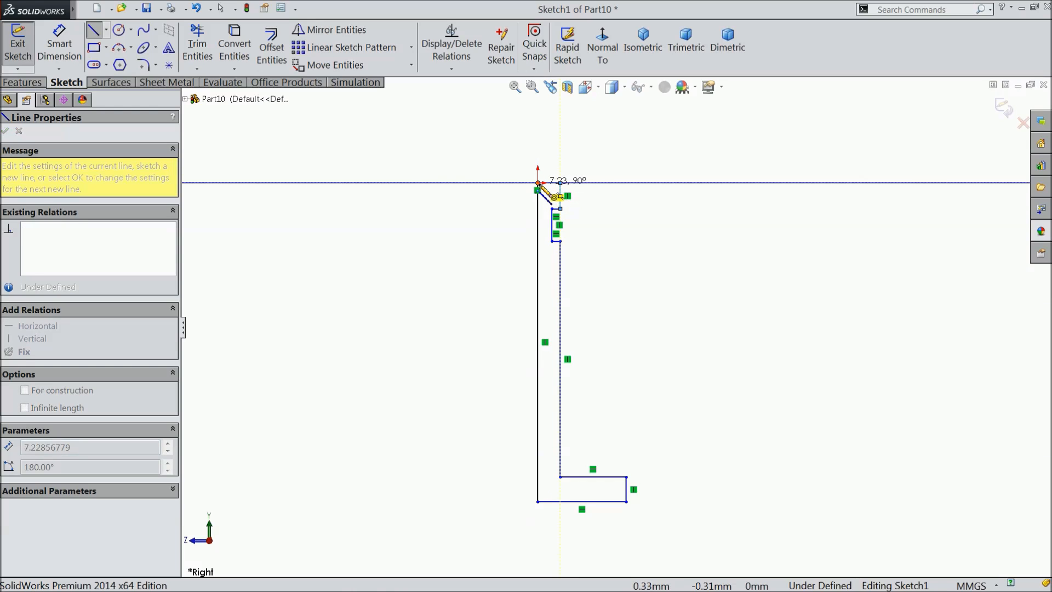
left_click(538, 183)
right_click(537, 189)
left_click(470, 170)
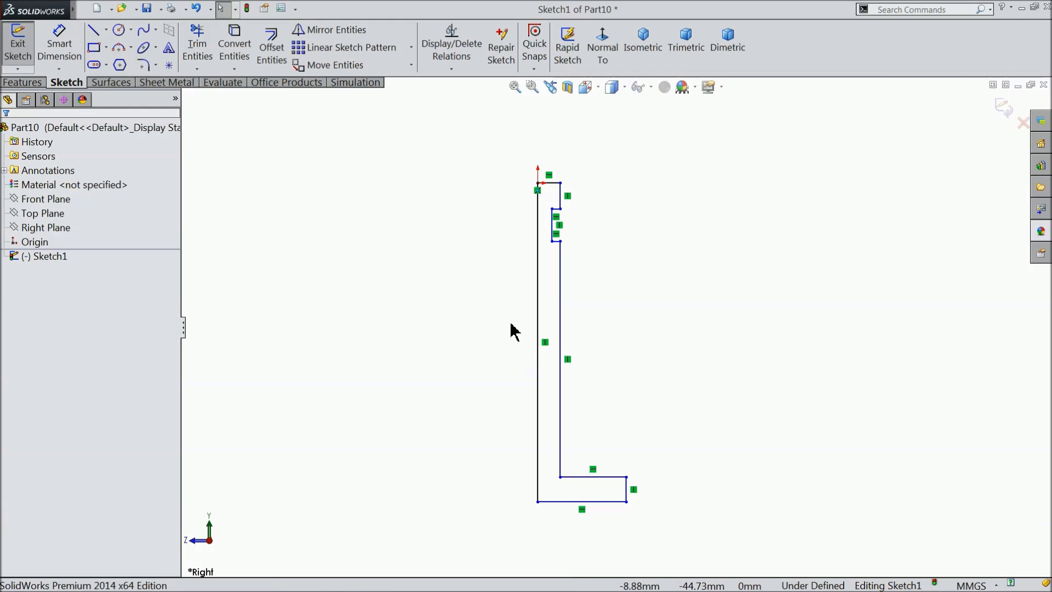
Dimension the long vertical line from the origin with a length of 80 mm.
left_click(69, 52)
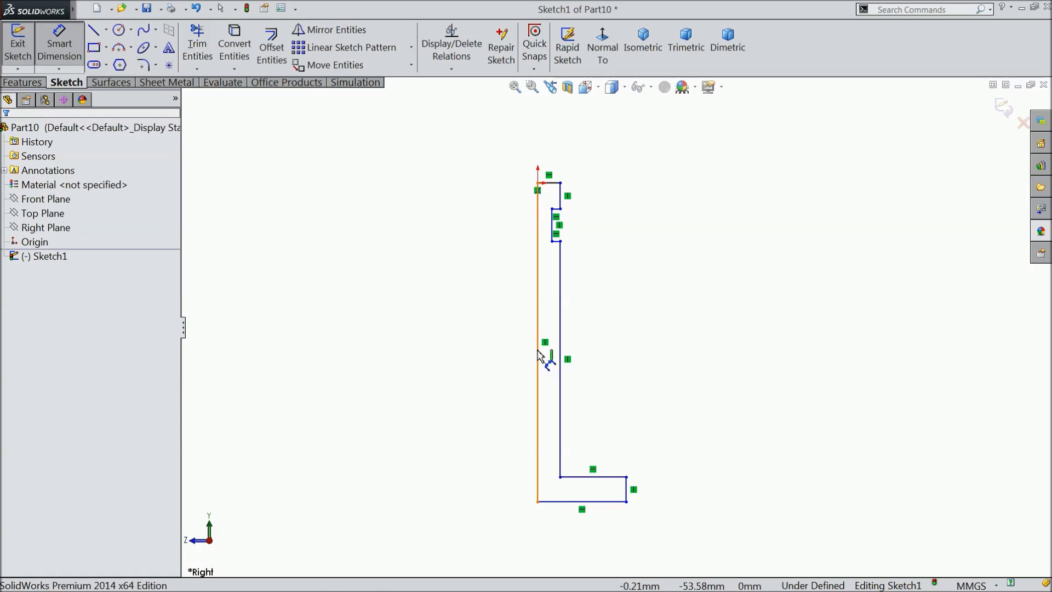
left_click(538, 350)
left_click(439, 343)
type("80")
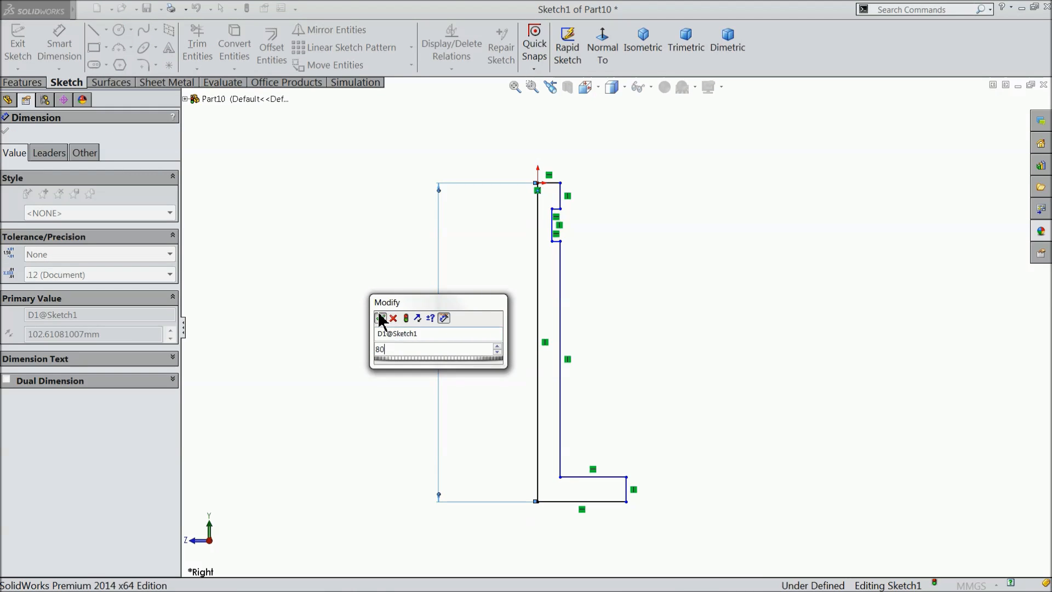
left_click(380, 319)
Dimension the valve profile's base with a width of 11 mm and a height of 3 mm at its outer edge.
left_click(583, 501)
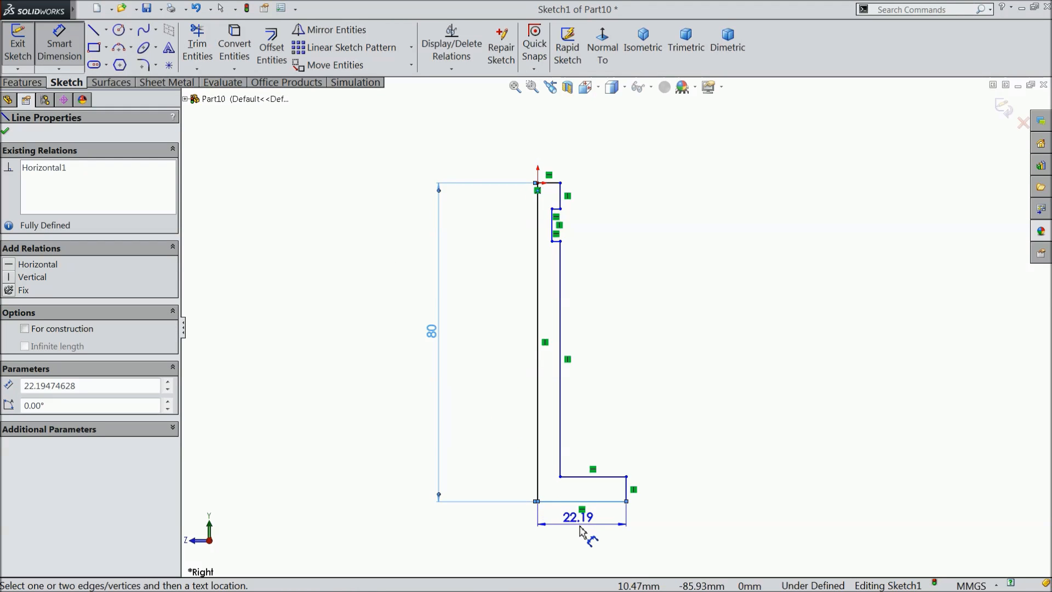
left_click(582, 531)
left_click(523, 509)
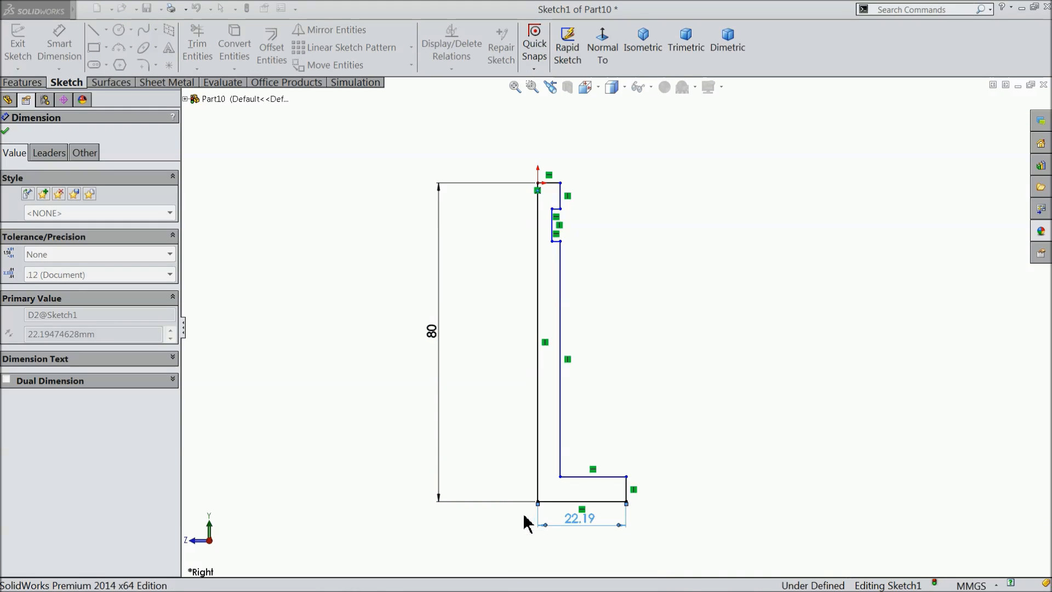
scroll(614, 493, "down", 2)
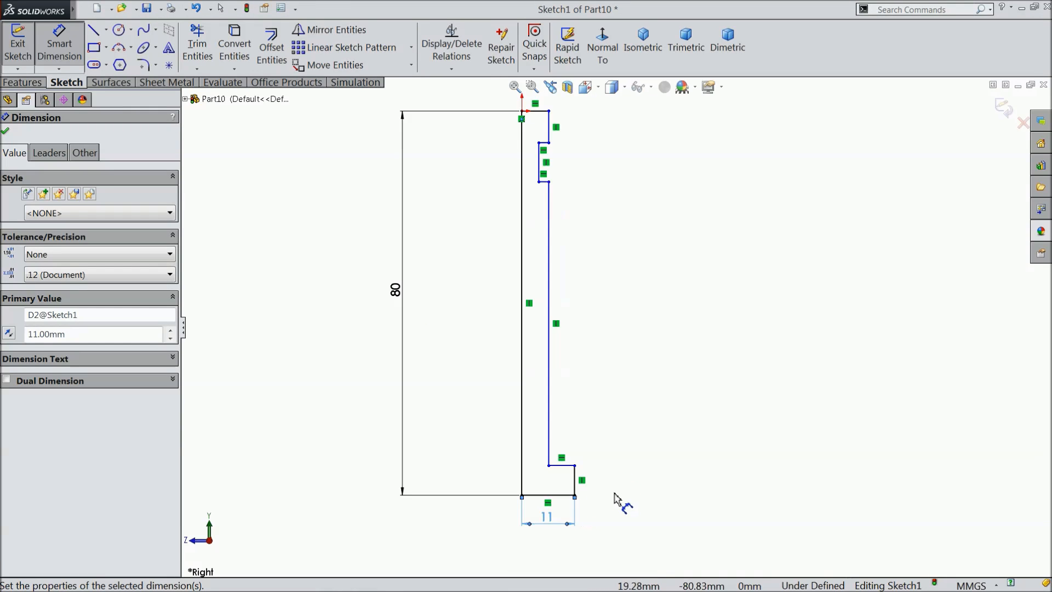
left_click(567, 472)
left_click(616, 471)
type("3")
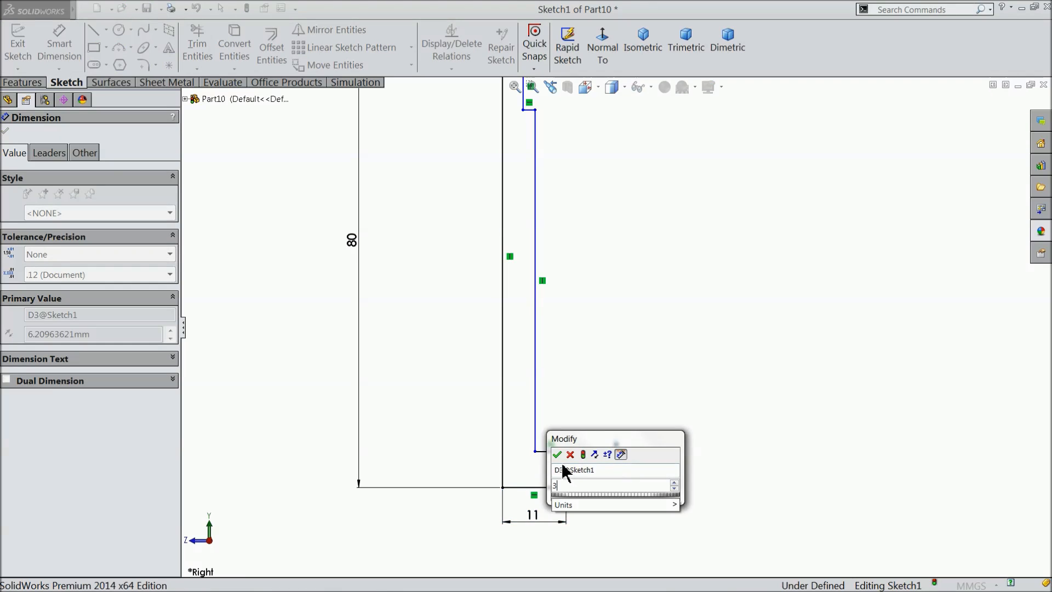
key("Return")
Dimension the distance between the stem's outer line and the long vertical line at 2.5 mm.
left_click(535, 392)
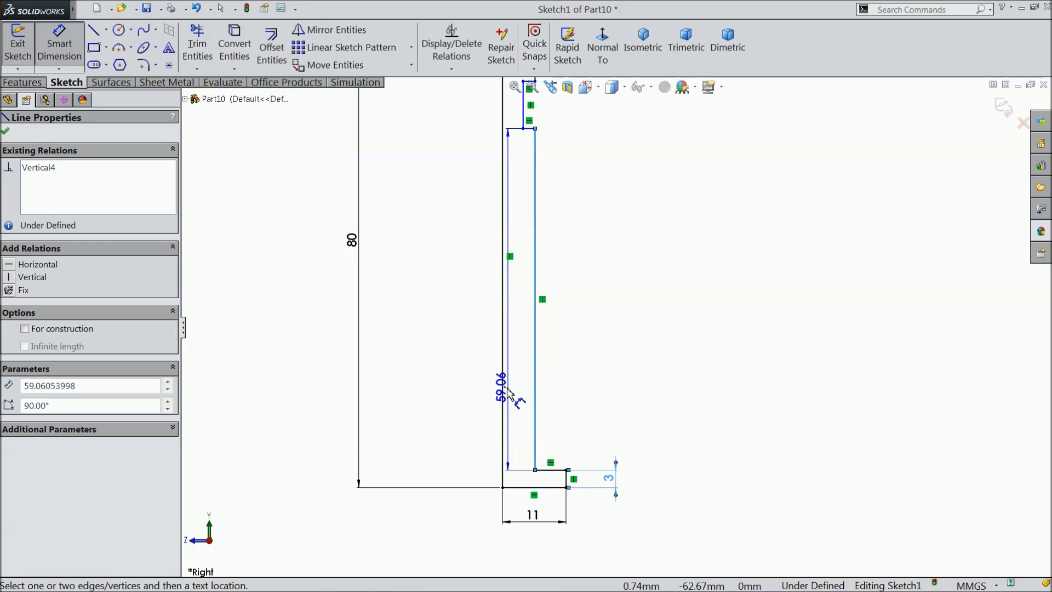
left_click(503, 390)
left_click(565, 396)
type("2.5")
left_click(505, 367)
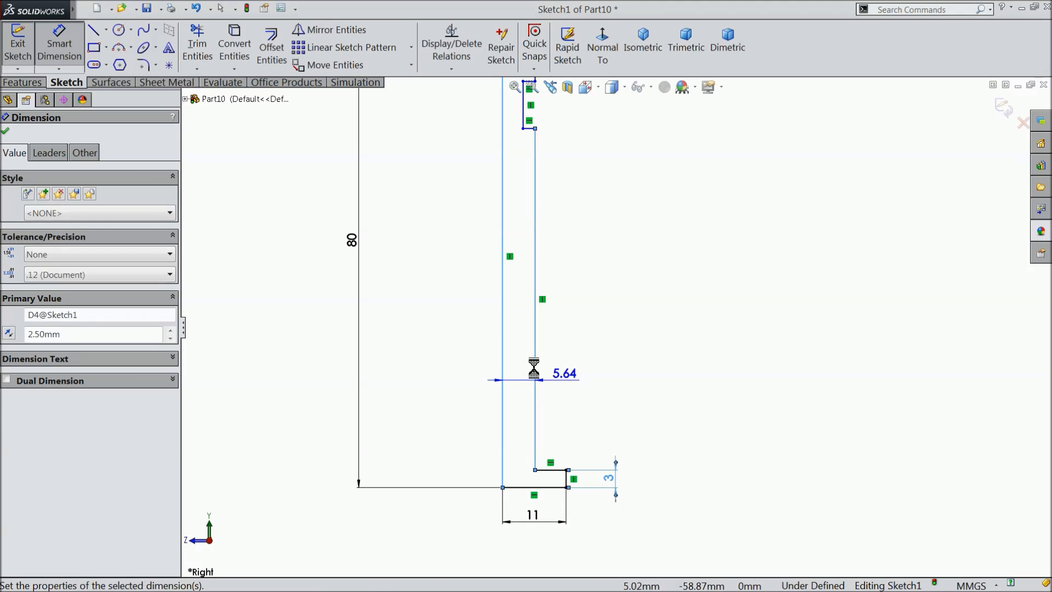
Dimension the short vertical edge above the notch with a length of 3 mm.
scroll(530, 240, "up", 2)
scroll(545, 144, "down", 4)
scroll(594, 279, "down", 3)
scroll(575, 258, "up", 3)
scroll(589, 224, "down", 3)
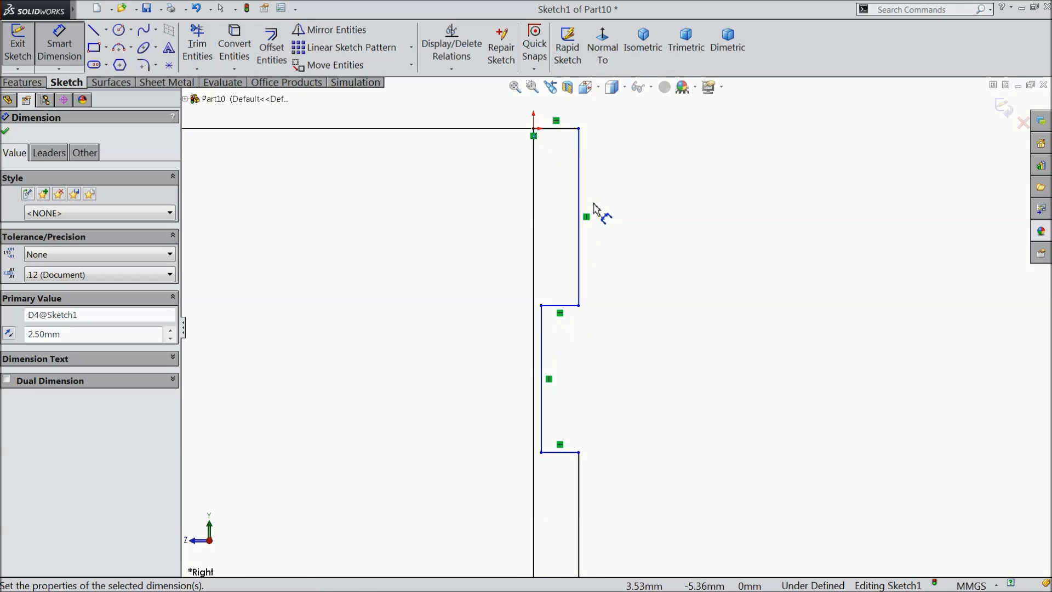
left_click(580, 213)
left_click(646, 214)
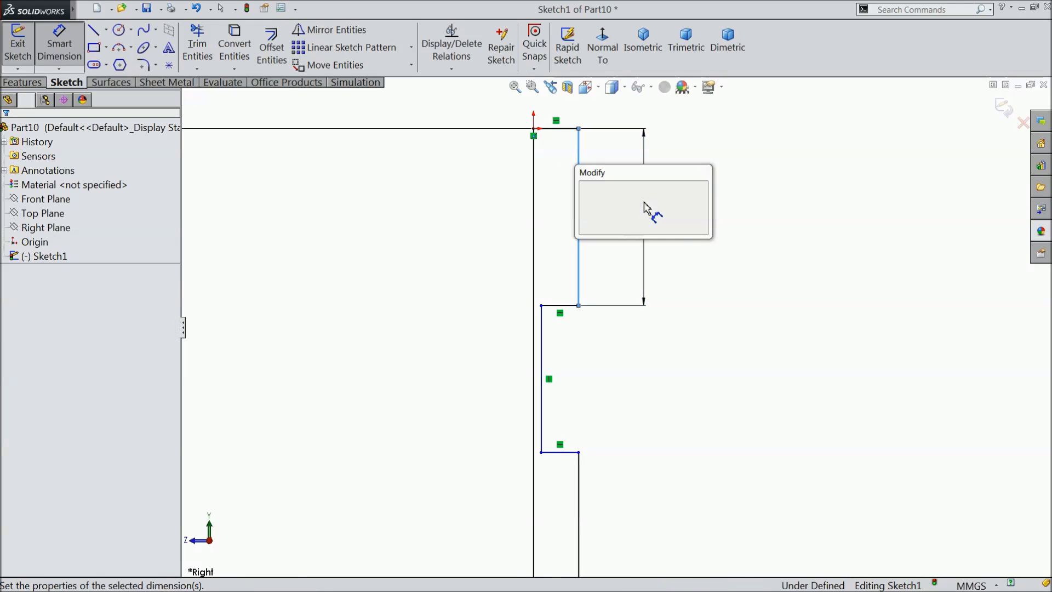
type("3")
left_click(586, 189)
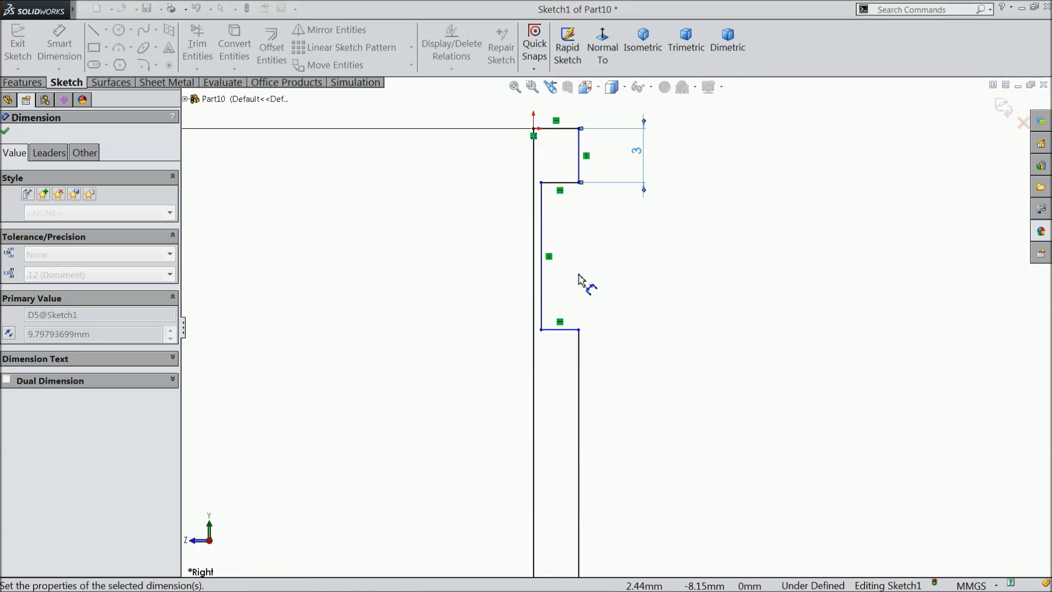
Dimension the notch's inner vertical edge with a length of 5 mm.
left_click(544, 277)
left_click(669, 277)
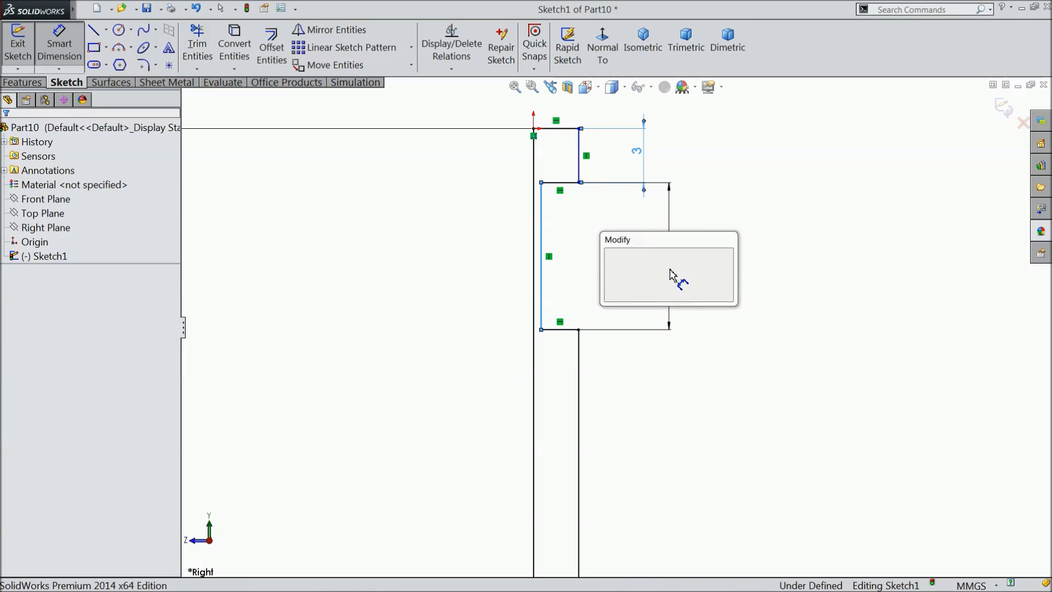
type("5")
left_click(610, 255)
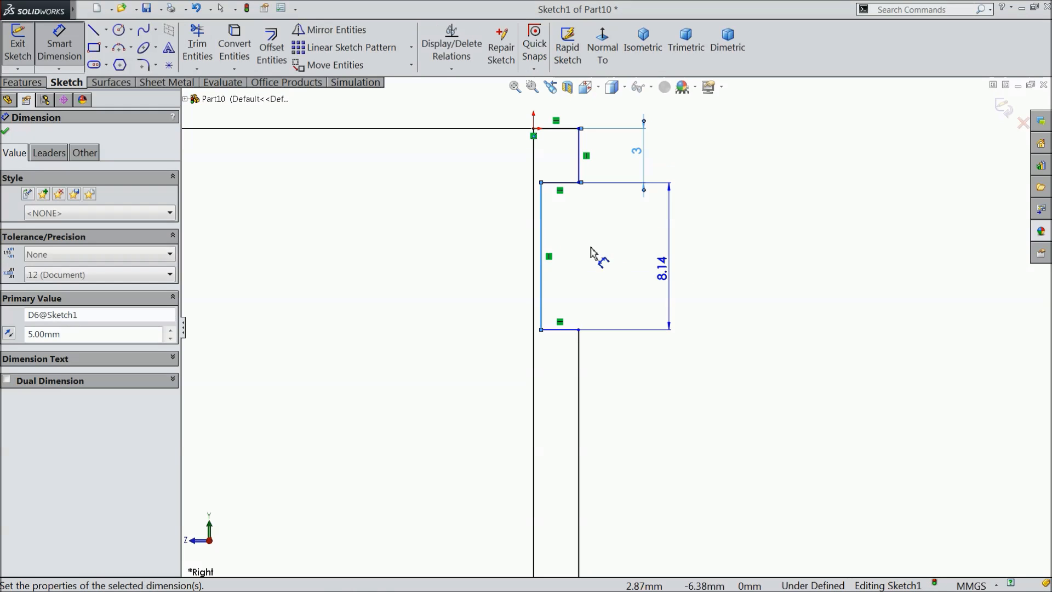
Dimension the notch's upper horizontal edge to give the notch a depth of 1 mm.
left_click(560, 184)
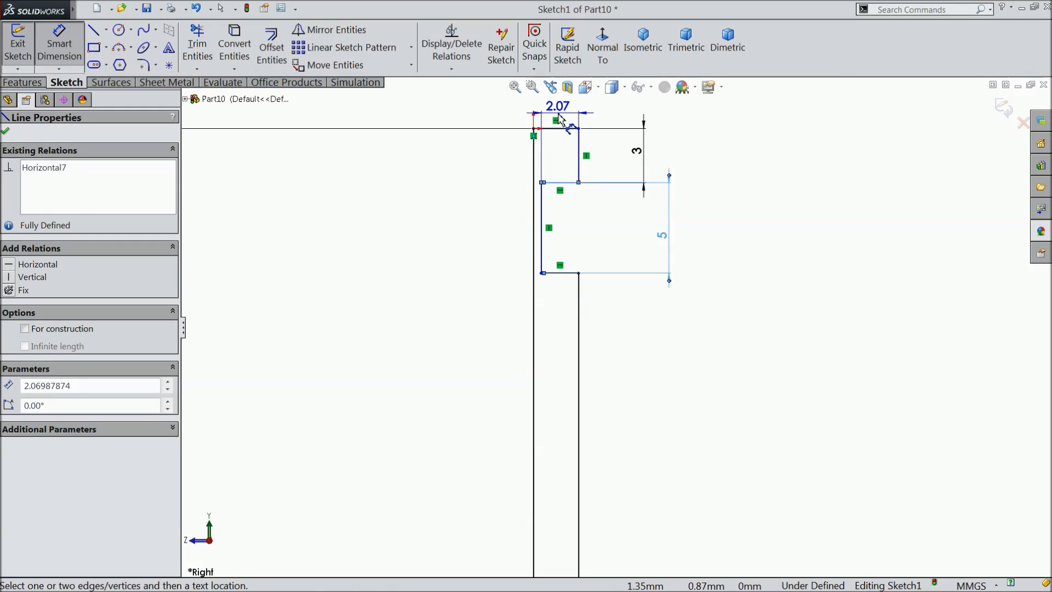
left_click(565, 110)
type("1")
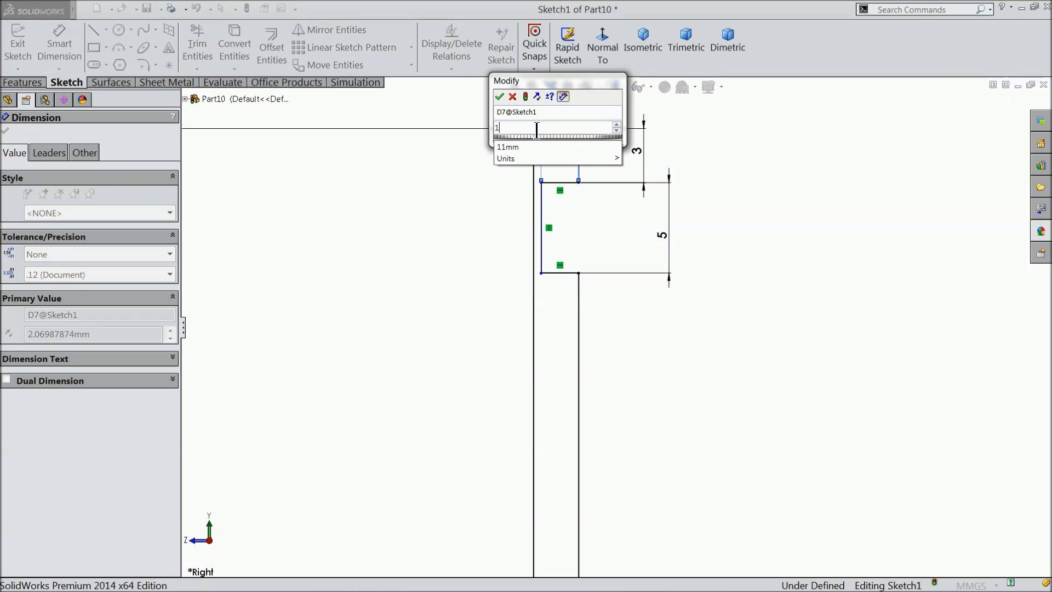
left_click(500, 99)
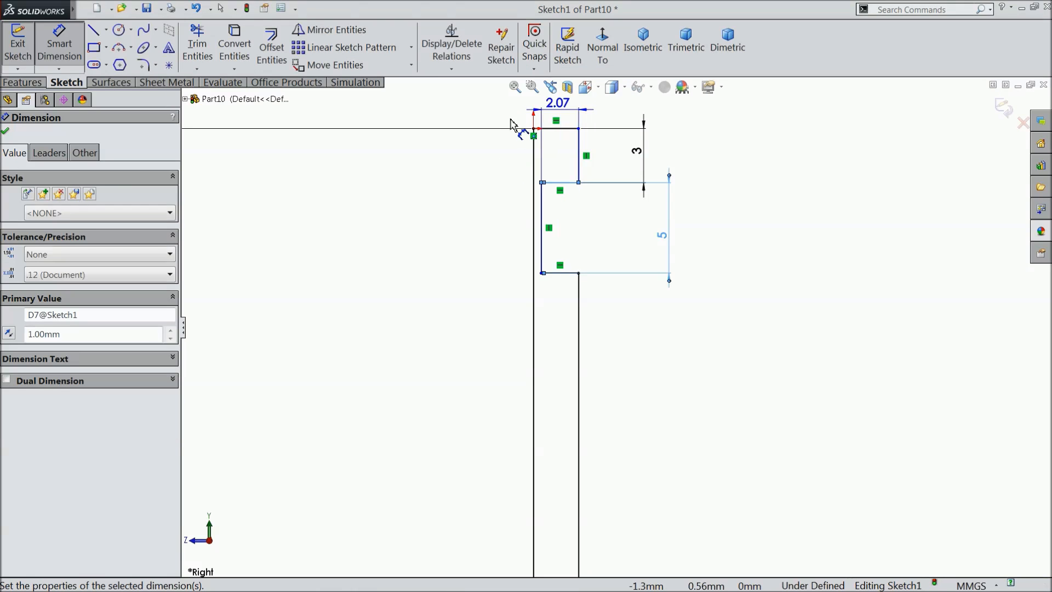
left_click(492, 229)
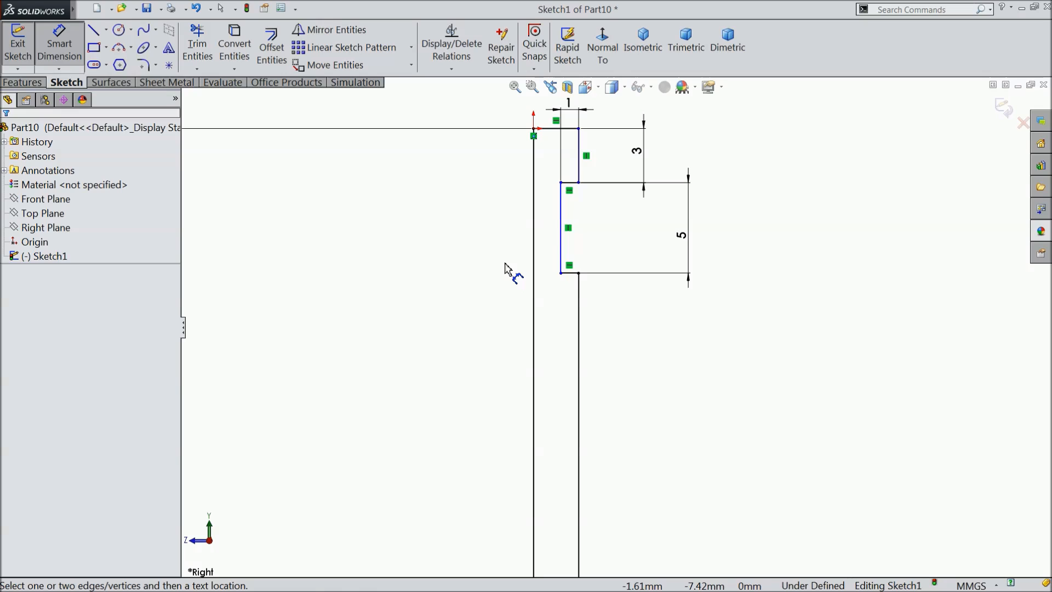
Dimension the distance between the stem tip's outer edge and the centre line at 2.5 mm.
left_click(579, 155)
left_click(534, 154)
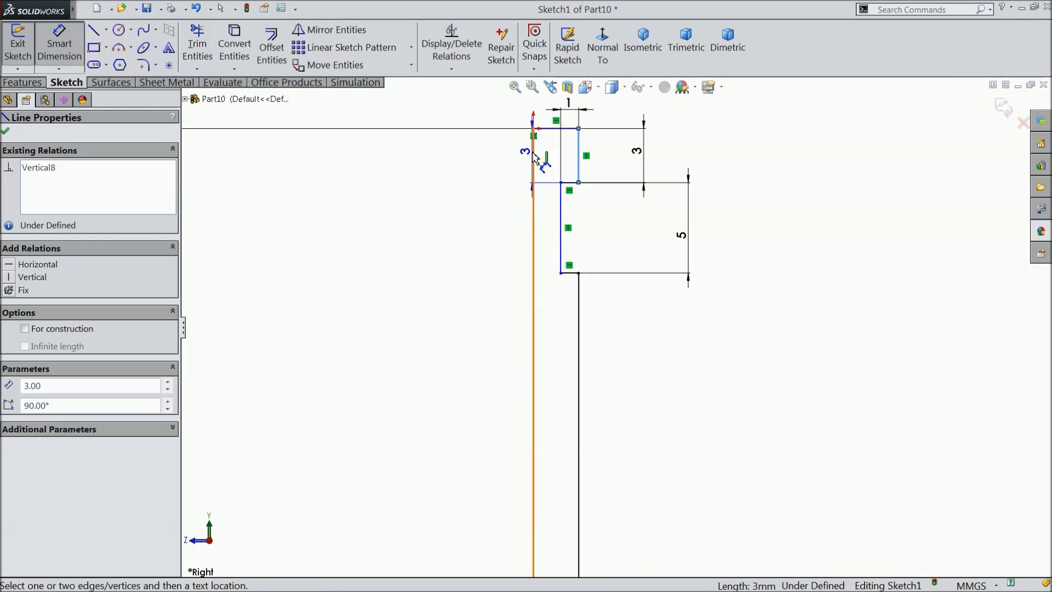
scroll(563, 141, "up", 2)
left_click(565, 144)
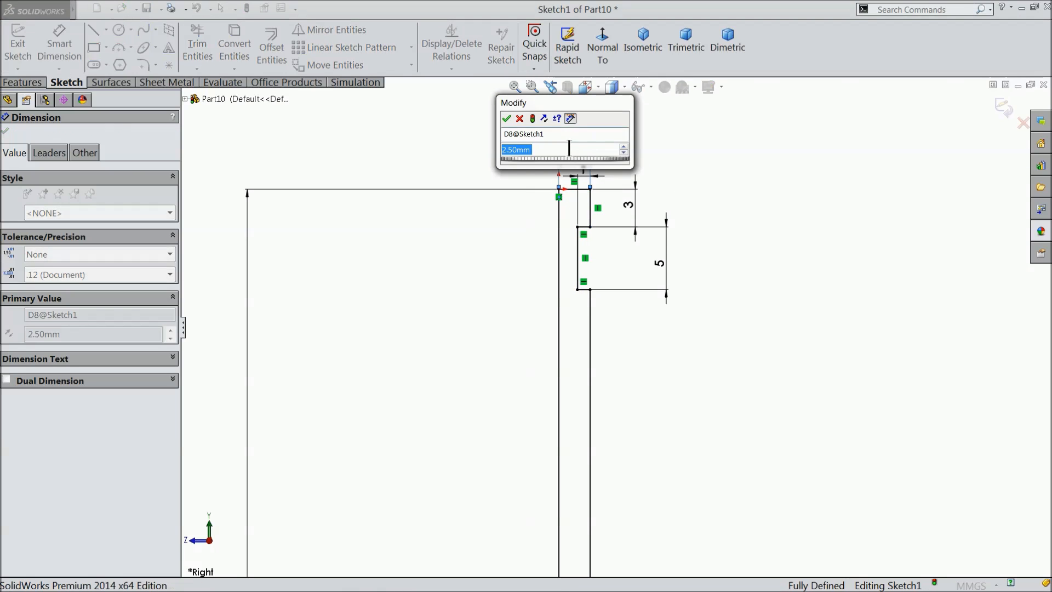
left_click(508, 119)
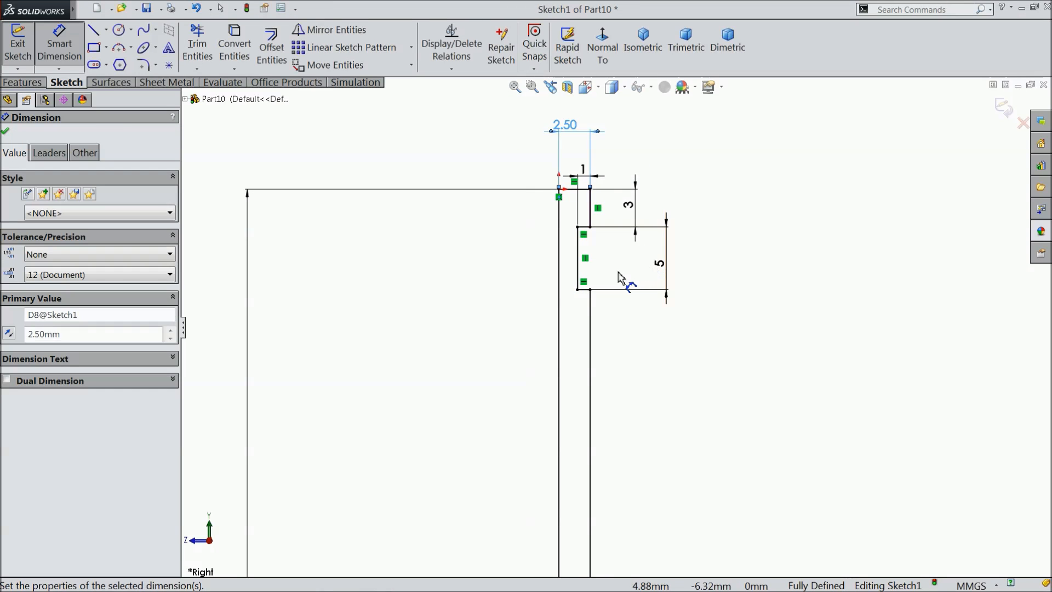
Revolve the half-profile 360° about its long vertical line to form the solid valve body.
scroll(598, 337, "up", 5)
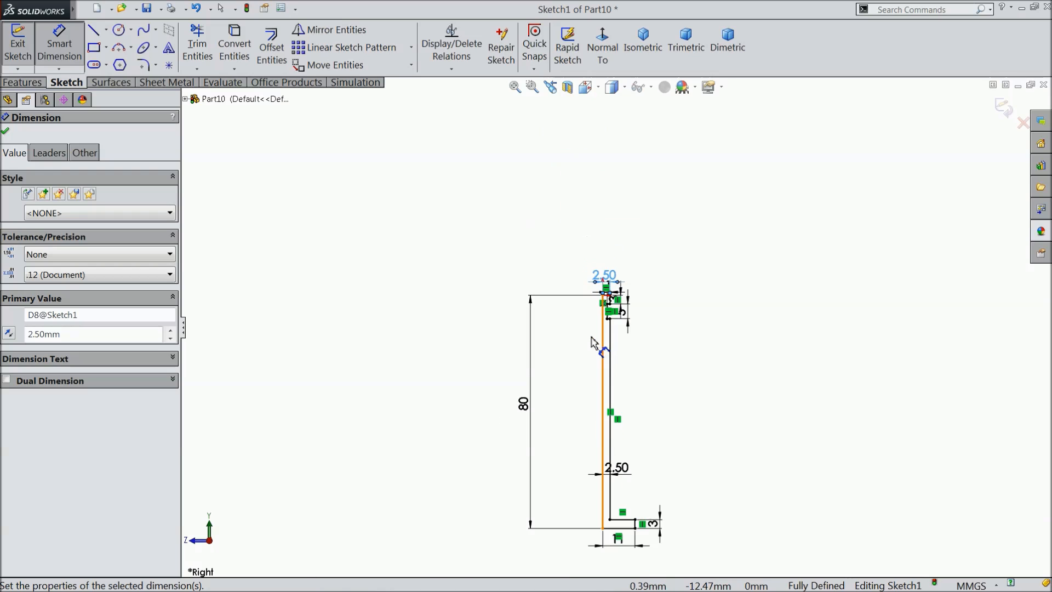
scroll(608, 423, "down", 3)
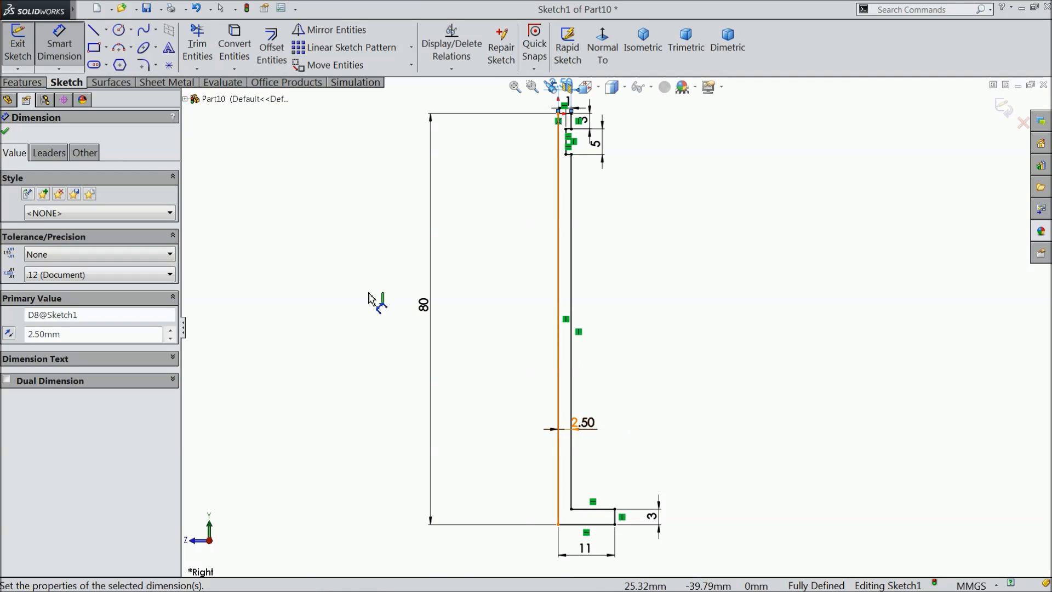
left_click(43, 79)
left_click(72, 47)
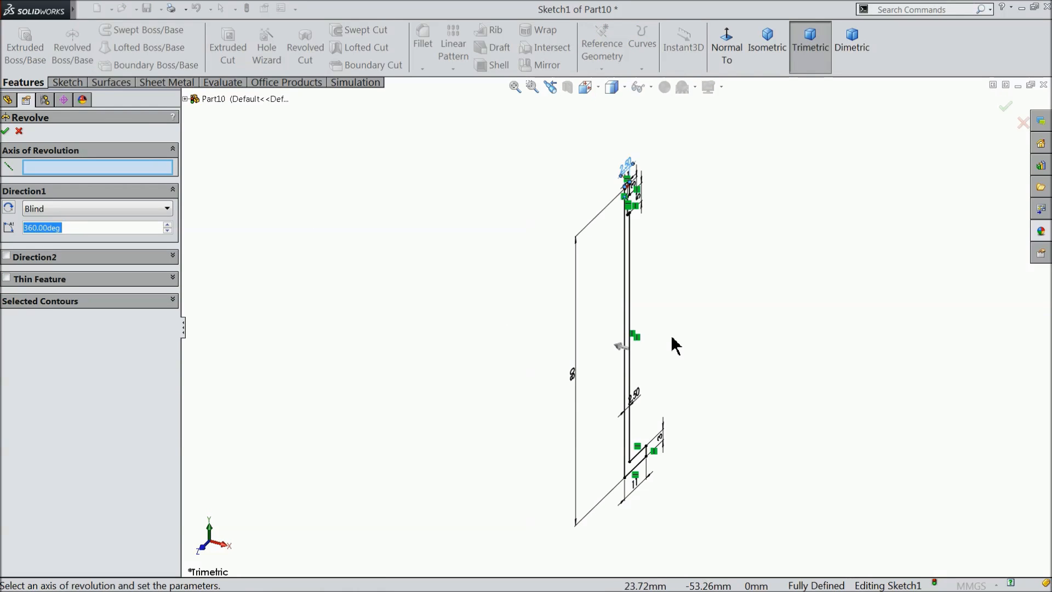
scroll(675, 345, "down", 5)
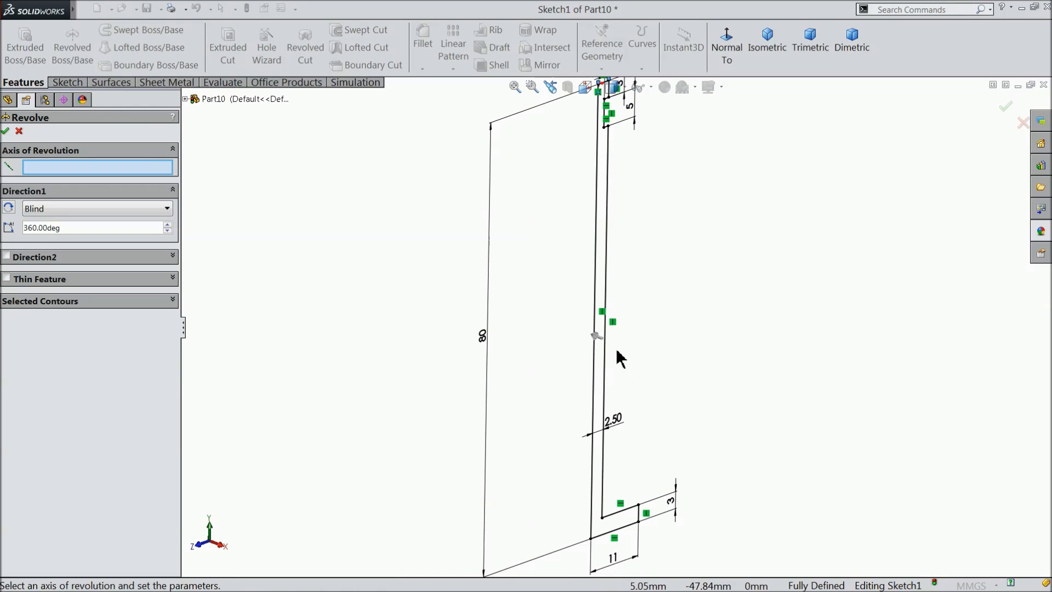
left_click(594, 321)
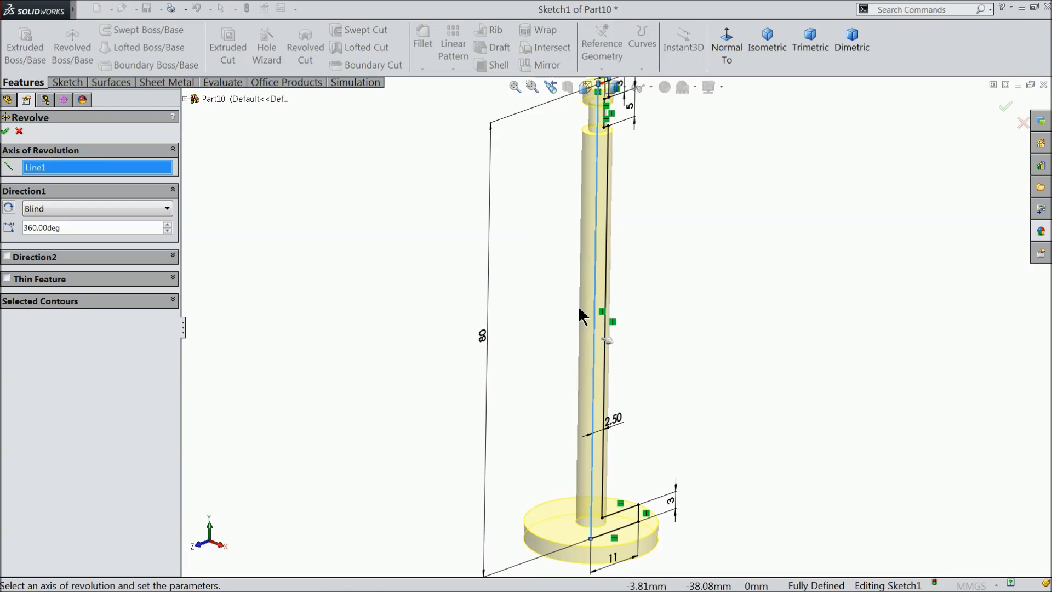
scroll(573, 314, "up", 2)
left_click(6, 132)
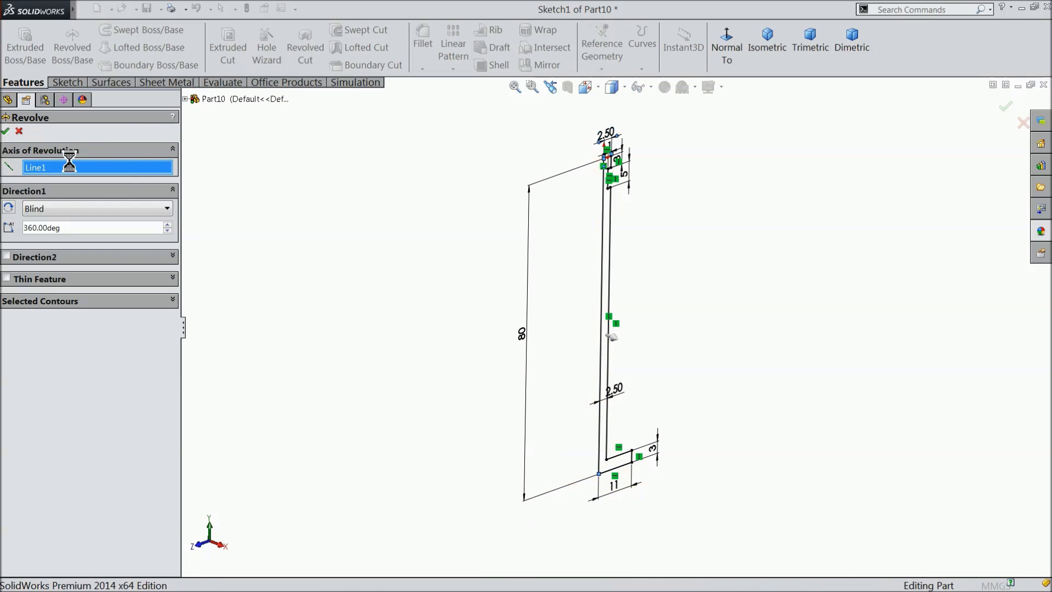
Fillet the edge where the stem meets the valve head with a 6 mm radius.
scroll(708, 317, "down", 1)
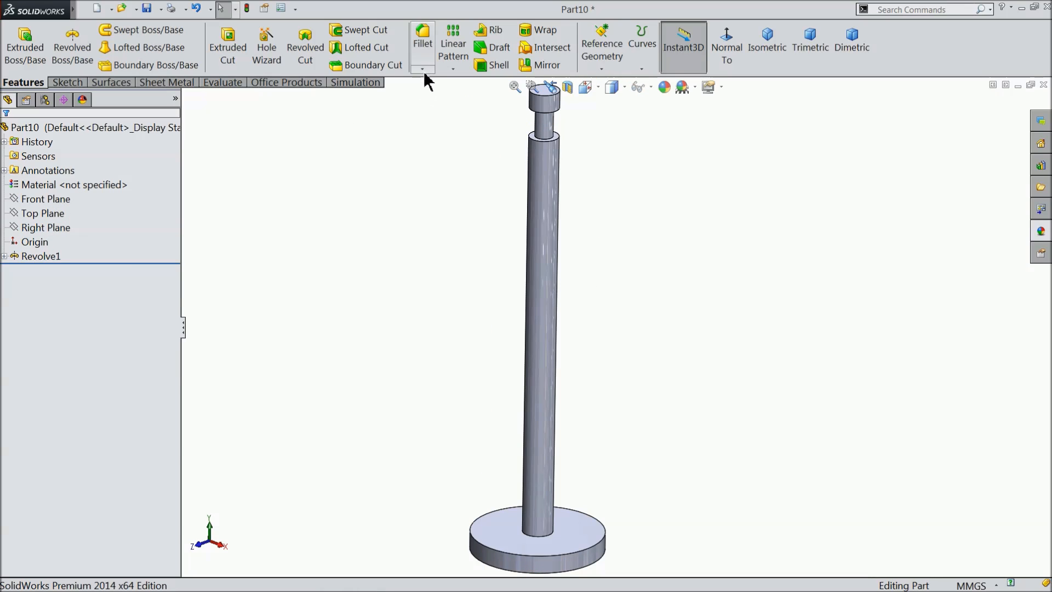
left_click(422, 54)
type("6")
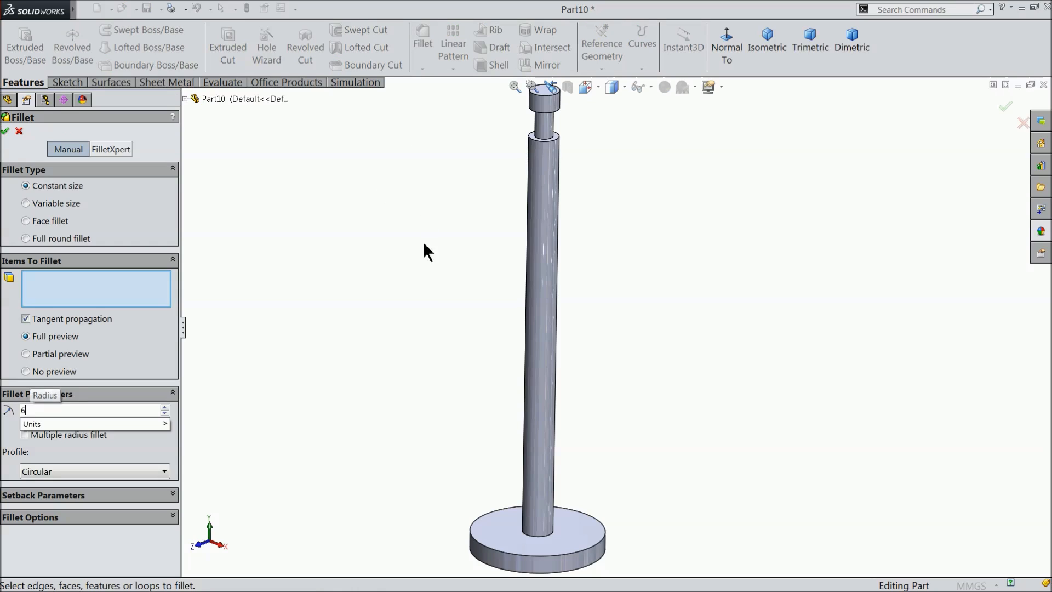
key("Return")
left_click(542, 538)
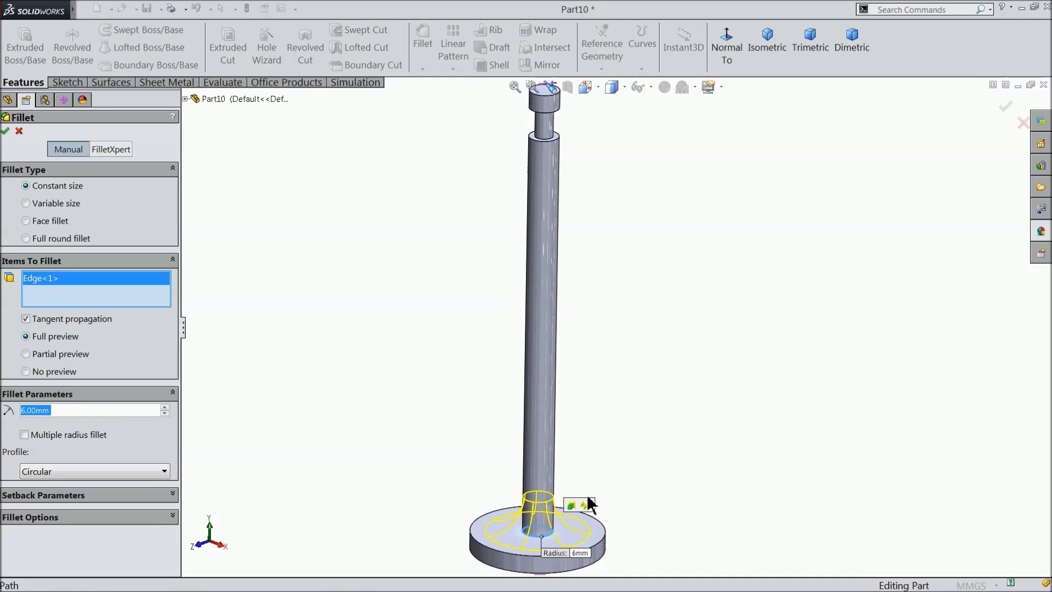
scroll(581, 498, "down", 1)
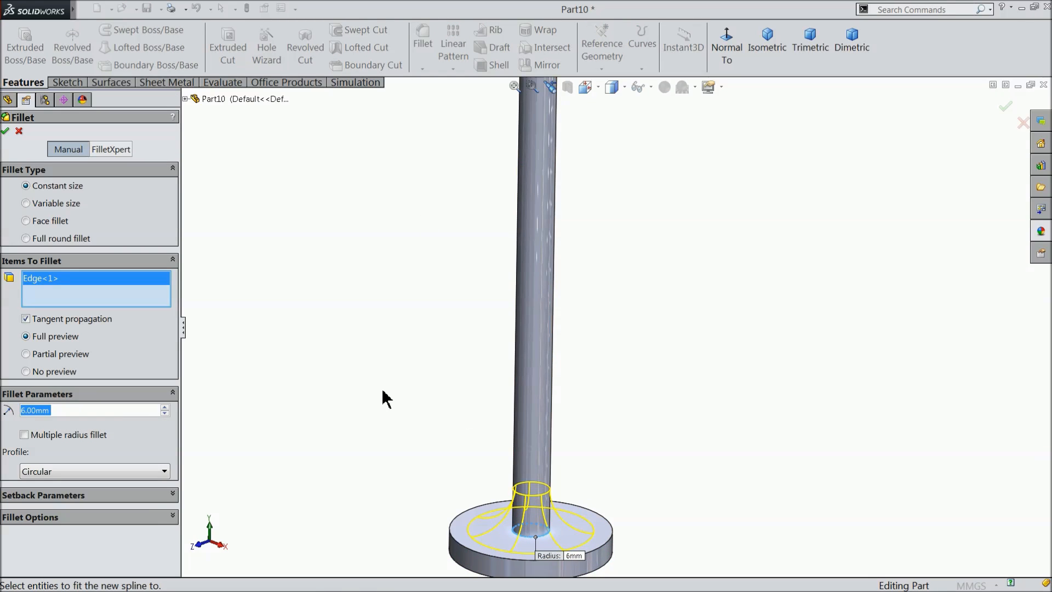
left_click(7, 131)
Set up a distance-distance chamfer for the valve head with distances of 1 mm and 2 mm.
key("f")
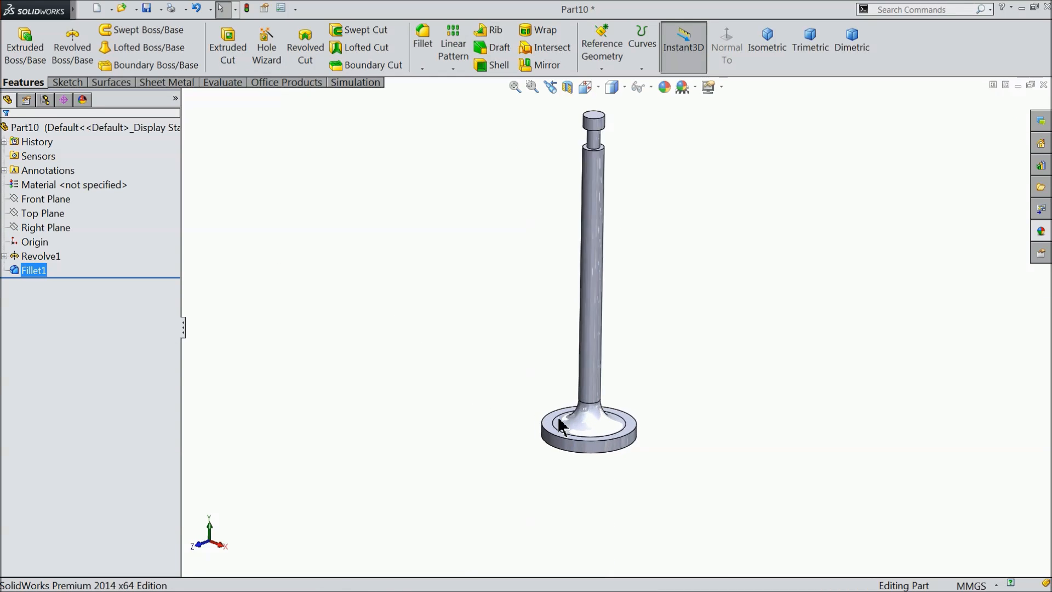
scroll(537, 422, "down", 3)
left_click(419, 68)
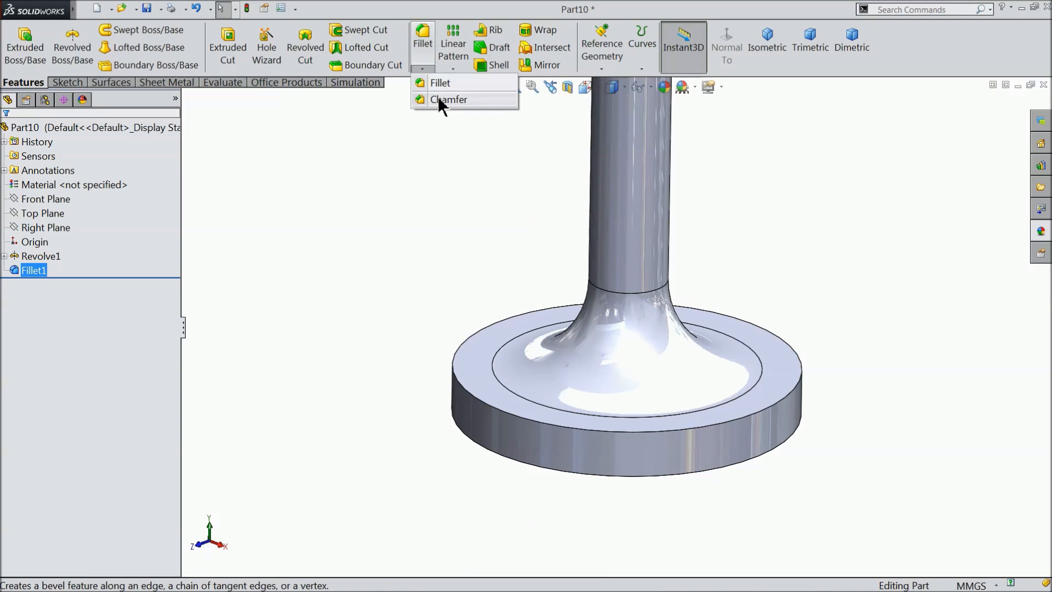
left_click(439, 97)
left_click(55, 240)
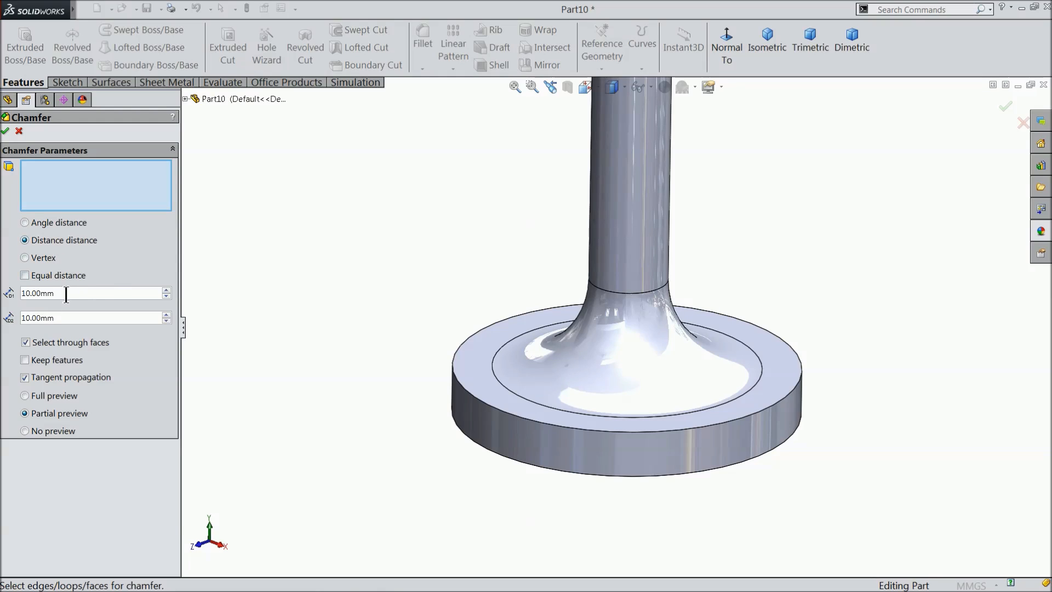
type("1")
left_click(155, 318)
type("2")
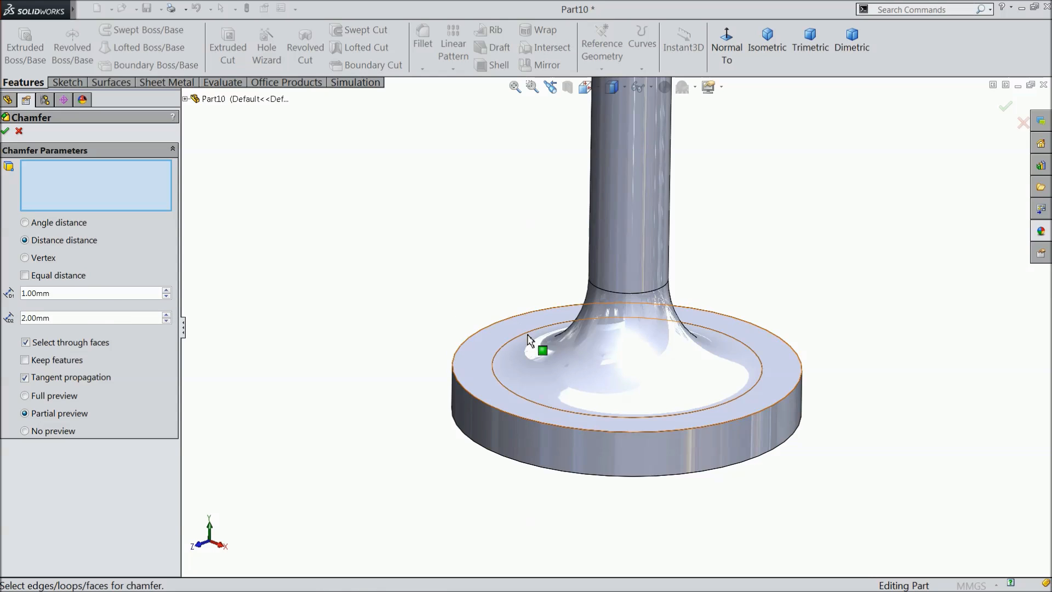
left_click(527, 428)
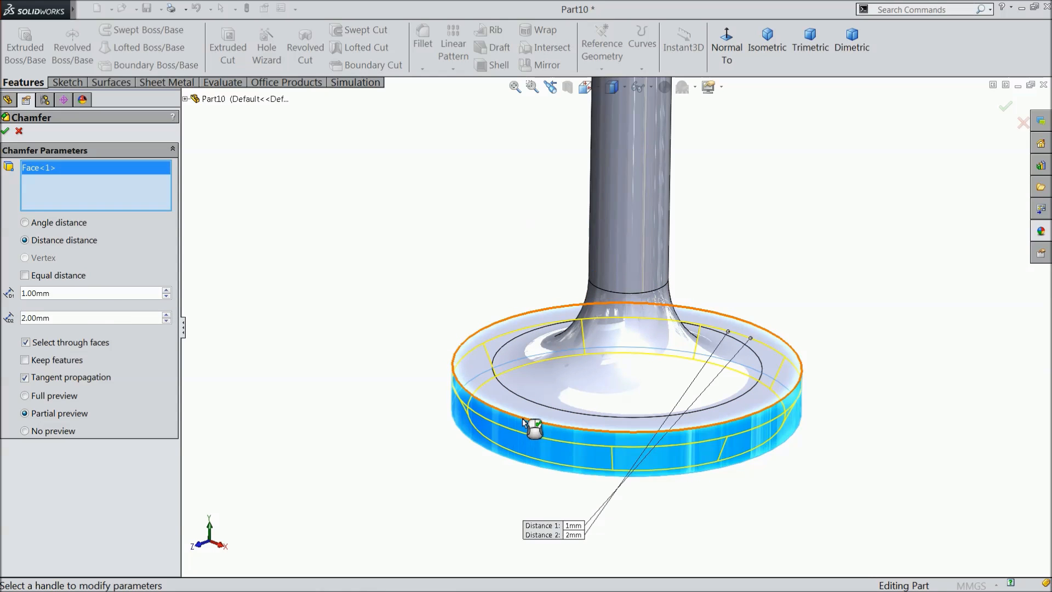
right_click(58, 190)
left_click(97, 192)
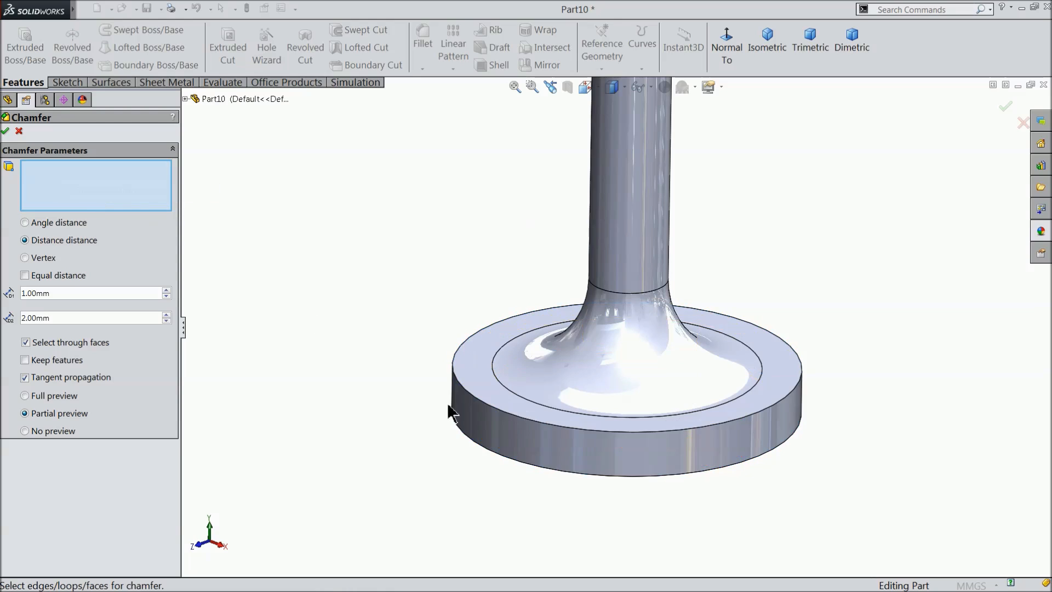
Apply the chamfer to the upper outer edge of the valve head.
left_click(482, 405)
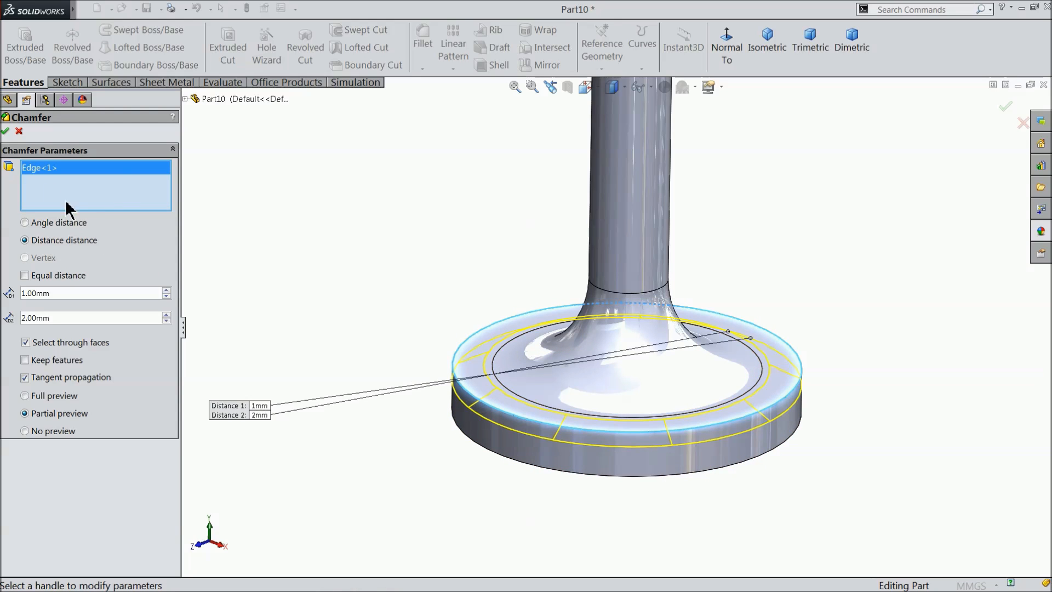
left_click(5, 131)
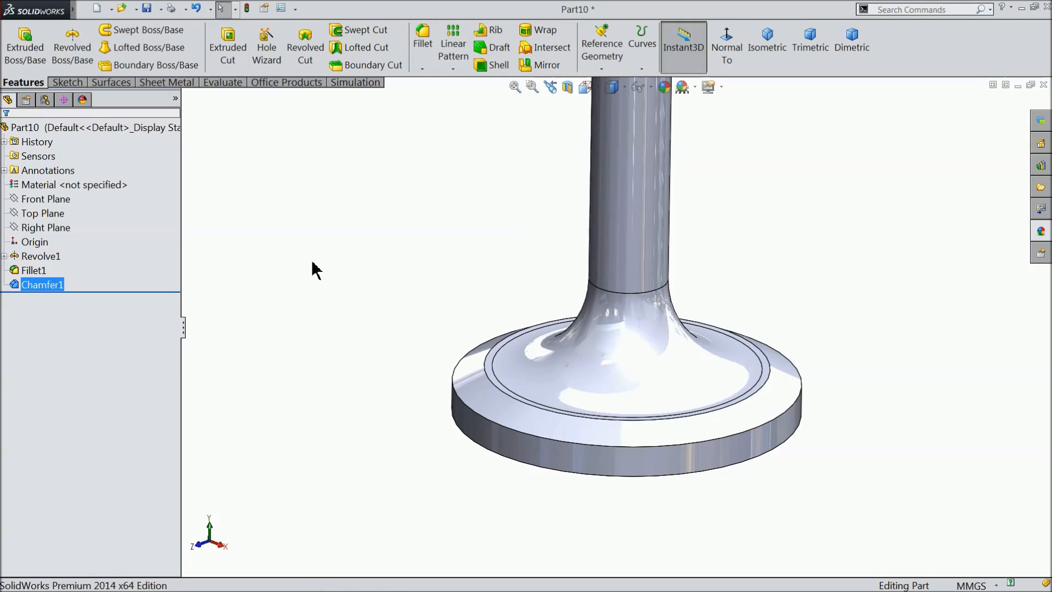
Chamfer the end face of the stem tip by 0.5 mm at 45°.
scroll(448, 327, "up", 5)
scroll(595, 211, "down", 8)
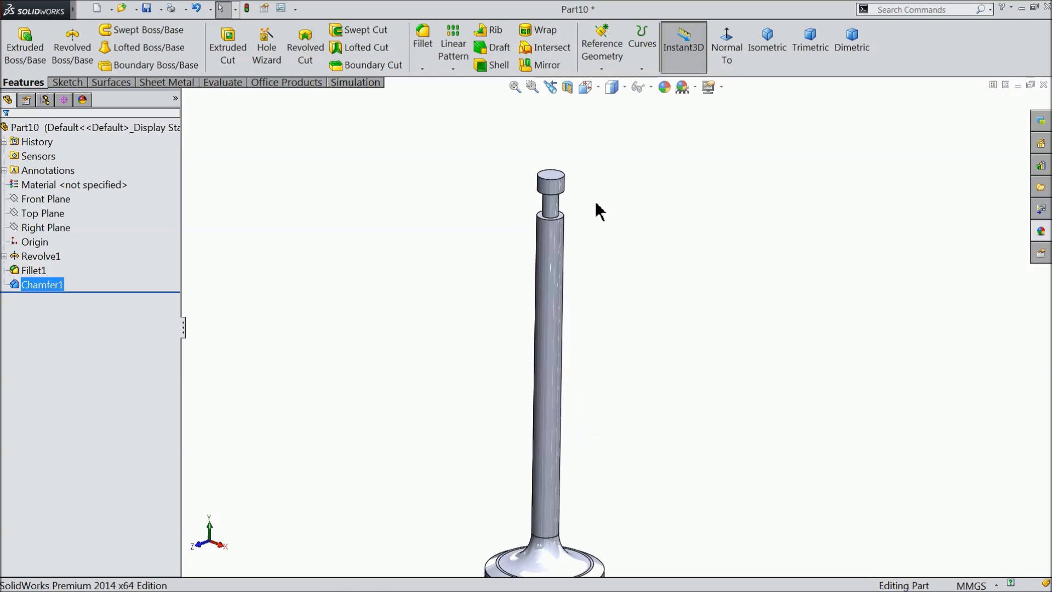
scroll(564, 191, "down", 4)
left_click(421, 70)
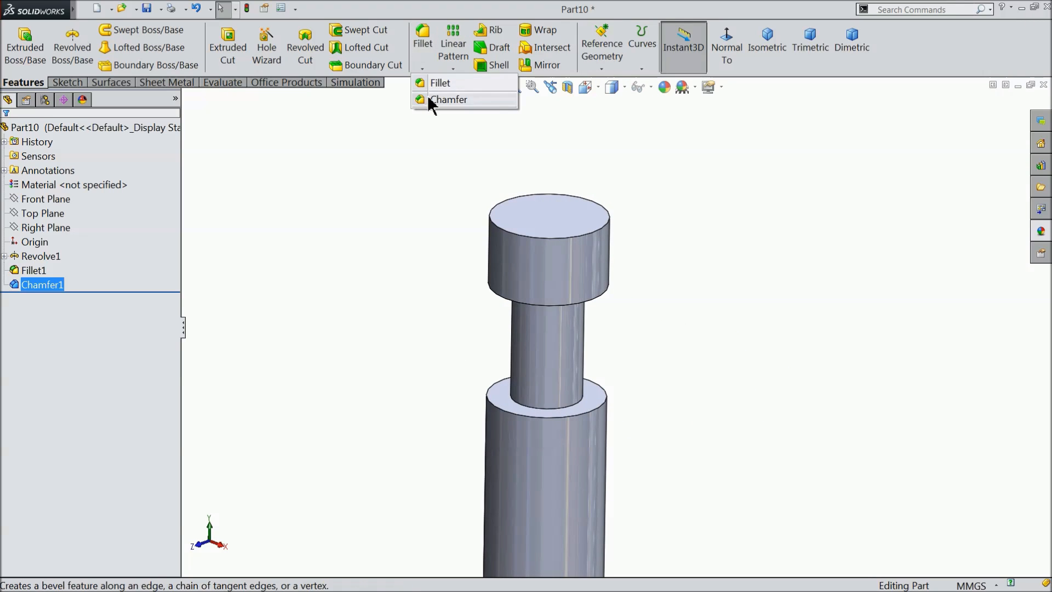
left_click(428, 96)
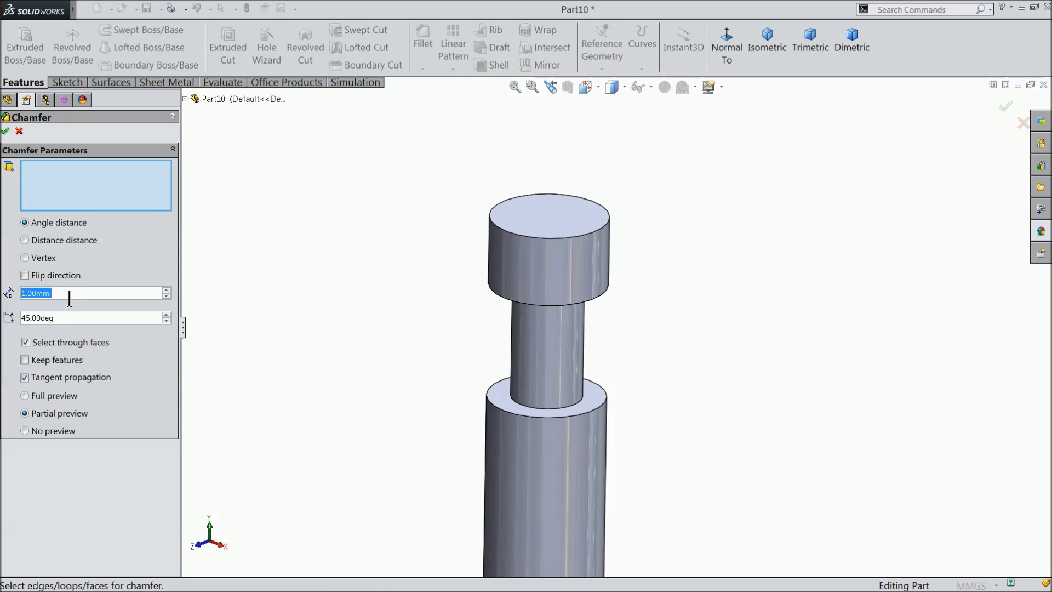
type("0.5")
key("Return")
left_click(563, 240)
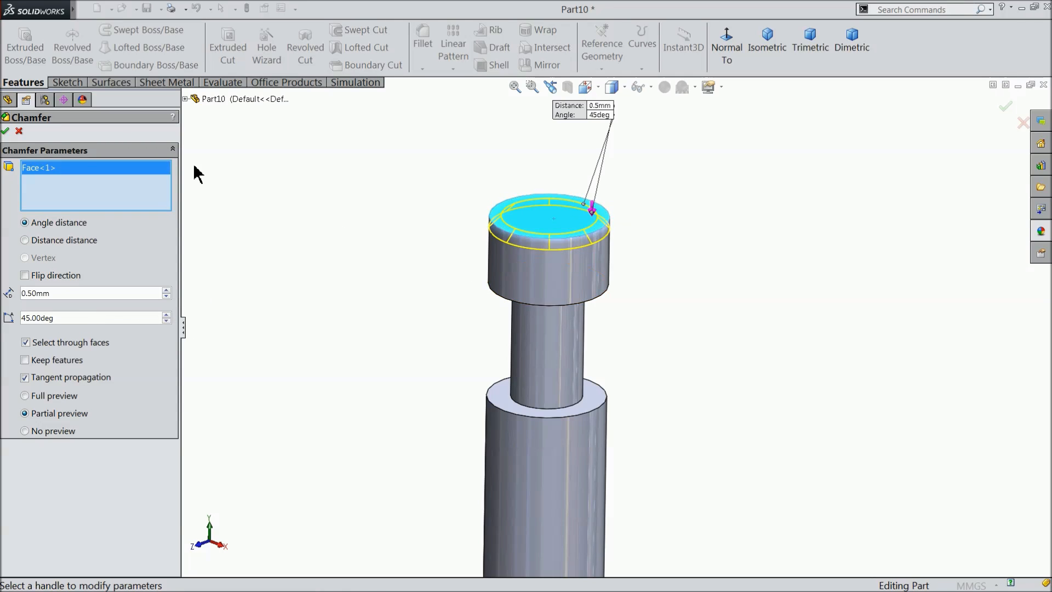
left_click(6, 130)
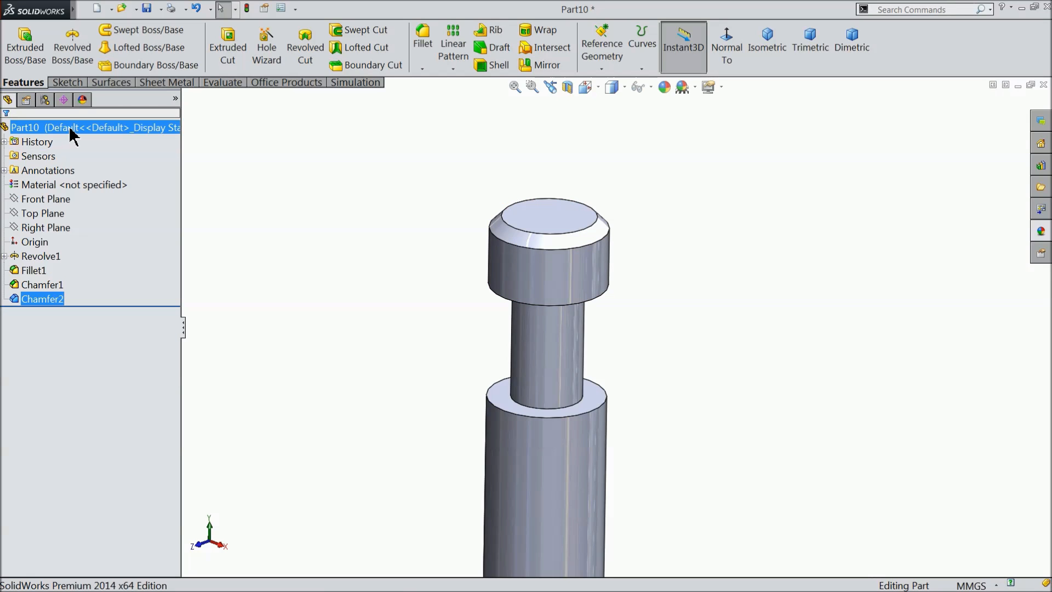
Apply the Green appearance from the Solid category to the whole valve part.
left_click(1041, 231)
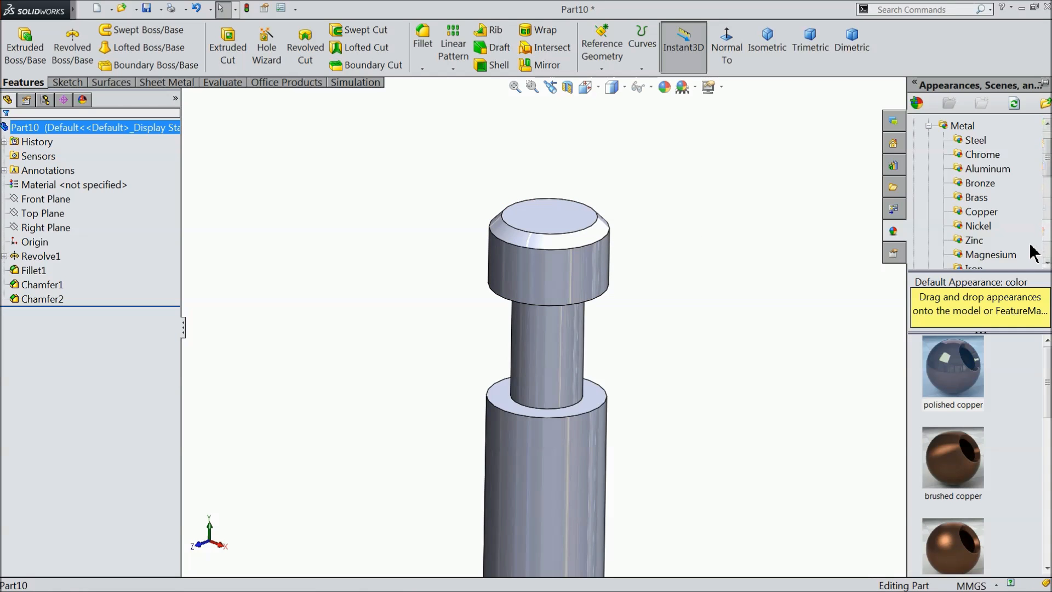
scroll(989, 220, "down", 4)
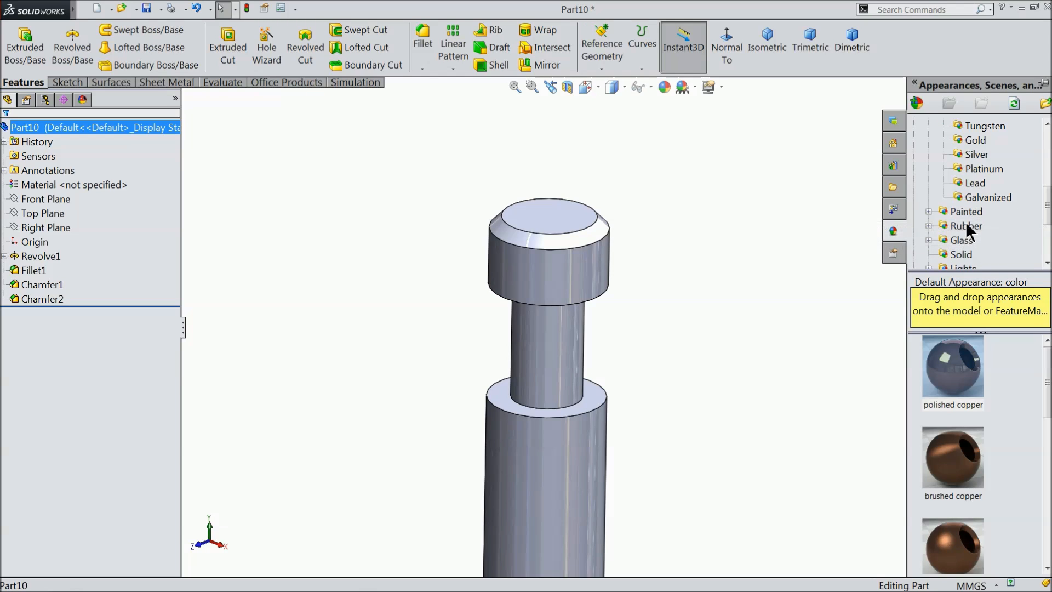
scroll(965, 223, "down", 1)
left_click(962, 212)
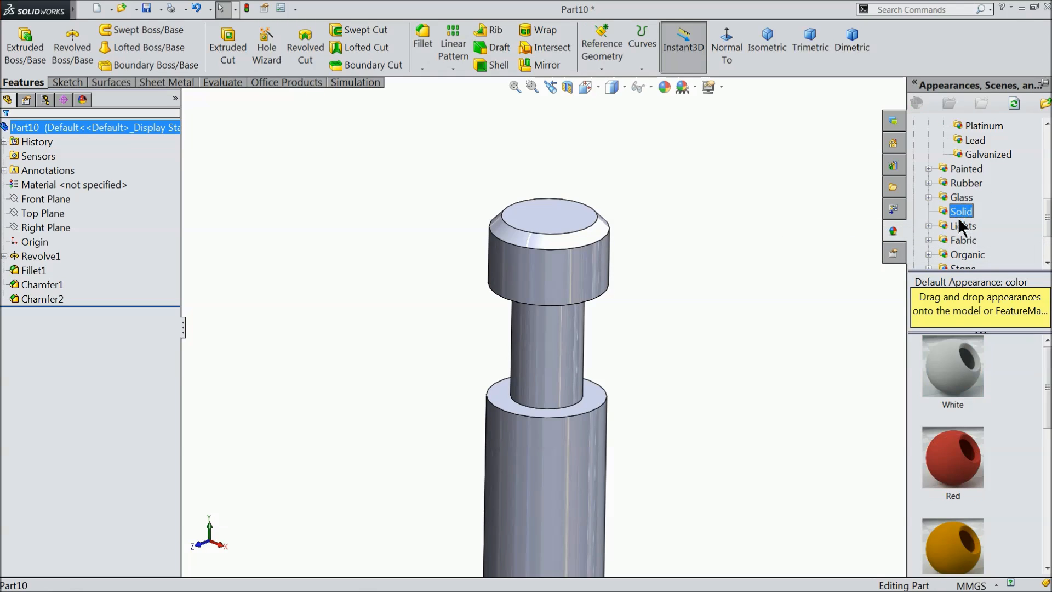
left_click_drag(1049, 373, 1049, 480)
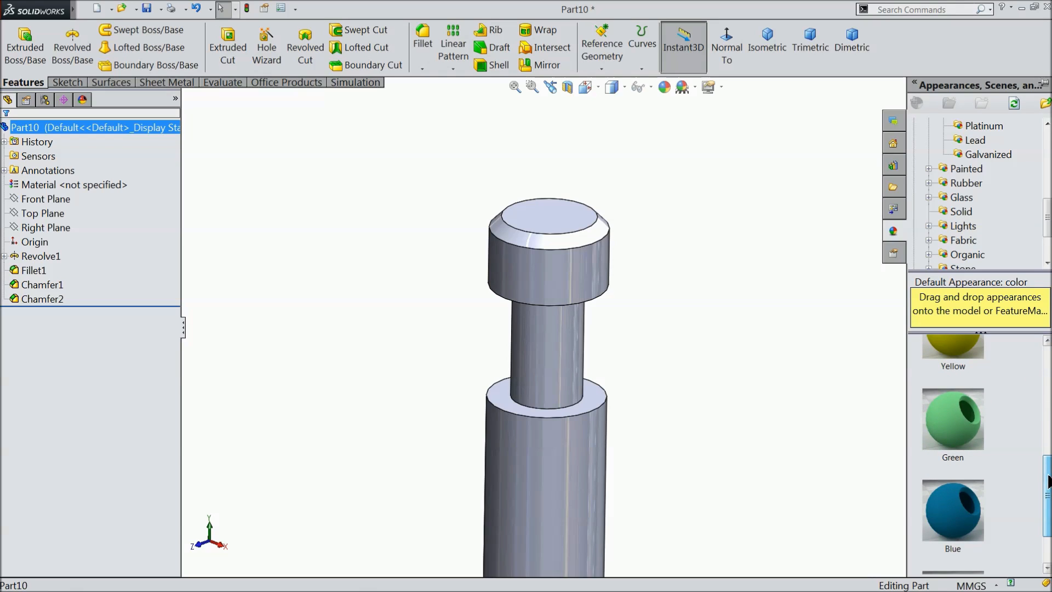
double_click(953, 419)
Examine the coloured valve model from its grooved stem tip down to the chamfered head.
scroll(665, 294, "up", 5)
scroll(656, 290, "up", 5)
scroll(645, 400, "down", 4)
middle_click_drag(631, 355, 638, 378)
scroll(605, 401, "down", 2)
scroll(603, 388, "up", 5)
scroll(610, 384, "down", 4)
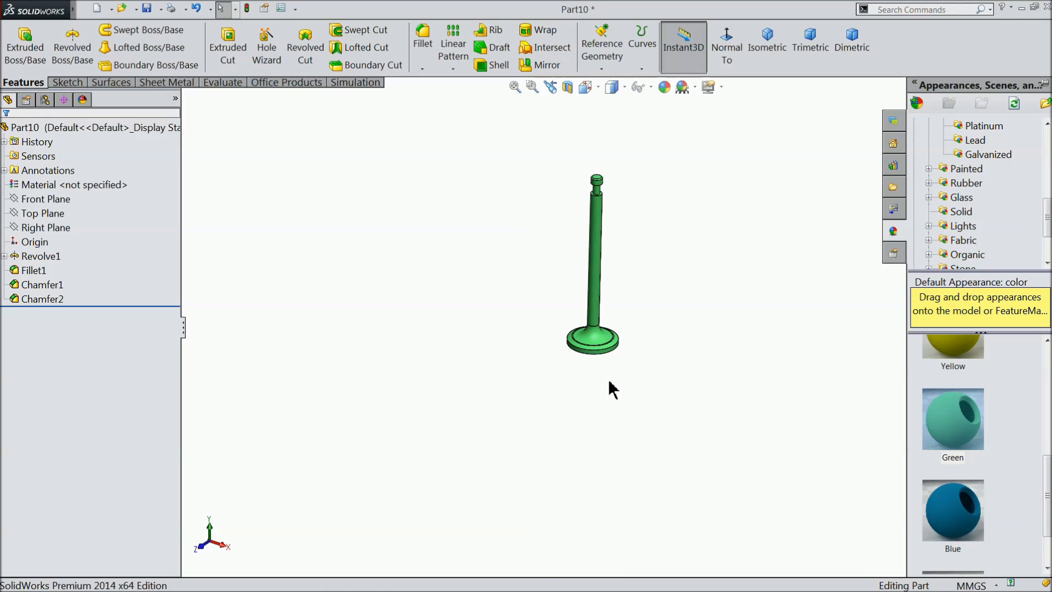
scroll(575, 239, "down", 3)
scroll(683, 294, "up", 3)
scroll(634, 312, "down", 4)
scroll(630, 310, "down", 2)
scroll(610, 312, "up", 2)
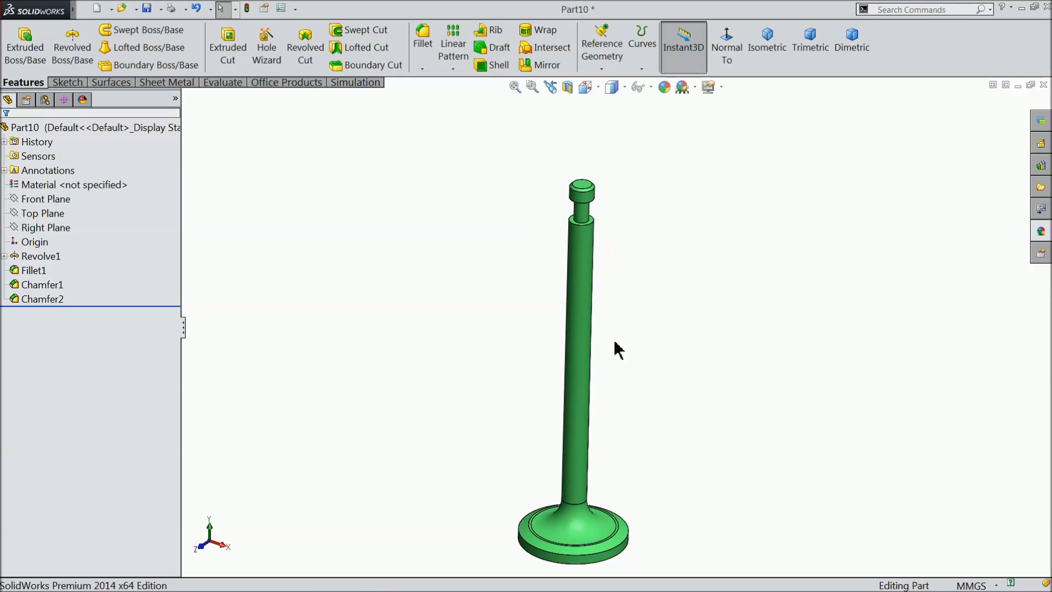
Save the part as 10.Valve in the Engine folder.
left_click(148, 9)
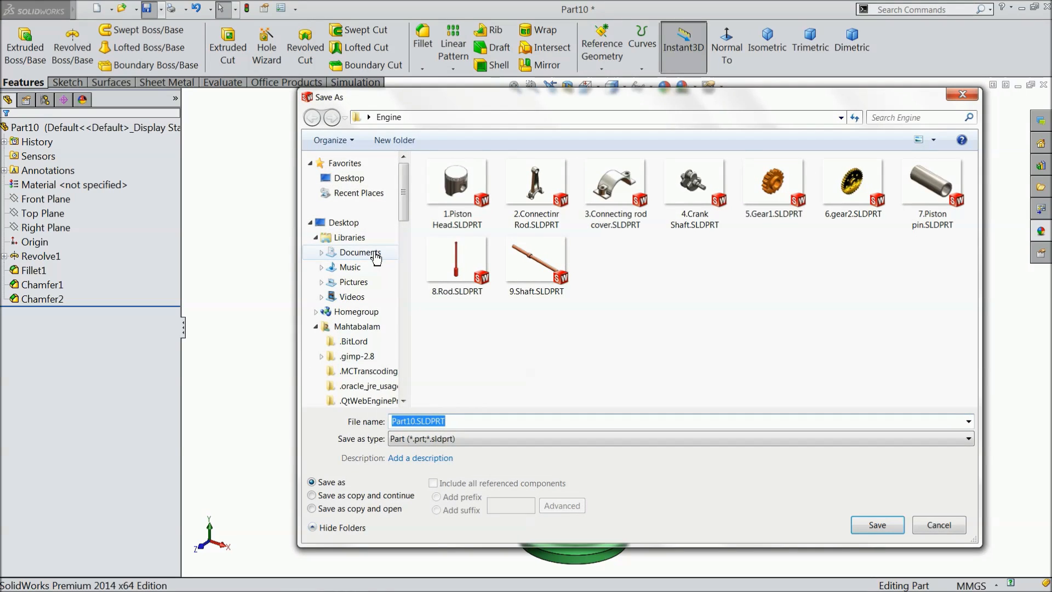
type("10.Valve")
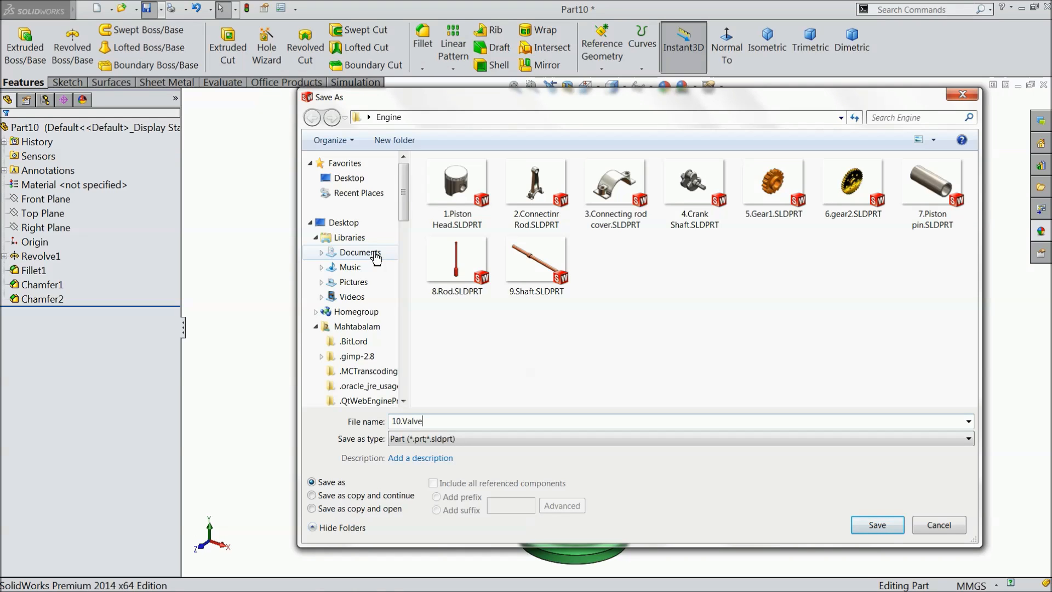
left_click(877, 525)
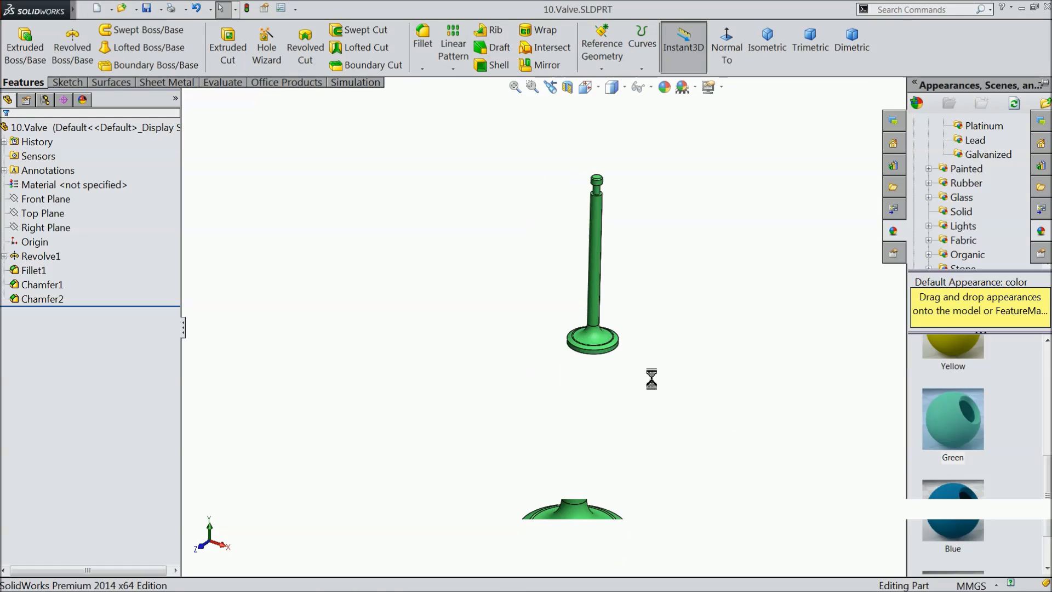
middle_click_drag(613, 402, 523, 356)
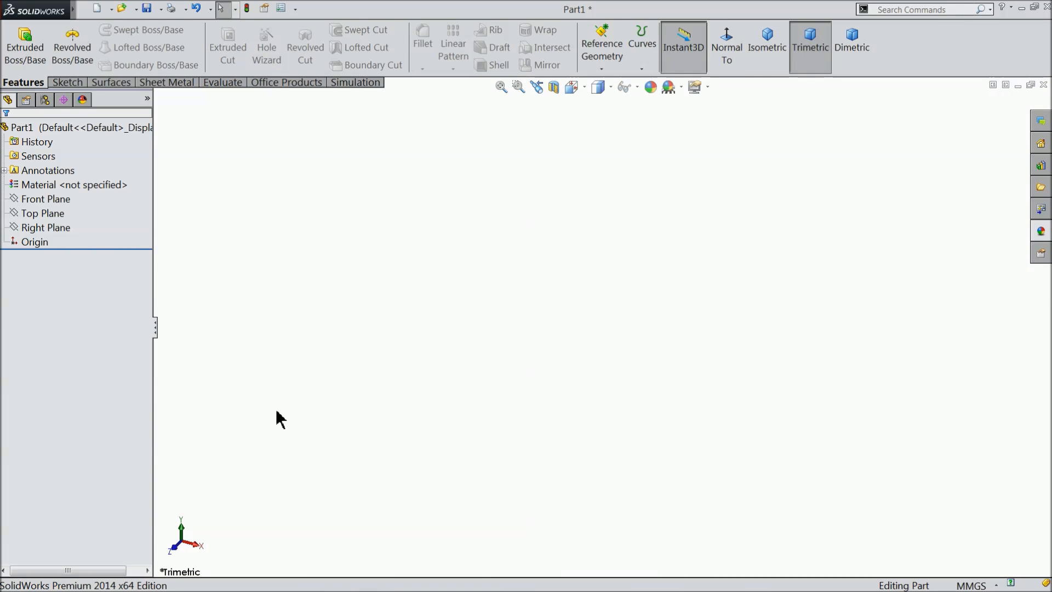
Sketch a closed tapered four-sided profile on the Right Plane beside the origin, about 72 mm tall and 31 mm wide at the top.
left_click(34, 228)
left_click(29, 211)
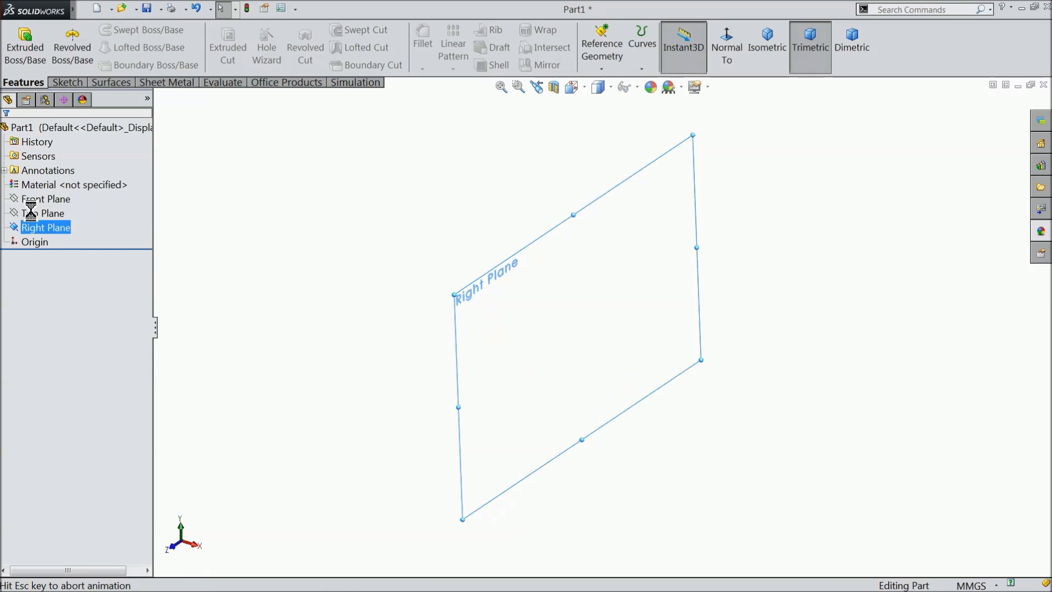
left_click(68, 82)
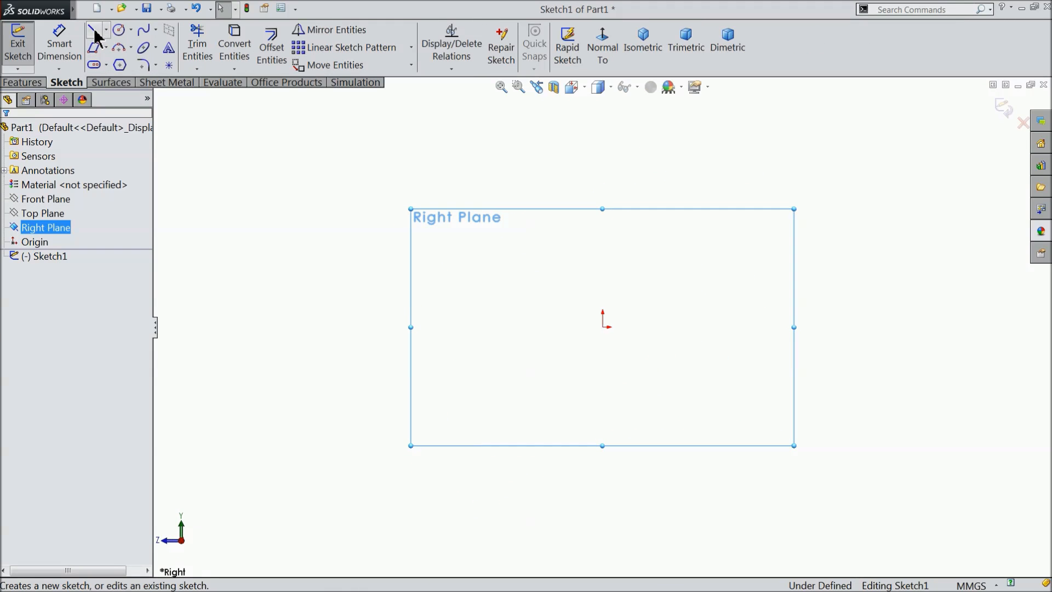
left_click(93, 30)
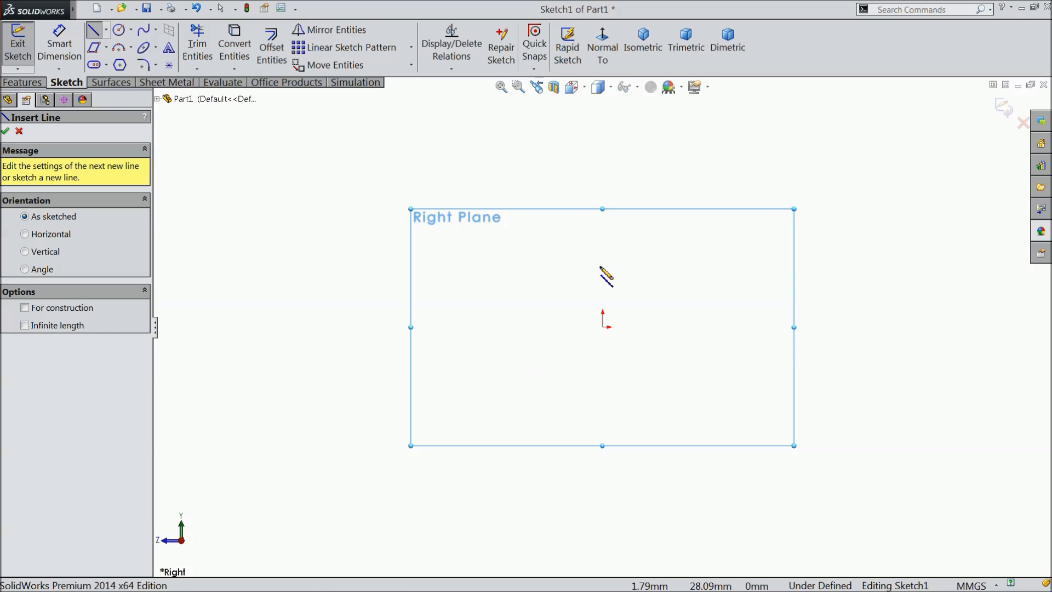
left_click(663, 327)
left_click(663, 482)
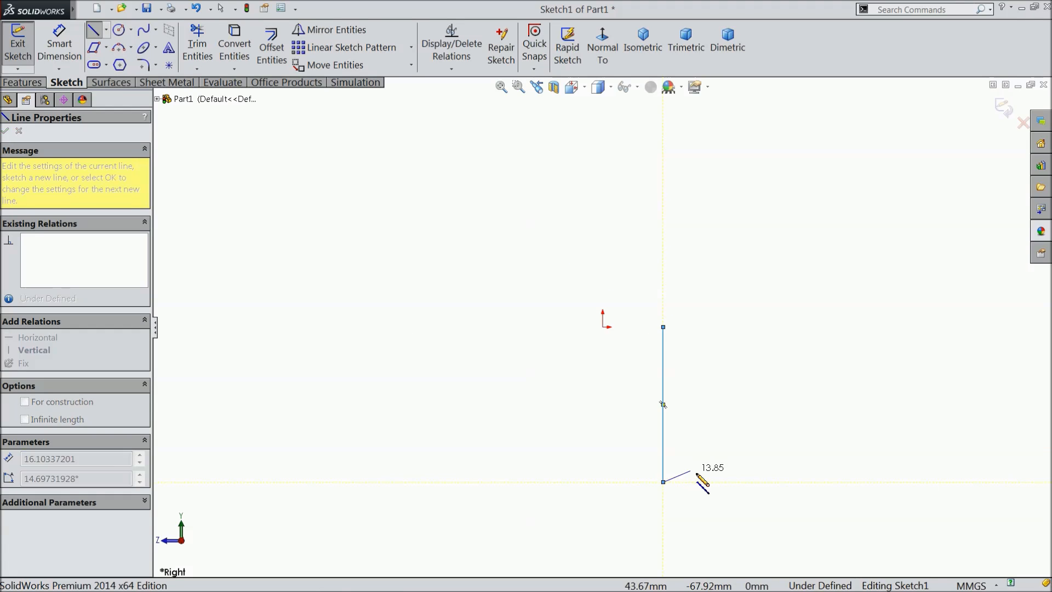
left_click(711, 482)
left_click(729, 328)
left_click(663, 328)
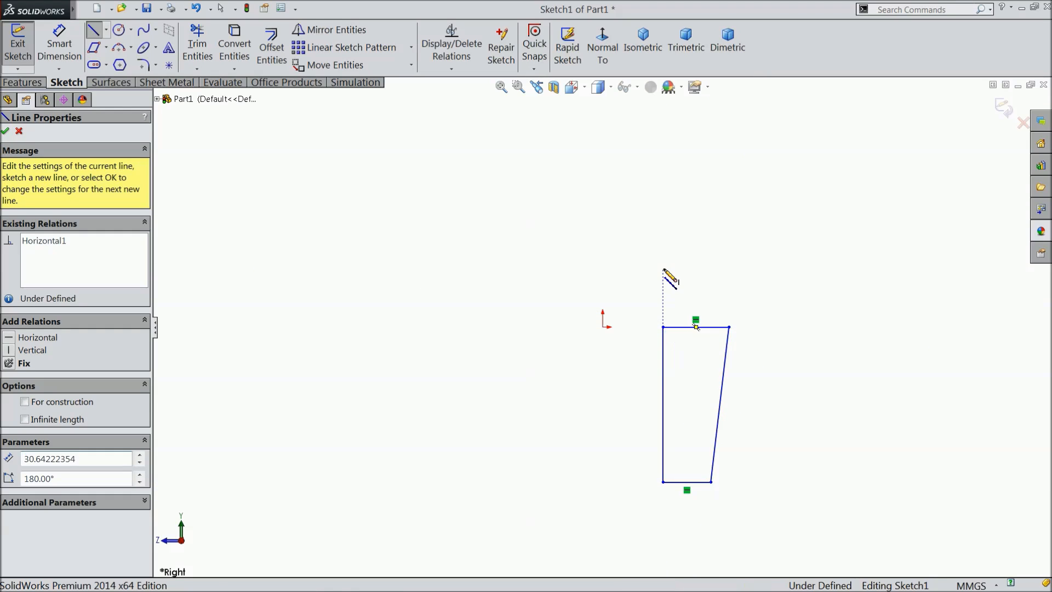
right_click(665, 277)
left_click(692, 158)
Sketch a centerline about 72 mm long from the origin down to the level of the profile's bottom edge.
scroll(657, 414, "down", 5)
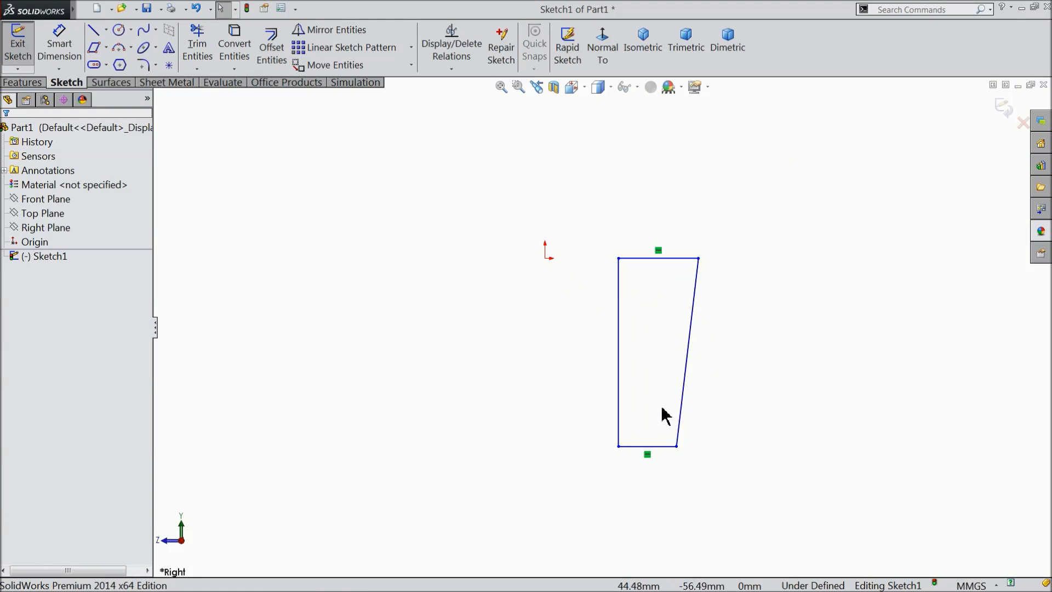
left_click(106, 29)
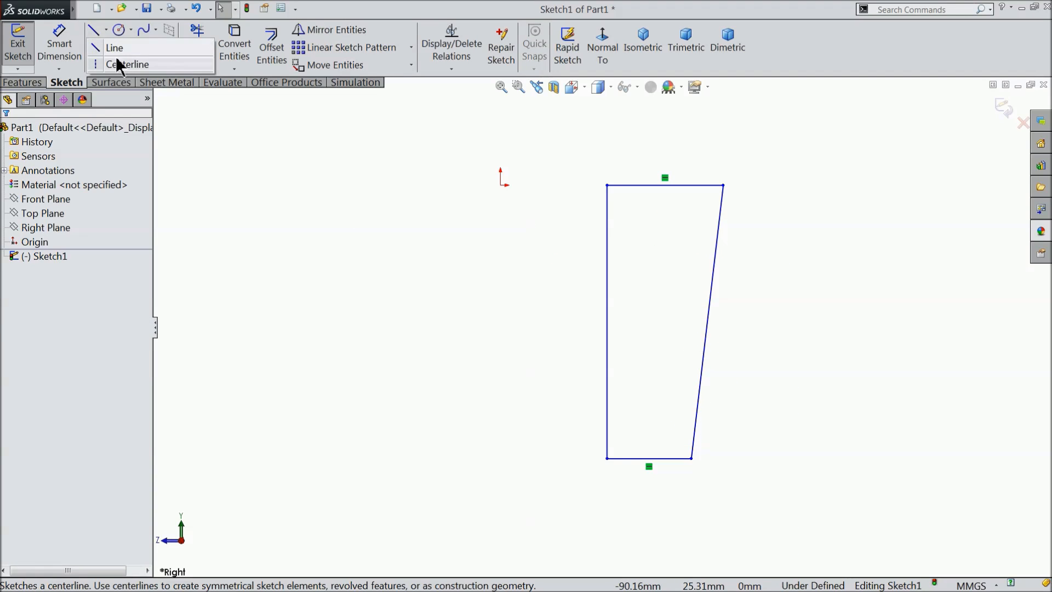
left_click(117, 65)
left_click(500, 185)
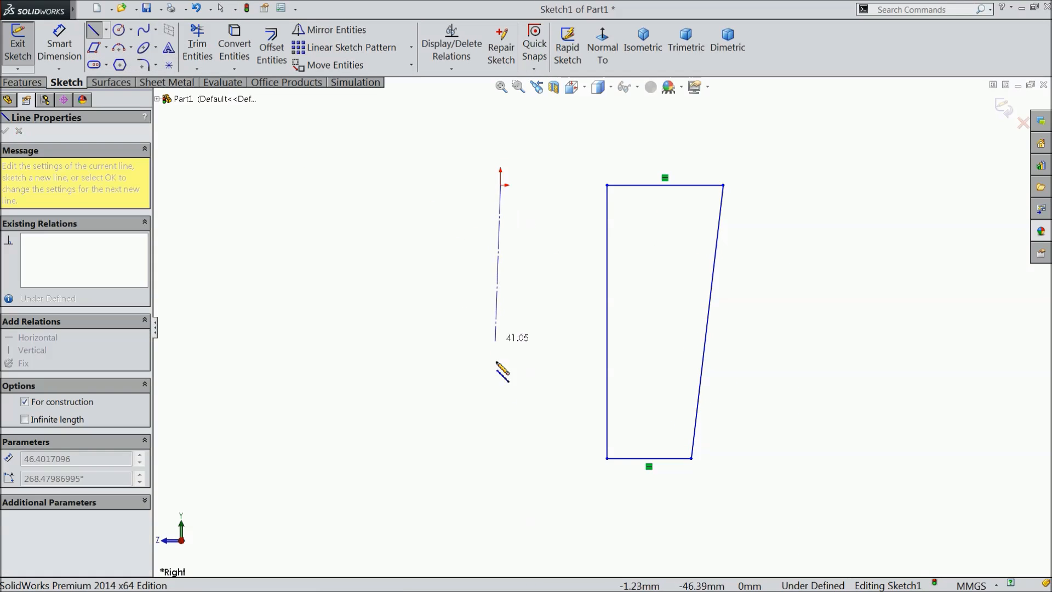
left_click(510, 458)
right_click(540, 366)
left_click(566, 133)
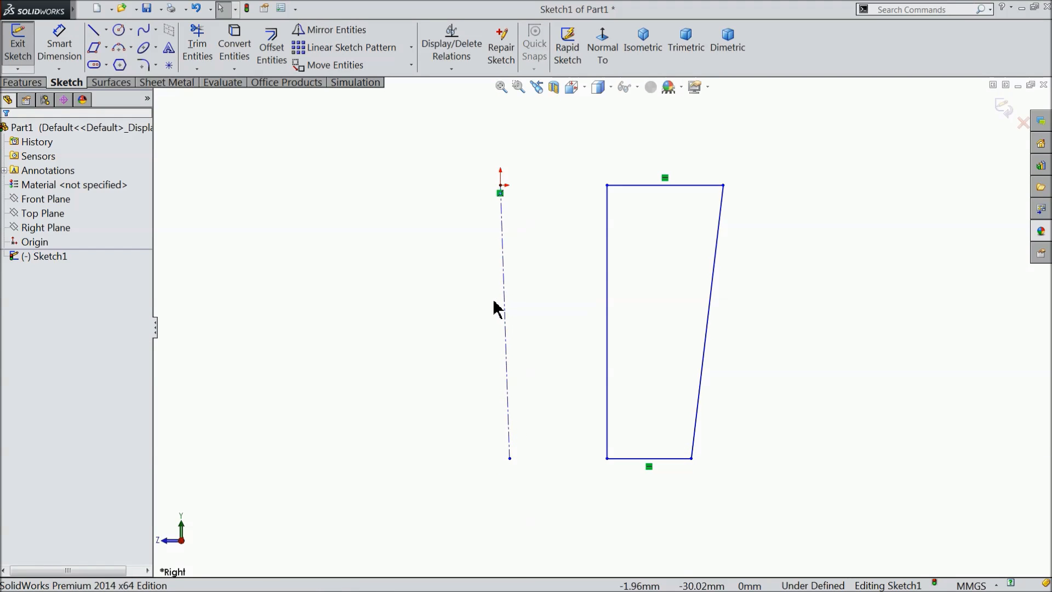
Add vertical relations to the centerline and to the profile's inner side line.
left_click(505, 305)
left_click(546, 251)
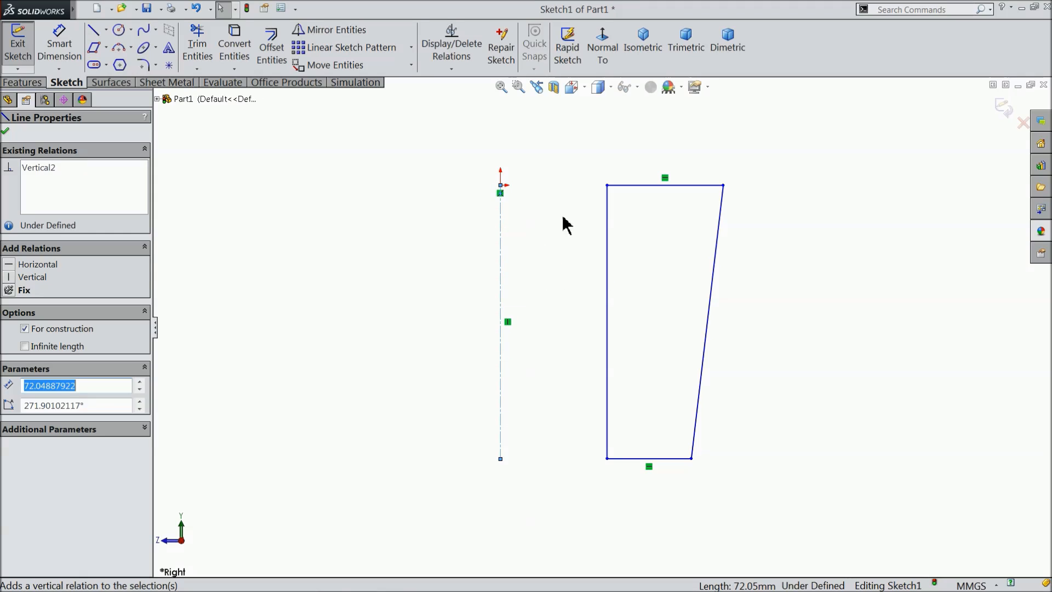
left_click(608, 265)
left_click(653, 215)
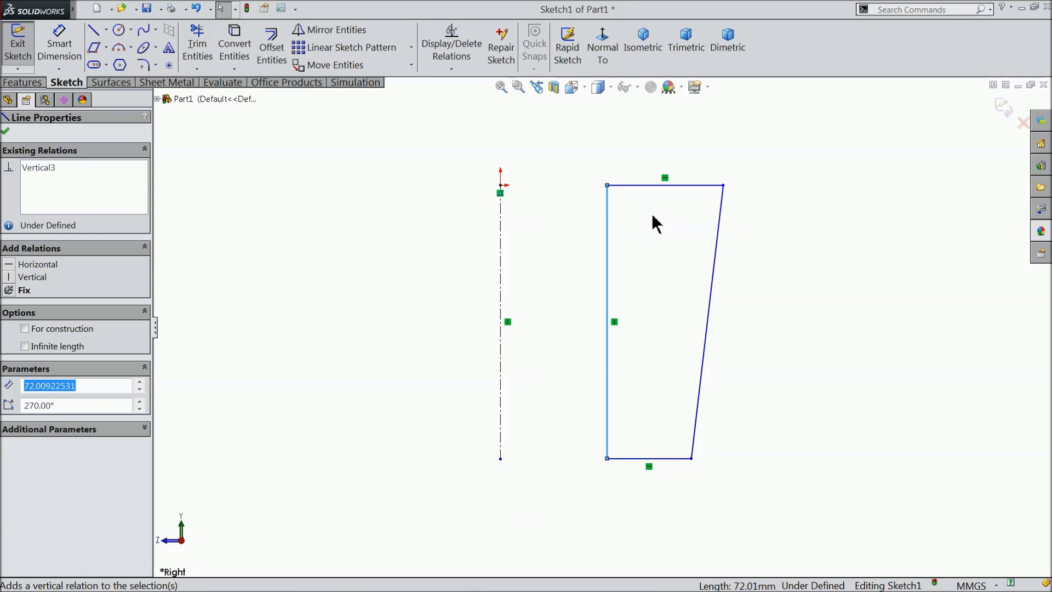
Add a horizontal relation between the origin and the profile's upper inner corner.
left_click(58, 45)
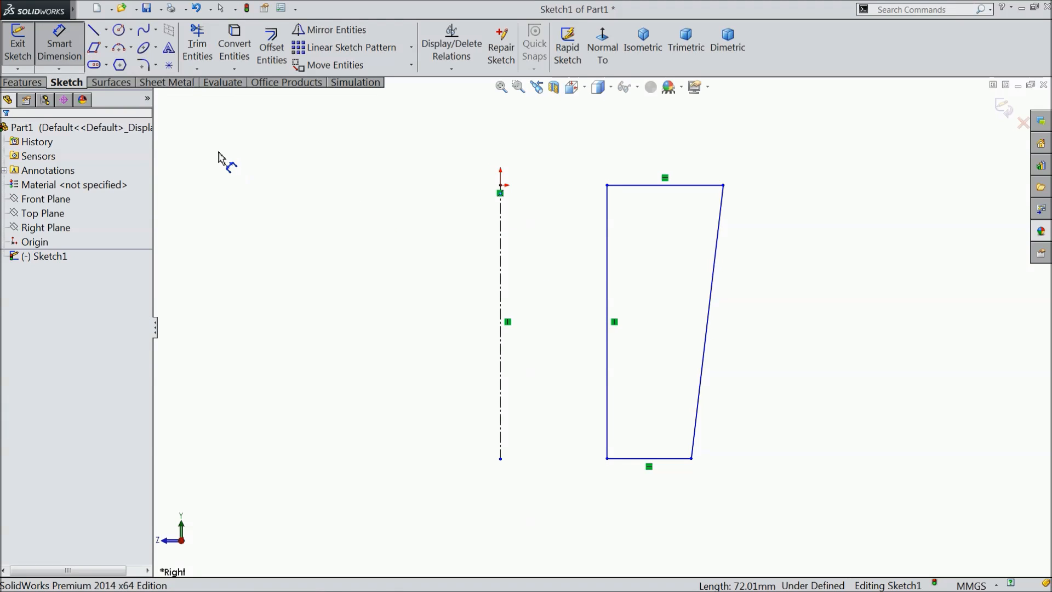
key("Escape")
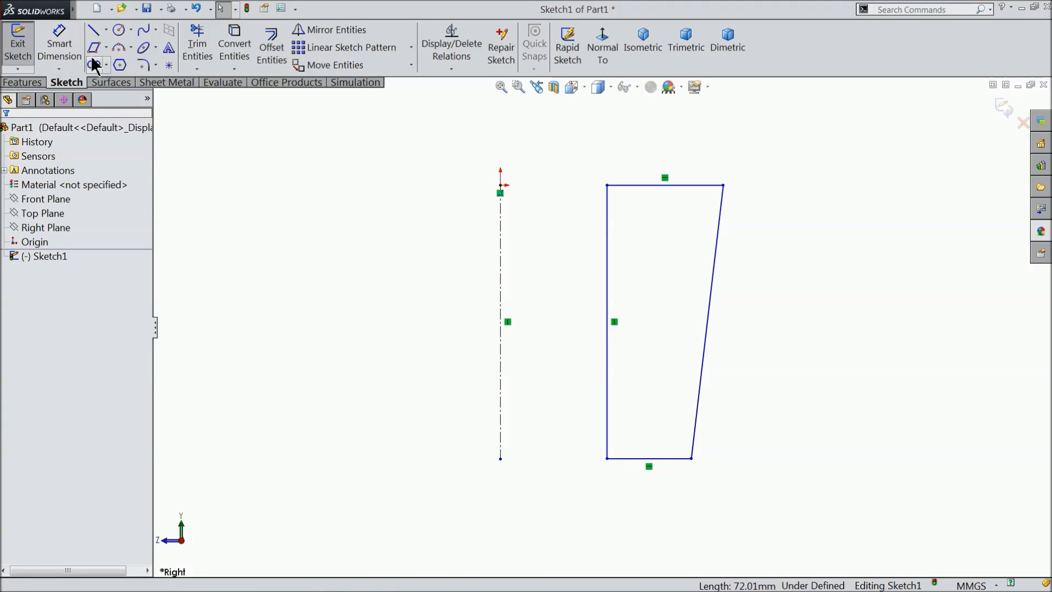
left_click(500, 187)
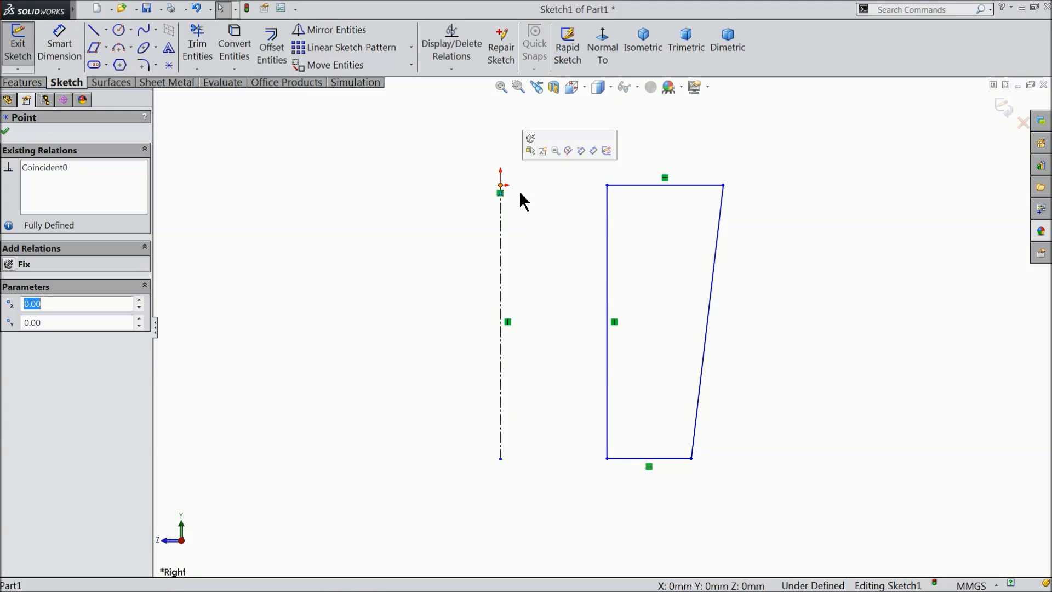
left_click(608, 186, "ctrl")
left_click(639, 146)
Dimension the profile's inner side line to a height of 5 mm.
left_click(59, 44)
left_click(607, 288)
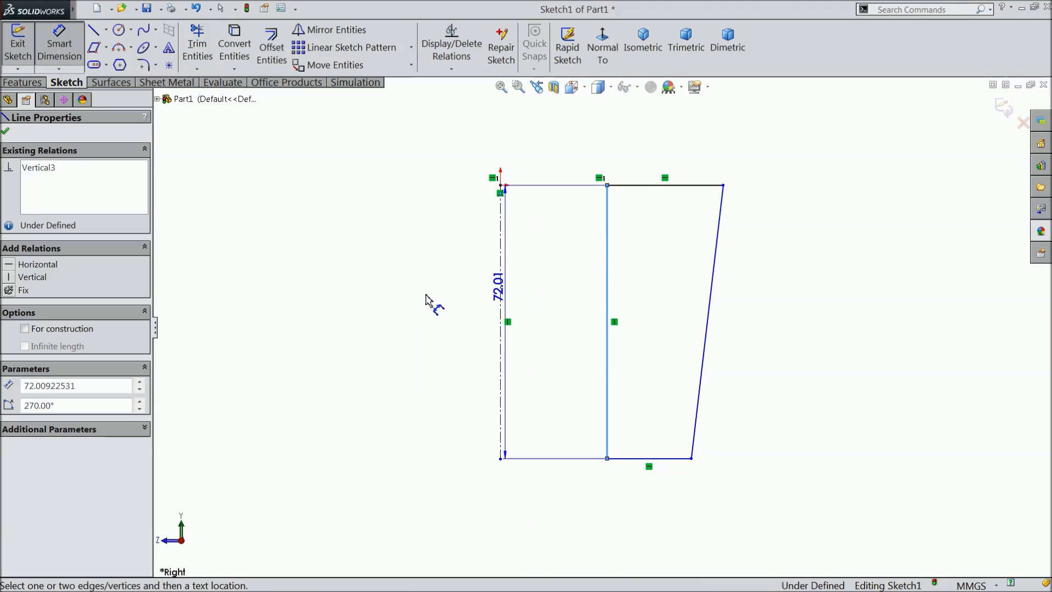
left_click(408, 296)
type("5")
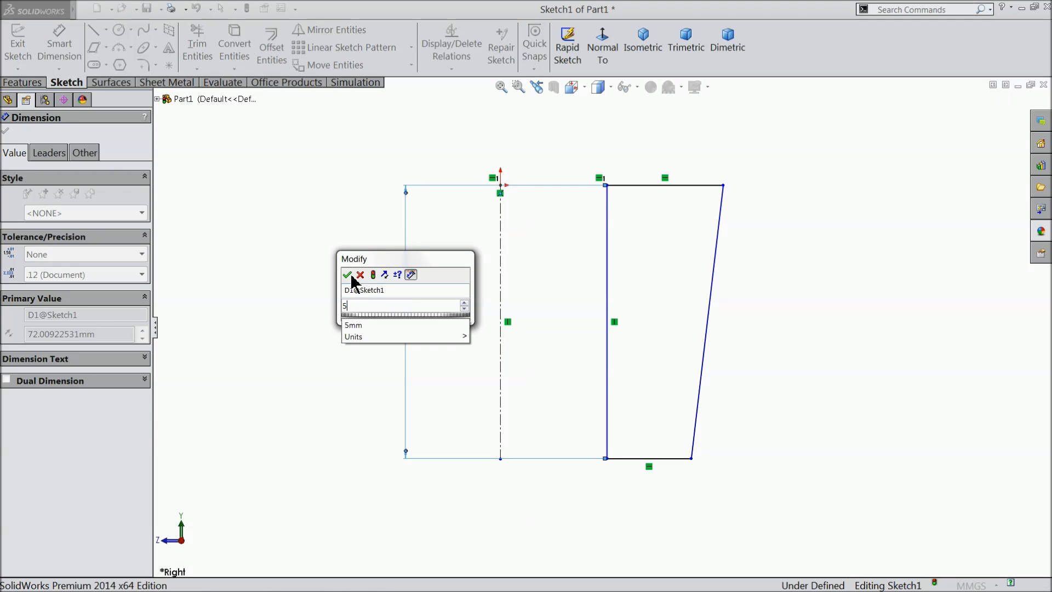
left_click(347, 275)
Dimension the profile's top edge to 3 mm and its bottom edge to 2 mm.
left_click(658, 186)
left_click(589, 146)
type("3")
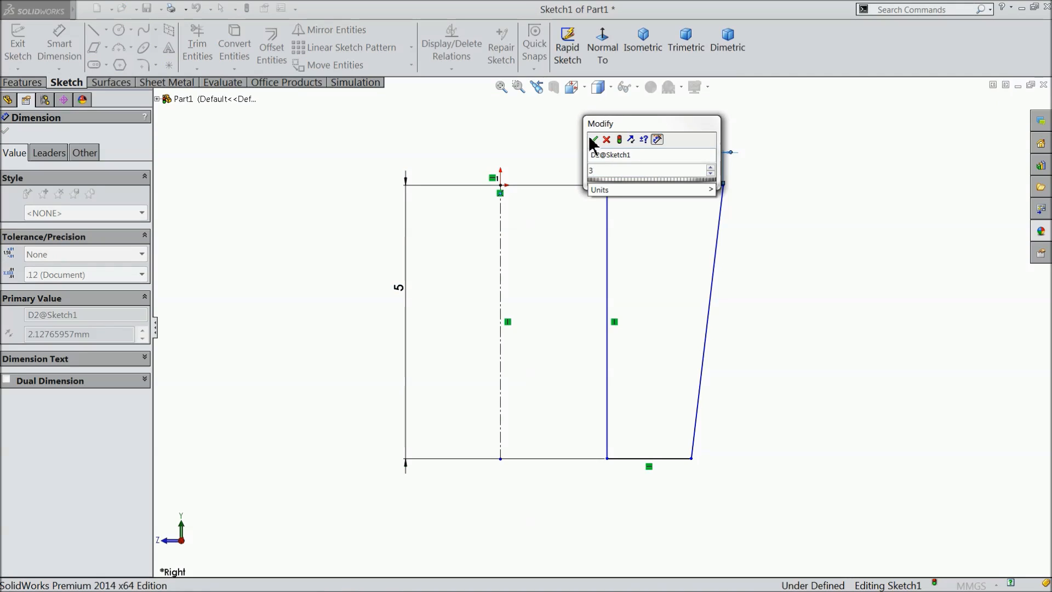
left_click(594, 140)
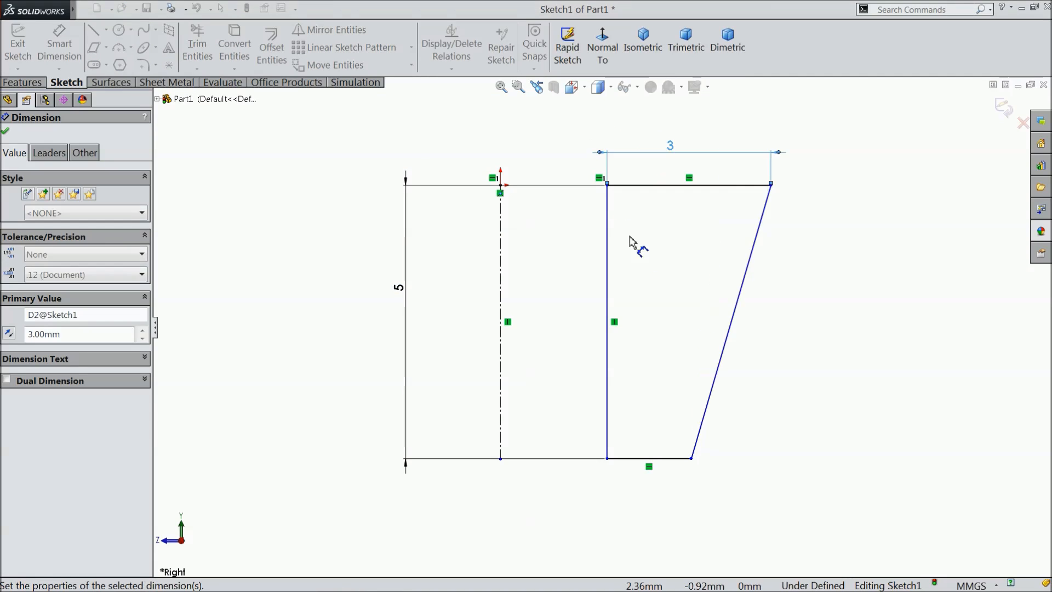
left_click(647, 460)
left_click(646, 482)
type("2")
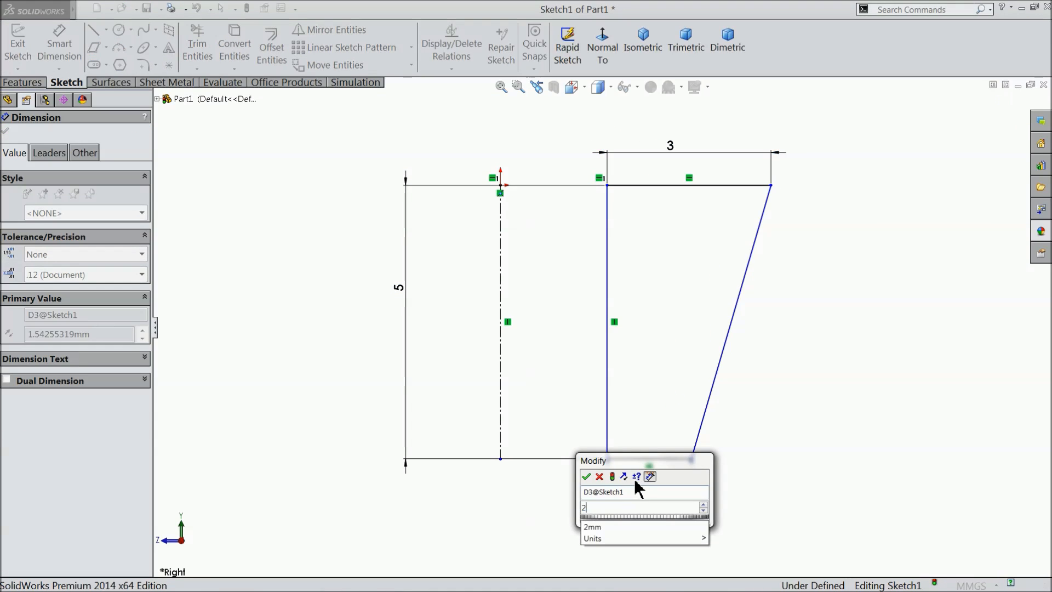
left_click(586, 476)
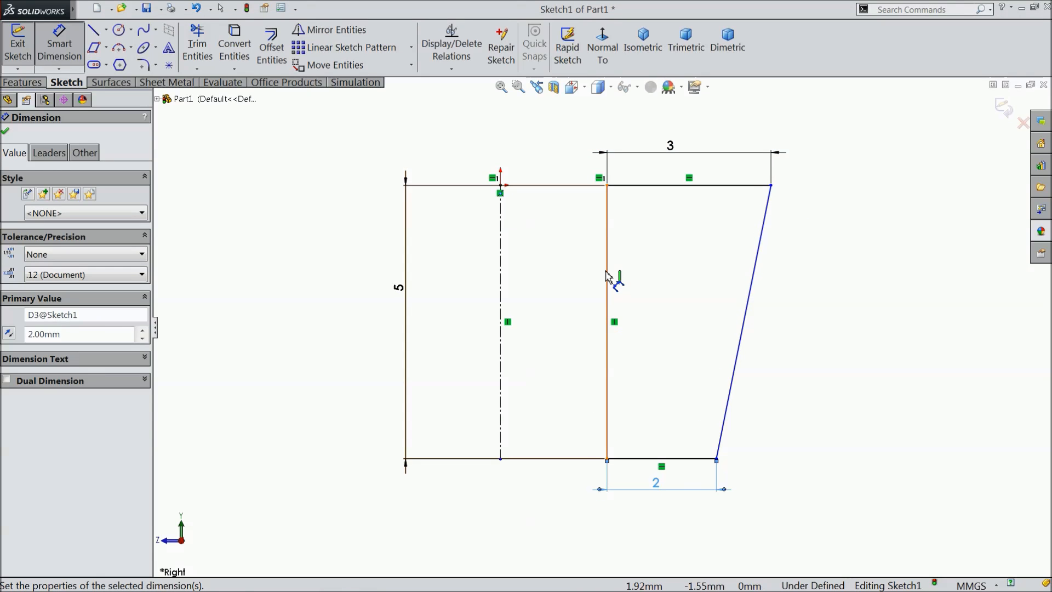
Dimension the distance between the centerline and the profile's inner side line to 1.5 mm.
left_click(606, 277)
left_click(501, 267)
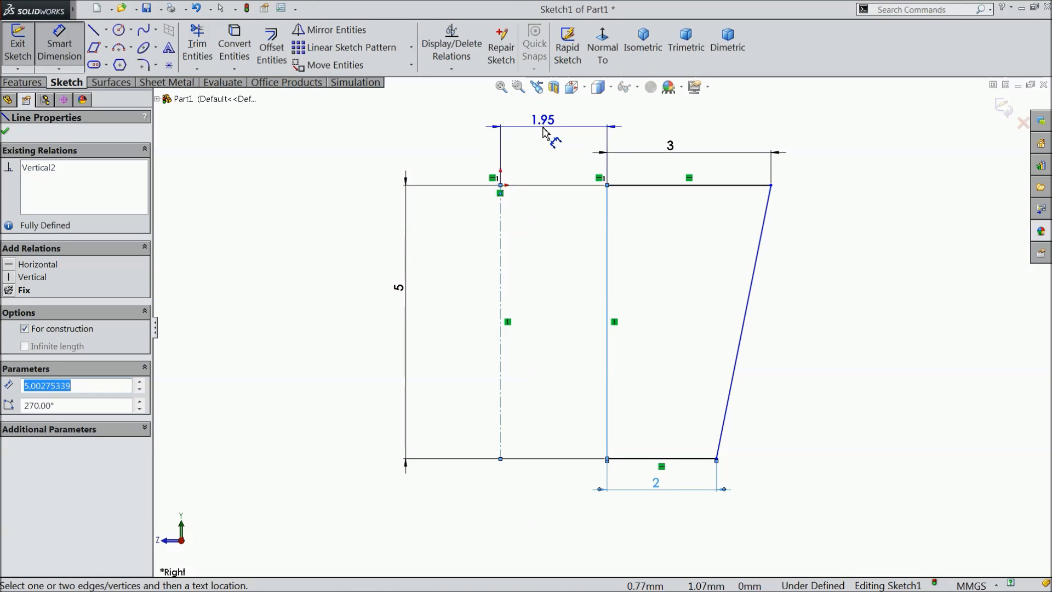
left_click(544, 132)
type("1.5")
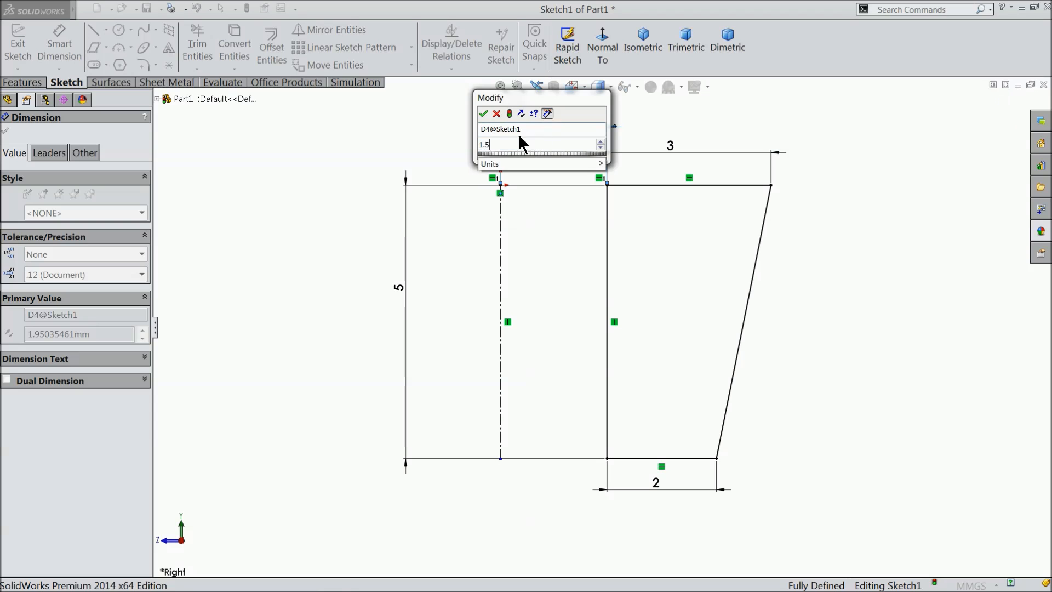
left_click(485, 114)
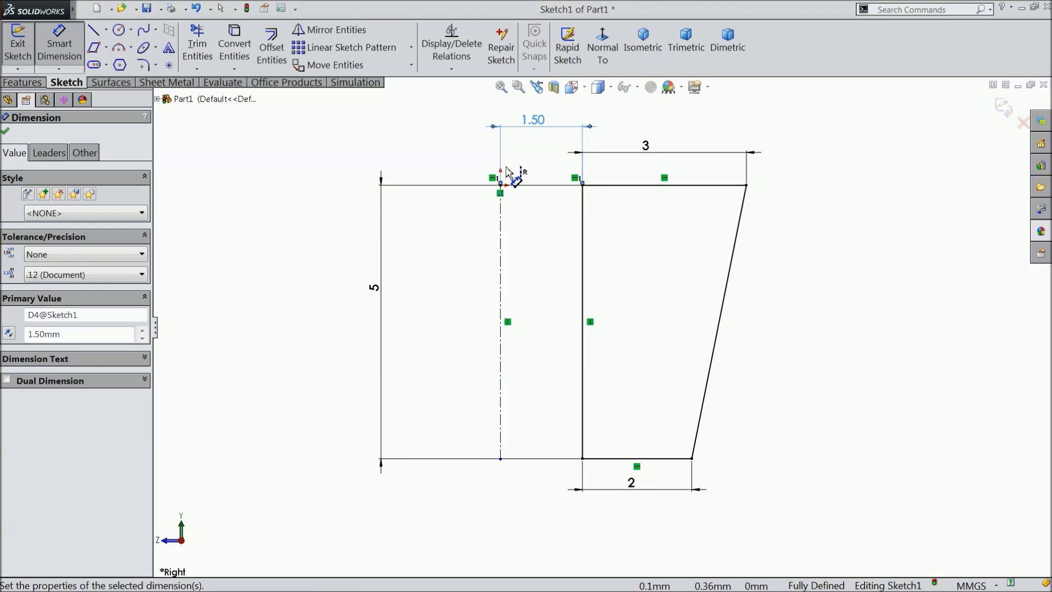
Revolve the tapered profile 360° around the centerline into a solid ring.
left_click(23, 83)
left_click(76, 54)
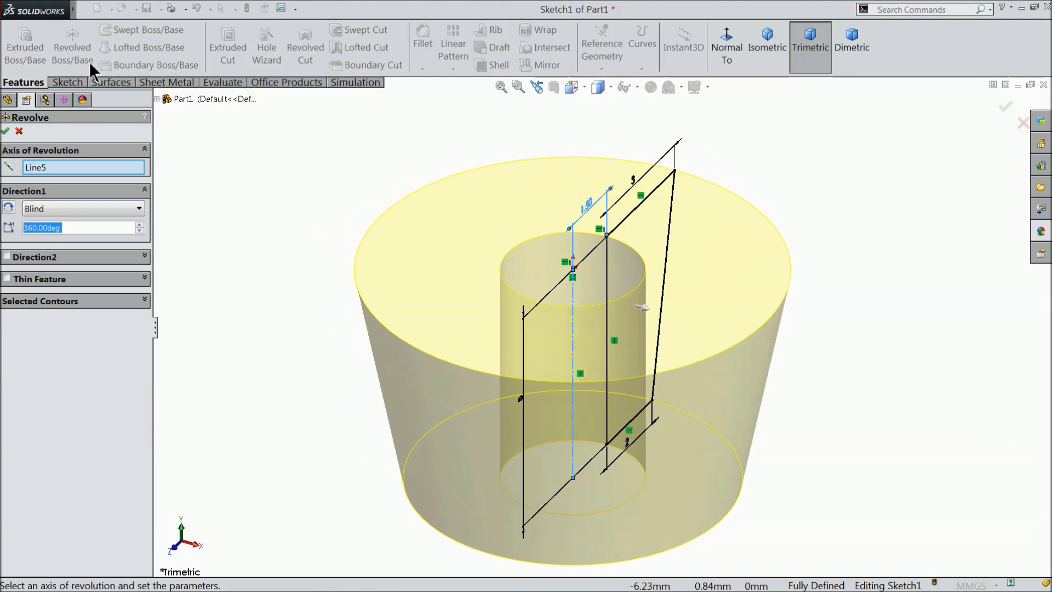
left_click(6, 131)
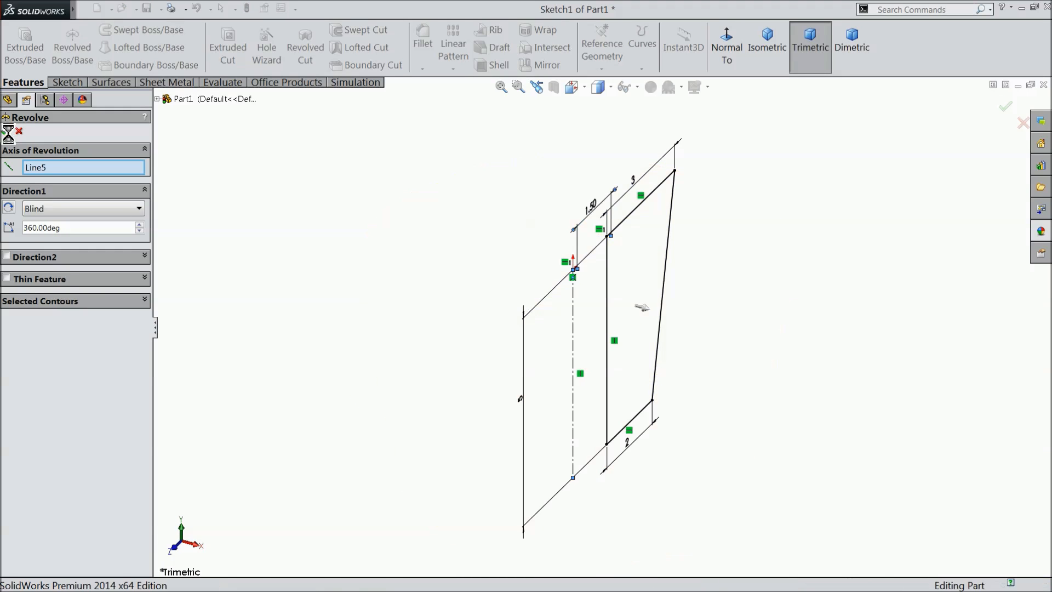
mouse_move(294, 282)
middle_mouse_down()
mouse_move(296, 163)
mouse_move(294, 278)
middle_mouse_up()
Apply the polished steel appearance from the Metal > Steel category to the whole part.
left_click(1041, 231)
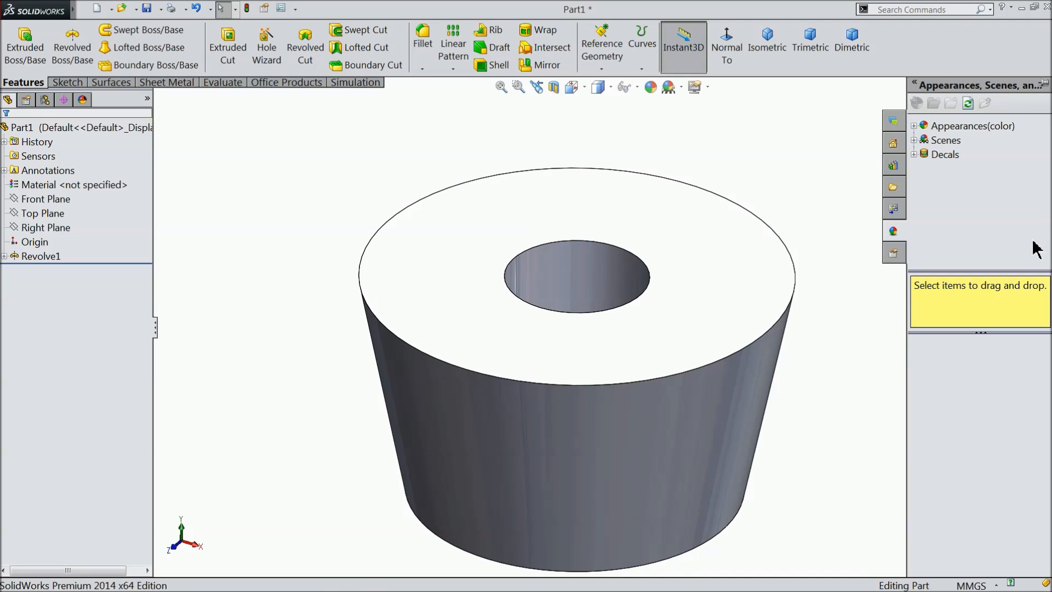
left_click(917, 128)
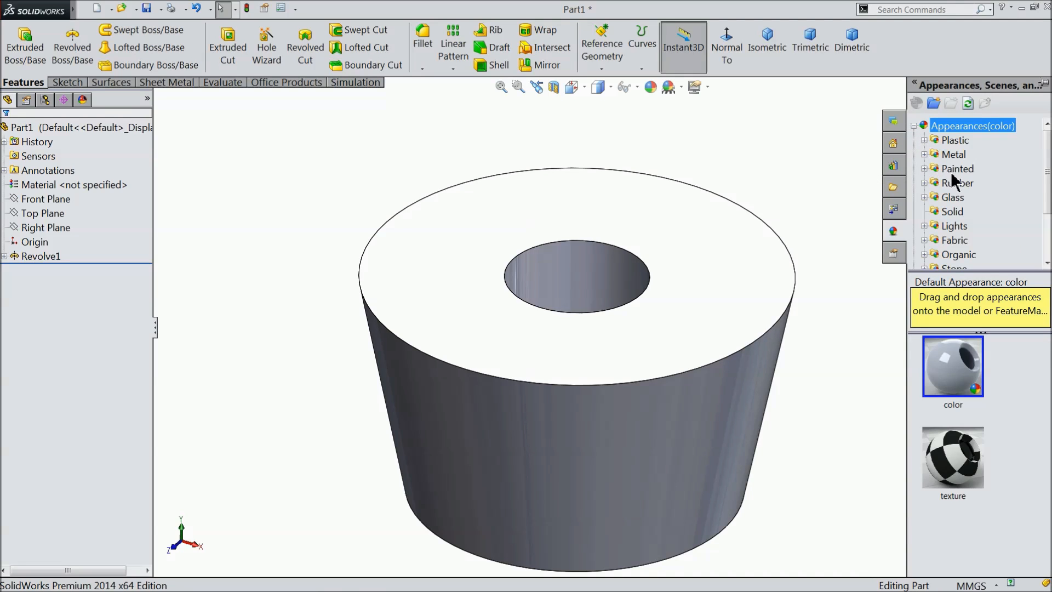
left_click(925, 155)
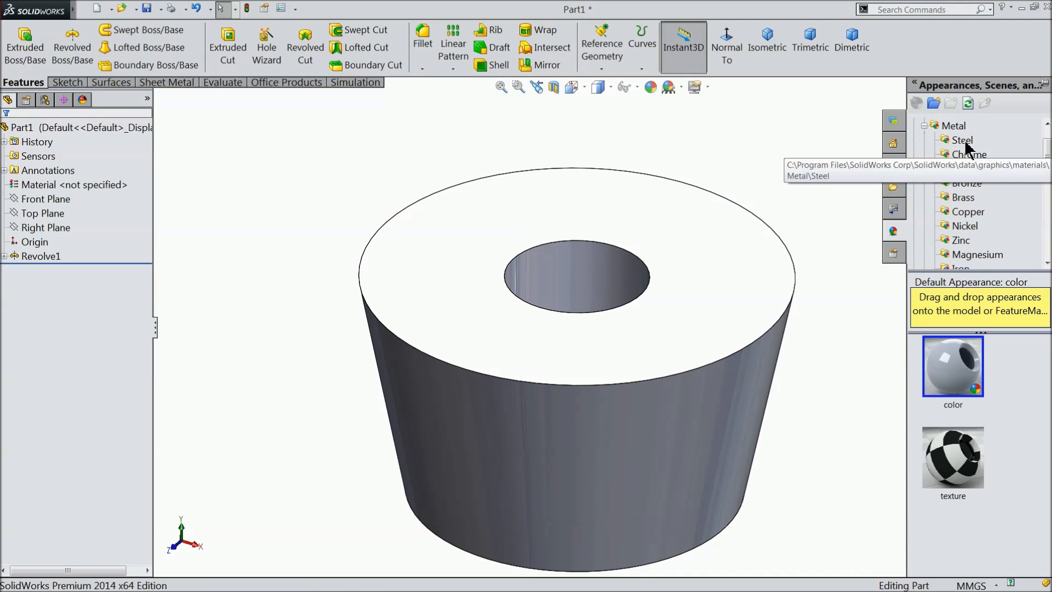
left_click(963, 142)
double_click(959, 382)
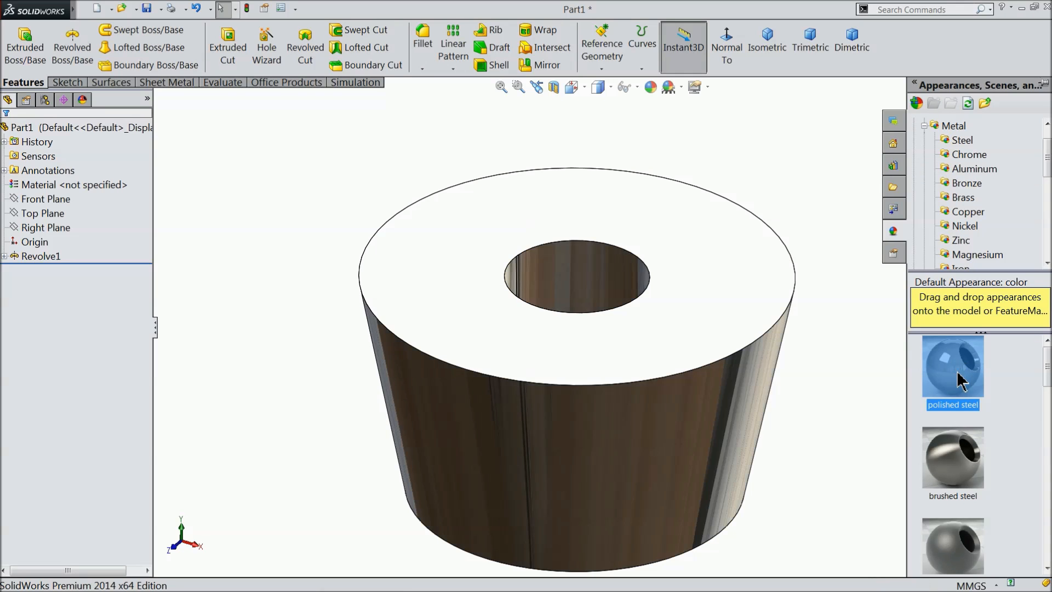
middle_click_drag(826, 416, 755, 424)
scroll(754, 422, "up", 3)
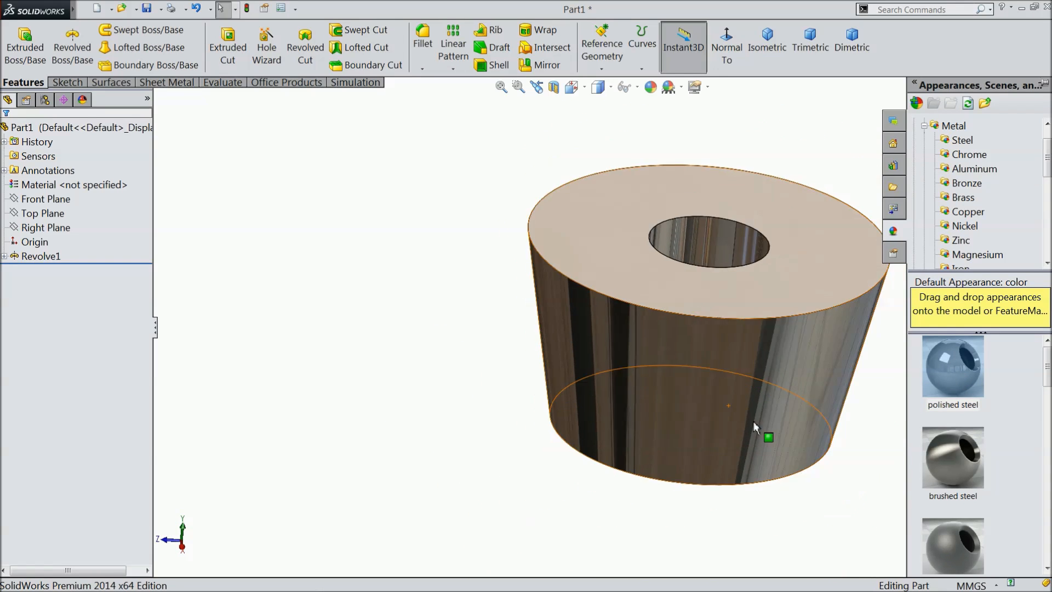
scroll(841, 302, "down", 1)
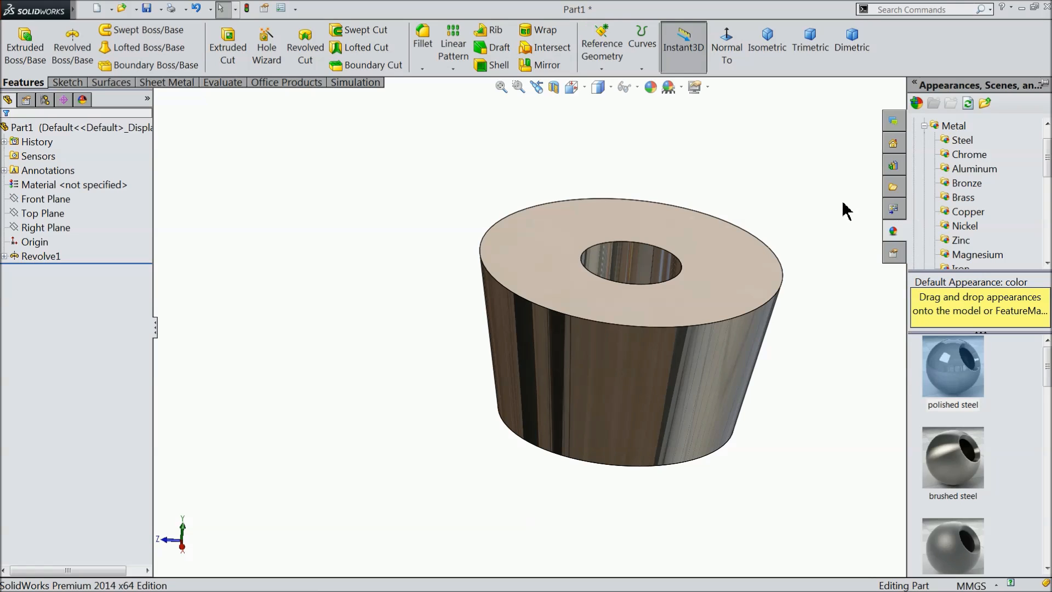
left_click(650, 87)
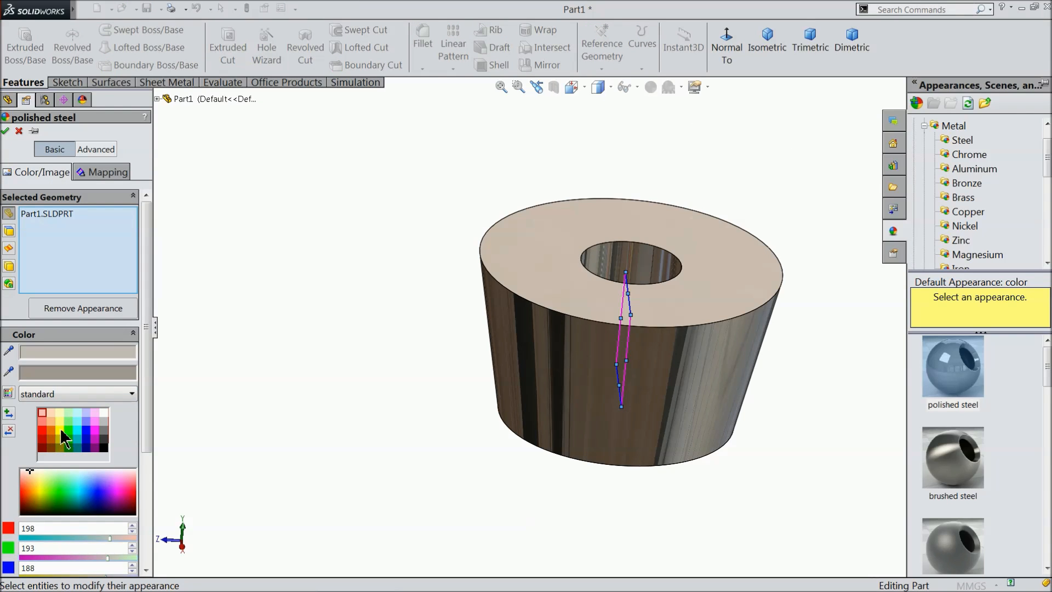
left_click(44, 437)
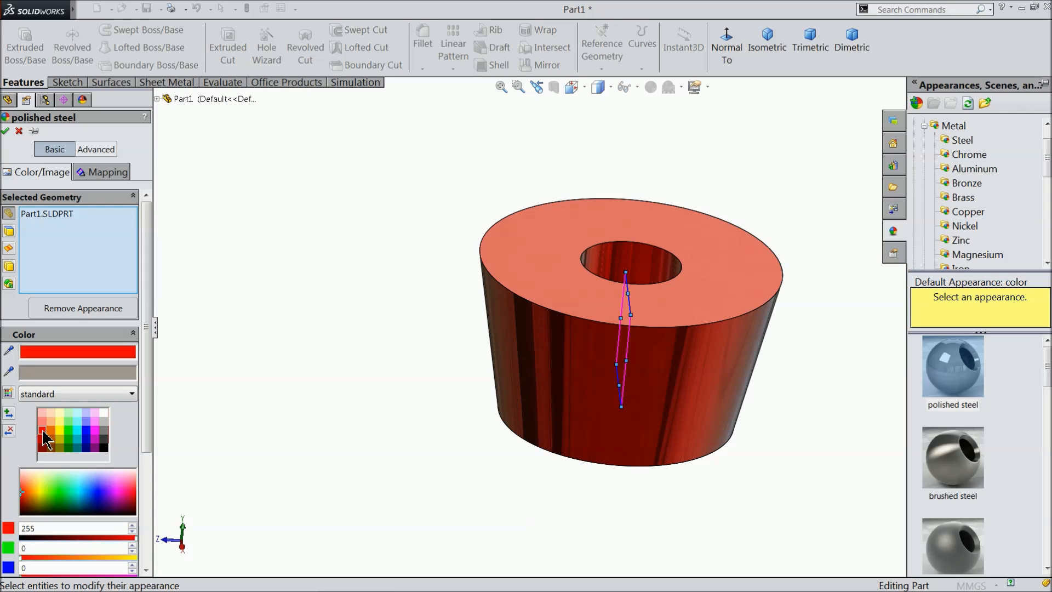
left_click(86, 421)
mouse_move(395, 375)
middle_mouse_down()
mouse_move(363, 345)
mouse_move(380, 361)
middle_mouse_up()
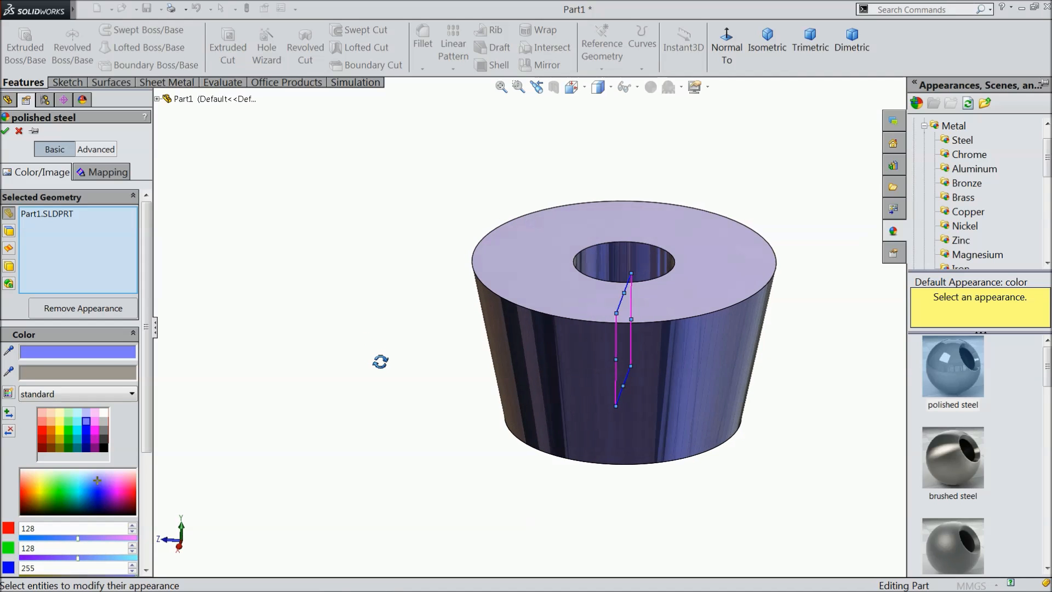
left_click(19, 130)
Save the part as 11.Valve Spring Retainer in the Engine folder.
middle_click_drag(840, 329, 725, 364)
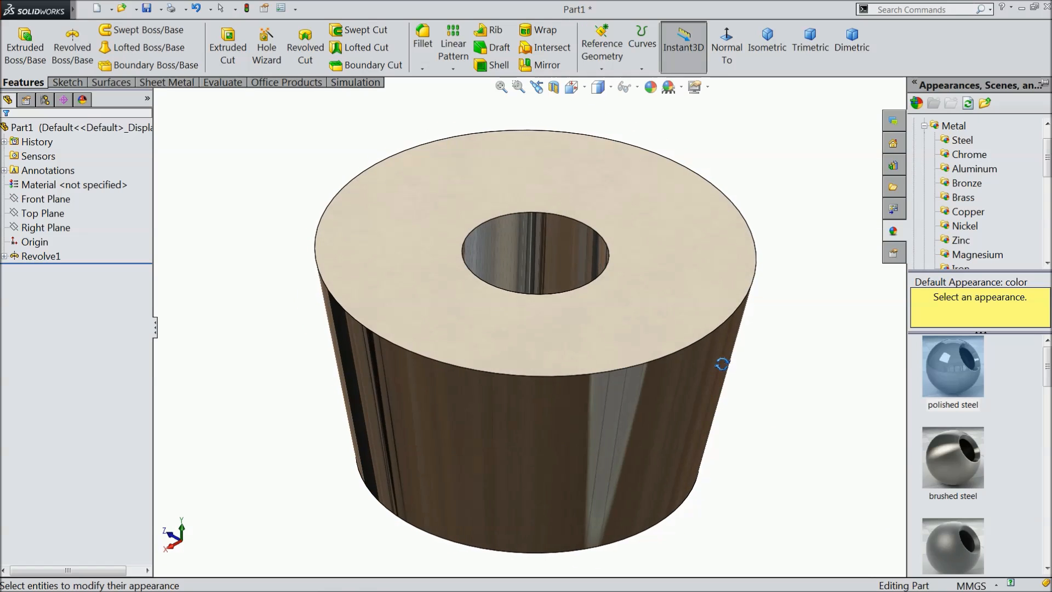
left_click(147, 8)
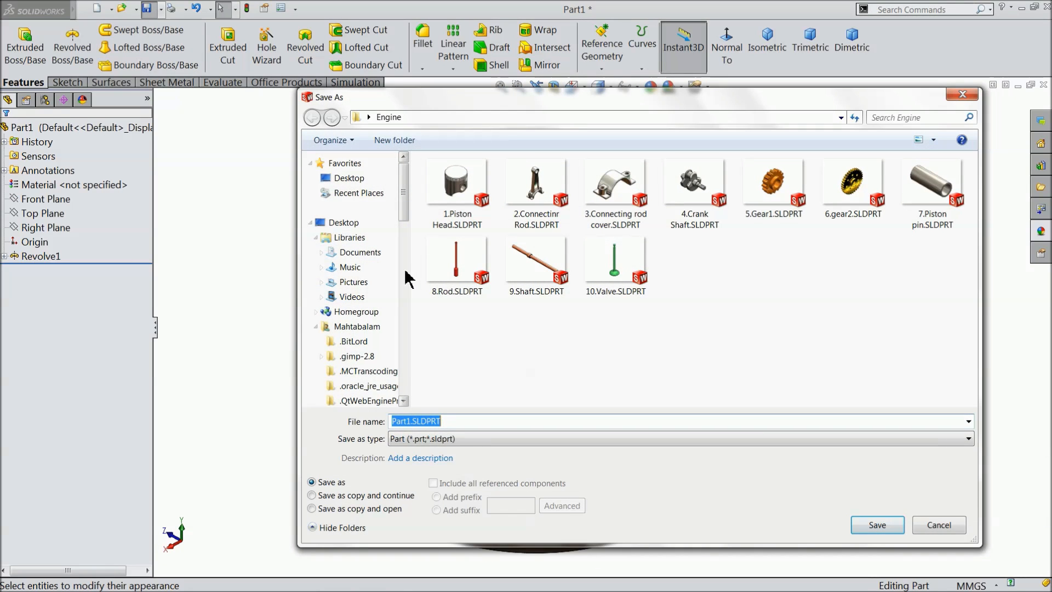
type("11.Valve Spring Retainer")
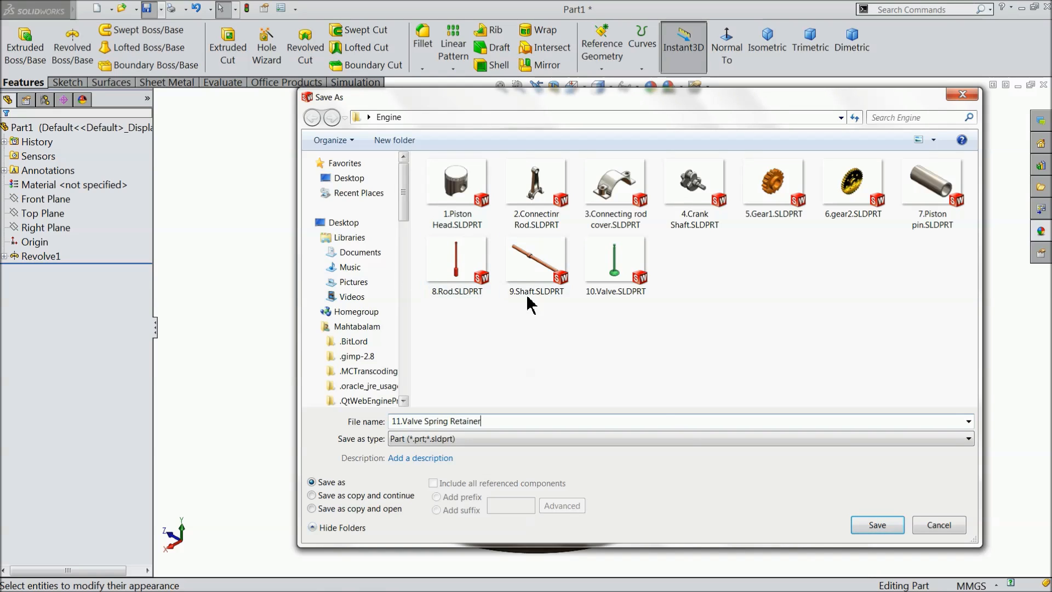
left_click(877, 525)
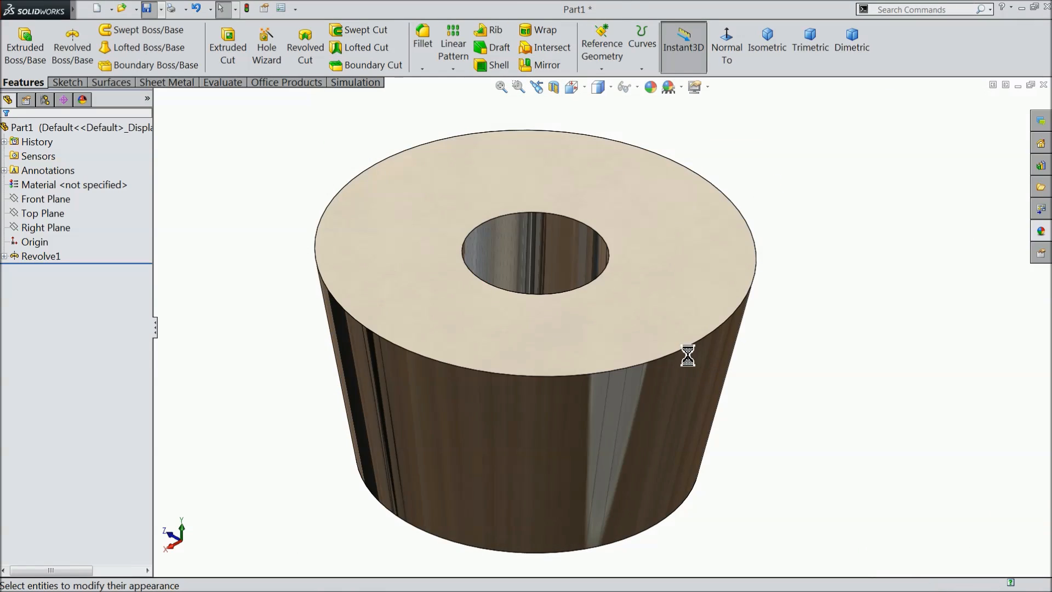
mouse_move(755, 390)
middle_mouse_down()
mouse_move(758, 298)
mouse_move(756, 378)
middle_mouse_up()
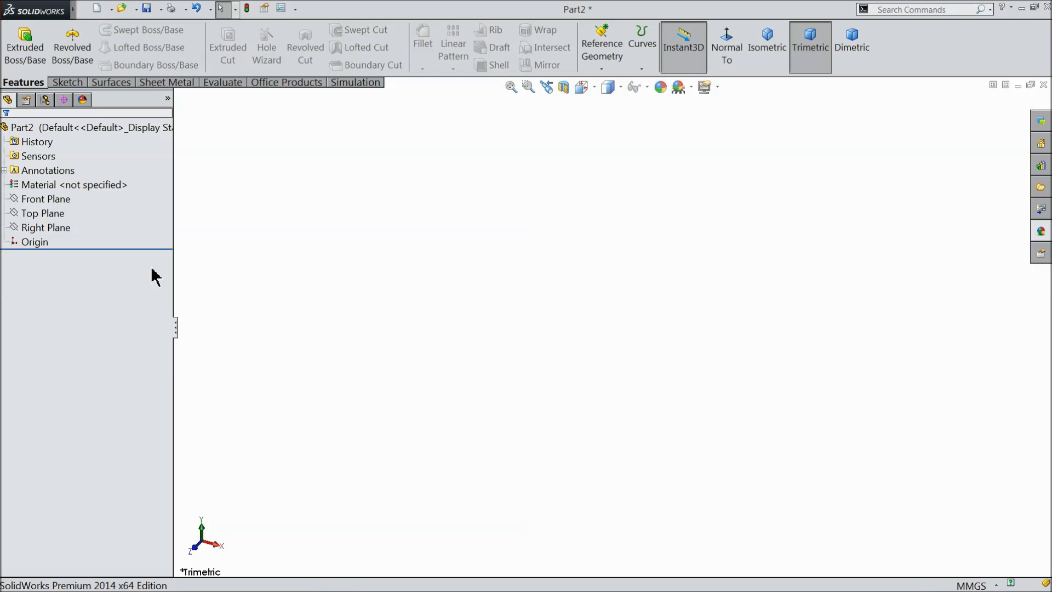
Start a sketch on the Right Plane of the new part and draw a vertical centerline about 65 mm long downward from the origin.
left_click(22, 226)
left_click(32, 211)
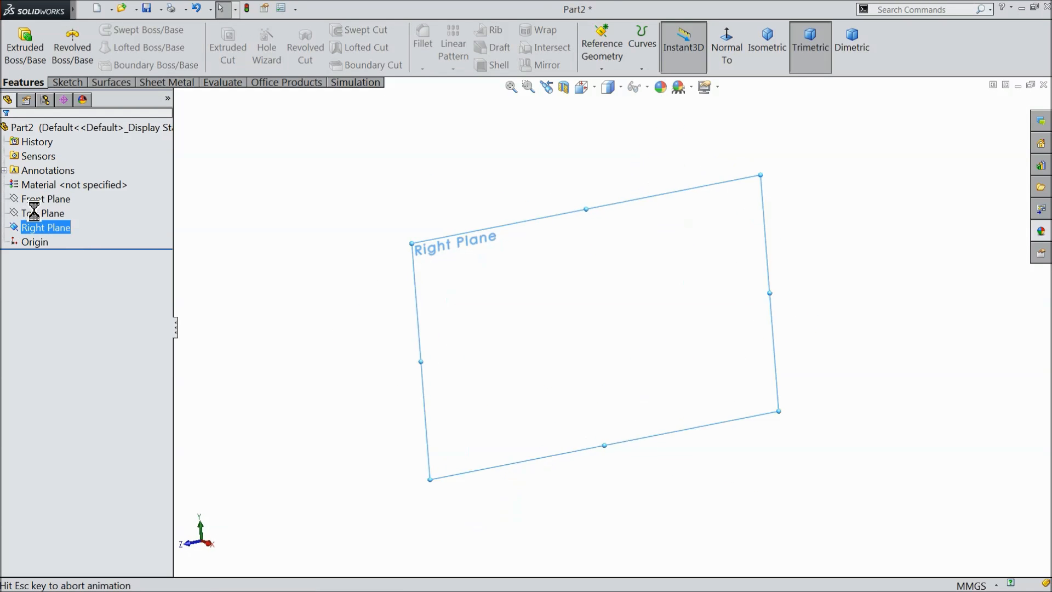
left_click(68, 83)
left_click(106, 30)
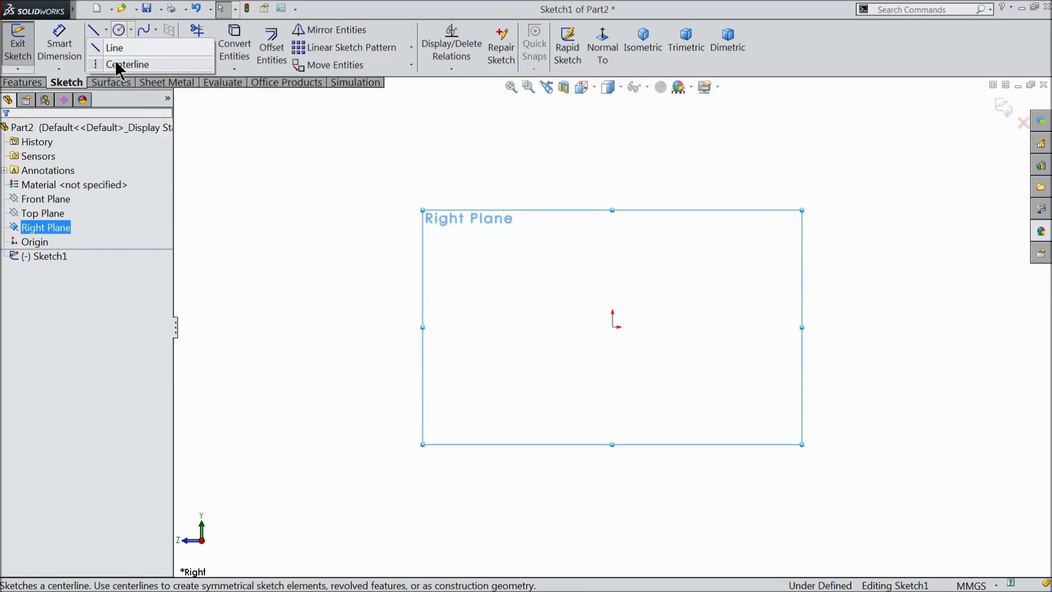
left_click(113, 64)
left_click(613, 327)
left_click(613, 464)
right_click(669, 376)
left_click(685, 107)
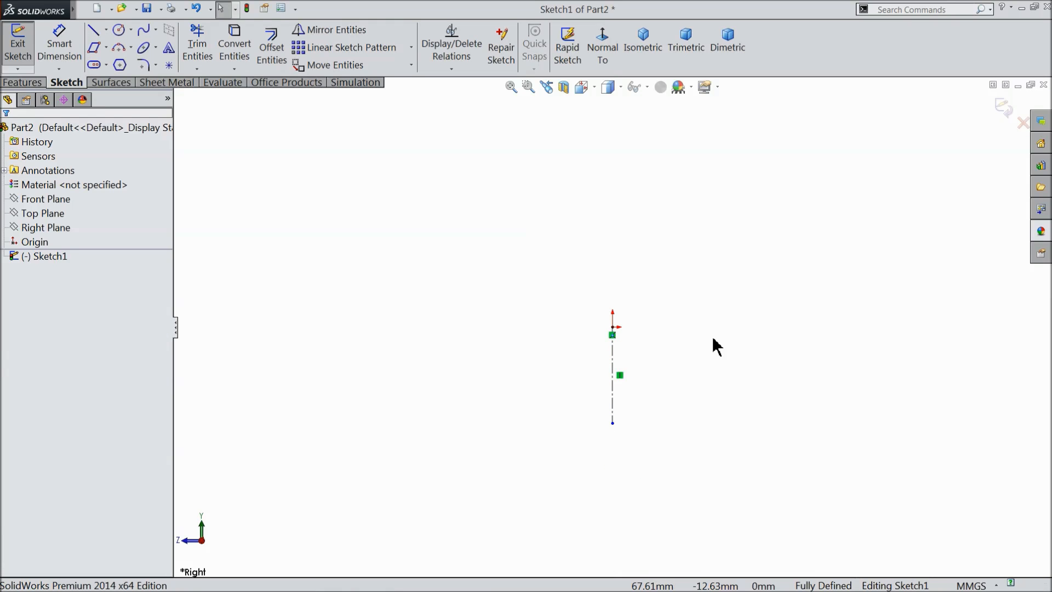
Sketch the profile's upper outline beside the centerline: an inner side slanting outward about 67 mm, a short ledge level with the origin, a sloped rise and a long horizontal top edge.
scroll(874, 277, "down", 2)
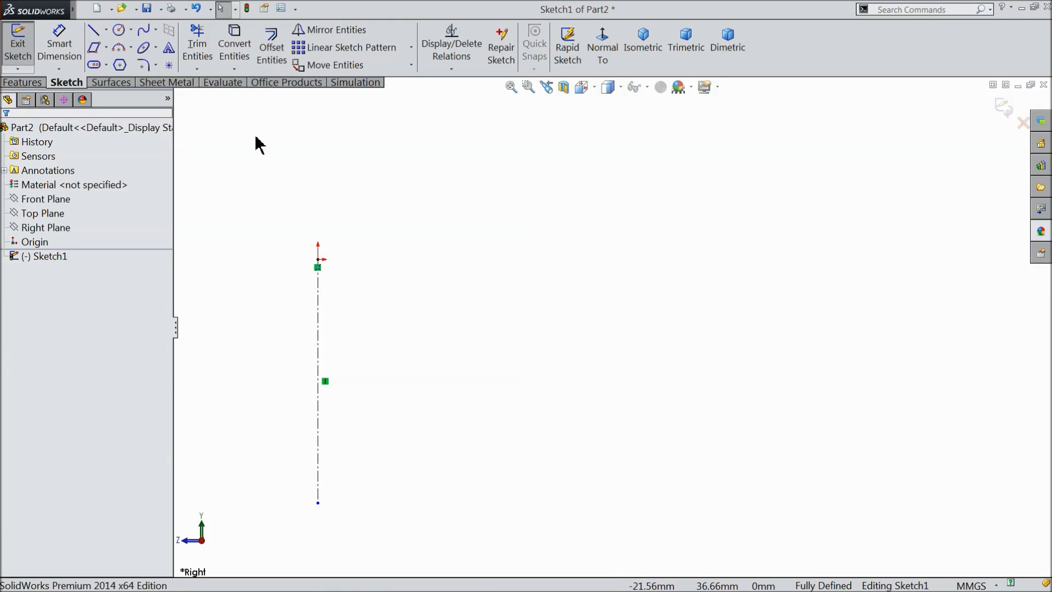
left_click(93, 29)
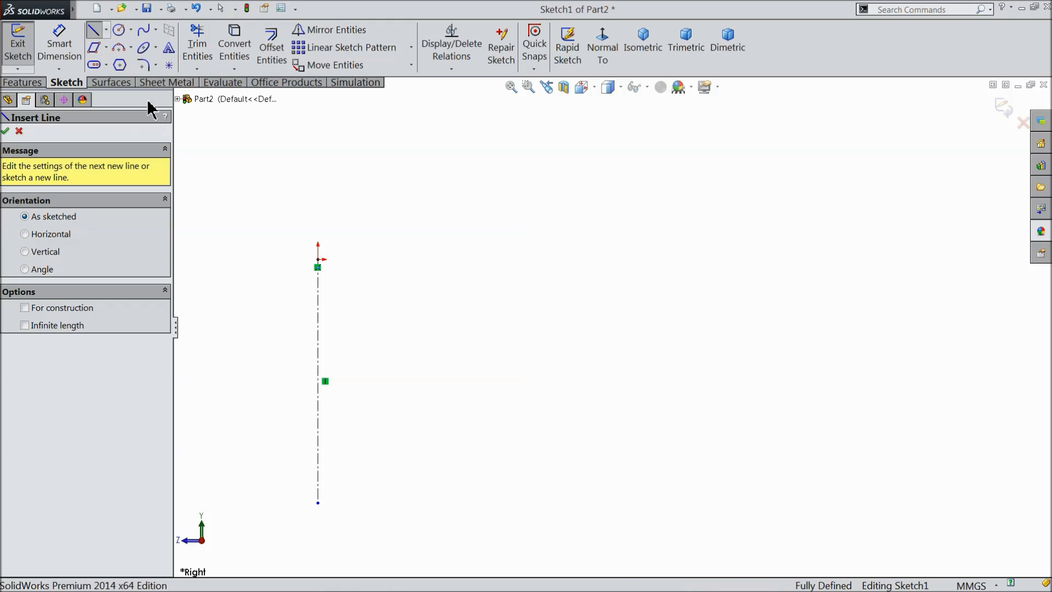
left_click(430, 502)
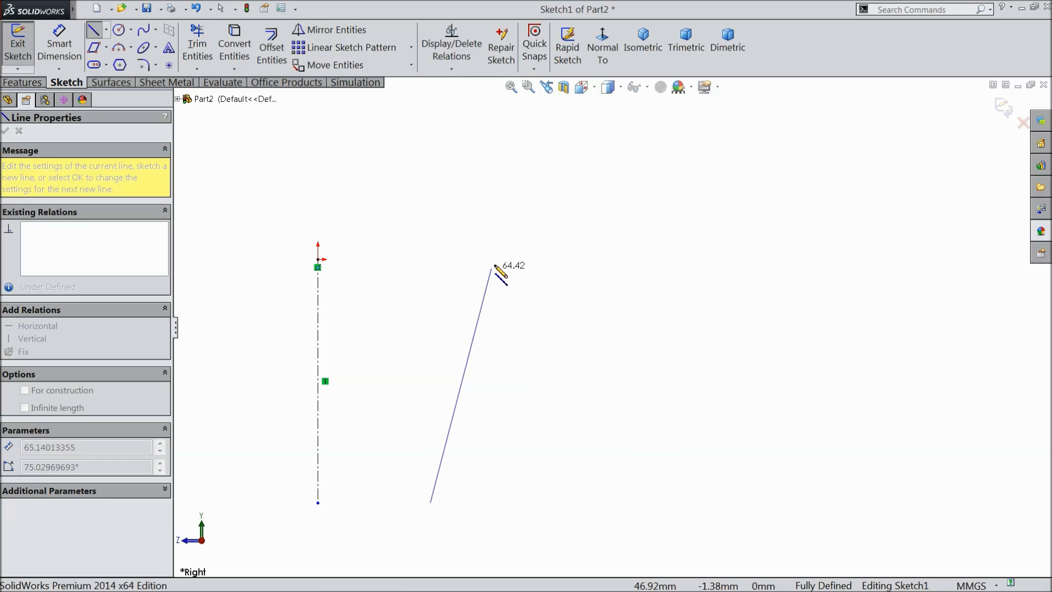
left_click(497, 258)
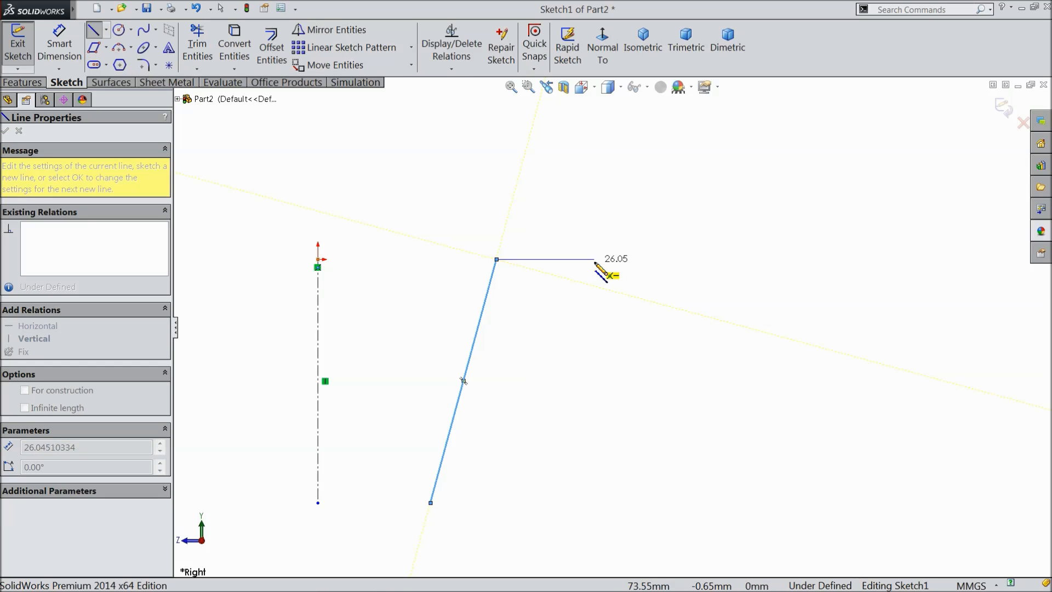
left_click(565, 260)
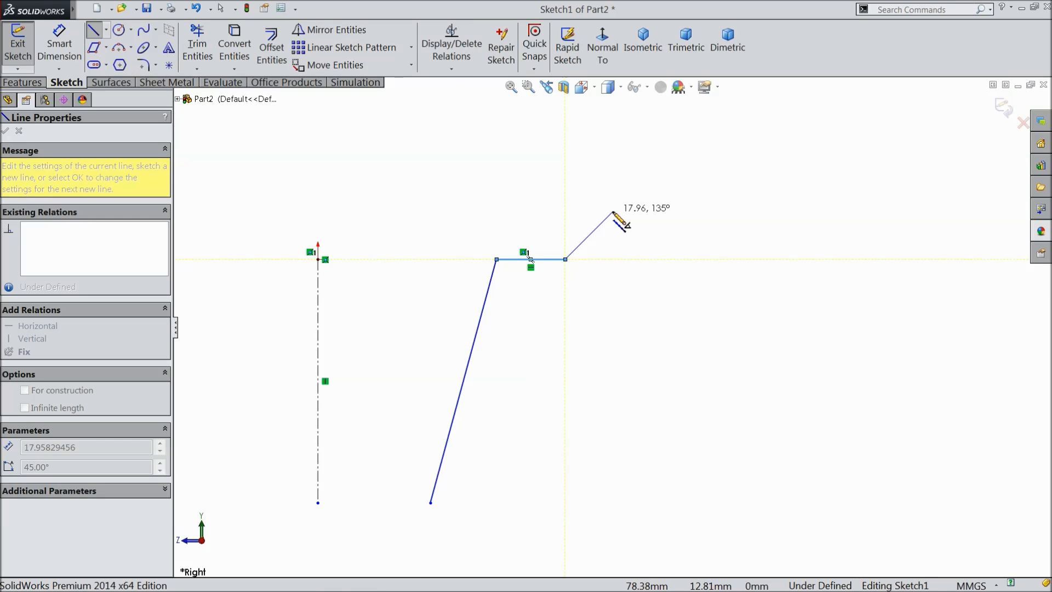
left_click(678, 188)
left_click(908, 187)
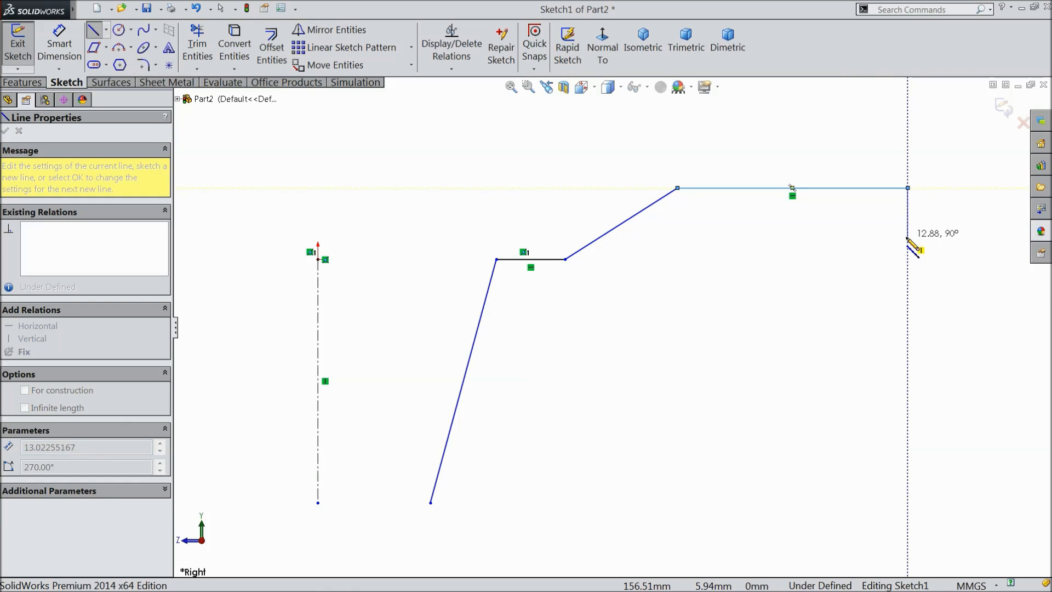
Close the profile with a 13 mm vertical outer end, a horizontal underside, a slope, a short ledge, a slanted side and a 31.6 mm horizontal base.
left_click(908, 237)
left_click(812, 238)
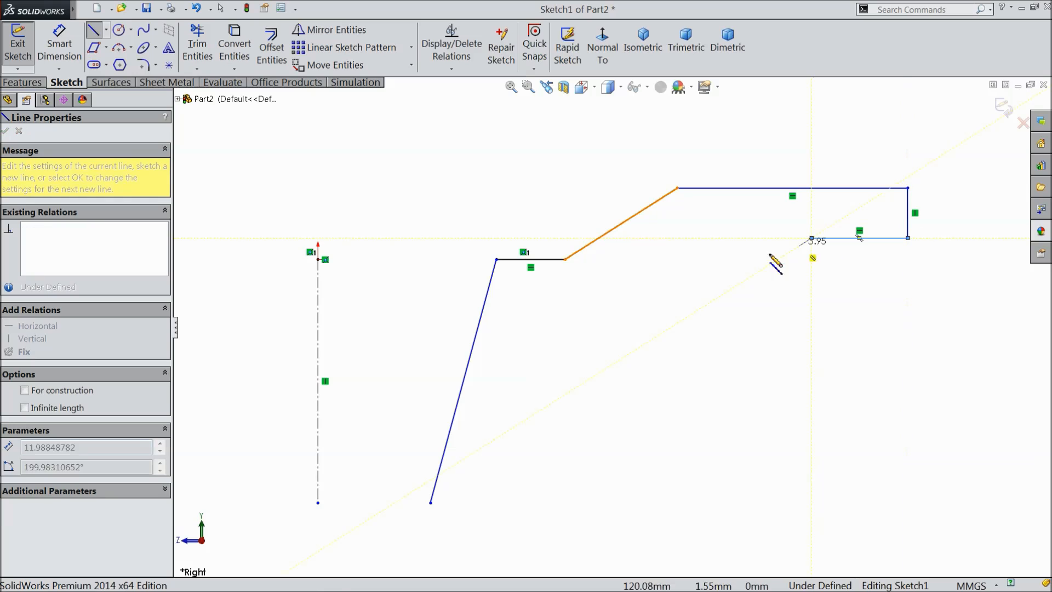
left_click(695, 321)
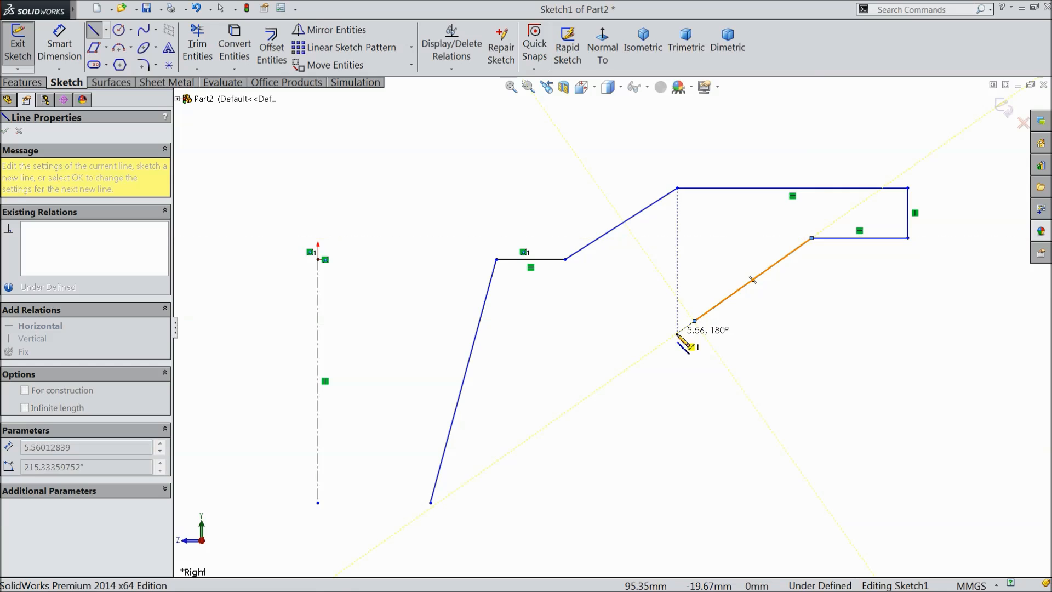
left_click(631, 321)
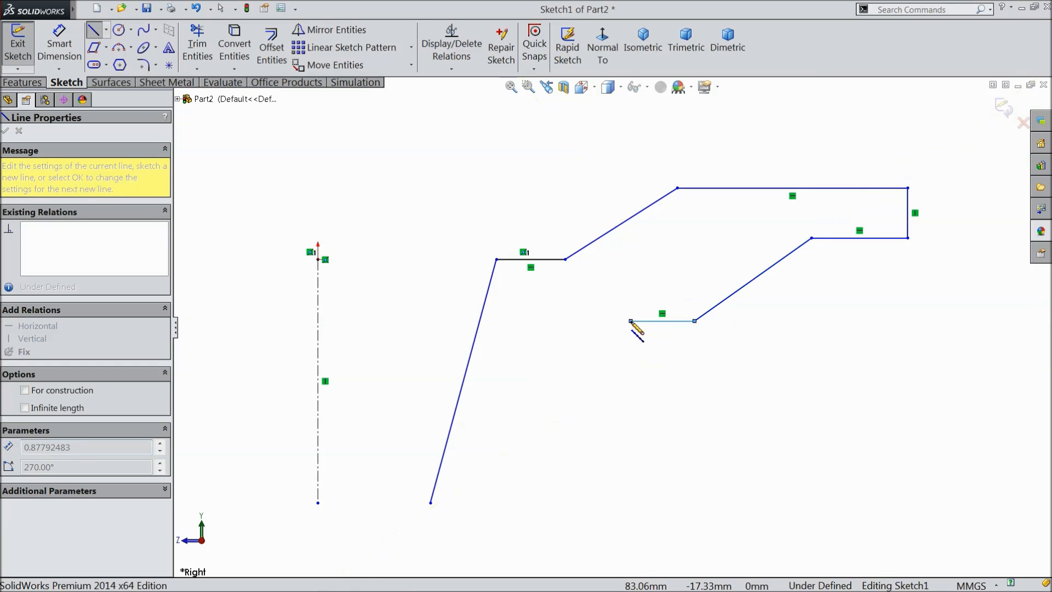
left_click(549, 502)
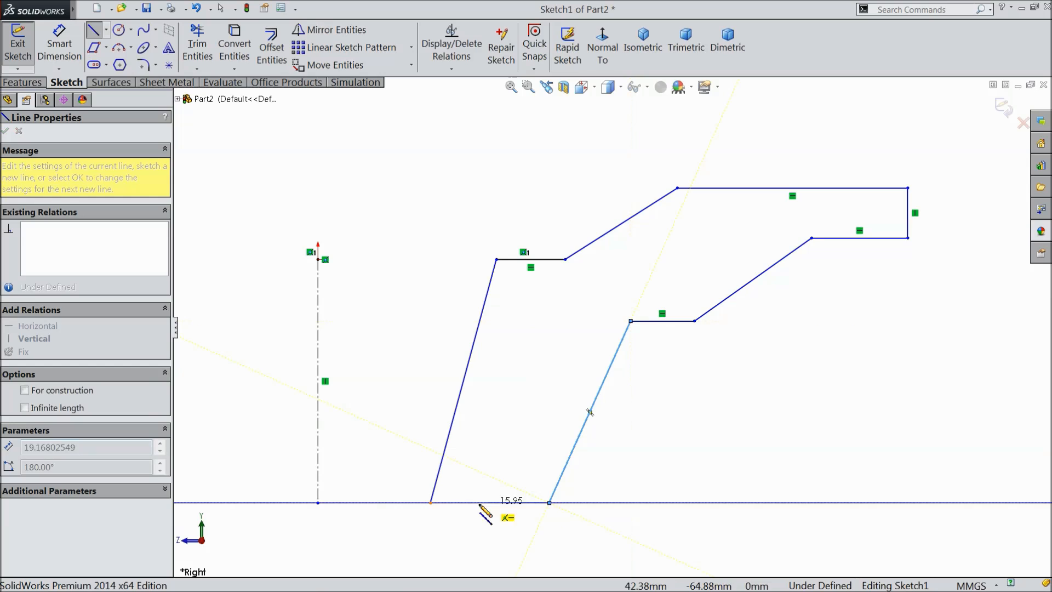
left_click(431, 503)
right_click(391, 380)
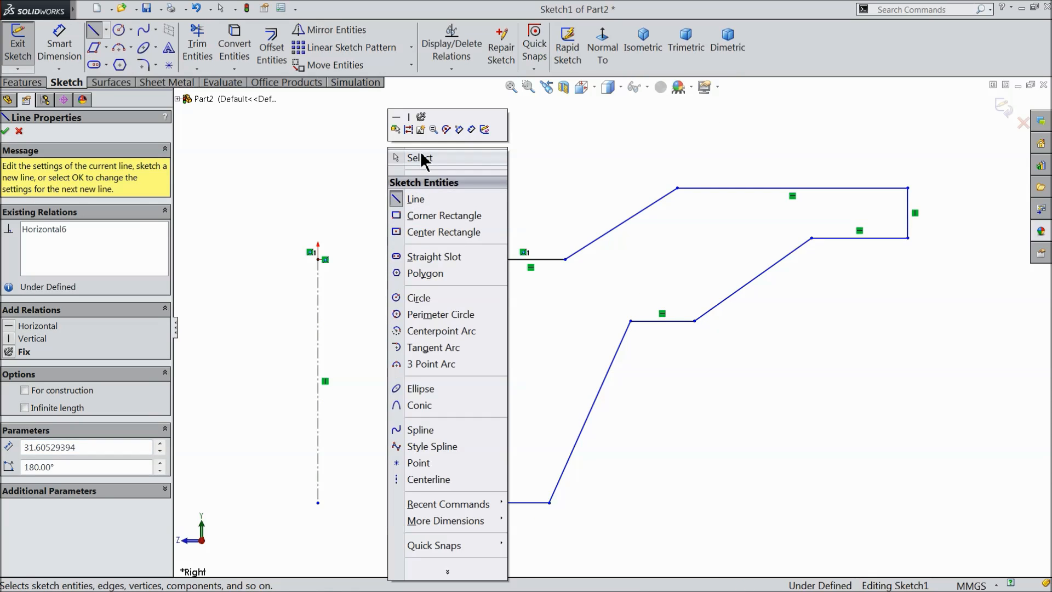
left_click(419, 164)
scroll(583, 372, "up", 3)
scroll(583, 373, "down", 3)
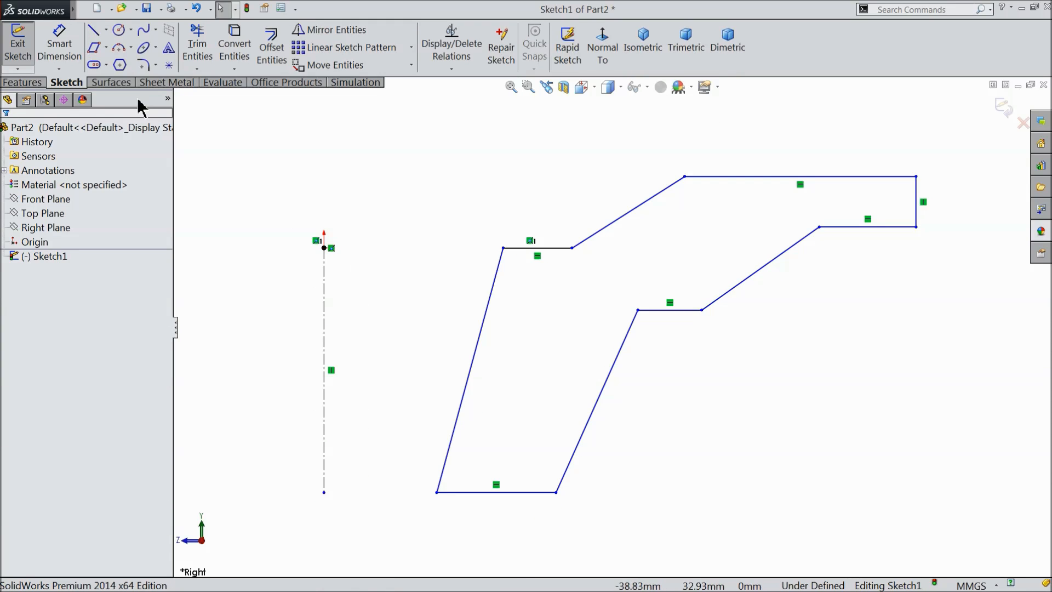
left_click(57, 55)
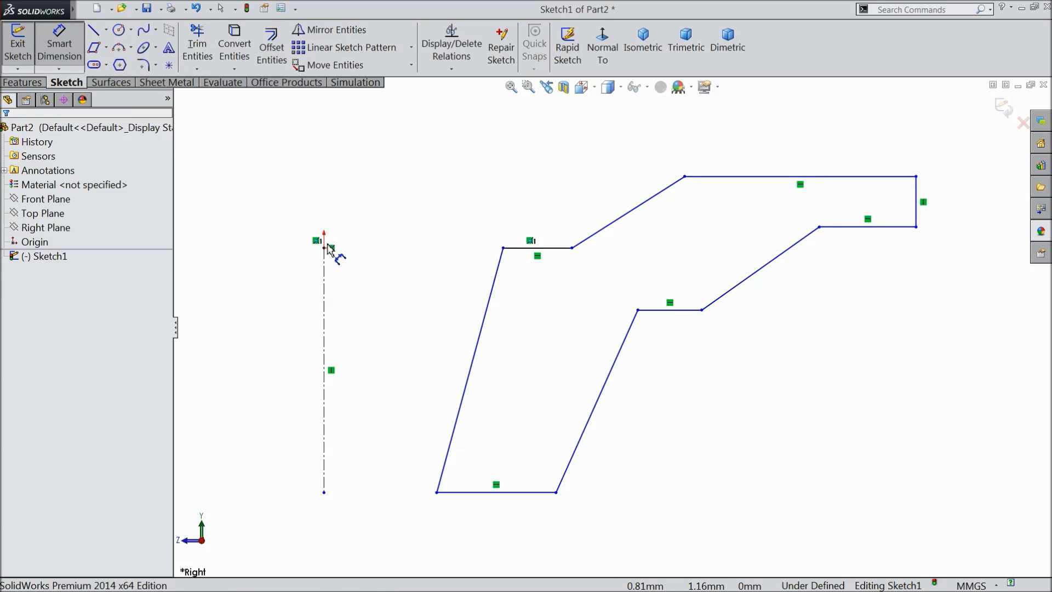
left_click(326, 247)
left_click(503, 249)
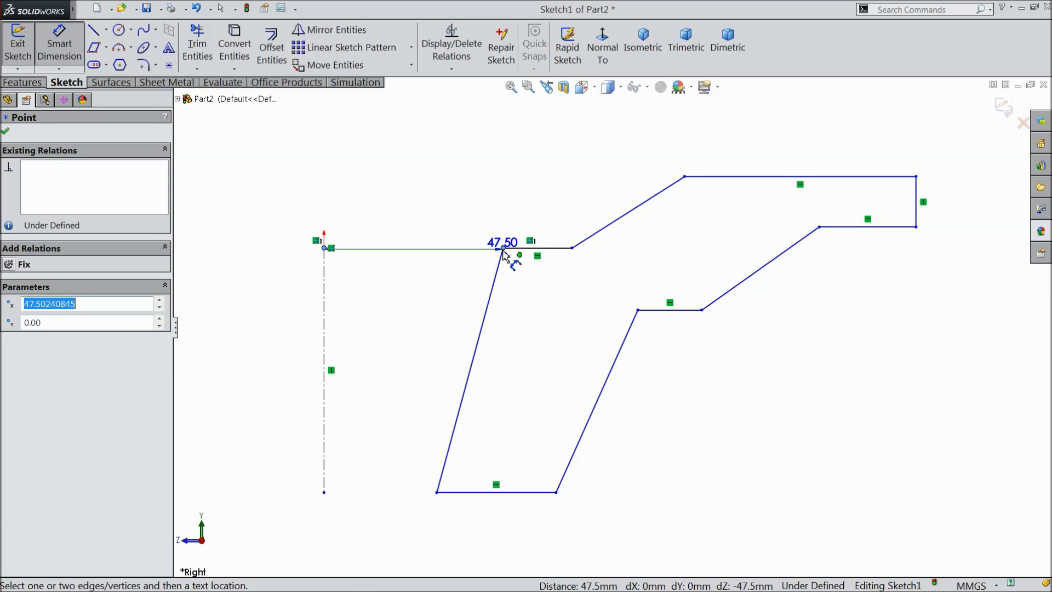
key("Escape")
key("Escape")
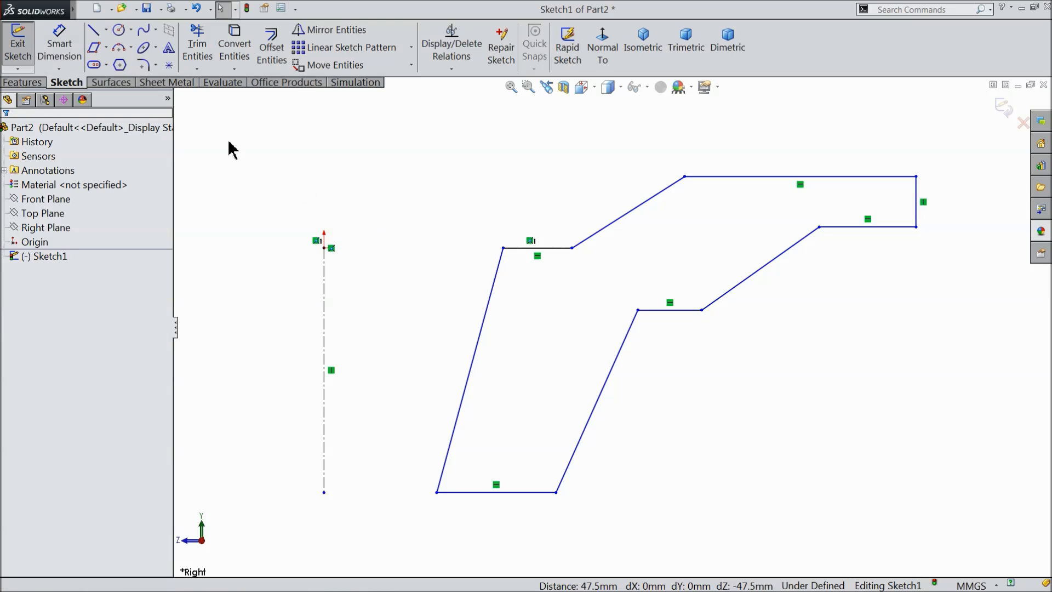
Add a horizontal relation between the centerline's endpoint at the origin and the upper corner of the profile's inner slanted side.
left_click(325, 248)
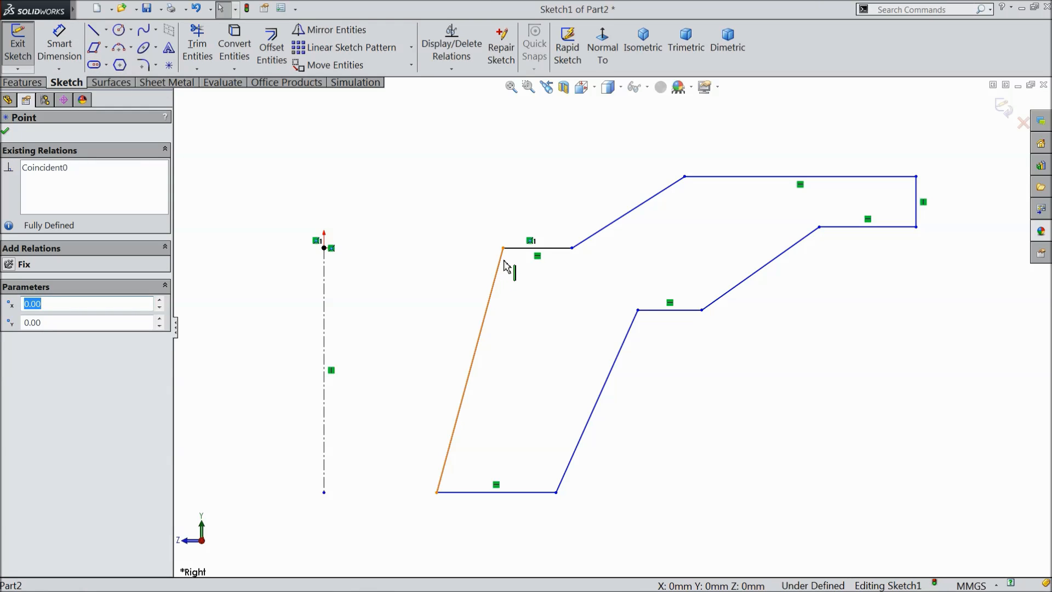
left_click(503, 248, "ctrl")
left_click(535, 202)
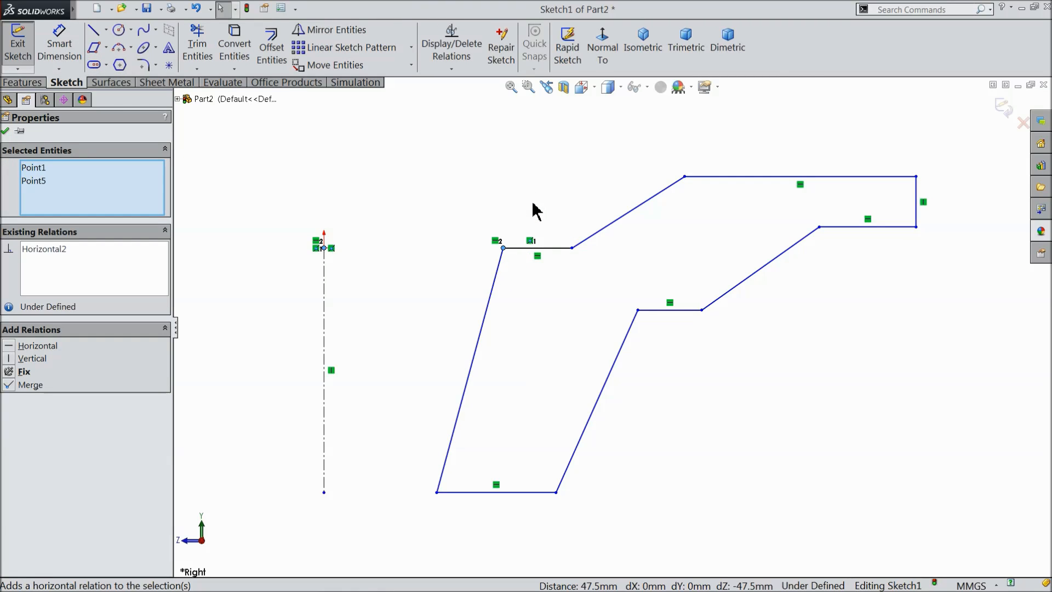
Dimension the vertical height of the profile's inner slanted side to 5 mm.
left_click(58, 55)
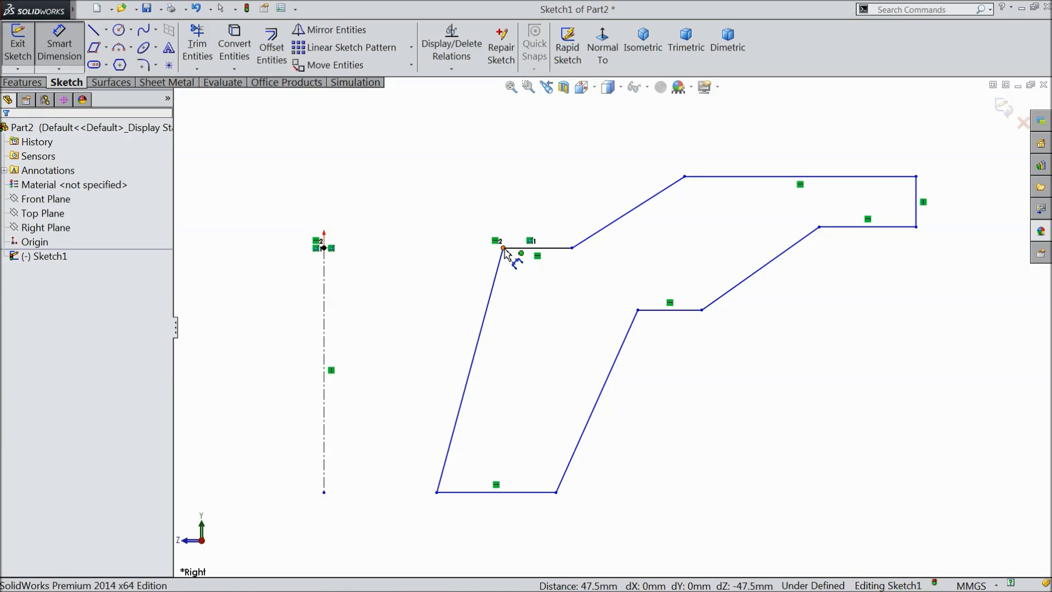
left_click(503, 249)
left_click(436, 492)
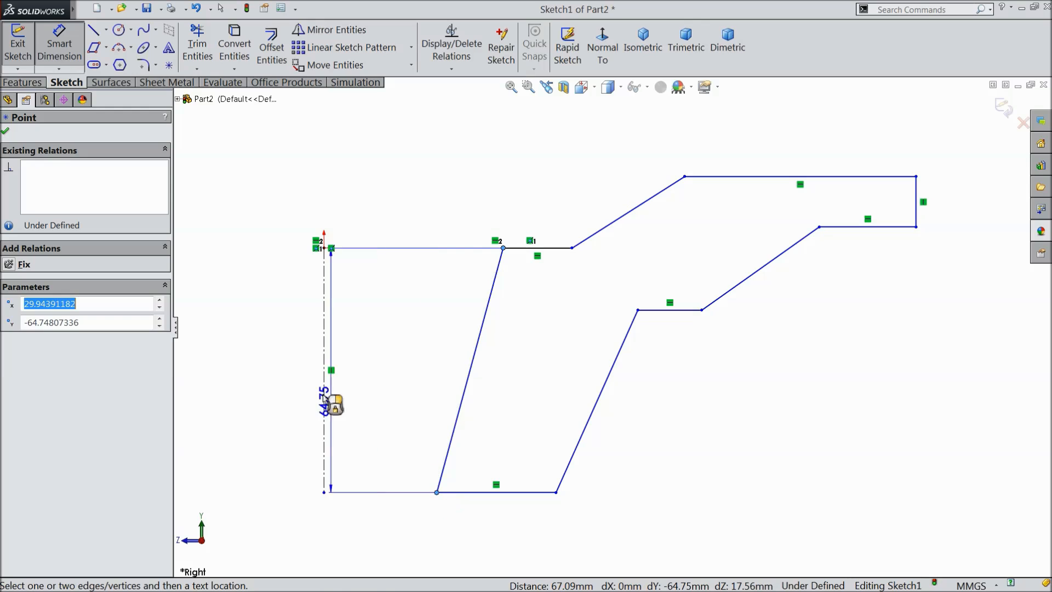
left_click(283, 369)
type("5")
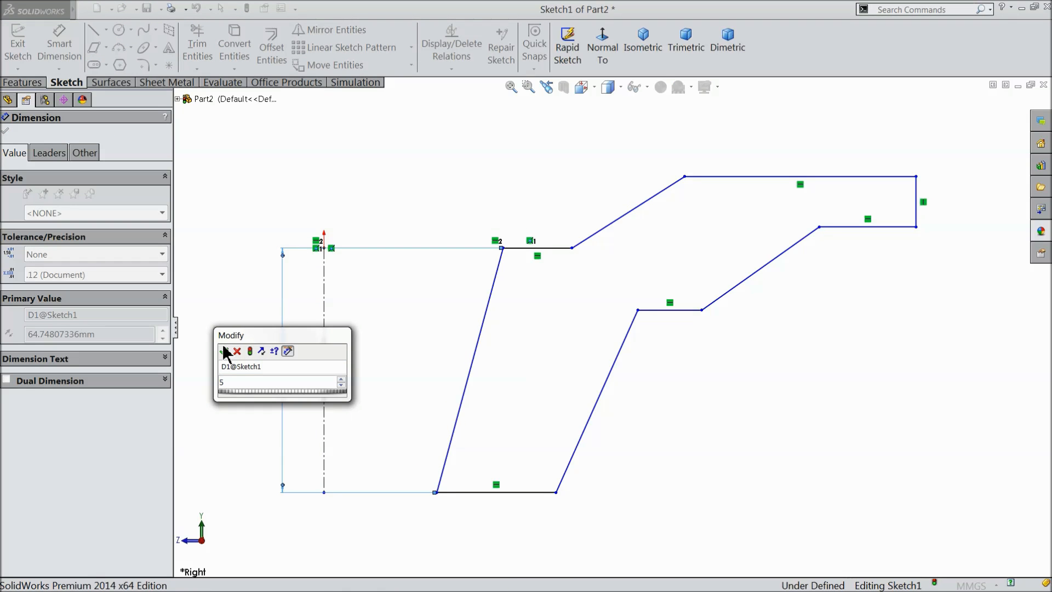
left_click(223, 352)
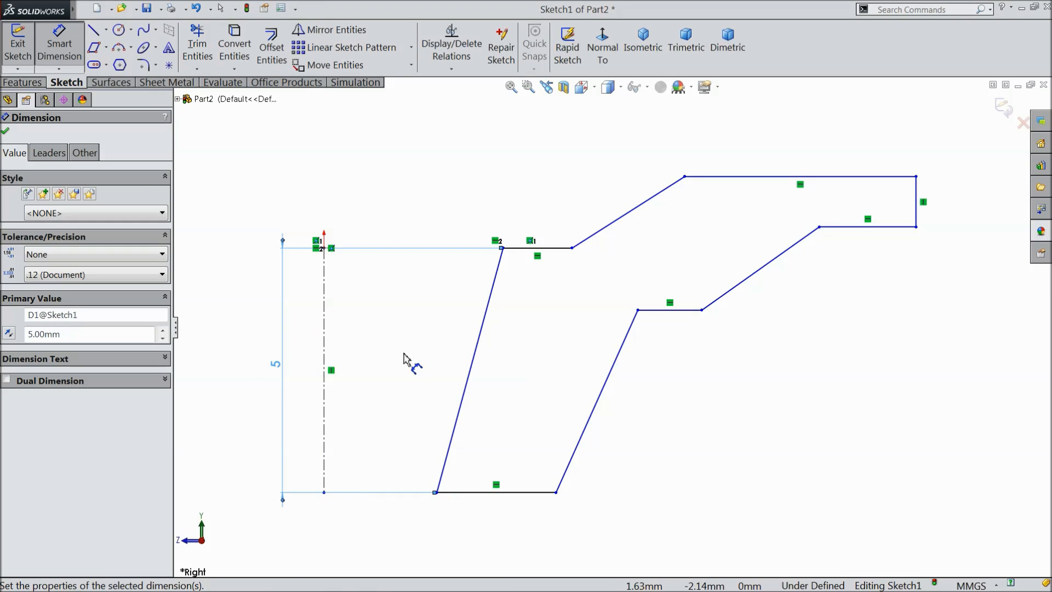
Dimension the horizontal distance from the origin to the upper corner of the profile's outer end as 12.5 mm.
left_click(324, 249)
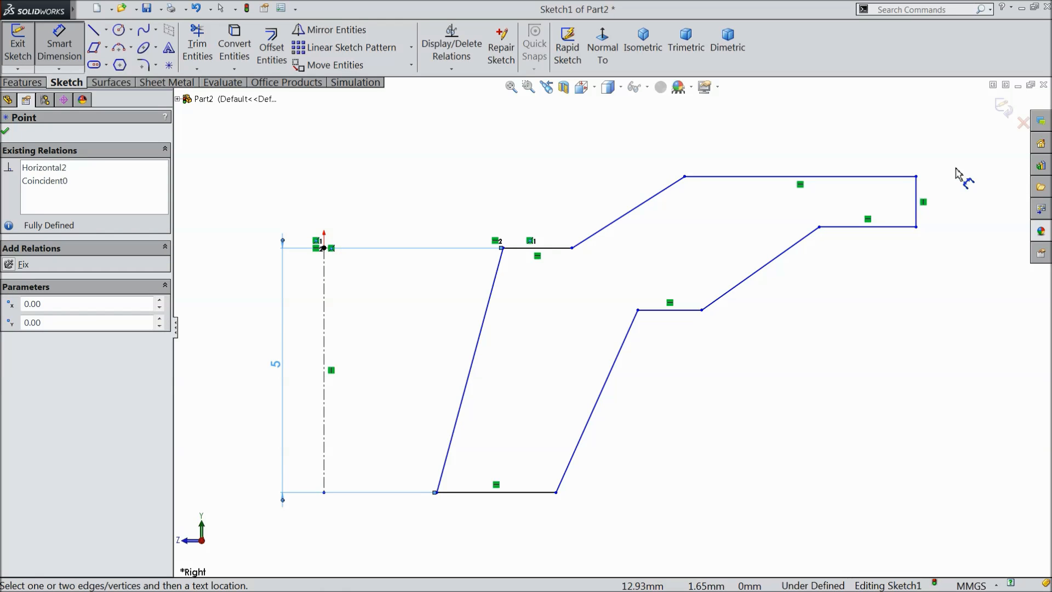
left_click(917, 177)
left_click(699, 134)
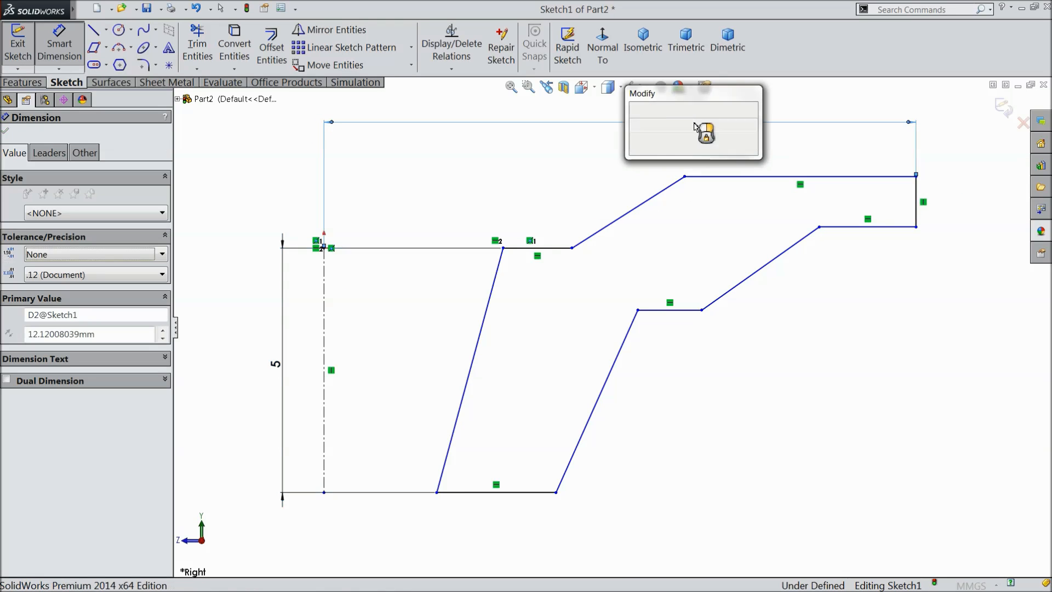
type("12.5")
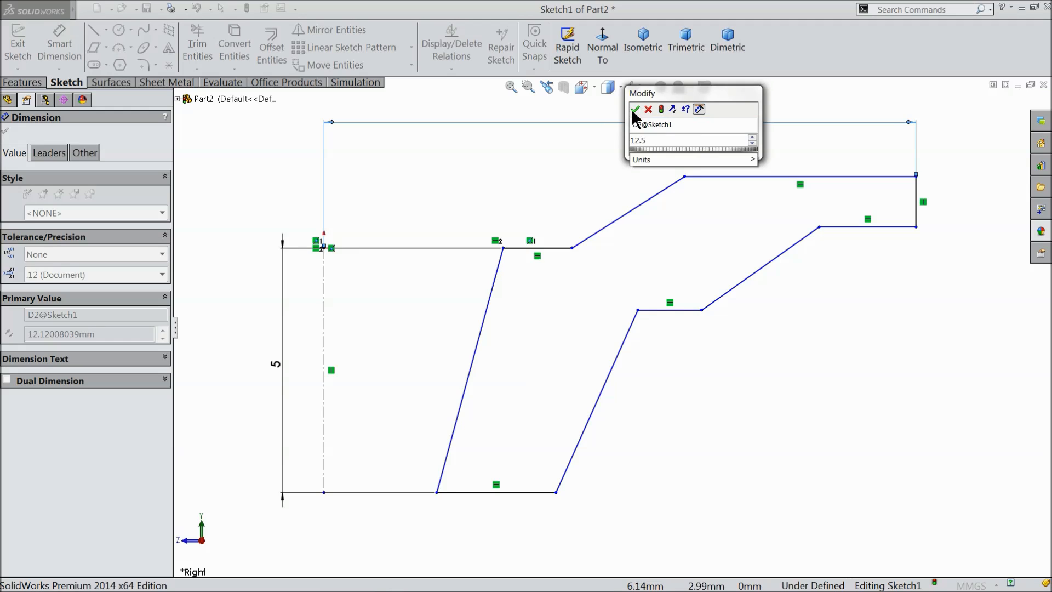
left_click(634, 110)
Dimension the width of the profile's horizontal base to 1.5 mm.
scroll(519, 470, "up", 2)
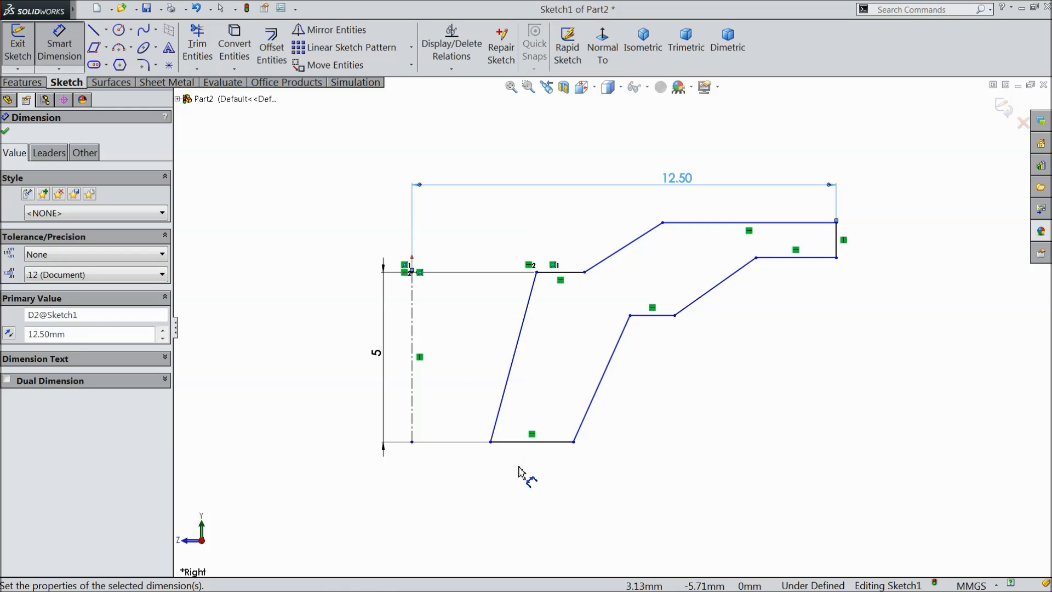
scroll(492, 425, "down", 3)
left_click(488, 400)
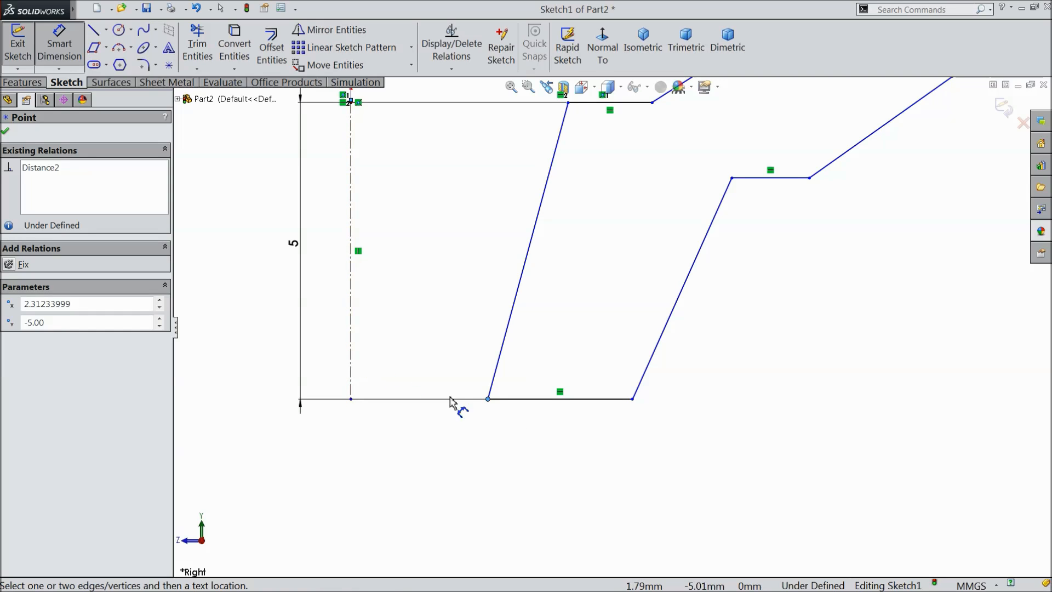
left_click(634, 402)
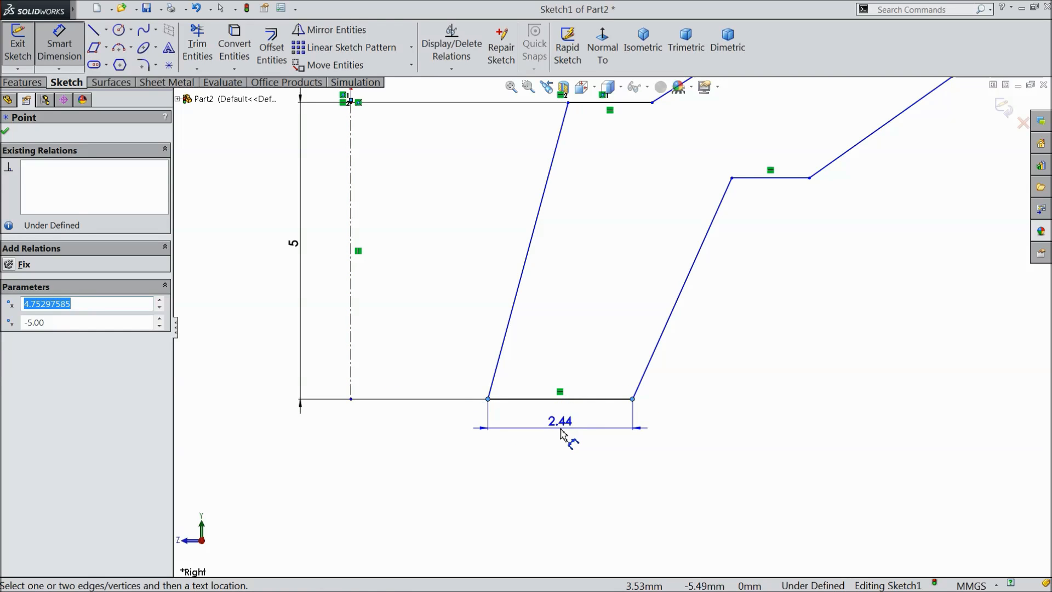
left_click(562, 429)
type("1.5")
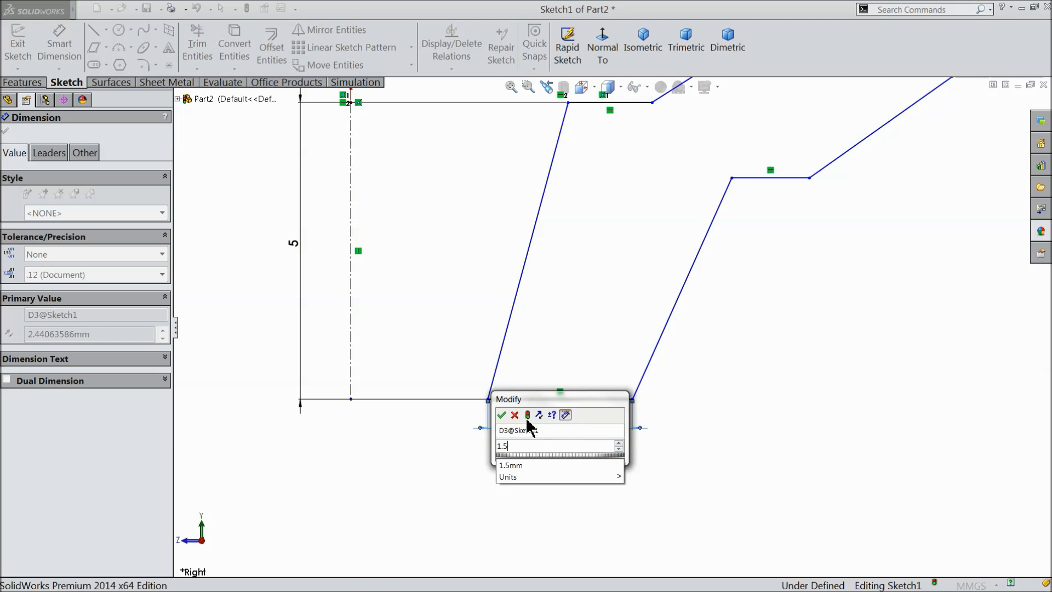
left_click(502, 415)
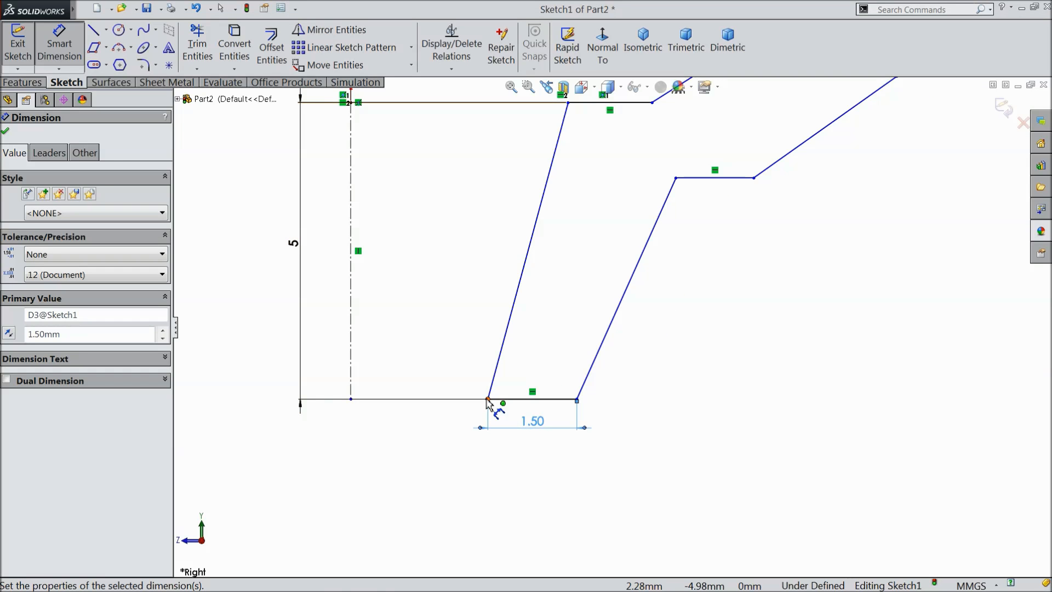
Dimension the horizontal distance from the centerline's lower endpoint to the inner corner of the base as 3.5 mm.
left_click(488, 400)
left_click(351, 399)
left_click(402, 437)
type("3.5")
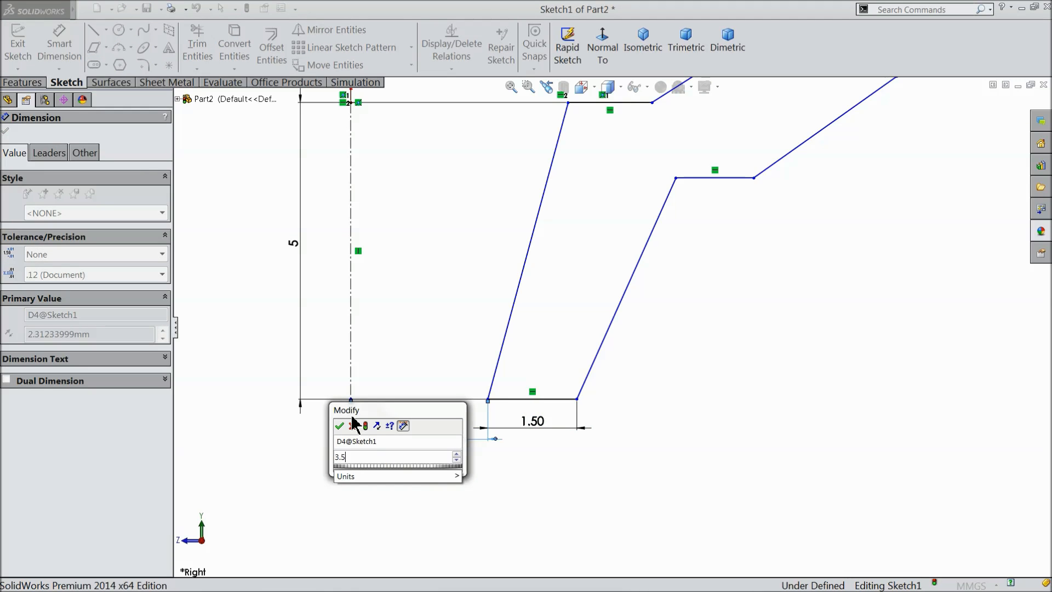
left_click(340, 427)
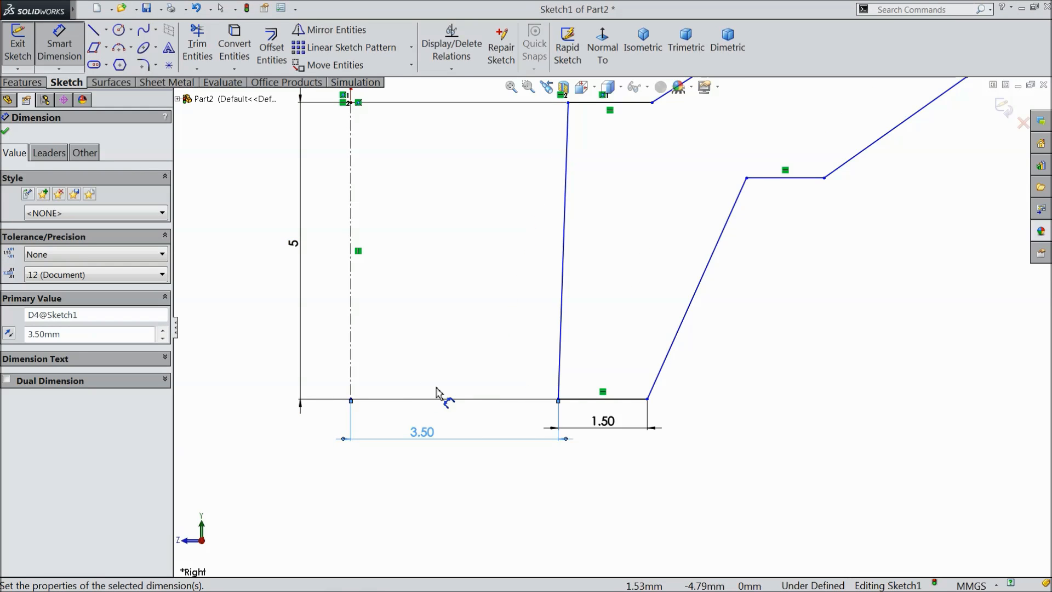
Dimension the horizontal distance from the centerline to the upper corner of the inner slanted side as 4.5 mm.
scroll(675, 351, "up", 2)
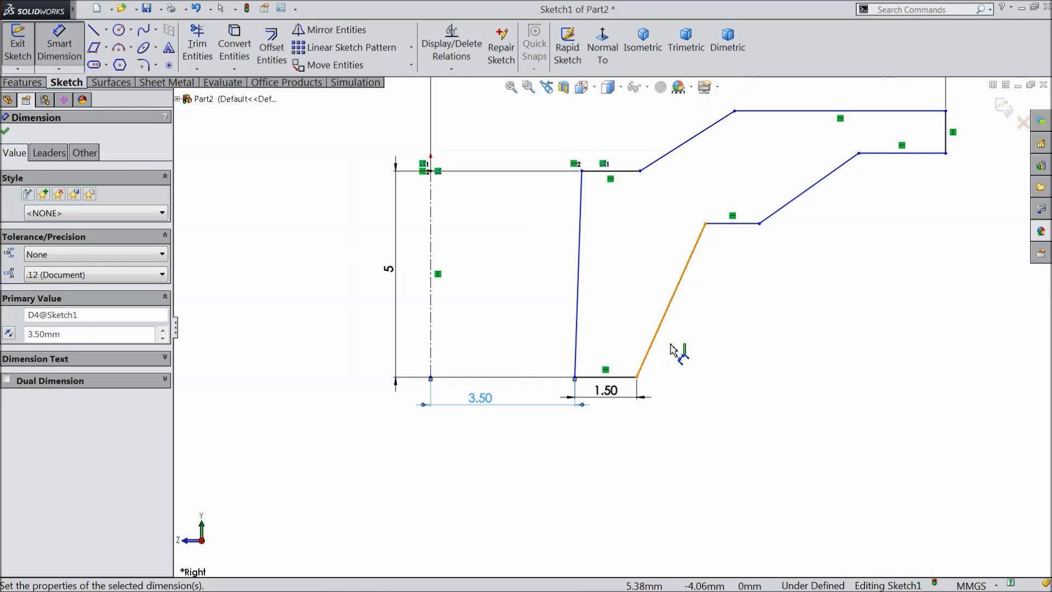
left_click(582, 171)
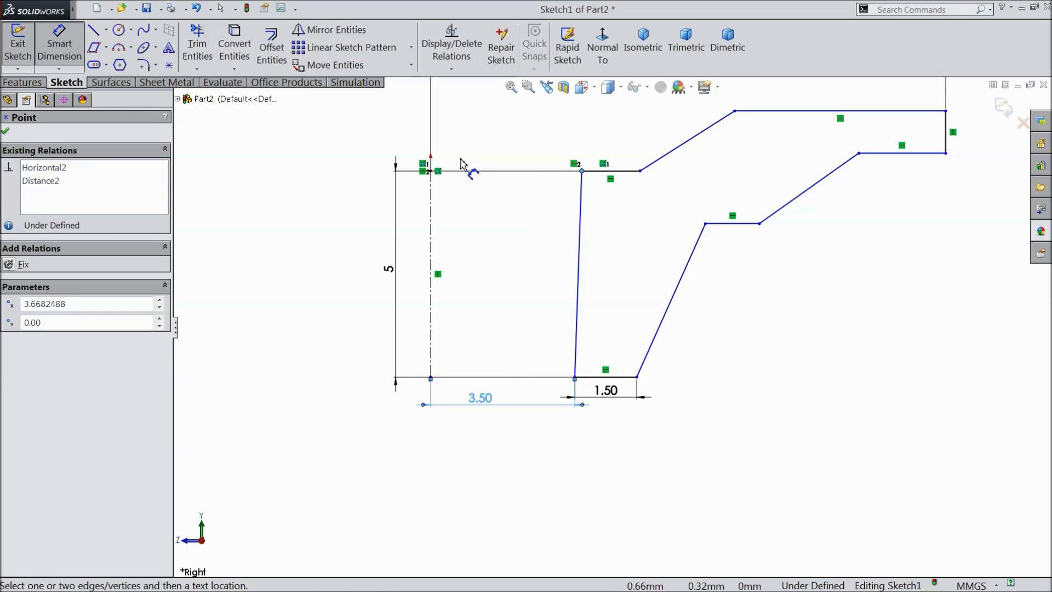
left_click(431, 174)
left_click(482, 134)
type("4.5")
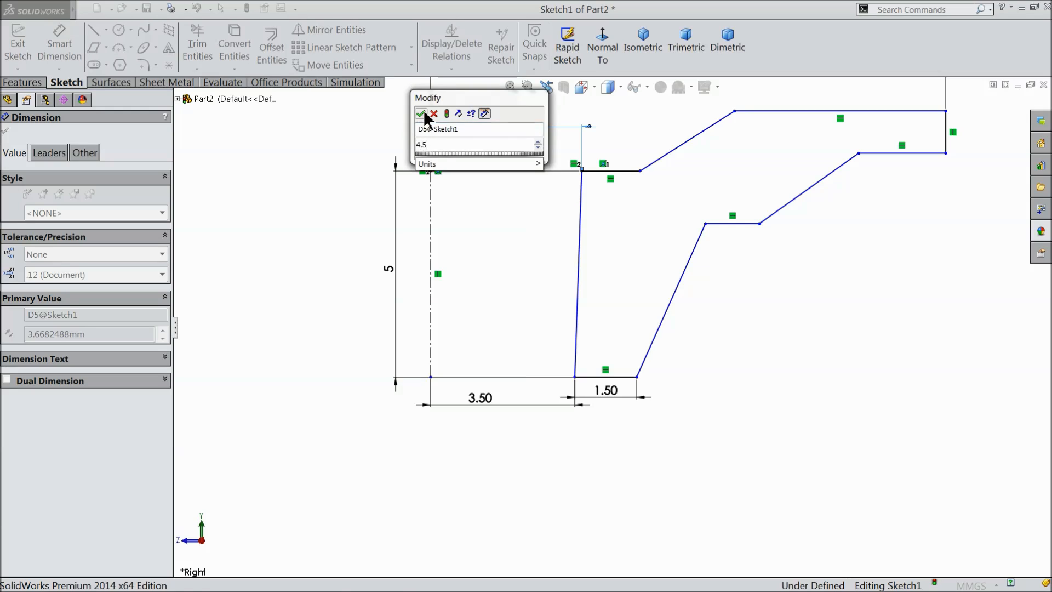
left_click(422, 113)
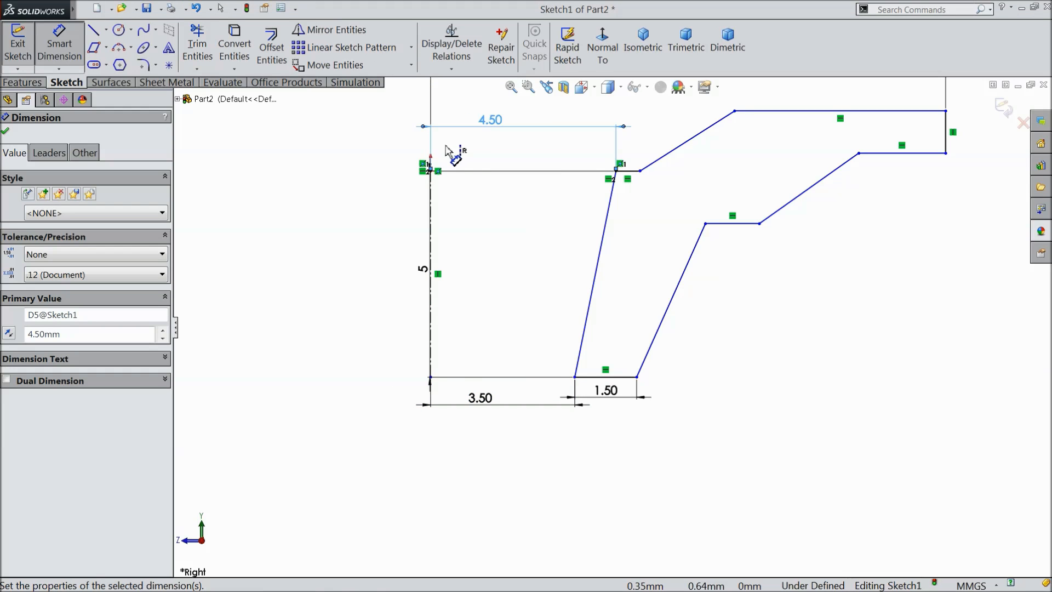
Dimension the horizontal distance from the centerline to the upper corner of the outer slanted side as 6.5 mm.
scroll(666, 273, "down", 1)
scroll(720, 328, "up", 1)
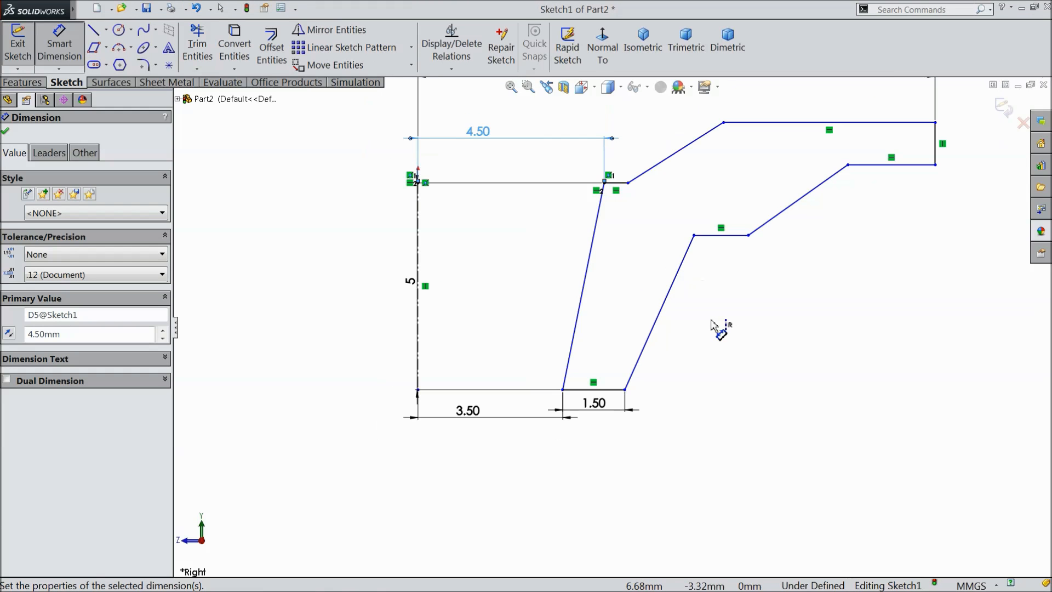
left_click(693, 236)
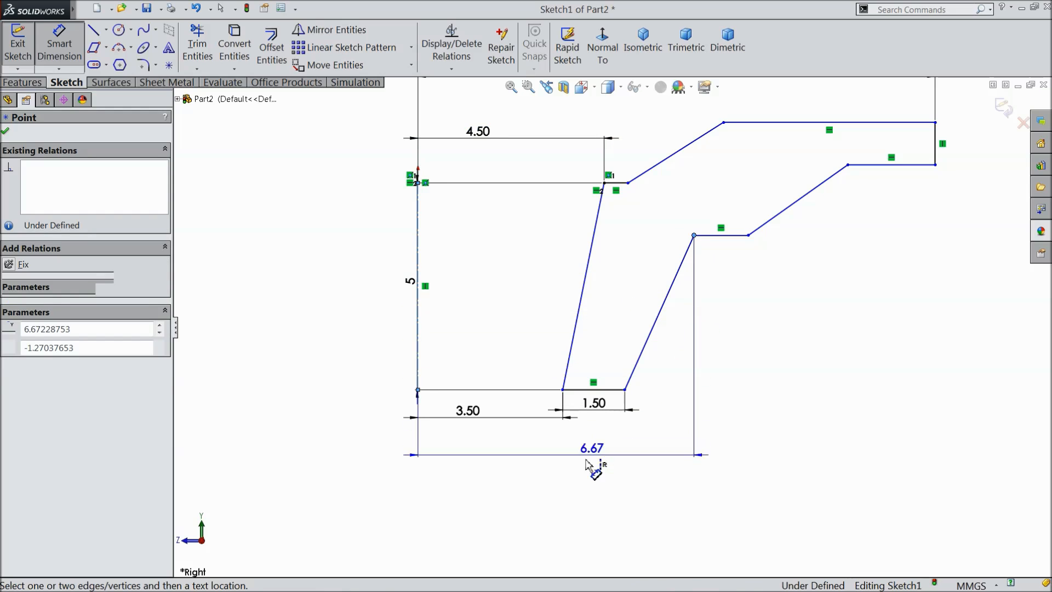
left_click(582, 463)
type("6.5")
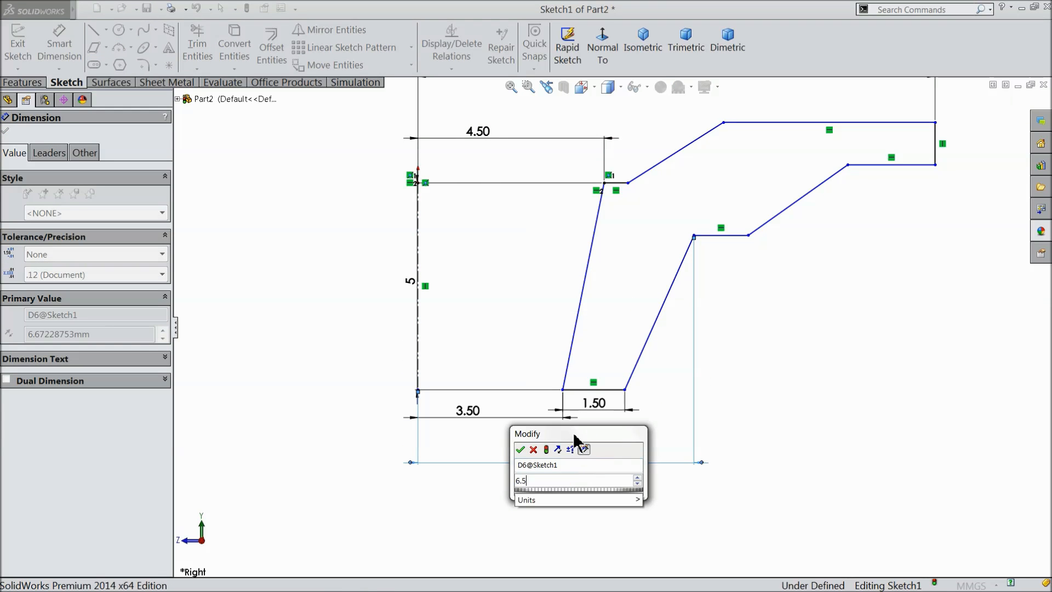
left_click(521, 449)
Dimension the vertical height of the outer slanted side, from the base to the lower ledge, as 4 mm.
left_click(626, 390)
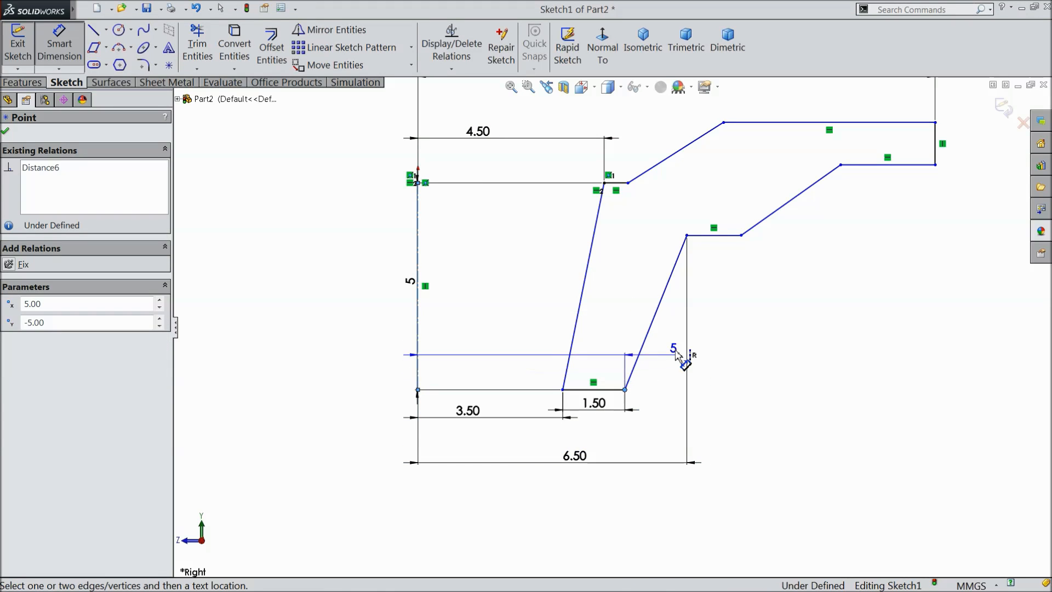
left_click(687, 235)
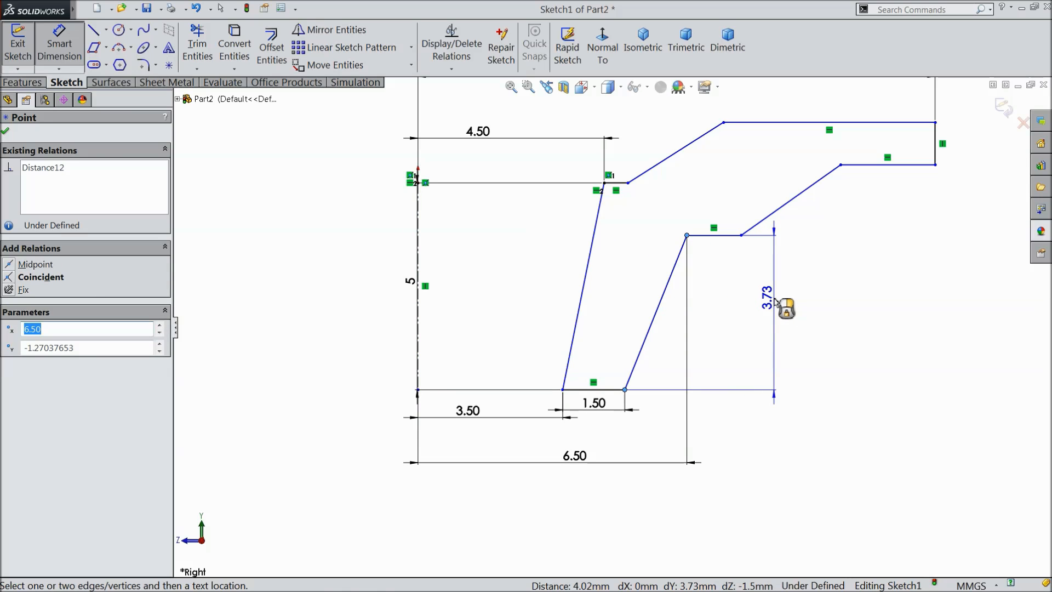
left_click(784, 304)
type("4")
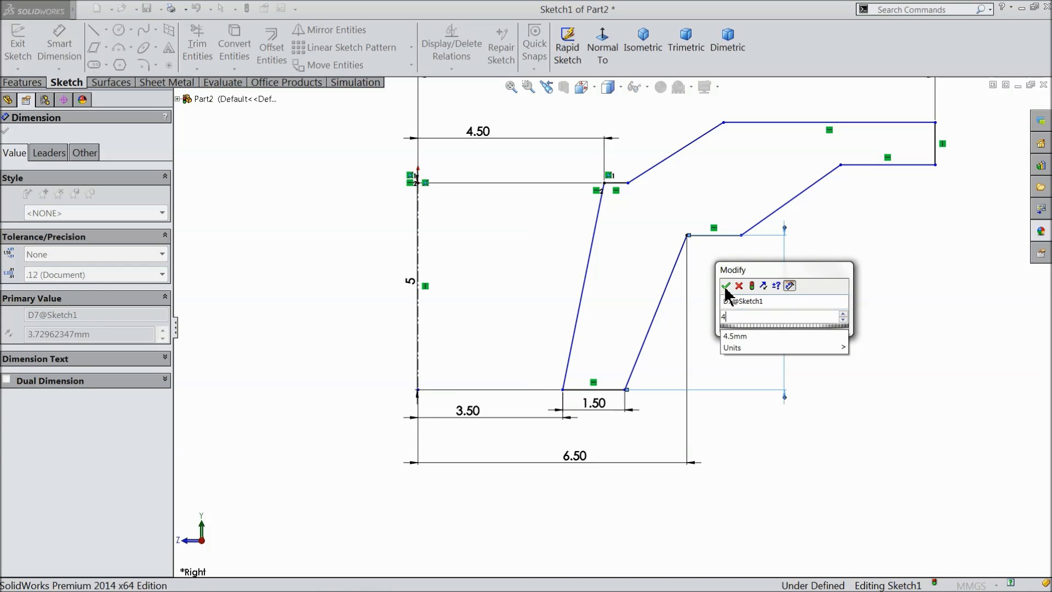
left_click(726, 285)
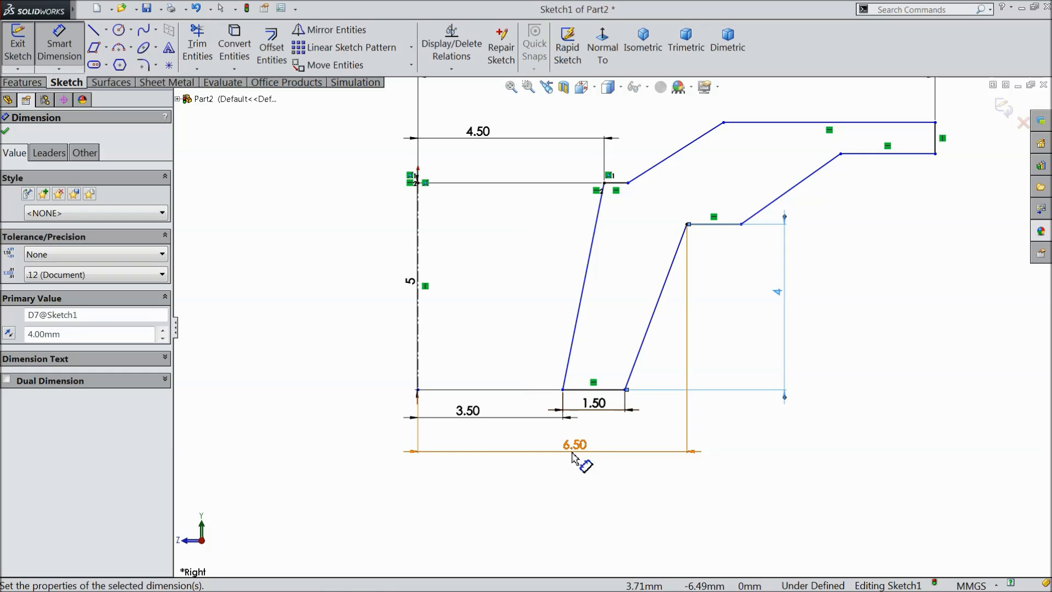
Dimension the horizontal span of the sloped rise between the short upper ledge and the long top edge as 2 mm.
scroll(705, 334, "up", 1)
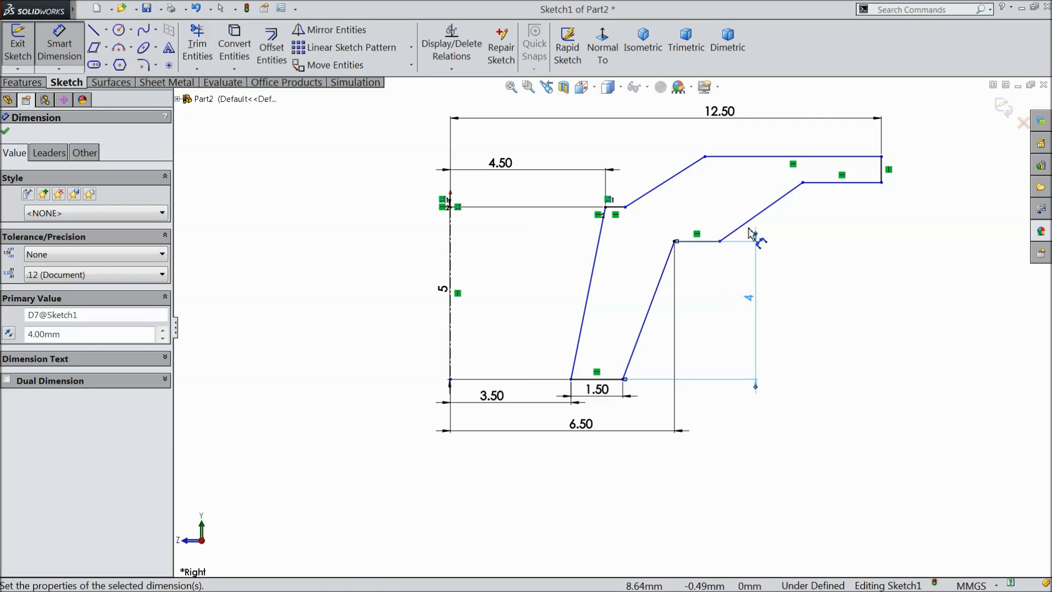
scroll(747, 197, "down", 1)
left_click(593, 217)
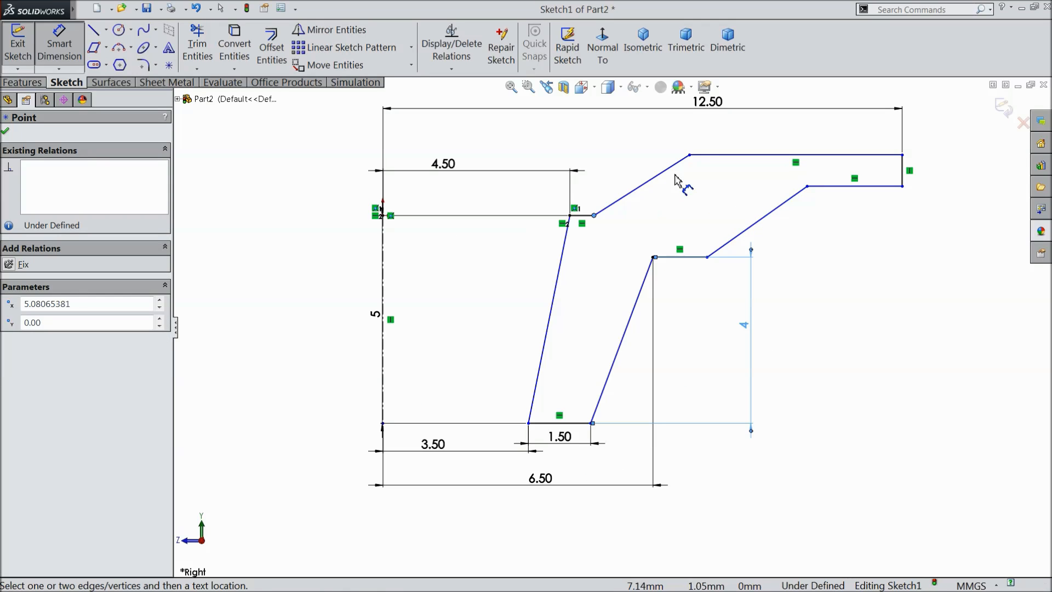
left_click(689, 156)
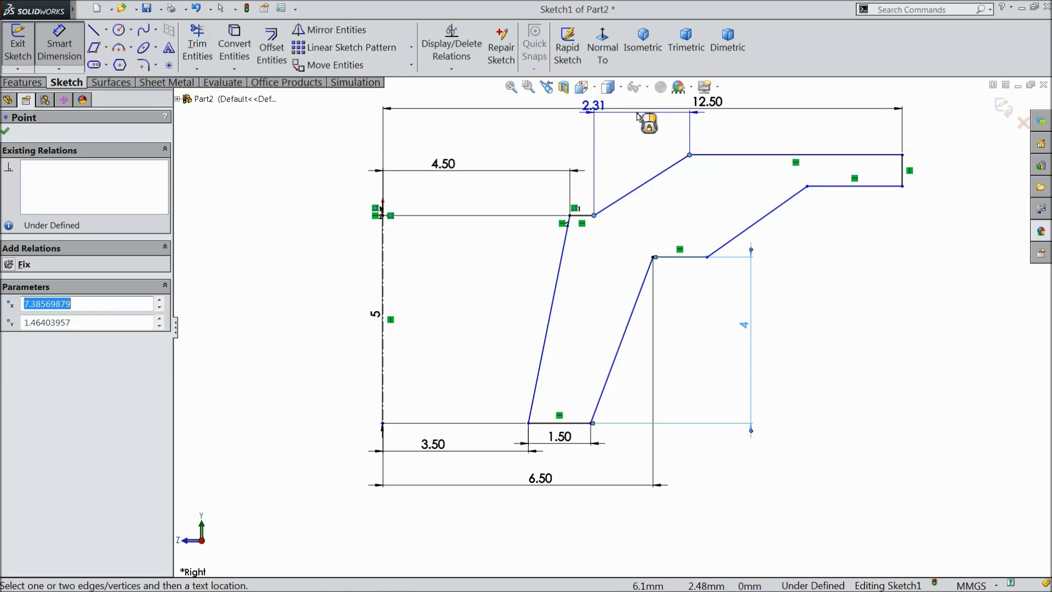
left_click(641, 134)
type("2")
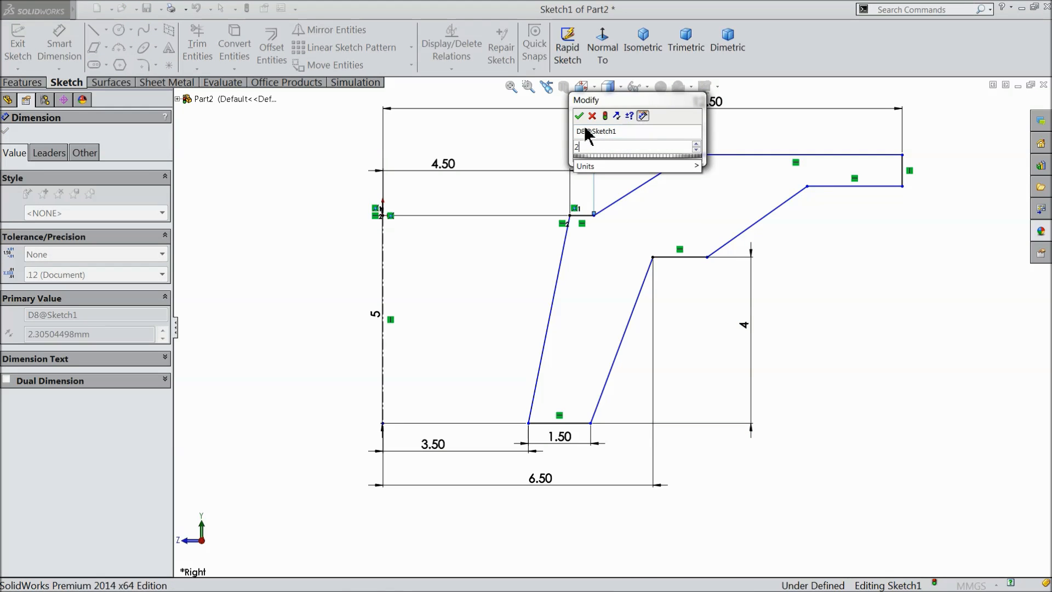
left_click(579, 115)
Dimension the vertical height of the upper sloped rise to 2 mm.
scroll(647, 167, "down", 1)
scroll(660, 171, "down", 2)
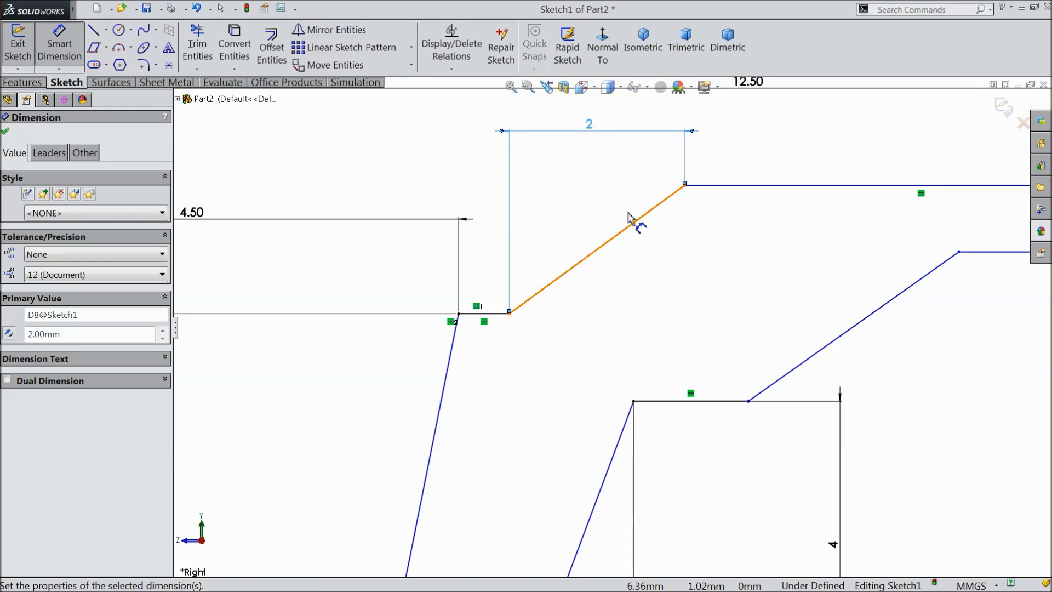
left_click(589, 257)
left_click(737, 248)
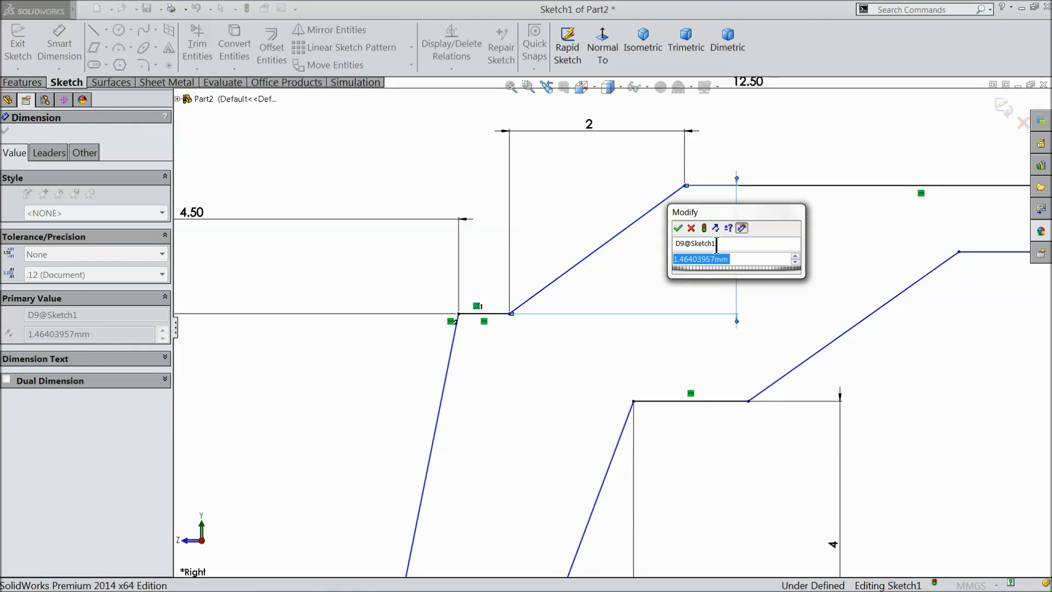
type("2")
left_click(678, 228)
Dimension the height of the profile's vertical outer end to 1 mm.
scroll(678, 229, "up", 1)
scroll(678, 229, "up", 3)
scroll(830, 268, "down", 3)
left_click(873, 271)
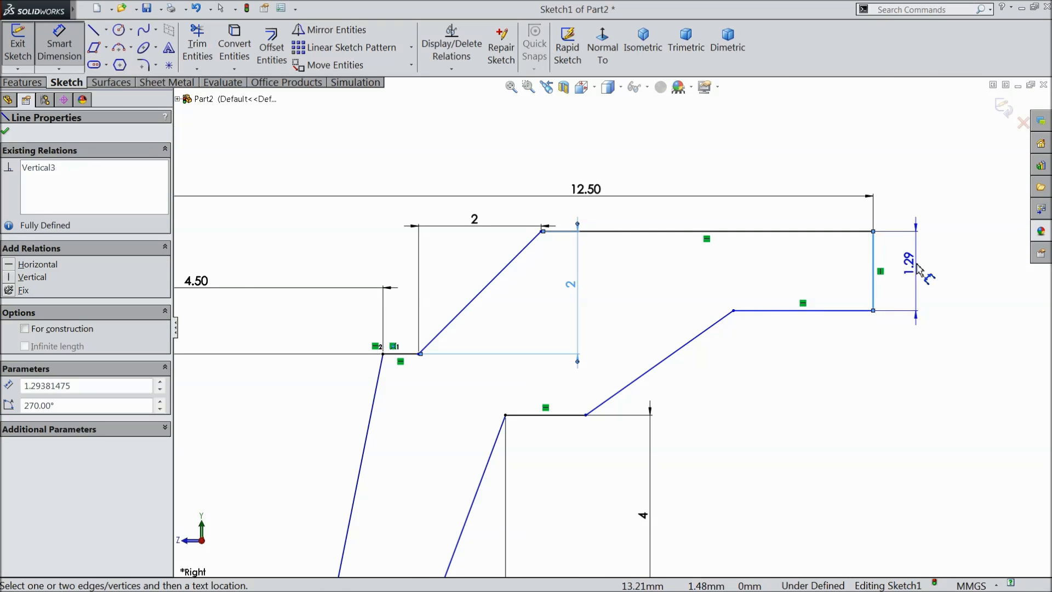
left_click(918, 268)
left_click(864, 245)
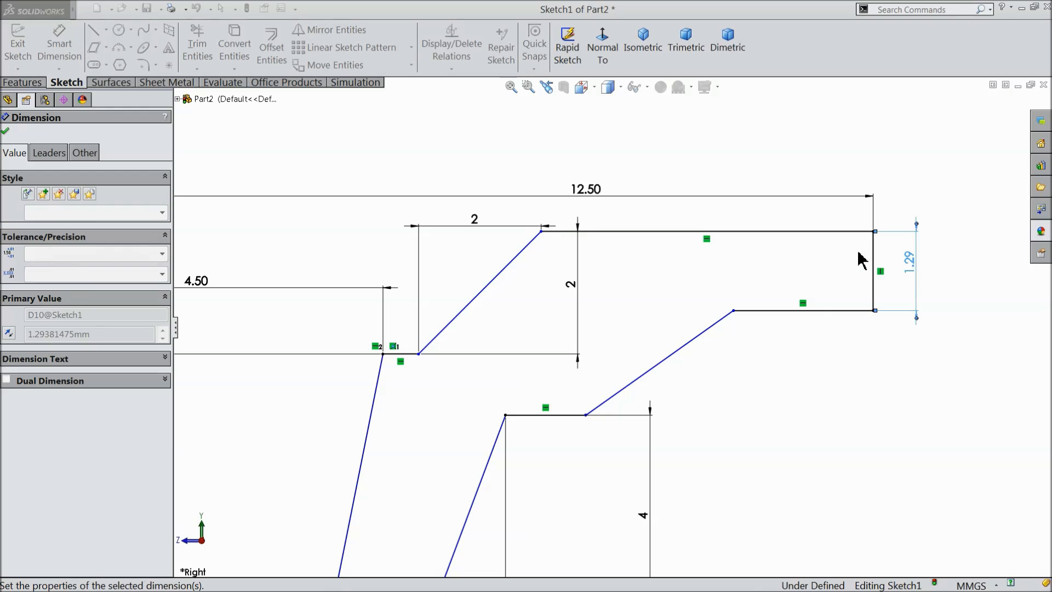
Dimension the length of the horizontal underside next to the outer end to 2 mm.
left_click(805, 293)
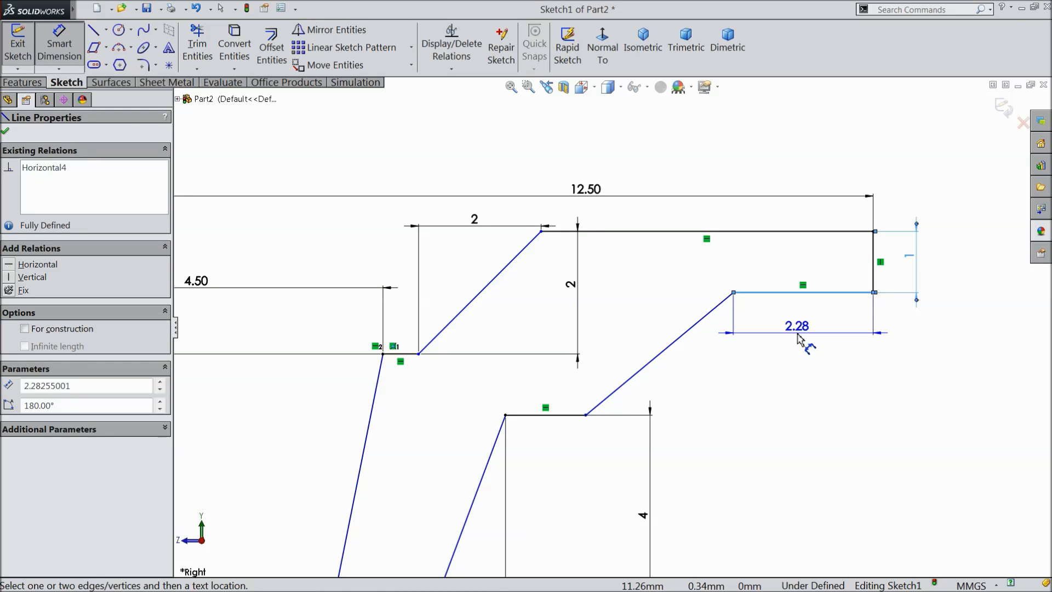
left_click(798, 335)
type("2")
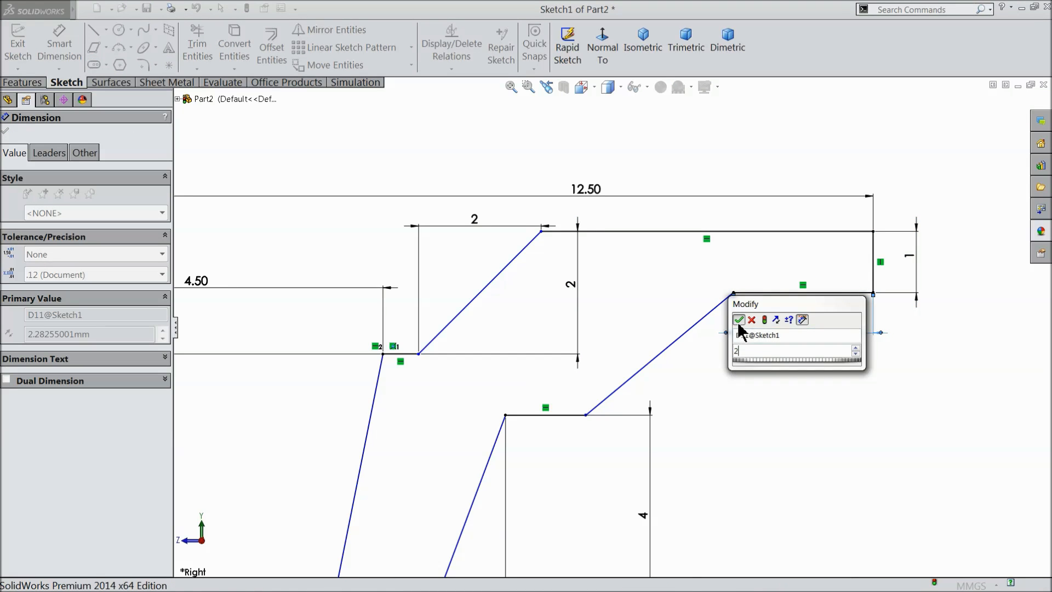
left_click(739, 320)
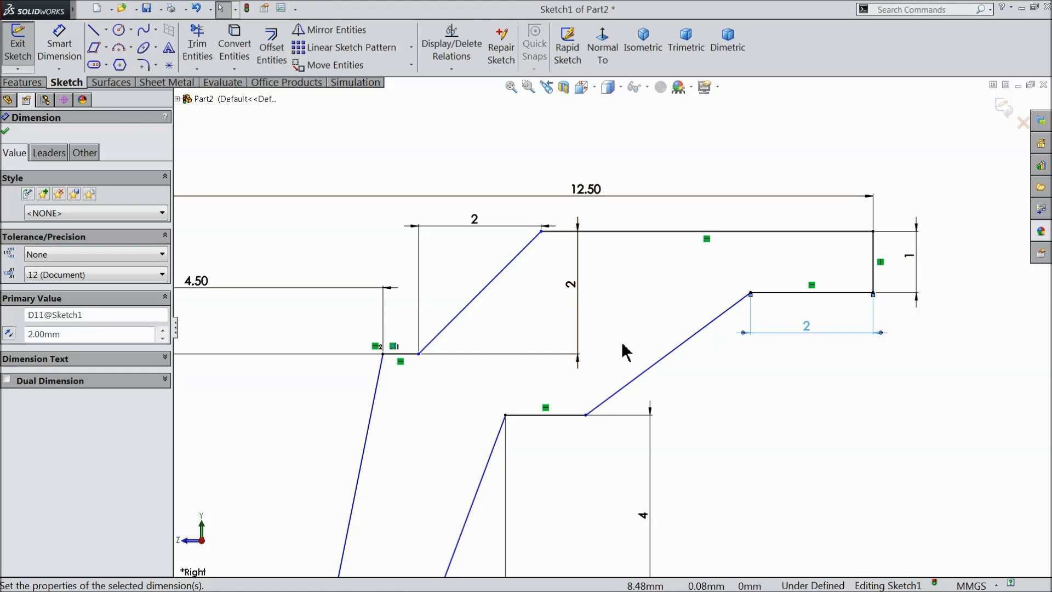
Add a parallel relation between the lower sloped line and the upper sloped rise of the profile.
left_click(624, 386)
left_click(486, 297, "ctrl")
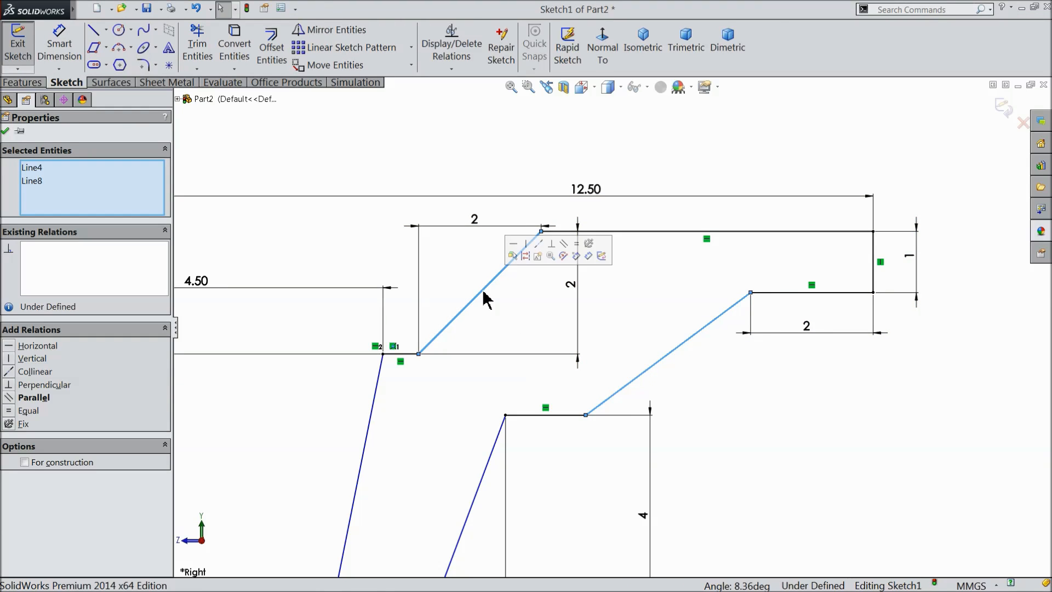
left_click(571, 257)
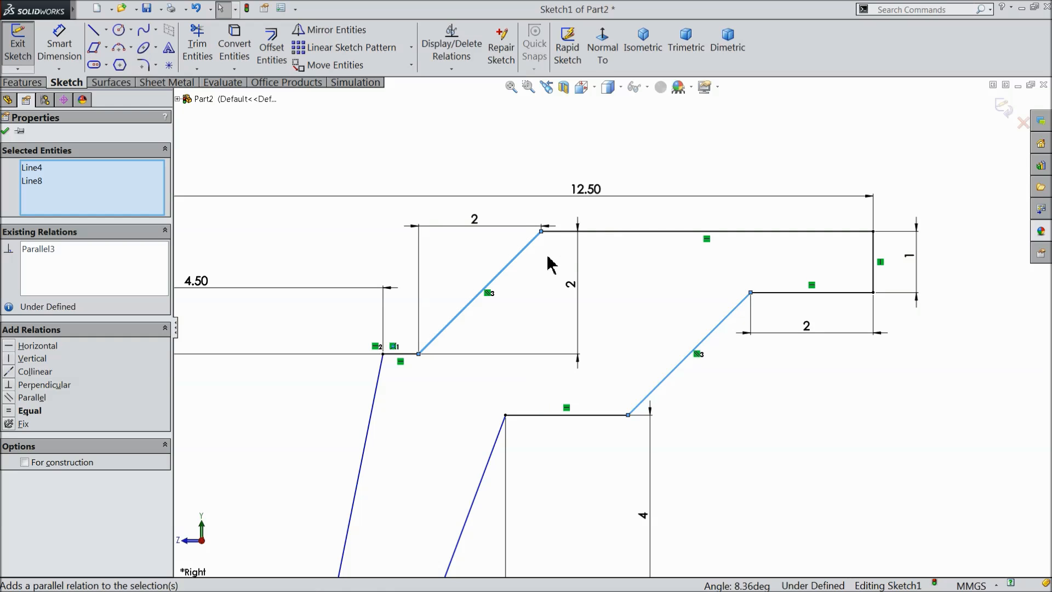
left_click(6, 132)
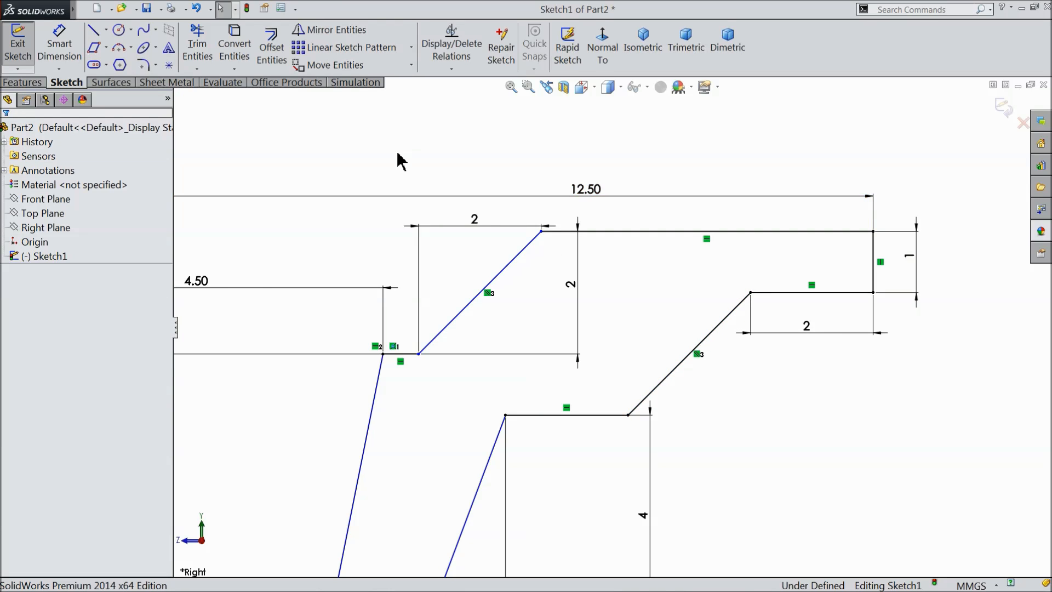
Move the 1.50 mm dimension outside its extension lines and the 5 mm height dimension away from the centerline.
key("f")
scroll(533, 439, "down", 5)
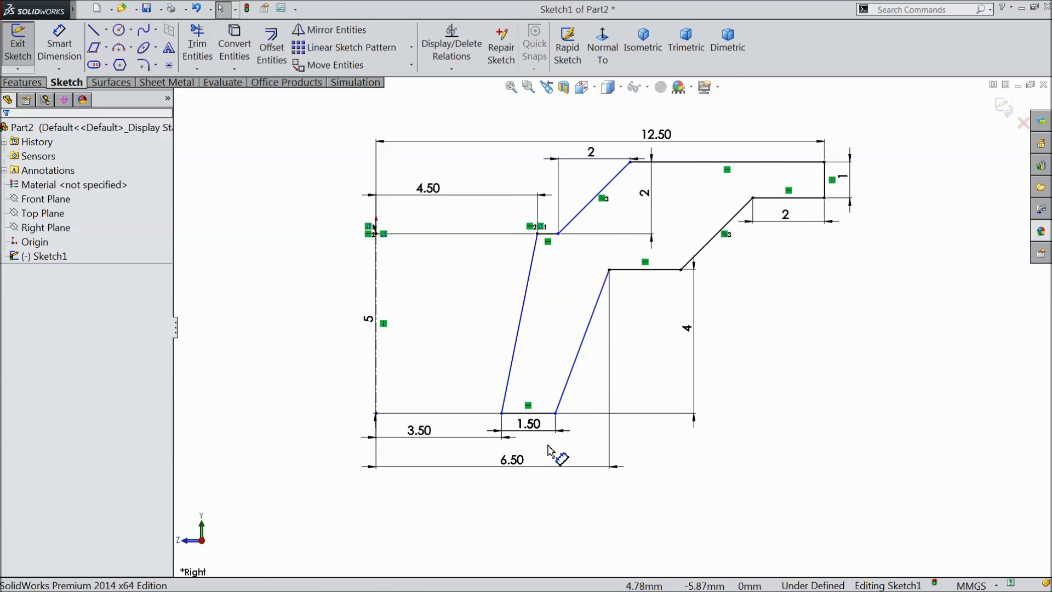
left_click_drag(532, 429, 606, 429)
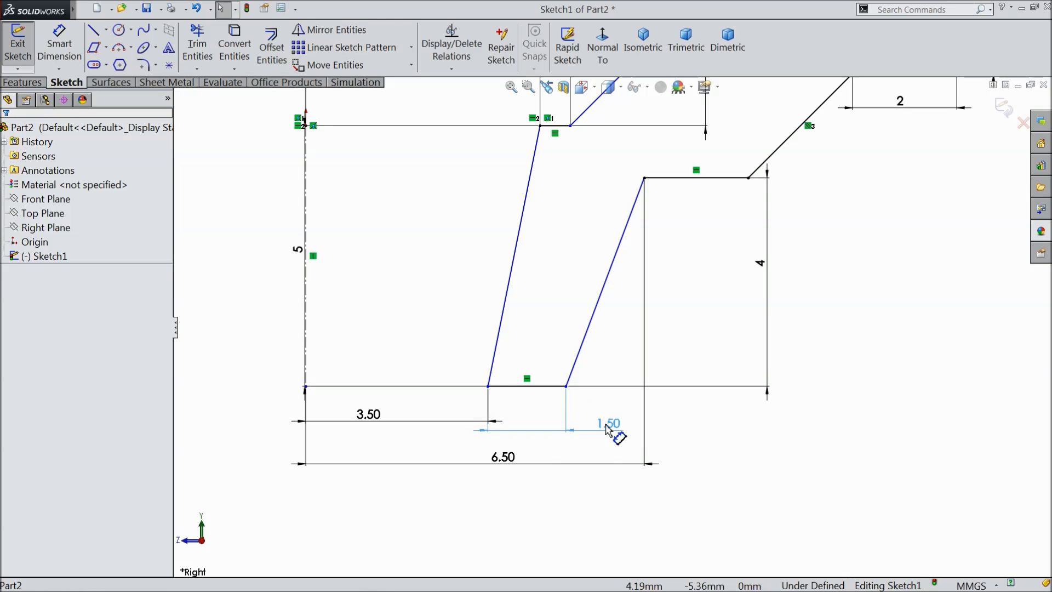
scroll(443, 367, "up", 1)
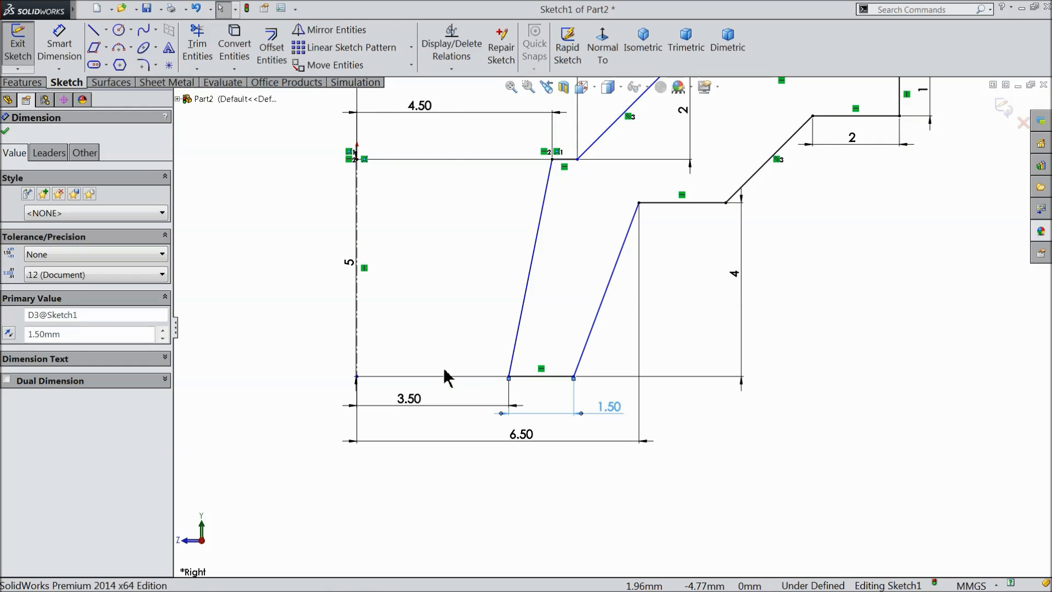
mouse_move(350, 275)
left_mouse_down()
mouse_move(355, 267)
mouse_move(271, 270)
left_mouse_up()
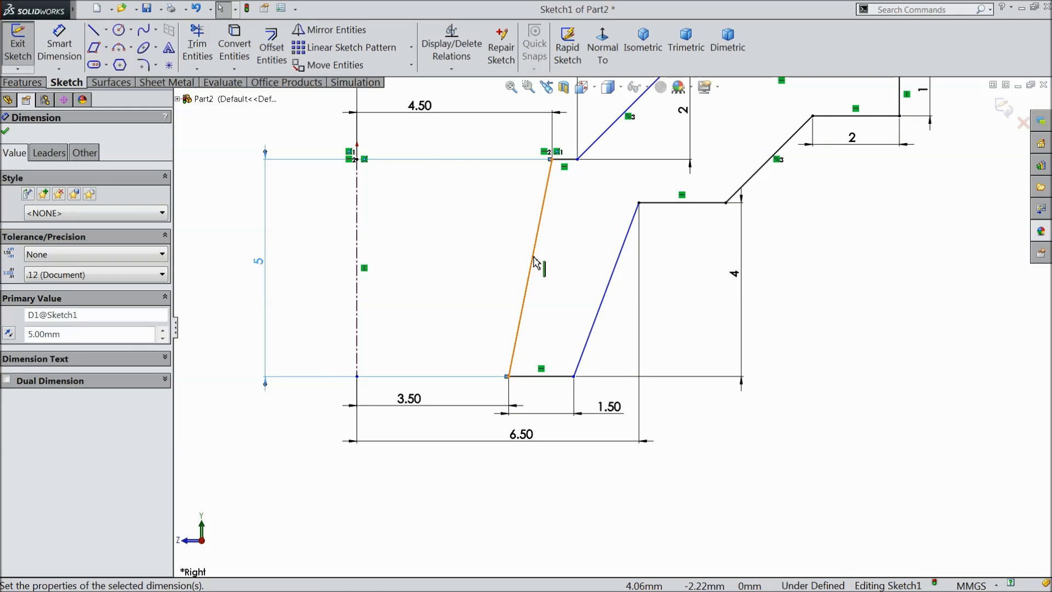
scroll(534, 262, "up", 2)
scroll(627, 192, "down", 1)
Dimension the short horizontal segment at the foot of the upper sloped rise to 1 mm.
left_click(48, 65)
scroll(548, 235, "down", 3)
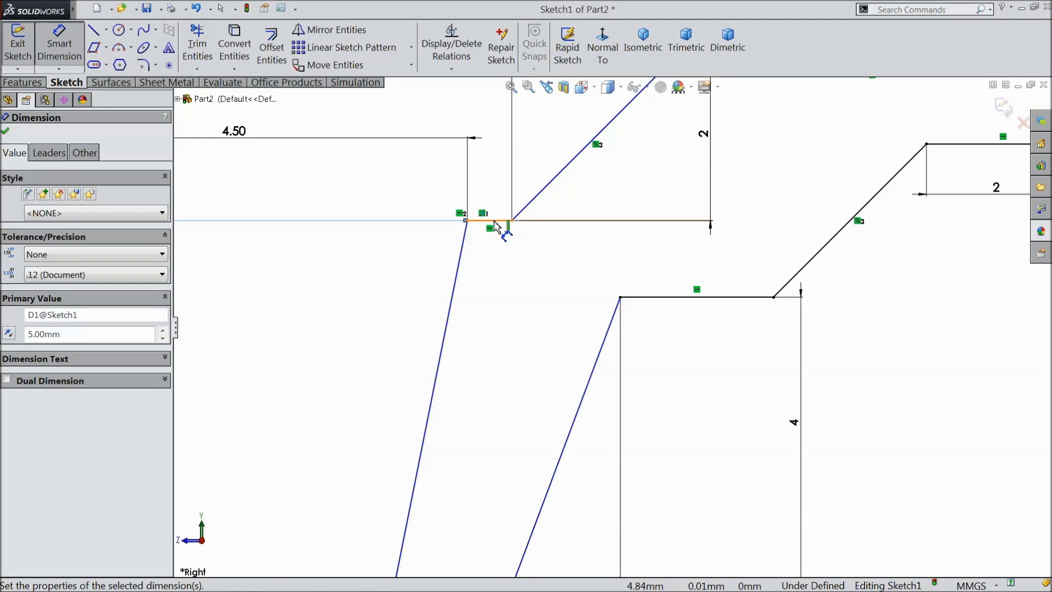
left_click(495, 222)
left_click(489, 198)
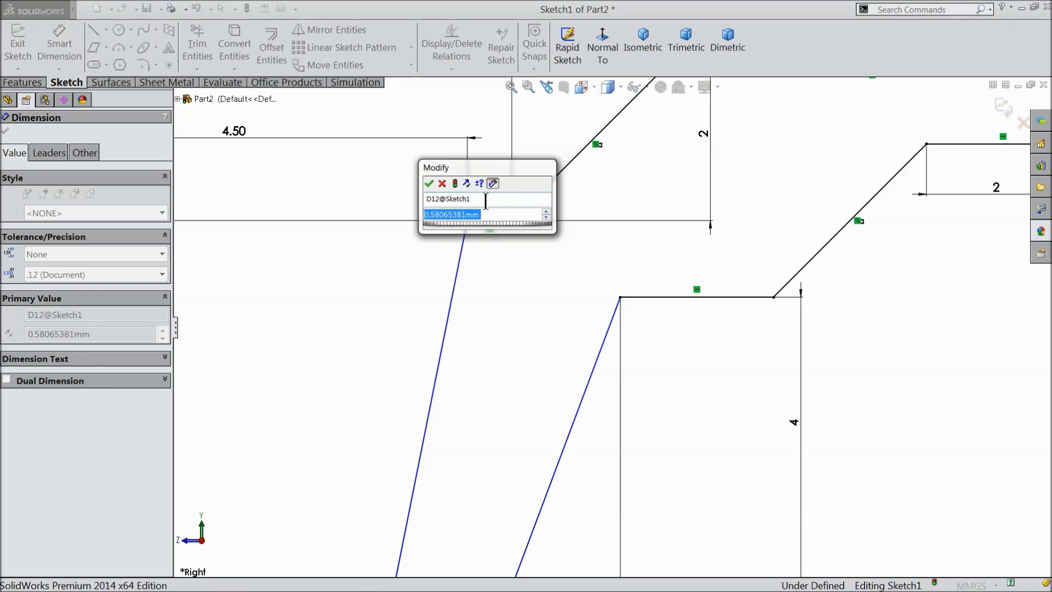
type("1")
left_click(429, 183)
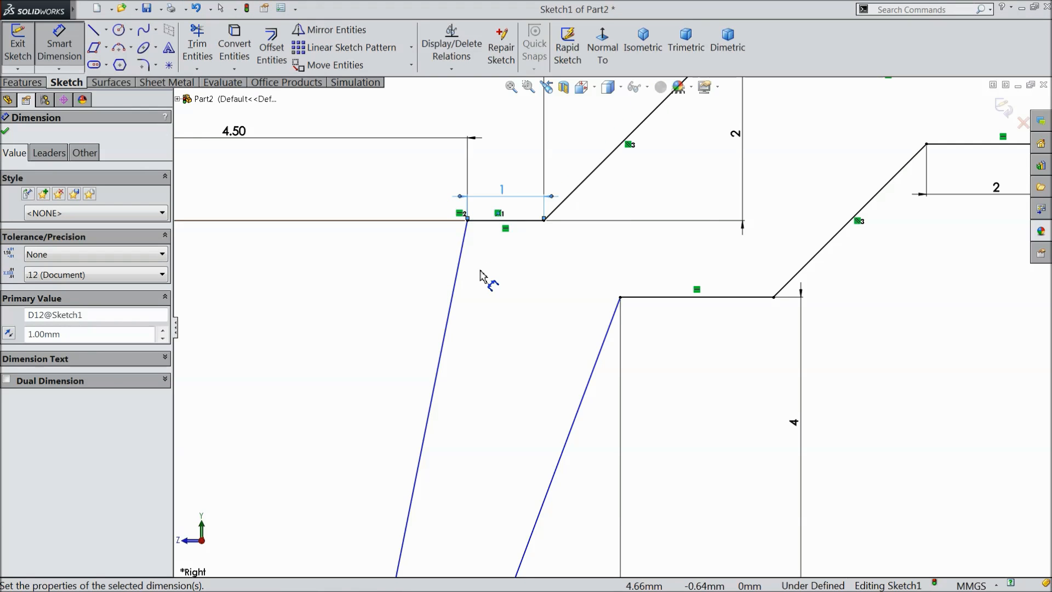
Move the 4 mm height dimension closer to the outer slanted line of the profile and finish dimensioning.
key("f")
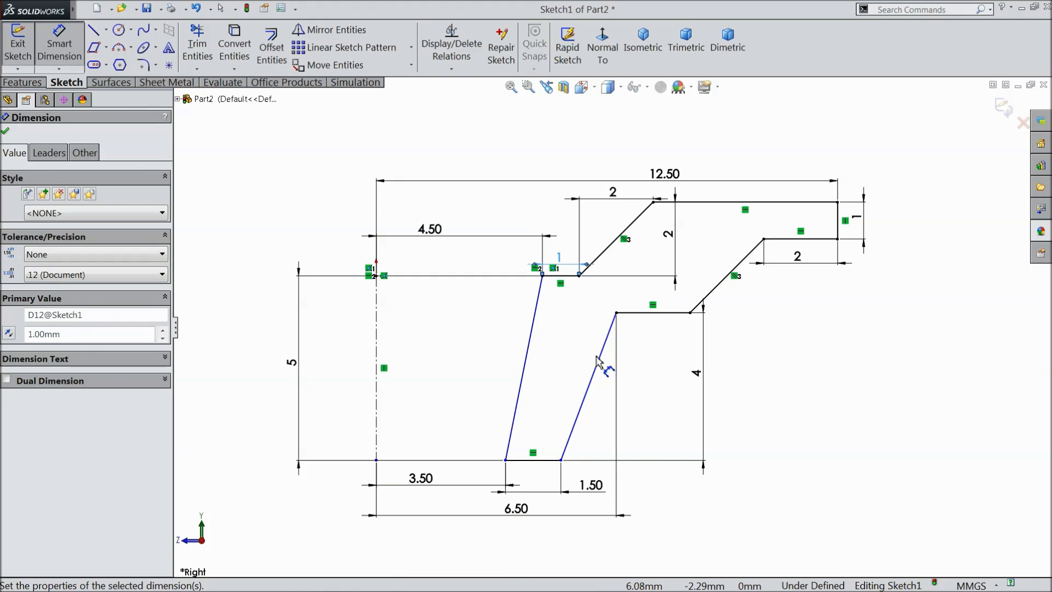
scroll(647, 433, "down", 1)
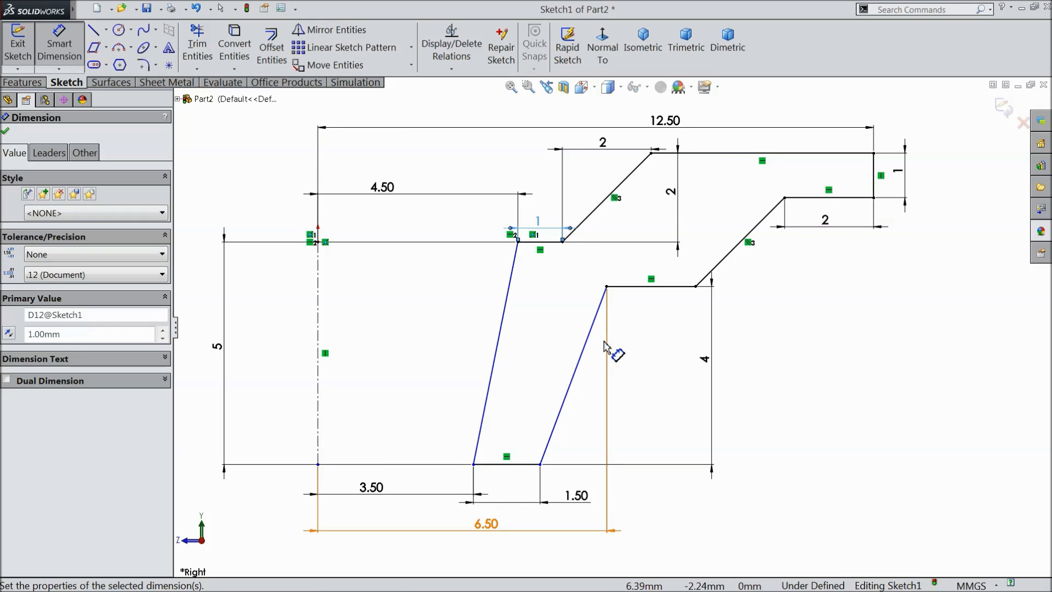
left_click_drag(705, 360, 647, 364)
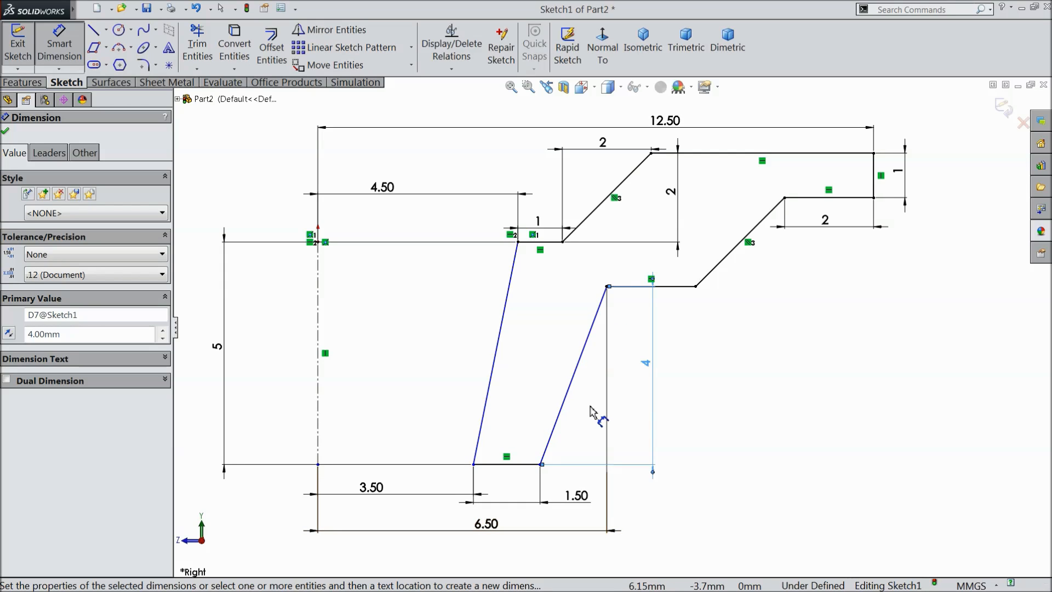
left_click(5, 132)
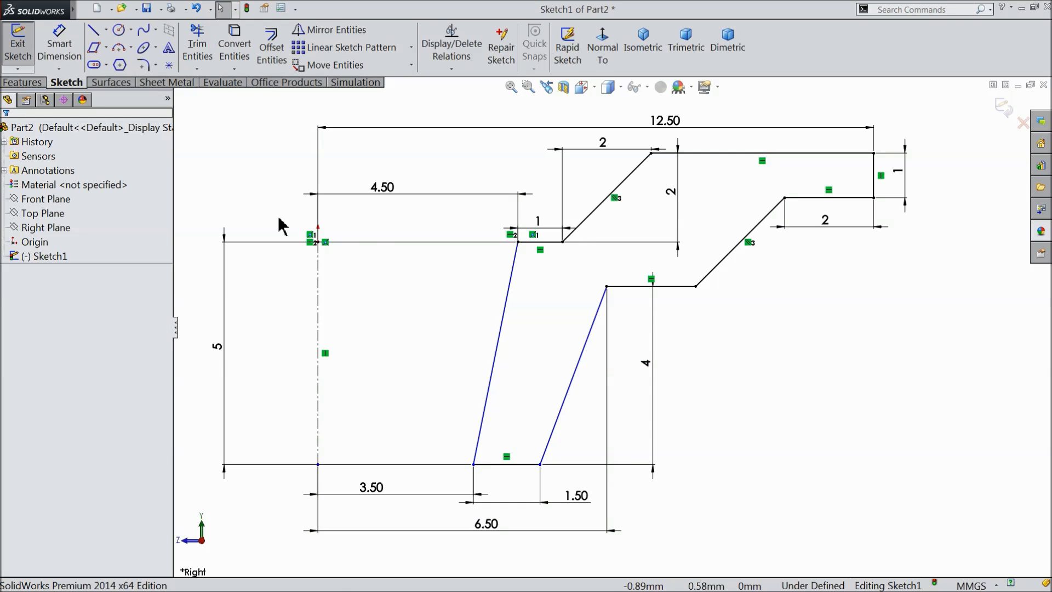
Try to calculate Fully Define Sketch for all entities in the sketch.
left_click(451, 69)
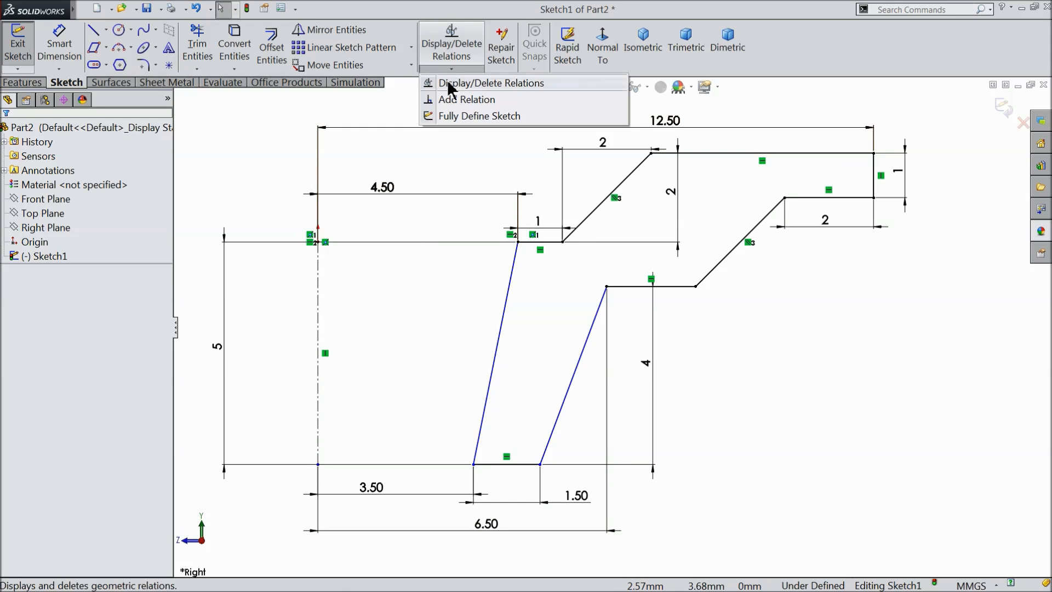
left_click(477, 115)
left_click(83, 206)
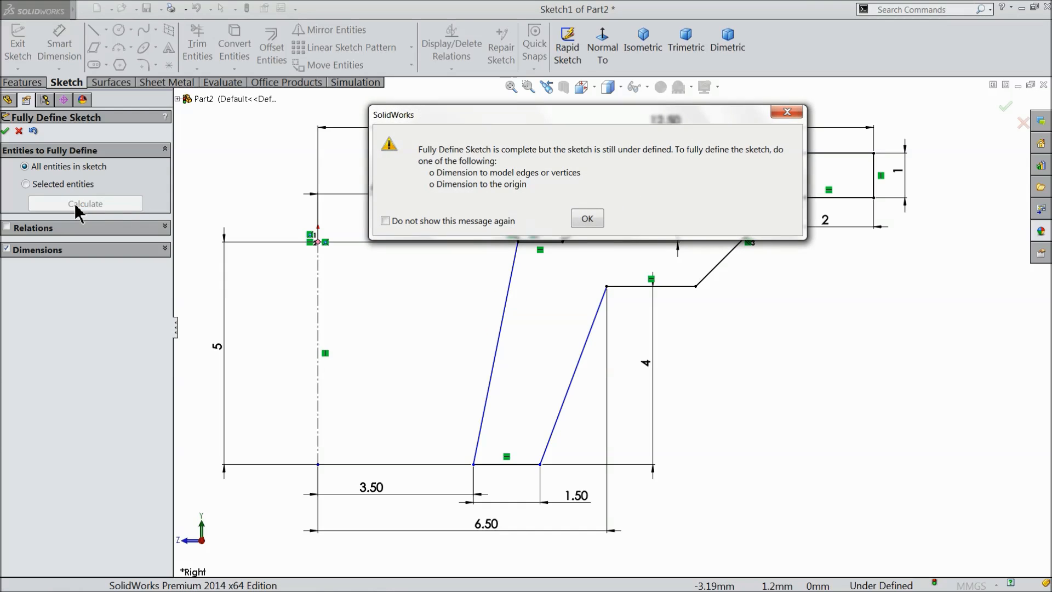
left_click(575, 222)
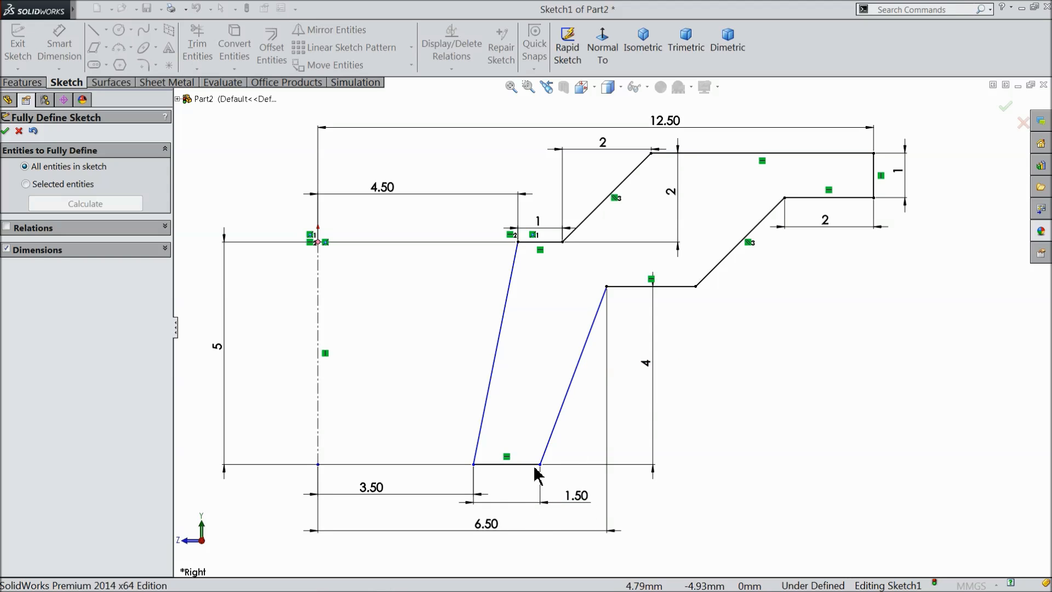
key("f")
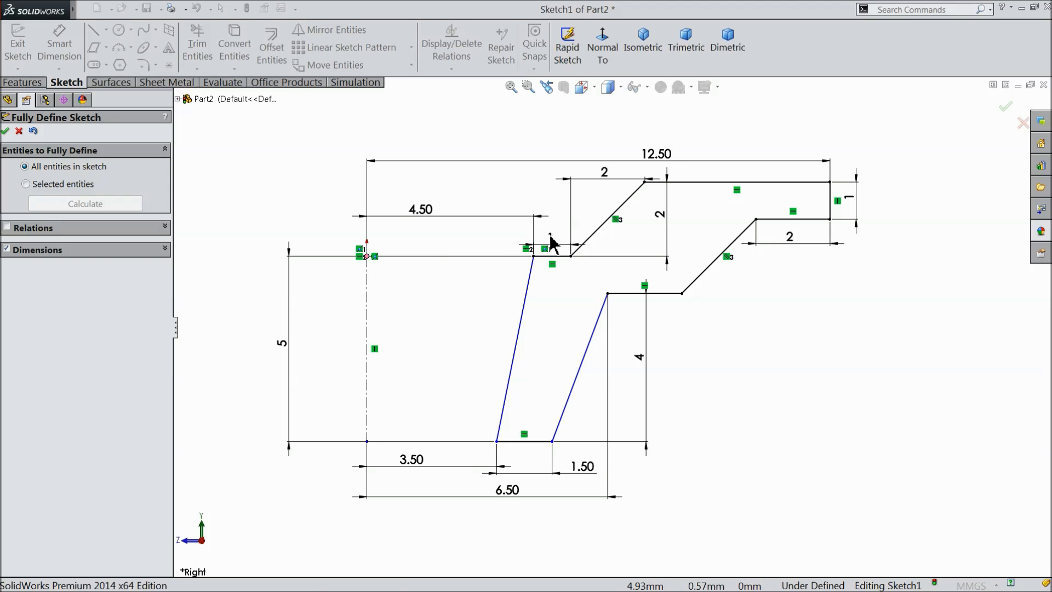
left_click(19, 131)
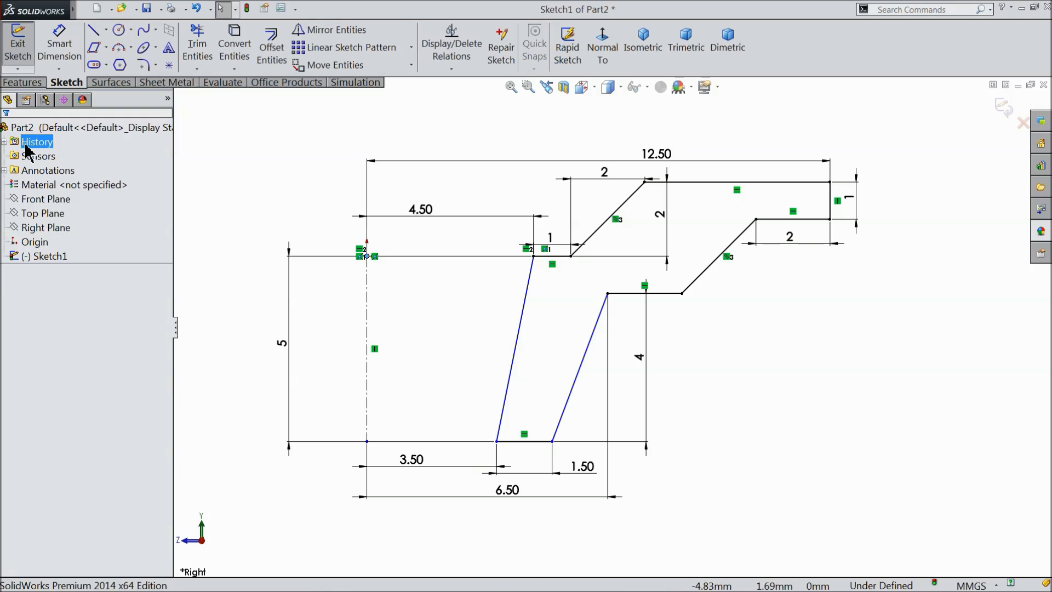
Raise the 1 mm dimension above the short segment and revolve the profile 360 degrees about the centerline.
left_click(550, 198)
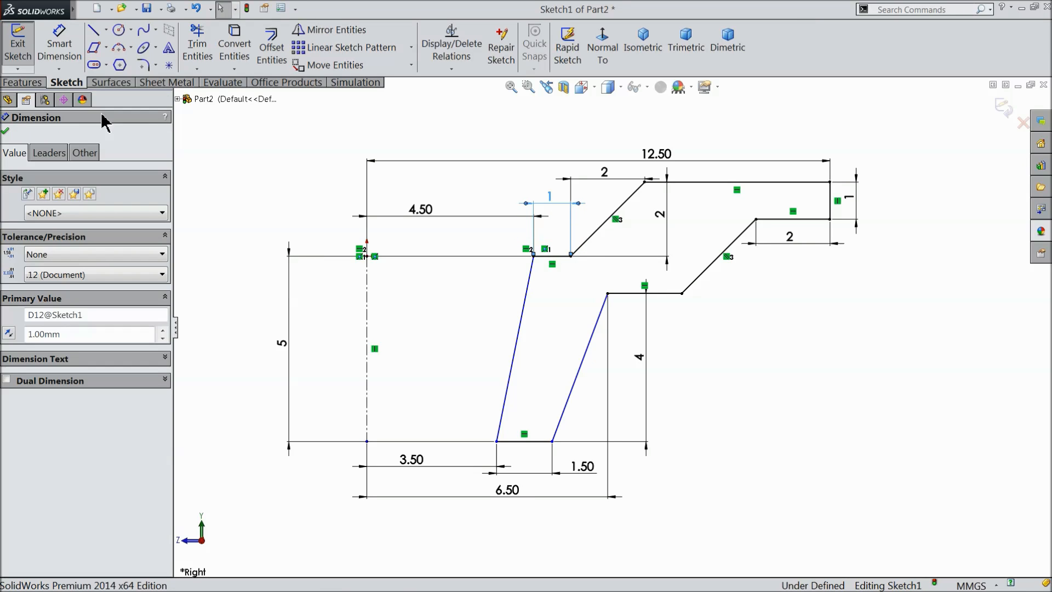
left_click(38, 88)
left_click(77, 57)
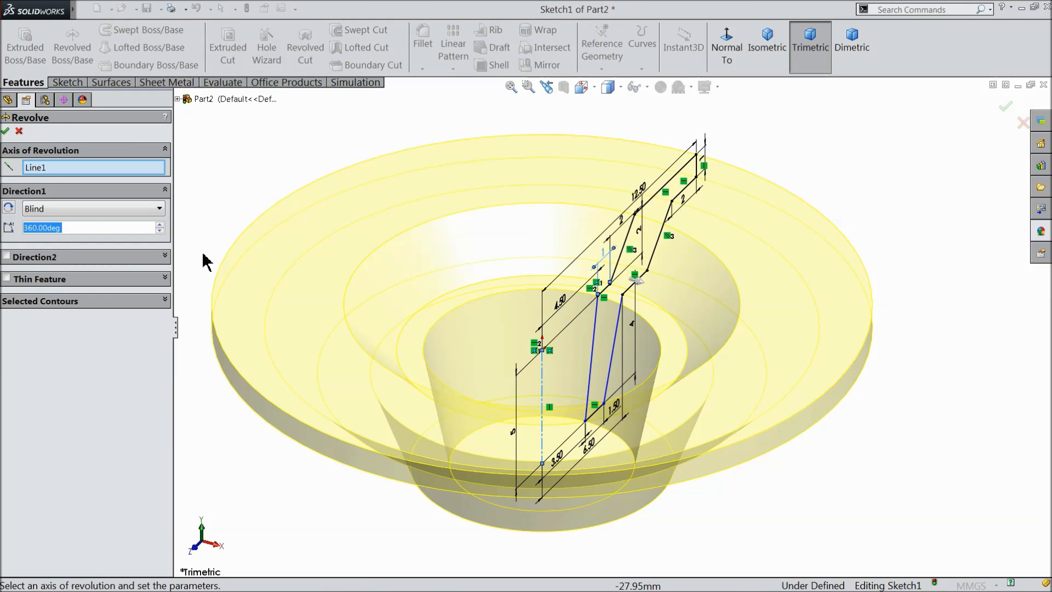
left_click(6, 130)
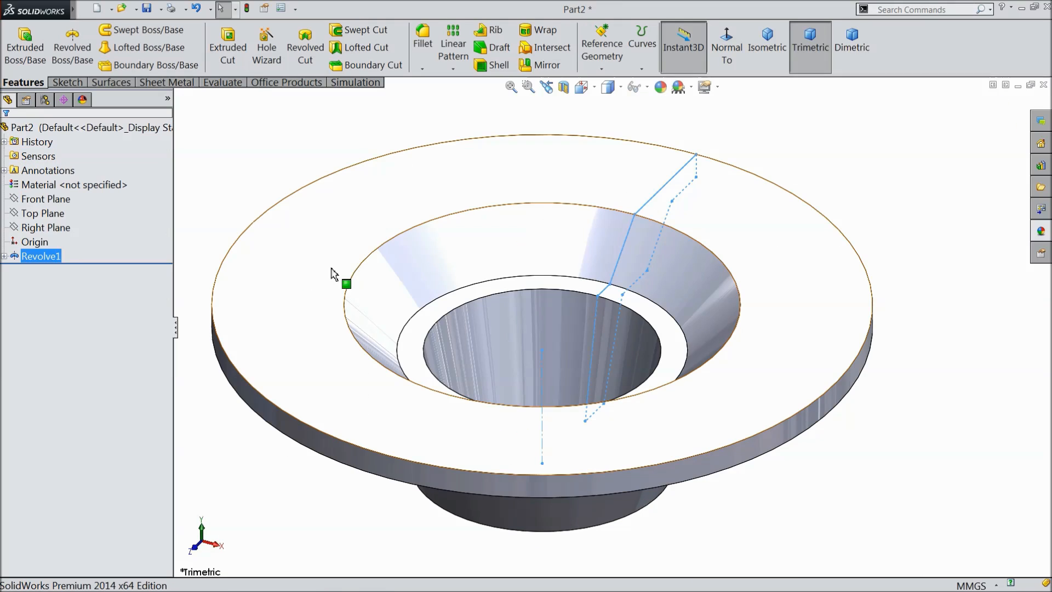
Apply the sandblasted iron appearance from the Iron metals to the revolved part.
left_click(1043, 232)
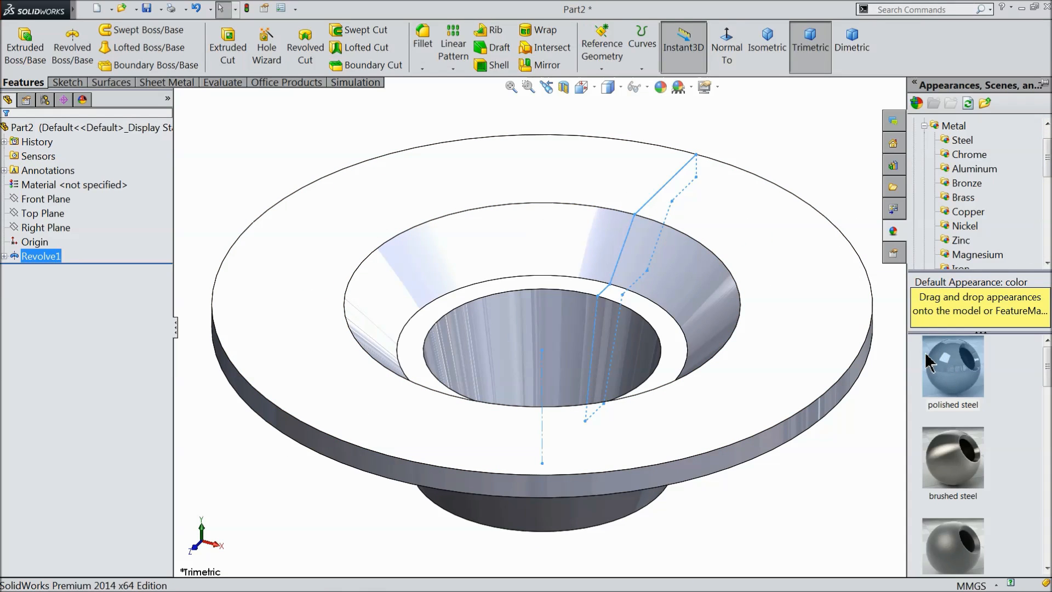
scroll(973, 247, "down", 2)
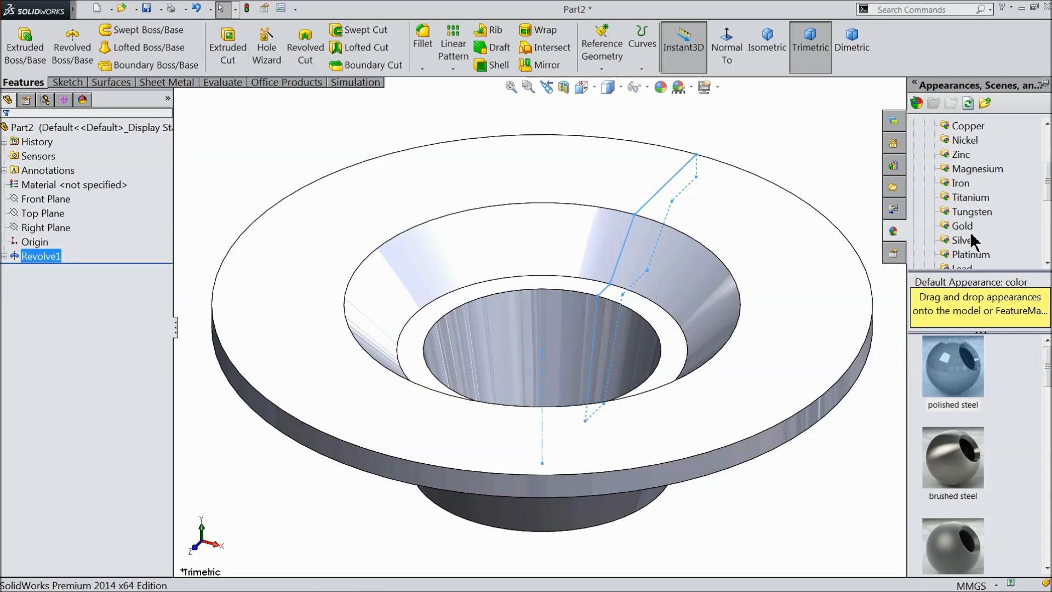
left_click(961, 183)
scroll(972, 479, "down", 2)
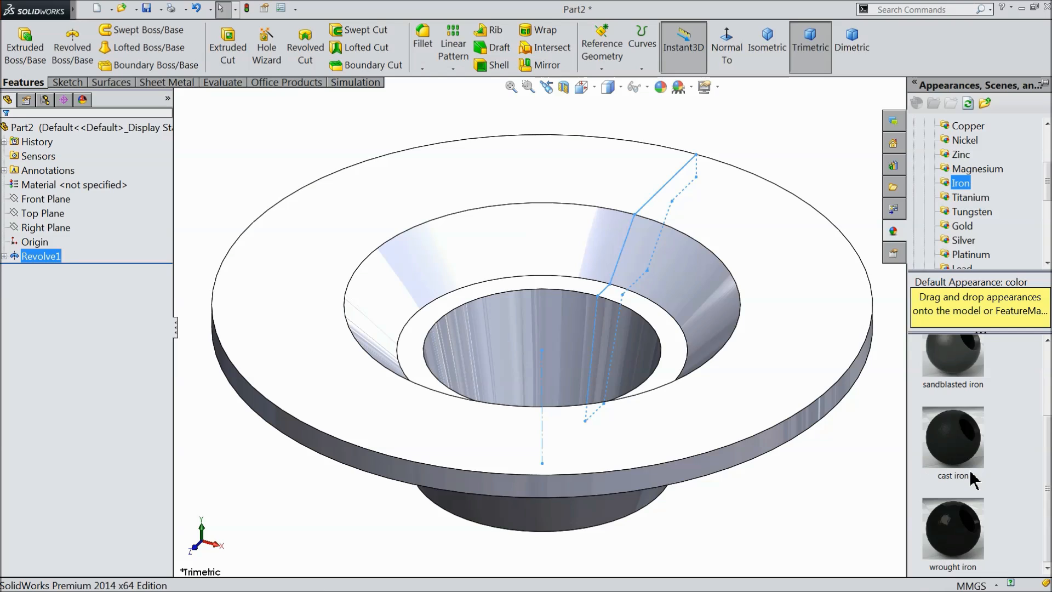
scroll(974, 481, "up", 2)
double_click(960, 378)
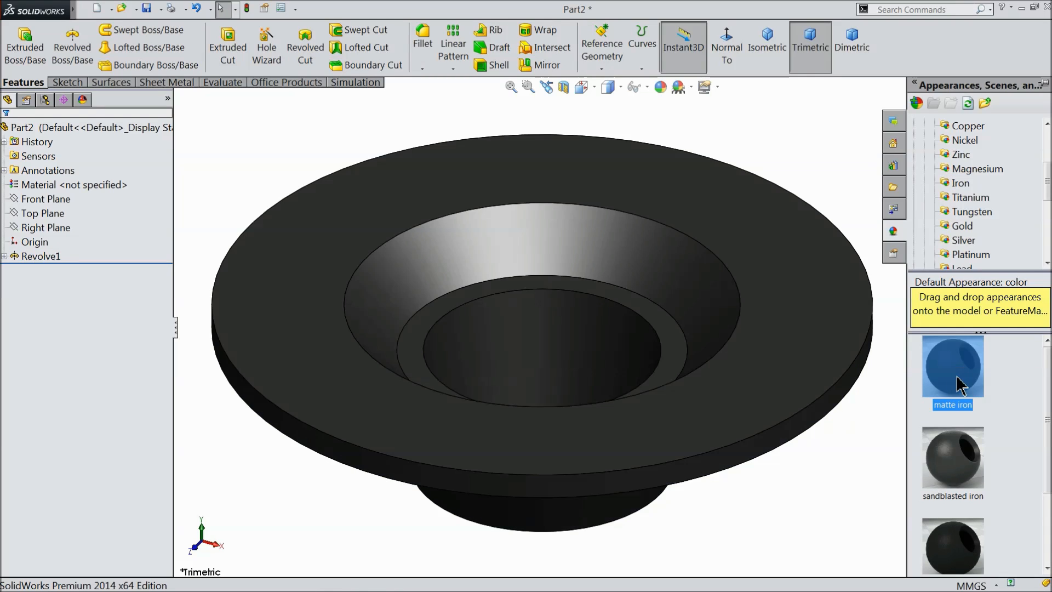
left_click(975, 481)
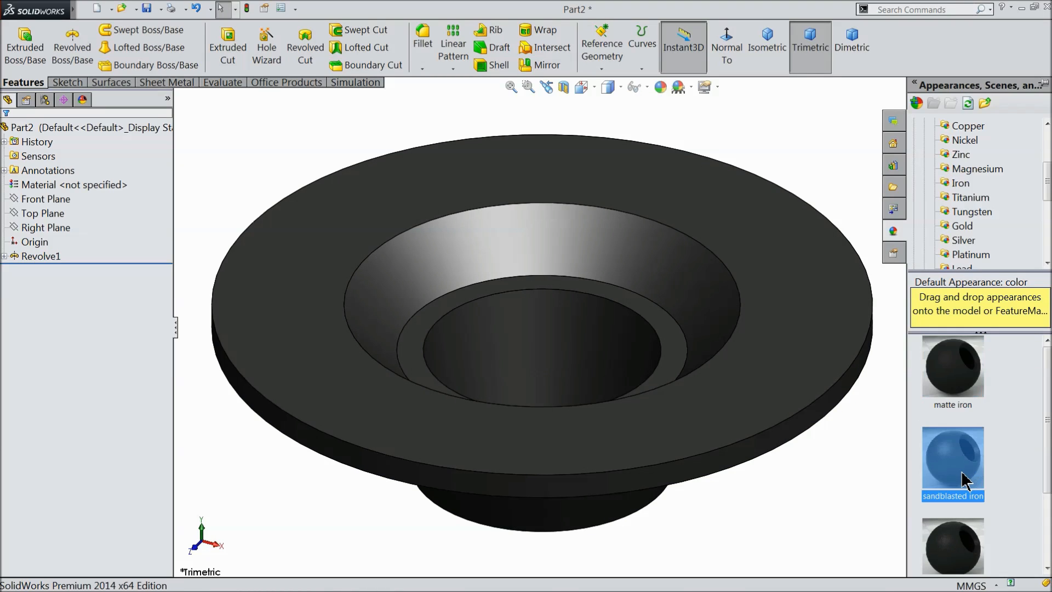
left_click_drag(965, 481, 803, 390)
Save the part as 12.Retainer in the Engine folder.
middle_click_drag(860, 451, 681, 467)
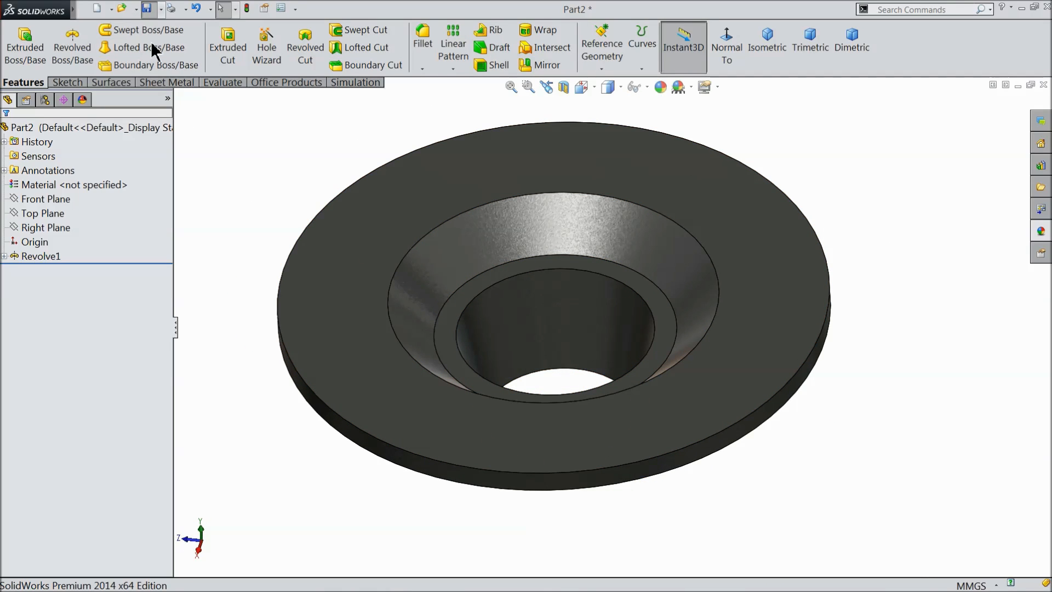
key("ctrl+s")
type("12.Retainer")
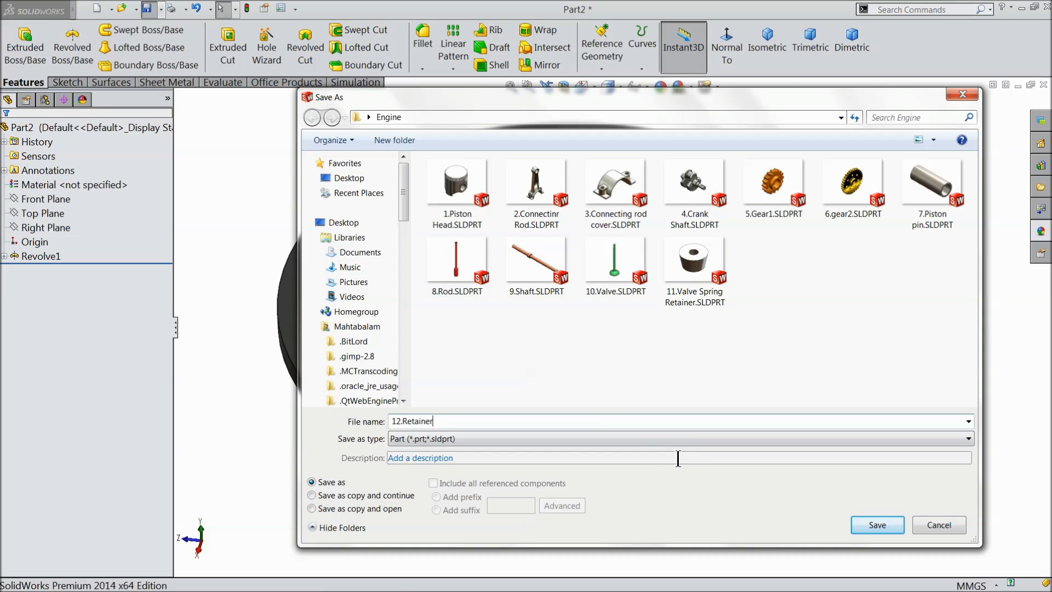
left_click(873, 526)
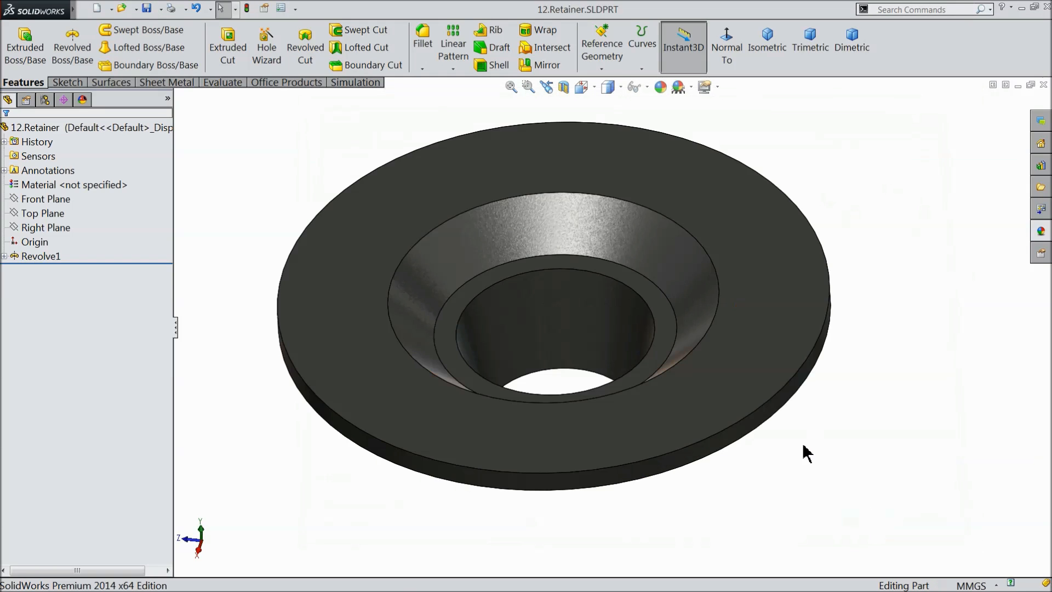
Sketch a circle about 148 mm in diameter centered on the origin on the Right Plane of the new part.
middle_click_drag(694, 430, 670, 449)
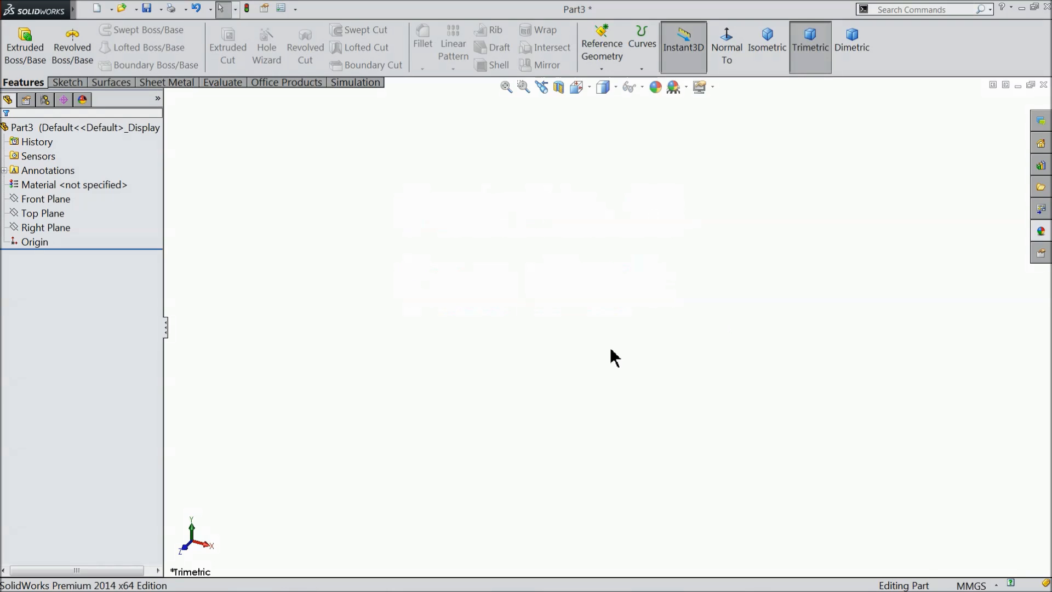
left_click(33, 227)
left_click(36, 212)
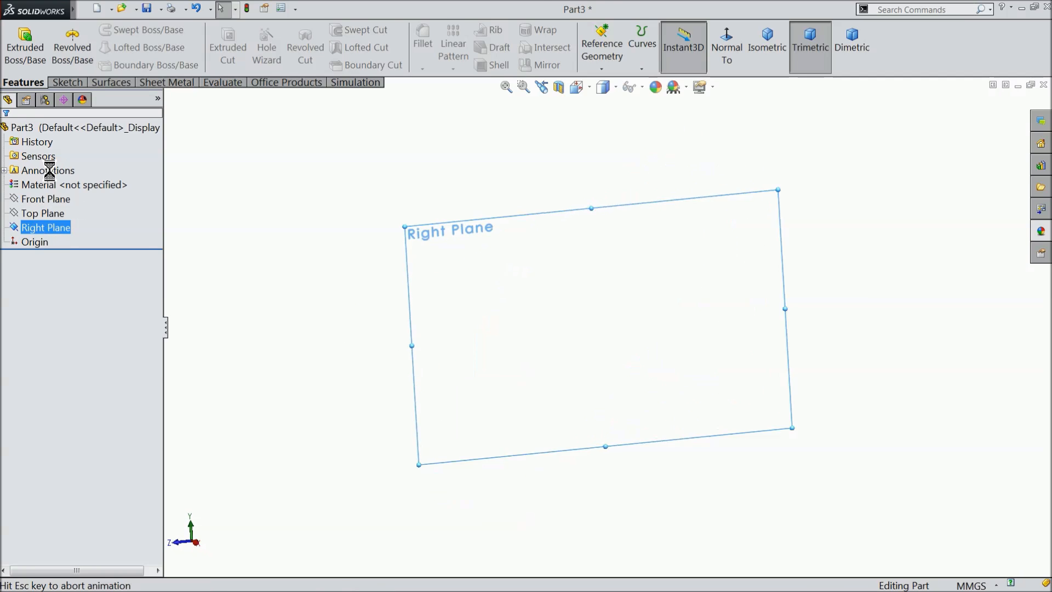
left_click(65, 83)
left_click(124, 31)
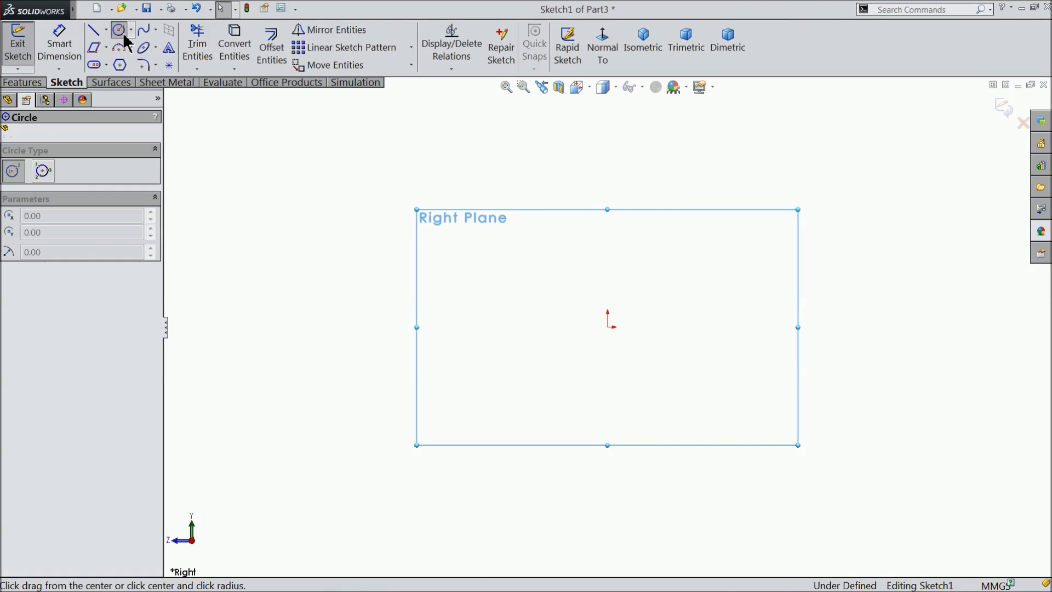
left_click_drag(608, 327, 477, 241)
Dimension the circle's diameter to 20 mm.
left_click(60, 47)
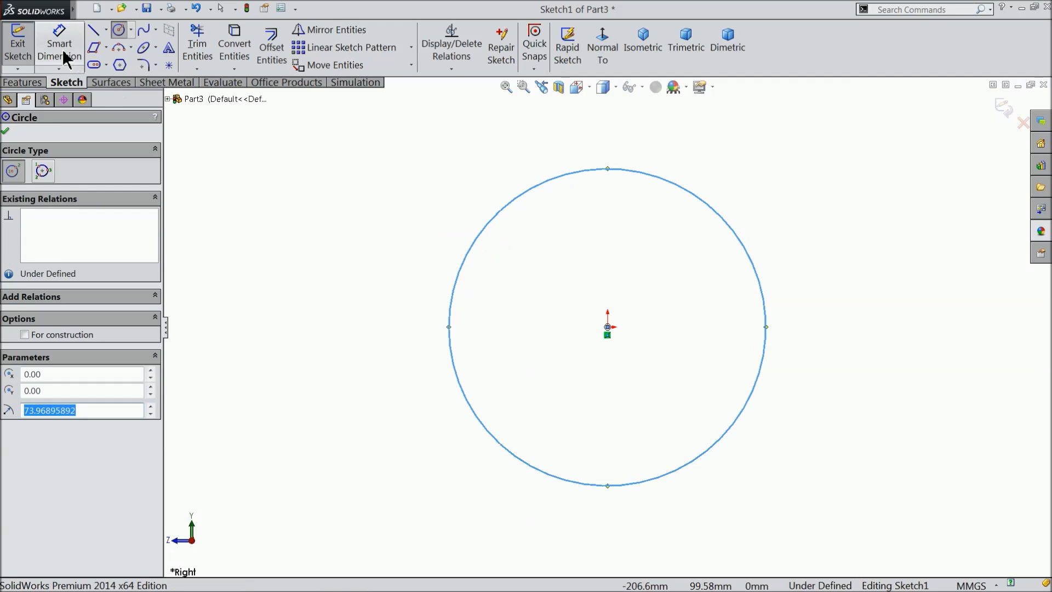
left_click(569, 176)
left_click(575, 148)
type("20")
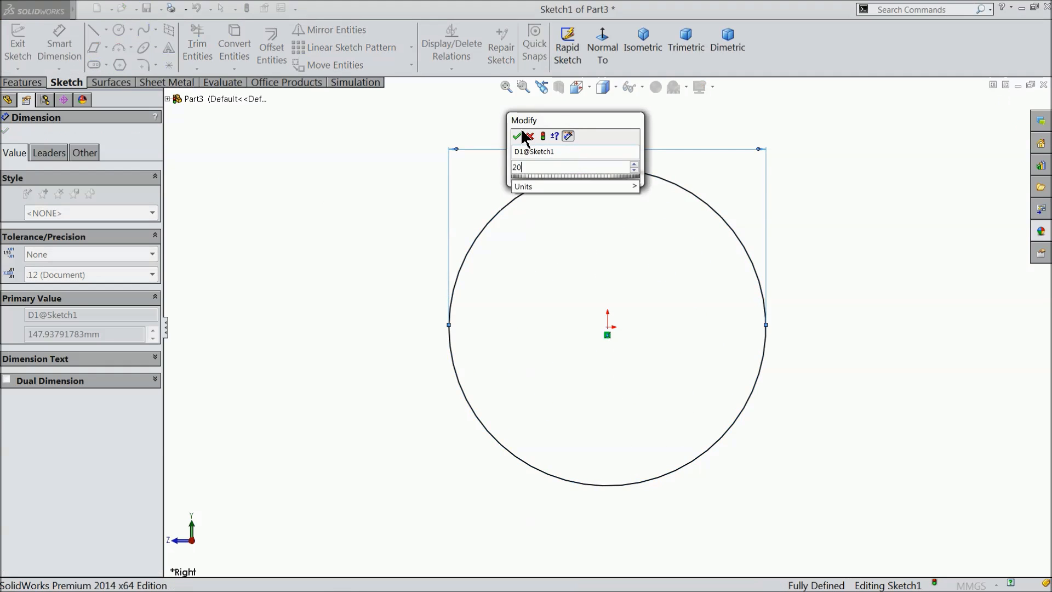
left_click(516, 136)
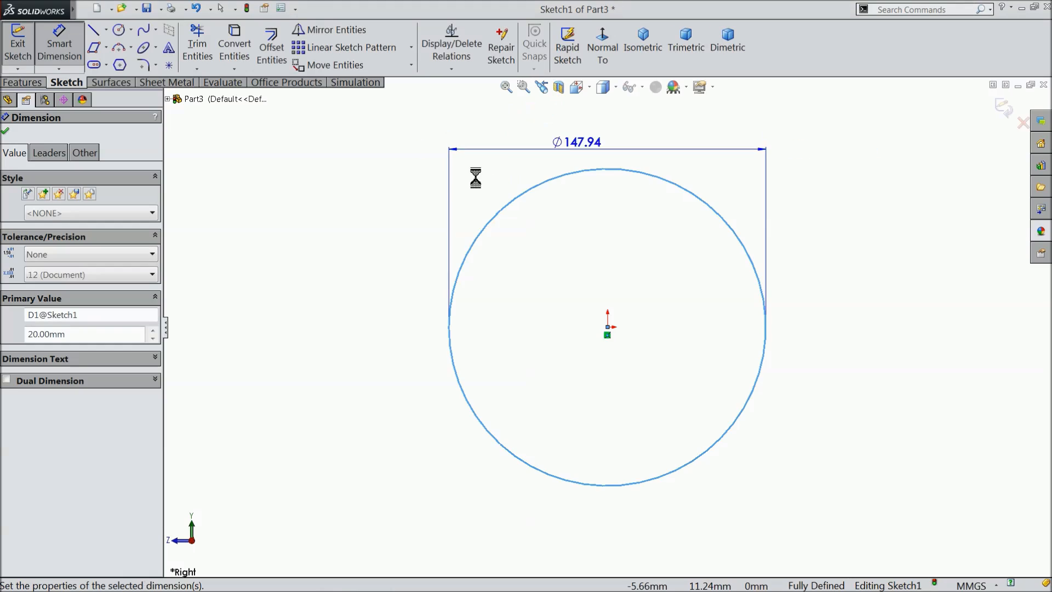
Start a boss extrusion of the 20 mm circle with a 75 mm blind depth in the reversed direction.
left_click(22, 82)
left_click(25, 52)
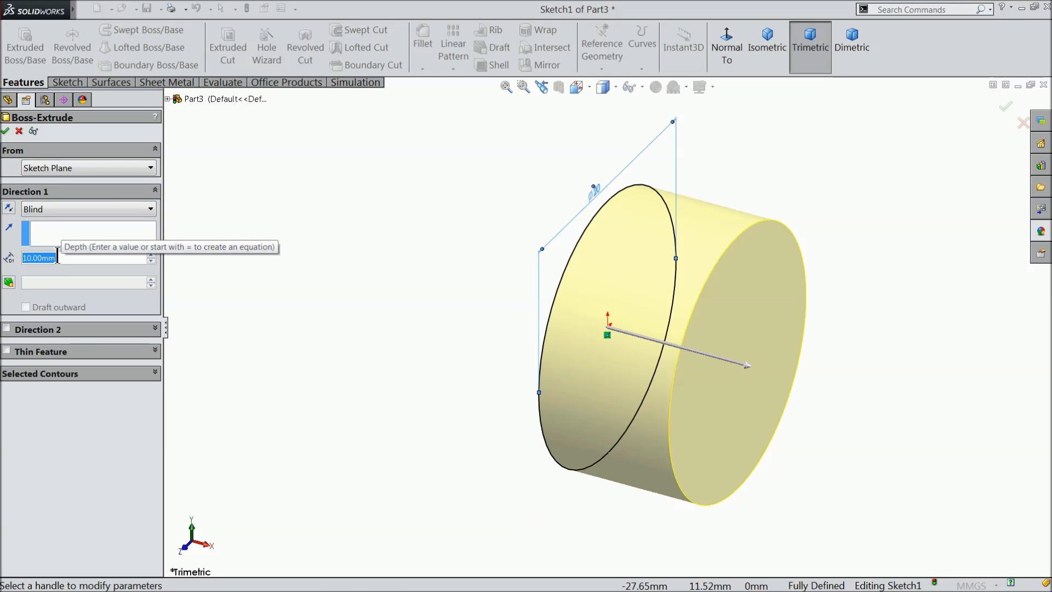
type("75")
key("Return")
left_click(8, 209)
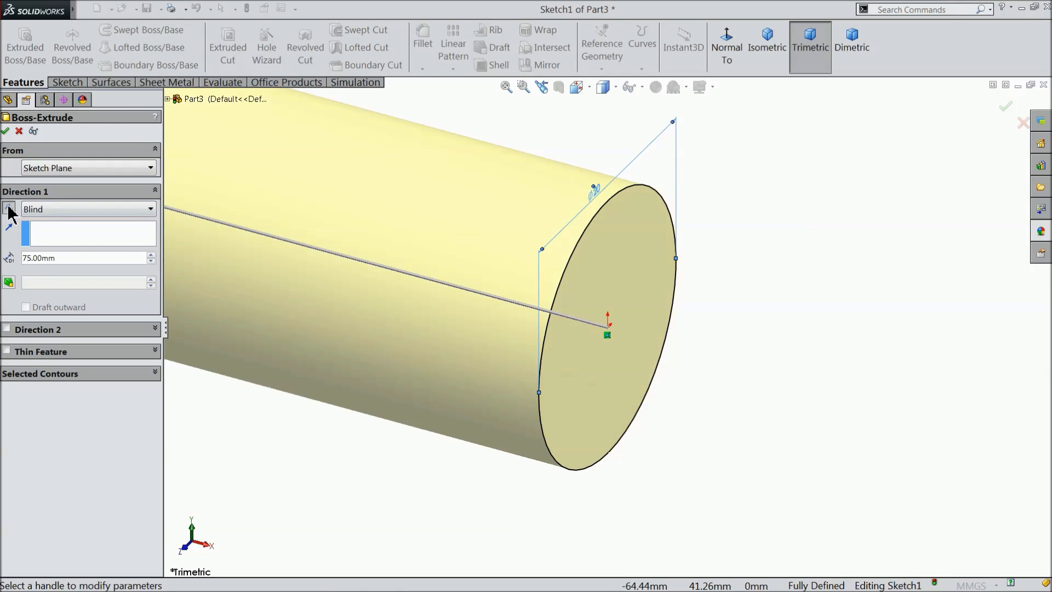
left_click(767, 52)
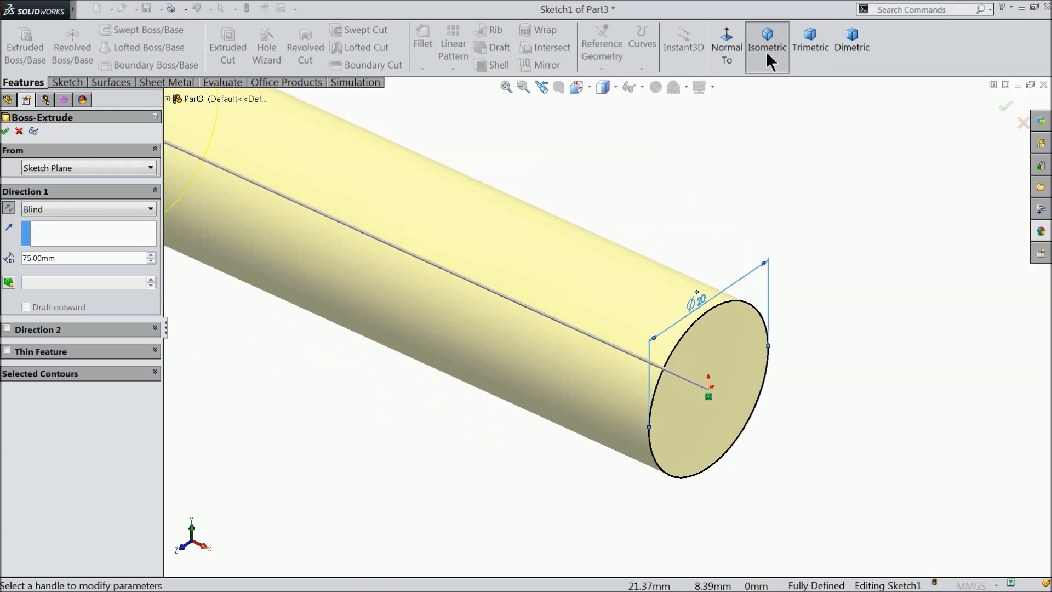
Add a second extrusion direction with a 125 mm blind depth and finish the boss.
left_click(6, 328)
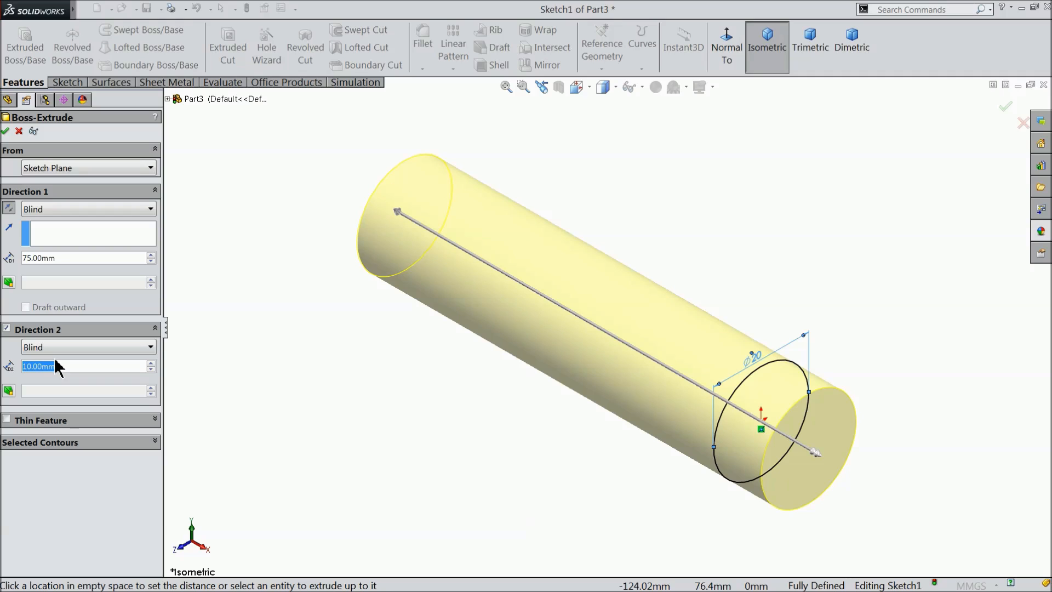
type("125")
key("Return")
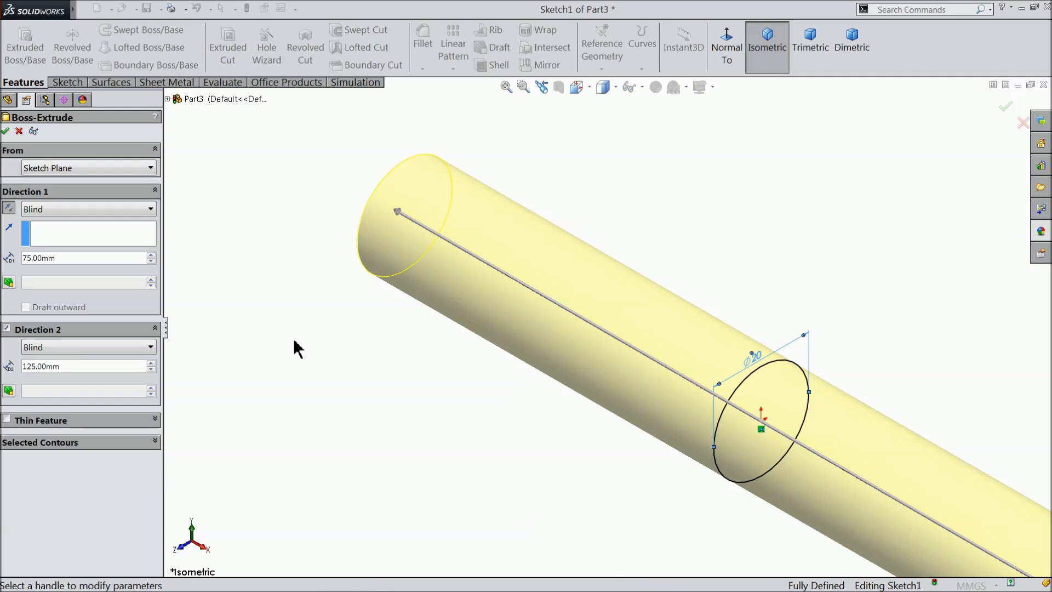
scroll(289, 338, "up", 6)
scroll(739, 433, "down", 4)
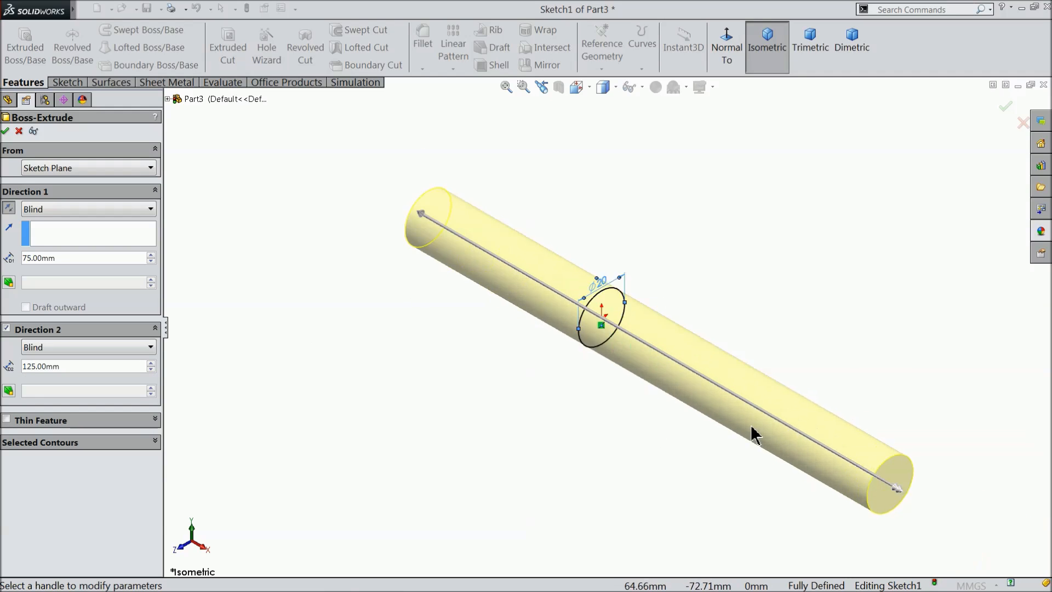
scroll(726, 410, "up", 1)
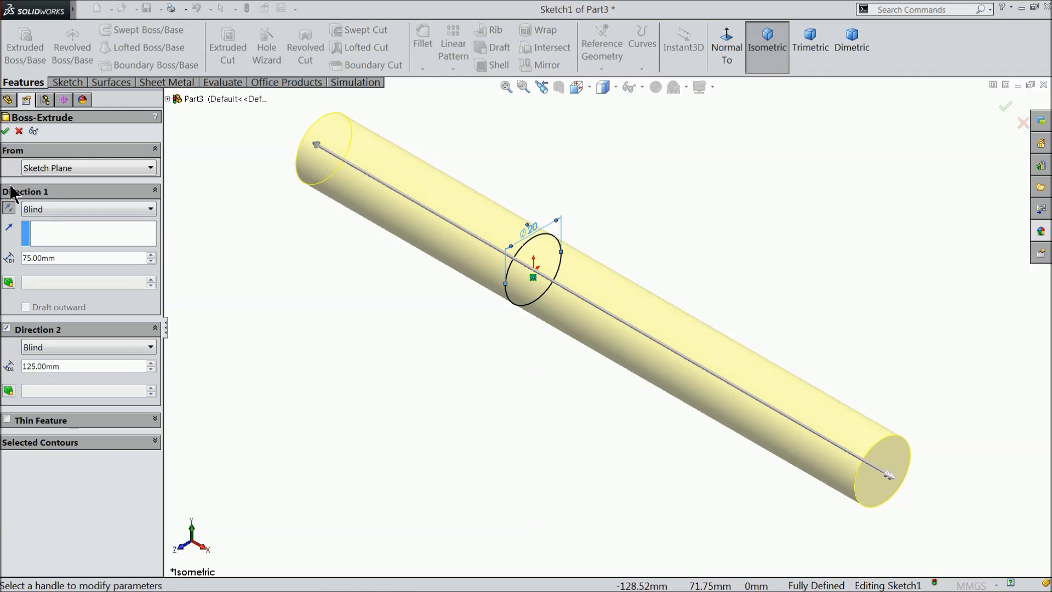
left_click(5, 132)
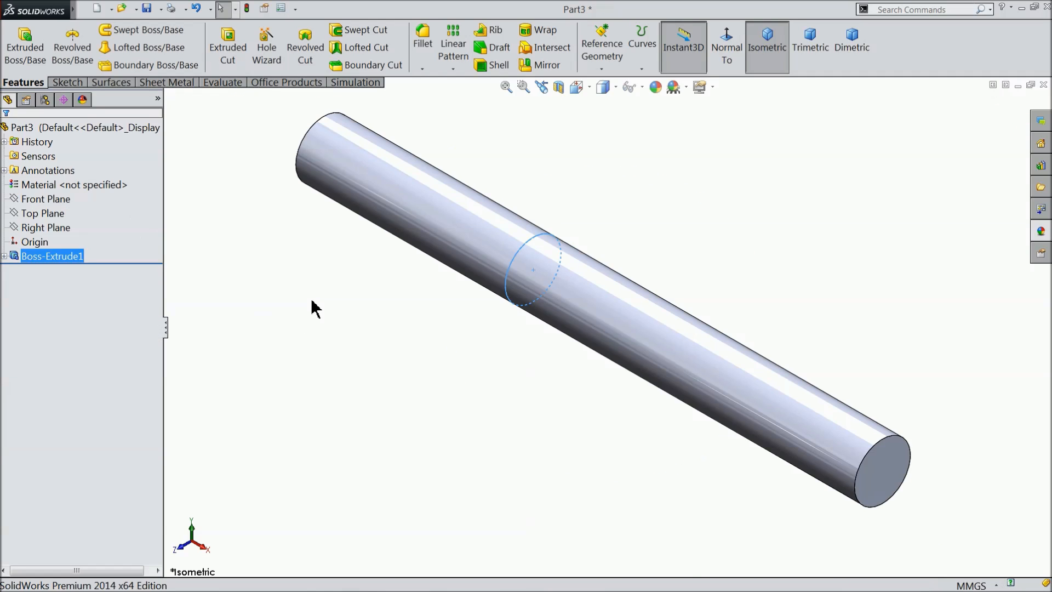
Sketch a circle about 16 mm in diameter centered on the origin in a new sketch on the Right Plane.
middle_click_drag(329, 308, 323, 285)
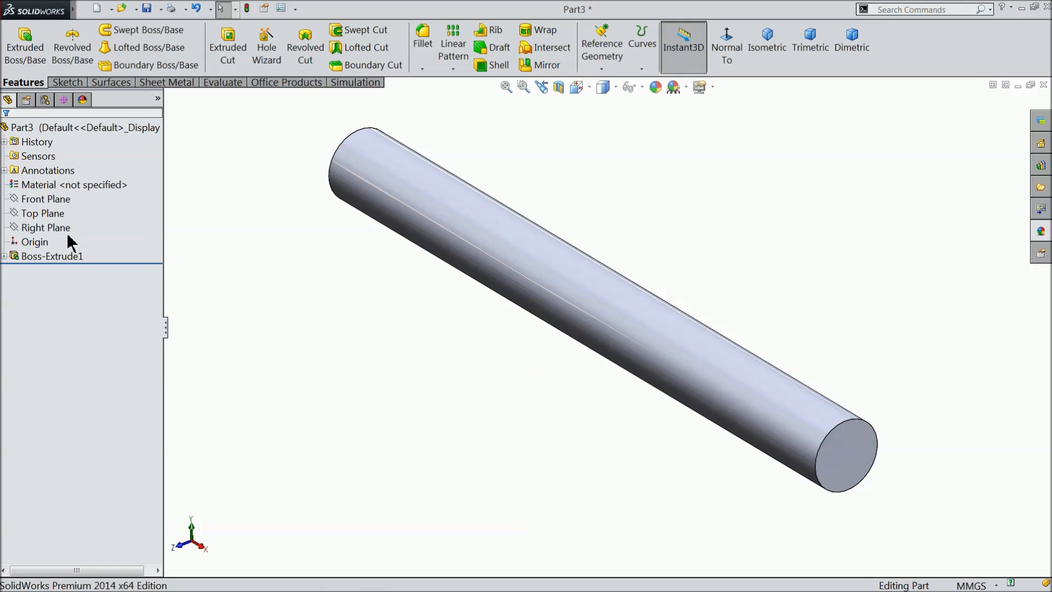
left_click(38, 230)
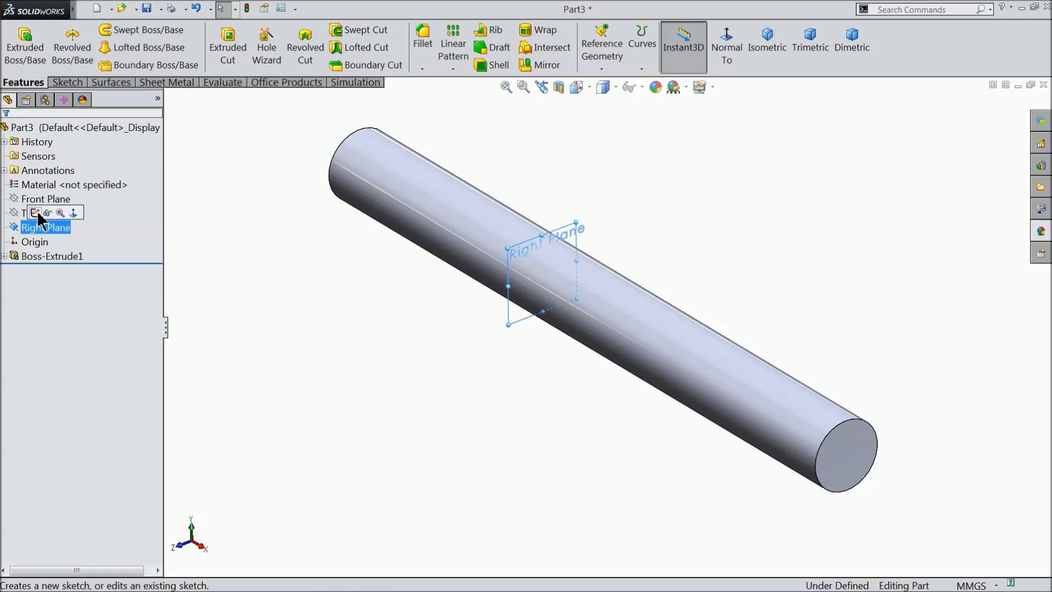
left_click(43, 212)
left_click(725, 50)
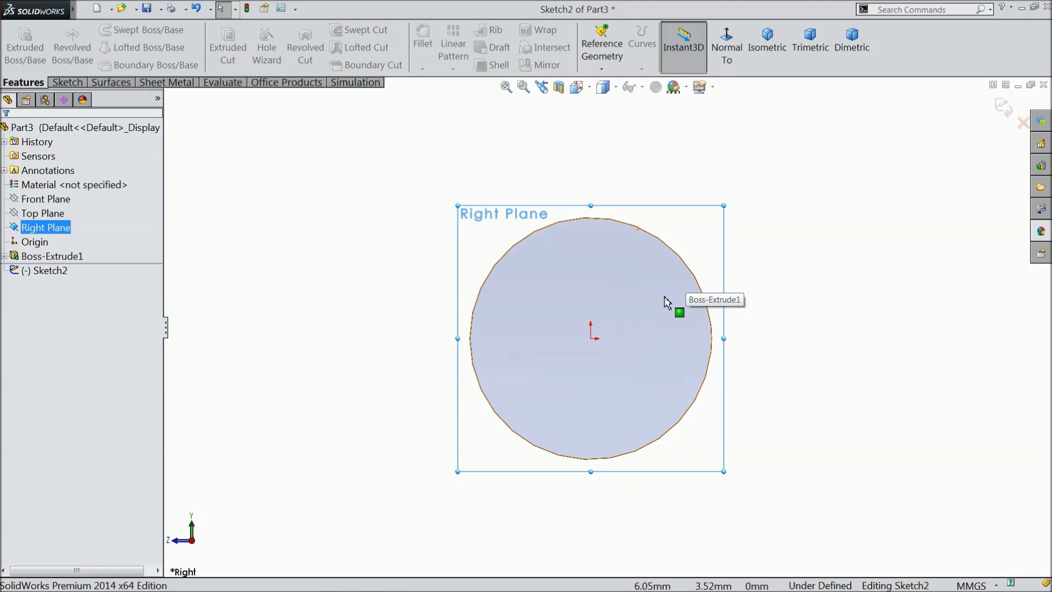
left_click(67, 83)
left_click(118, 30)
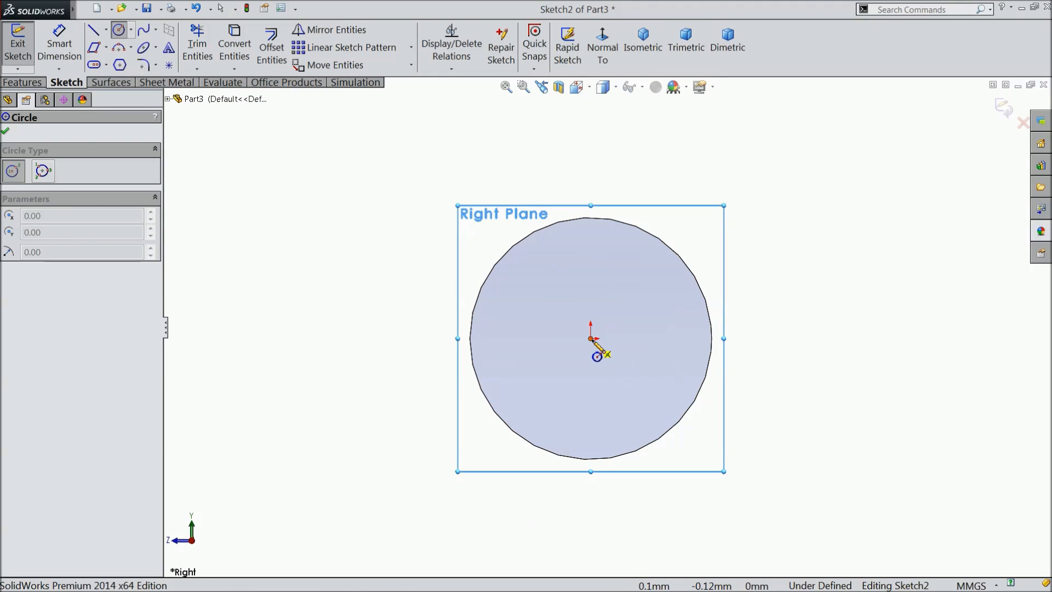
left_click(591, 338)
left_click(503, 289)
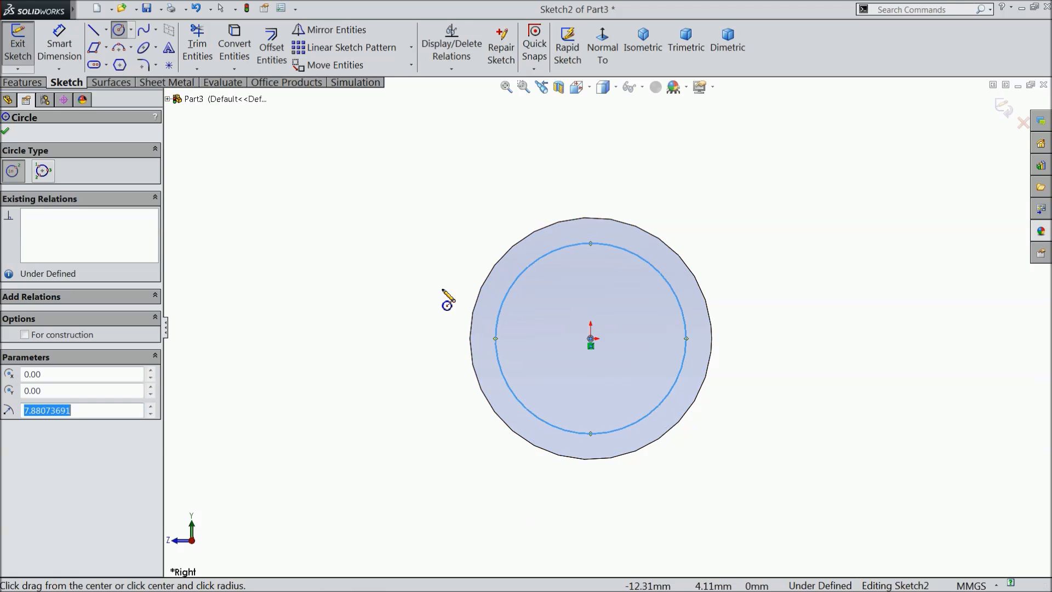
Dimension the new circle's diameter to 24 mm.
left_click(59, 44)
left_click(572, 245)
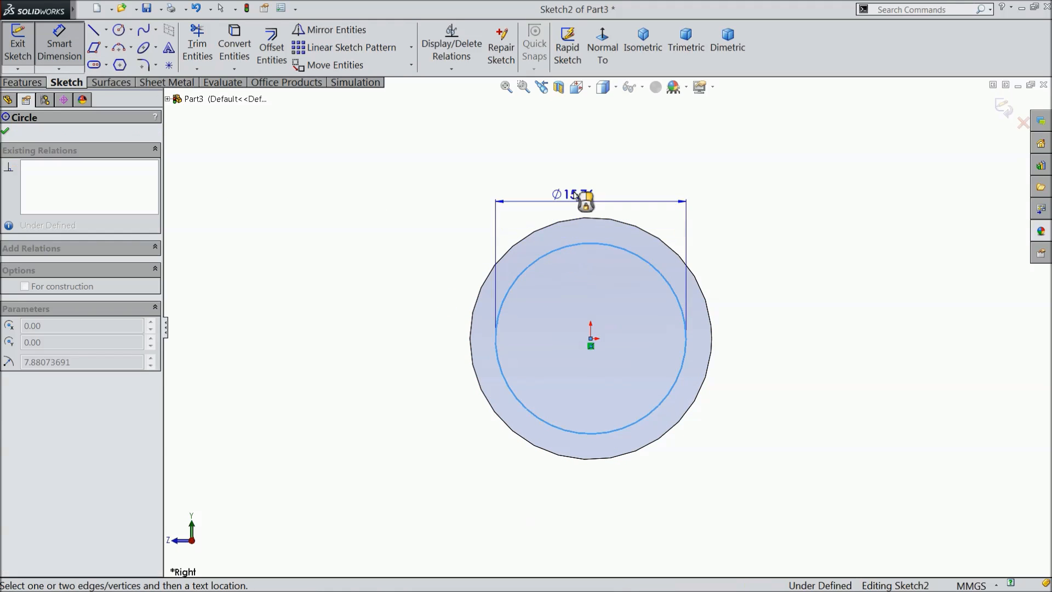
left_click(585, 154)
left_click(527, 142)
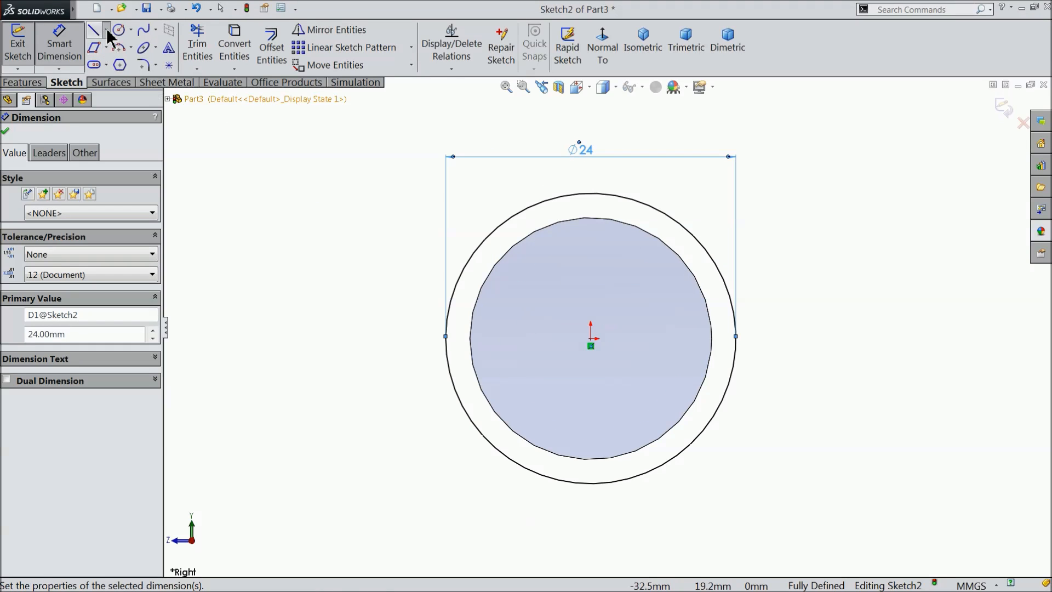
Draw a horizontal centerline from the origin to the edge of the 24 mm circle.
left_click(106, 31)
left_click(118, 63)
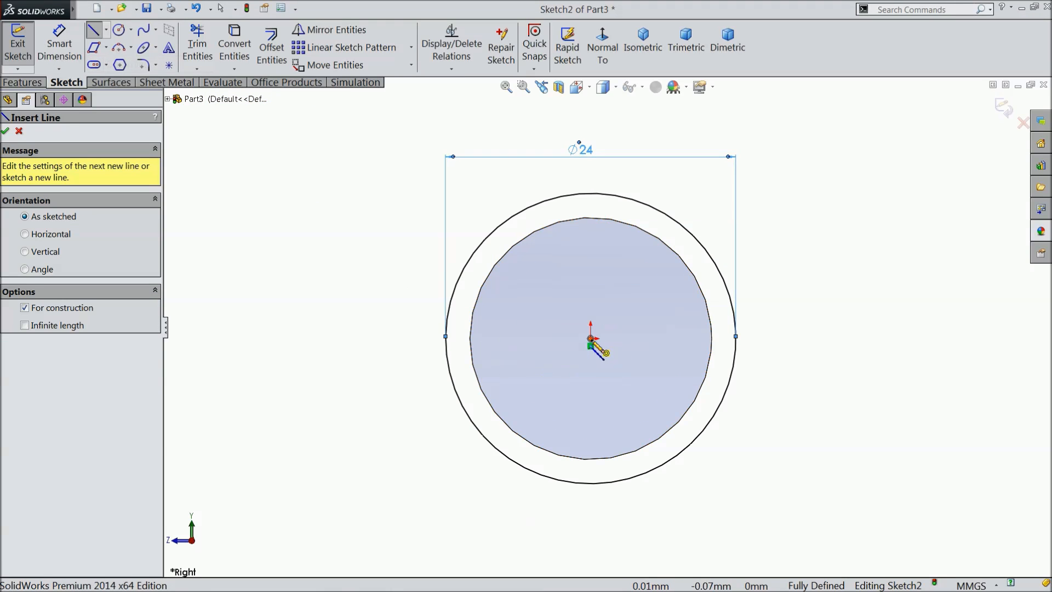
left_click(591, 338)
left_click(735, 338)
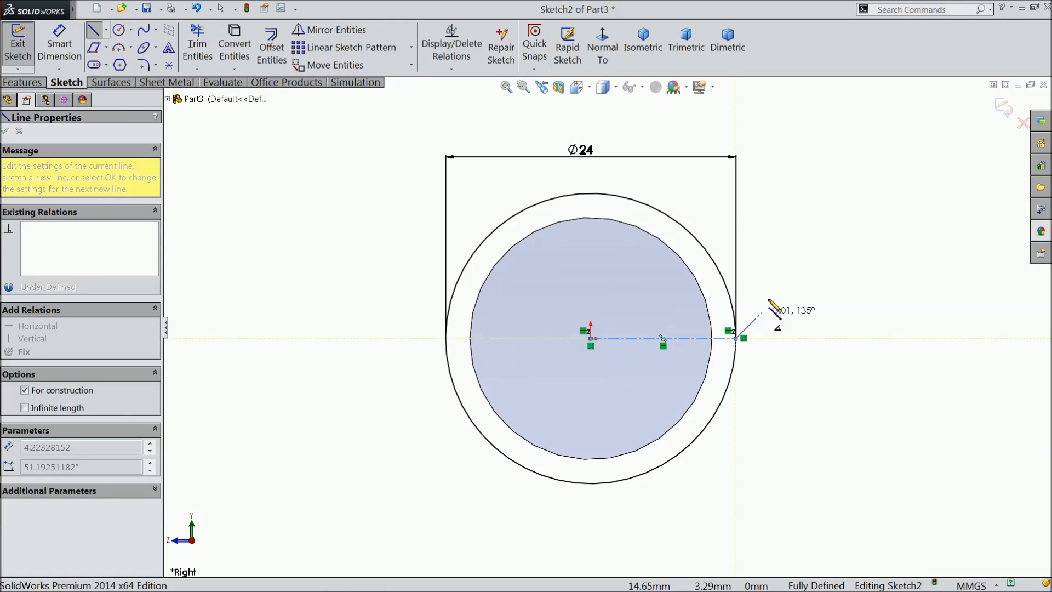
right_click(769, 301)
left_click(795, 109)
key("f")
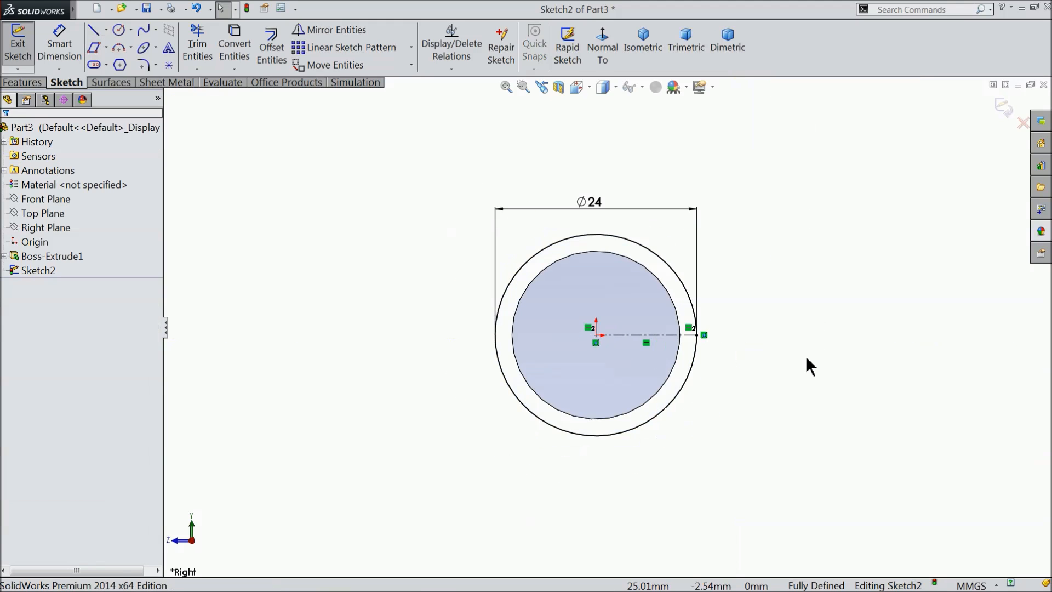
Sketch a circle about 11 mm in diameter centered on the outer end of the centerline.
scroll(810, 366, "down", 2)
left_click(119, 32)
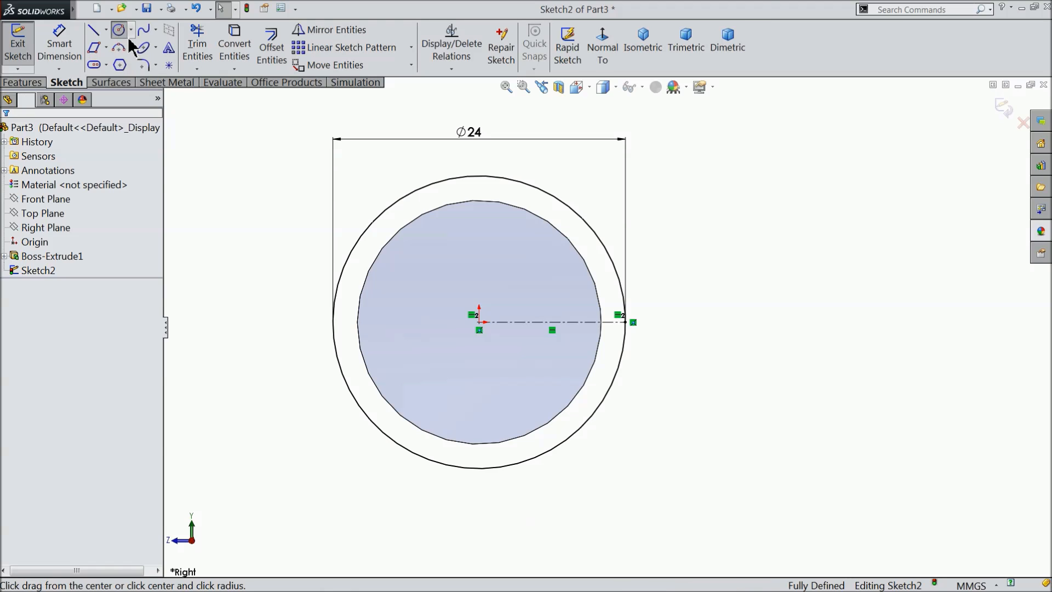
left_click(625, 322)
left_click(691, 342)
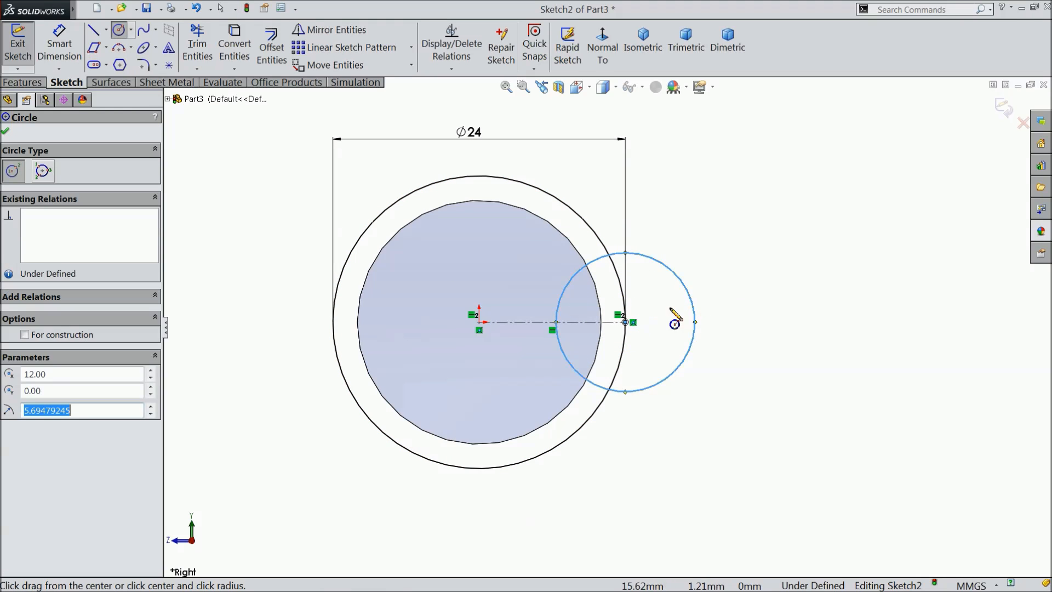
Dimension the smaller circle's diameter to 10 mm.
left_click(48, 42)
left_click(693, 340)
left_click(765, 327)
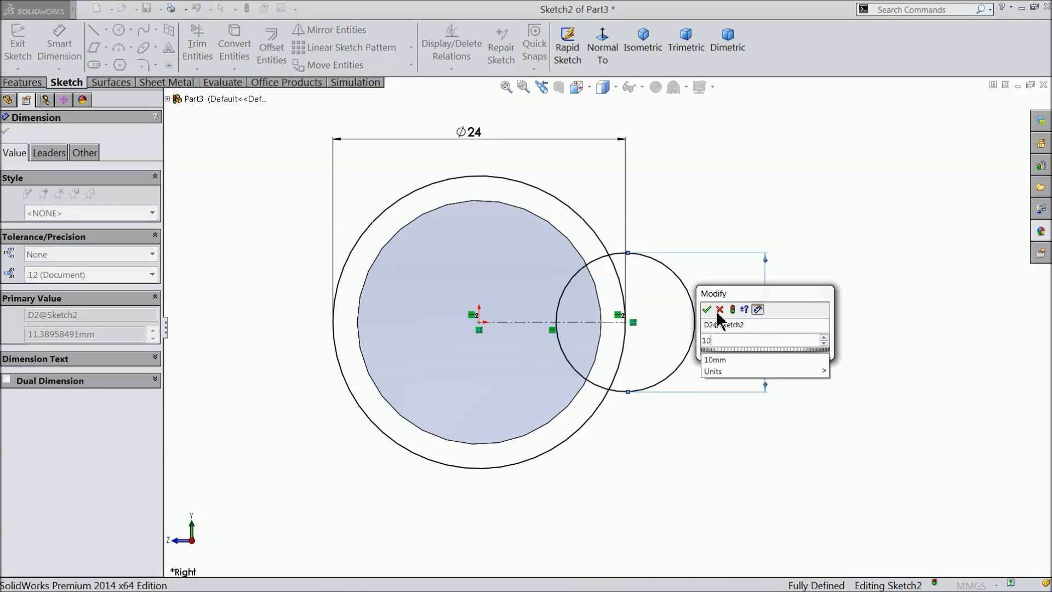
left_click(706, 310)
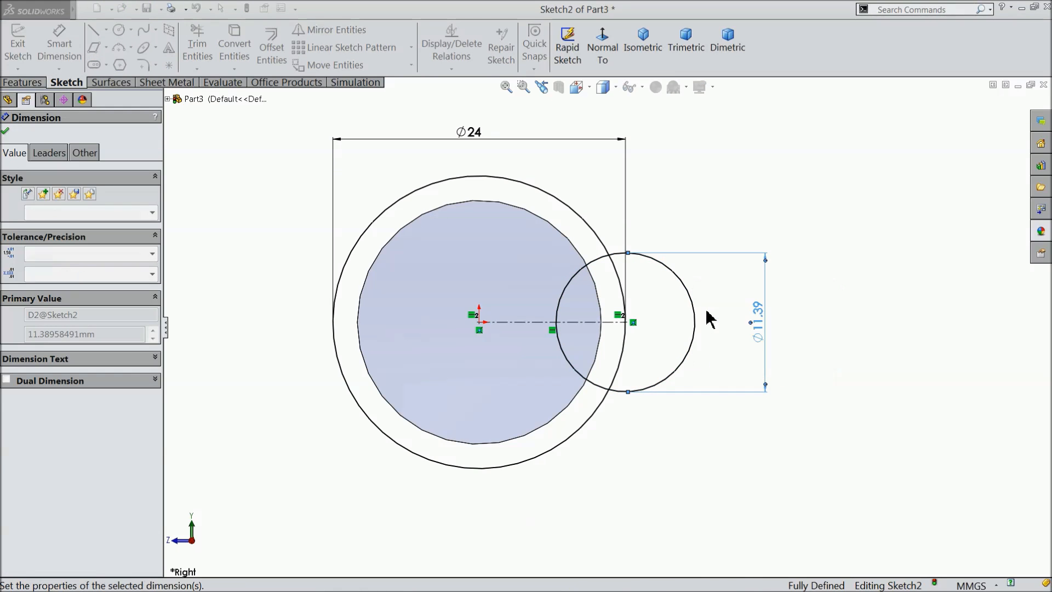
left_click(6, 133)
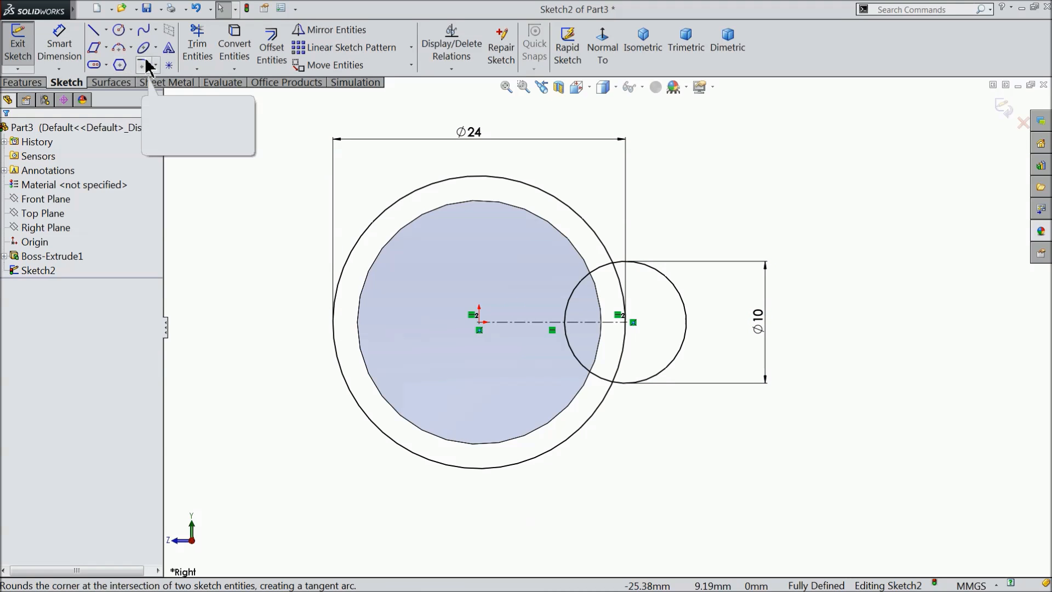
Sketch a 3 Point Arc bridging the upper sides of the 24 mm and 10 mm circles, with ends about 20 mm apart.
left_click(131, 47)
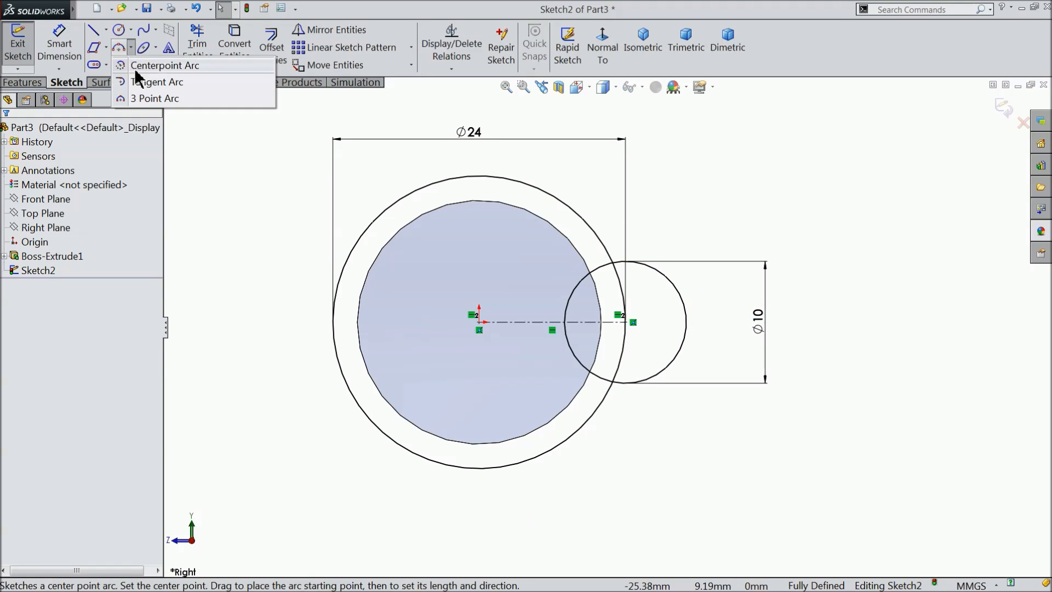
left_click(140, 99)
scroll(661, 302, "down", 2)
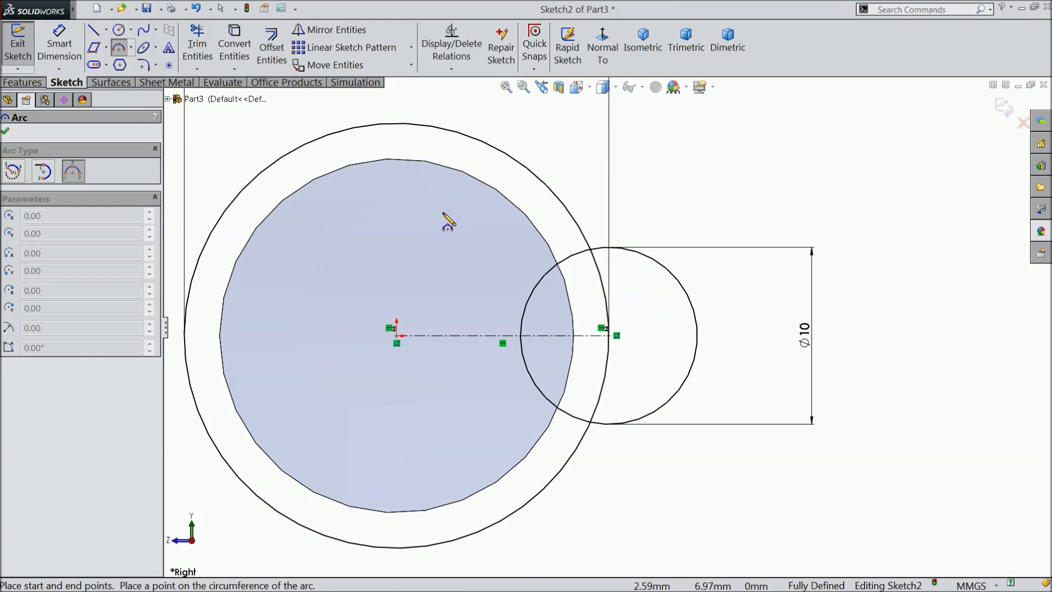
left_click(337, 133)
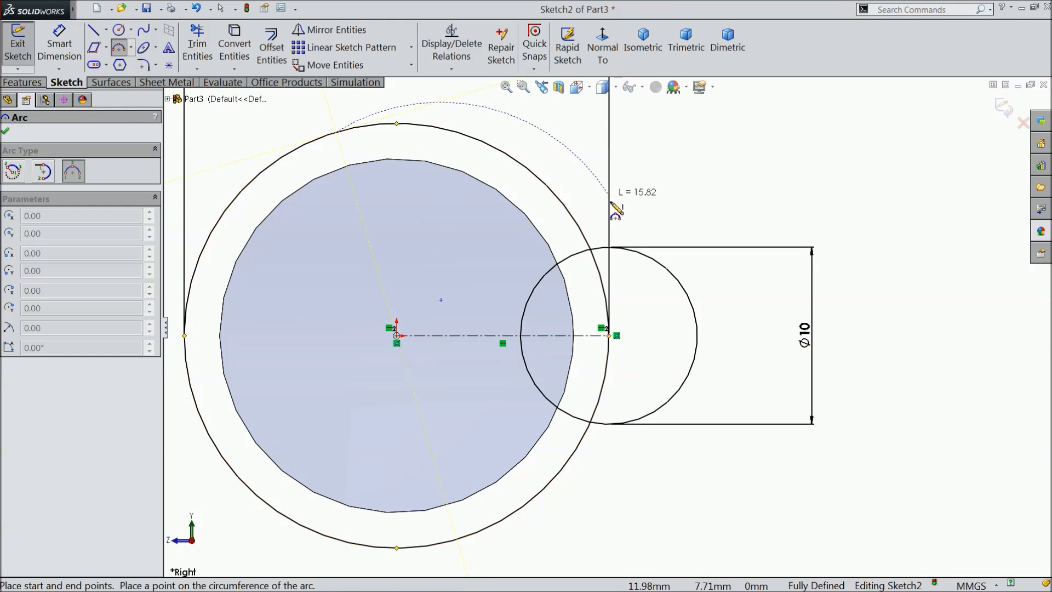
left_click(661, 264)
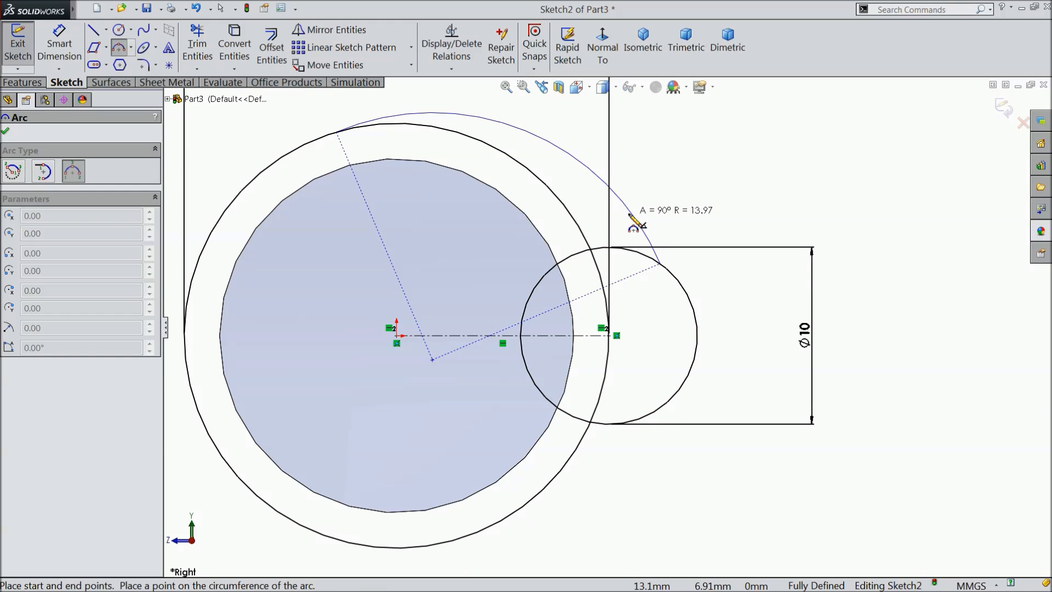
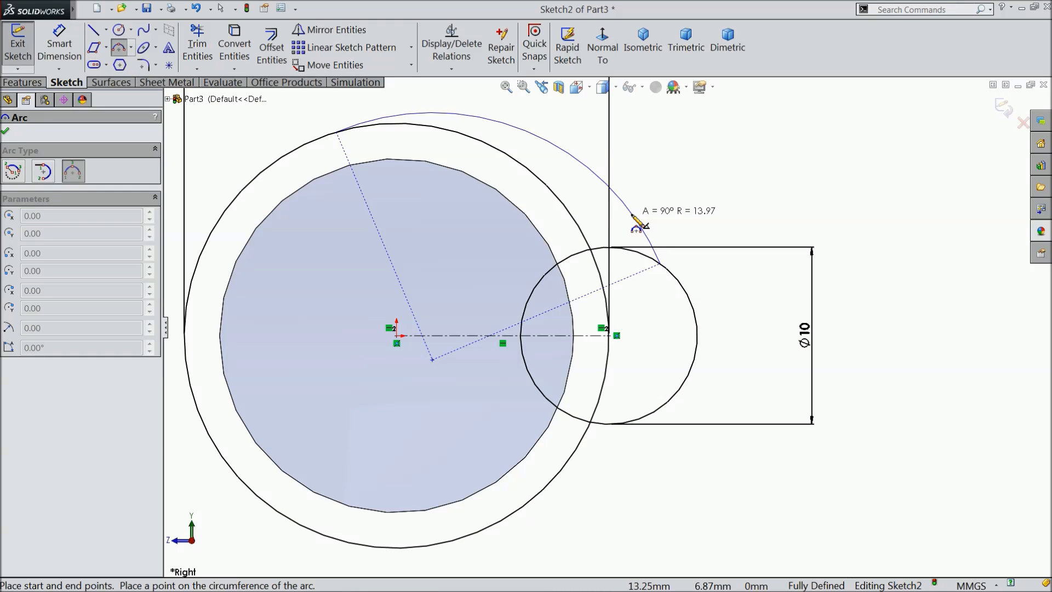
Finish the upper arc at about 14 mm radius and sketch a 3 Point Arc of about 19 mm radius bridging the circles' lower sides.
left_click(636, 222)
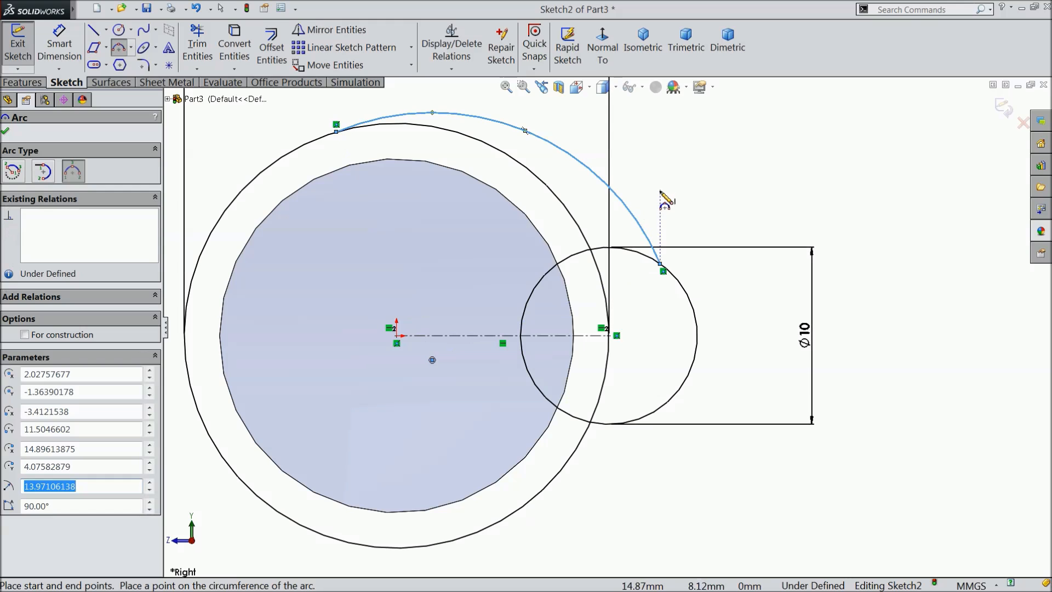
scroll(608, 335, "up", 2)
scroll(631, 438, "down", 2)
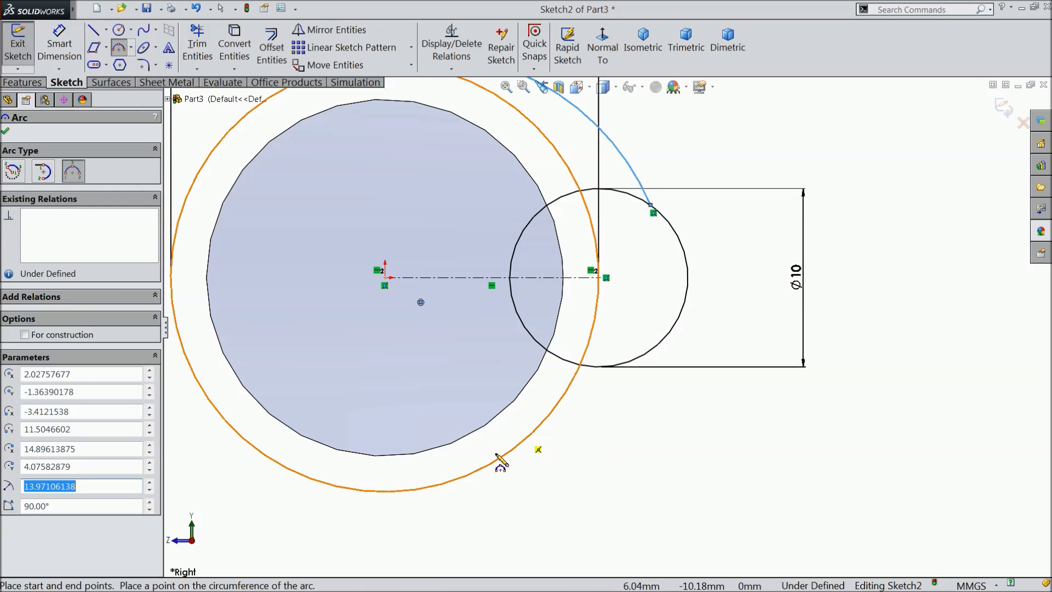
left_click(460, 479)
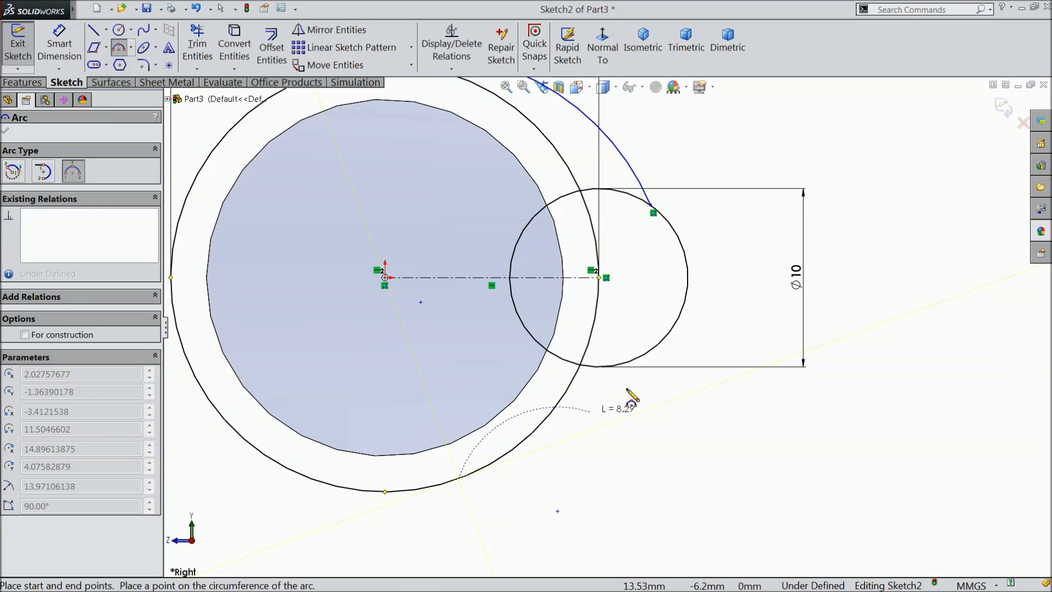
left_click(656, 346)
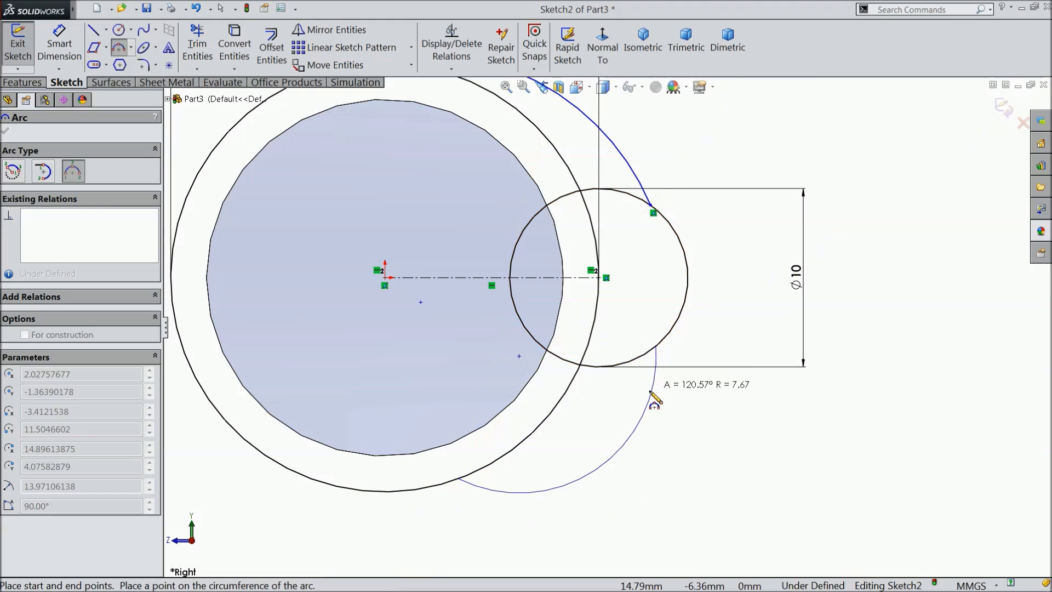
left_click(624, 387)
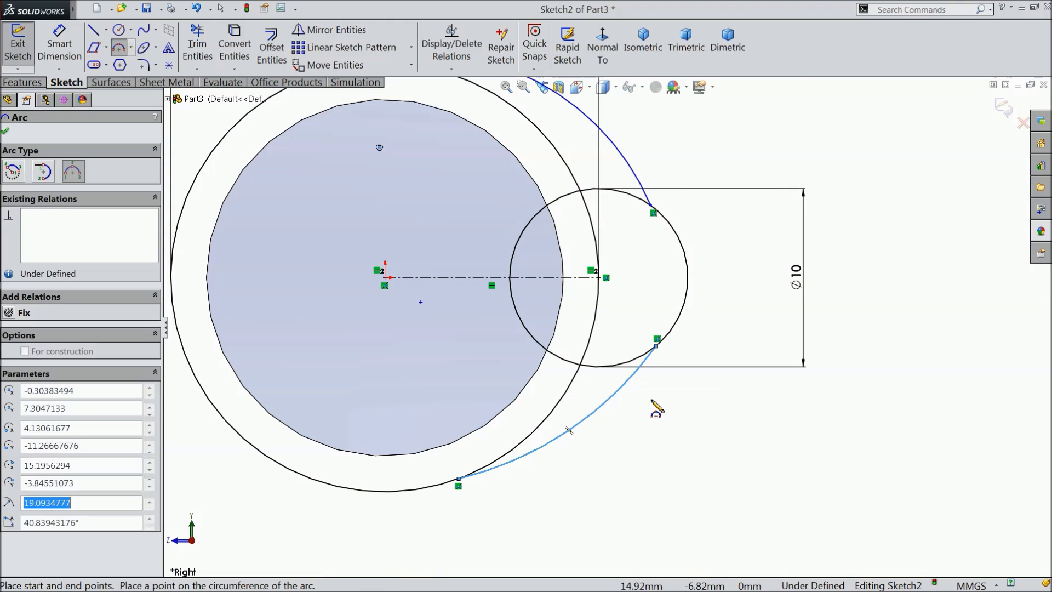
right_click(664, 384)
left_click(696, 122)
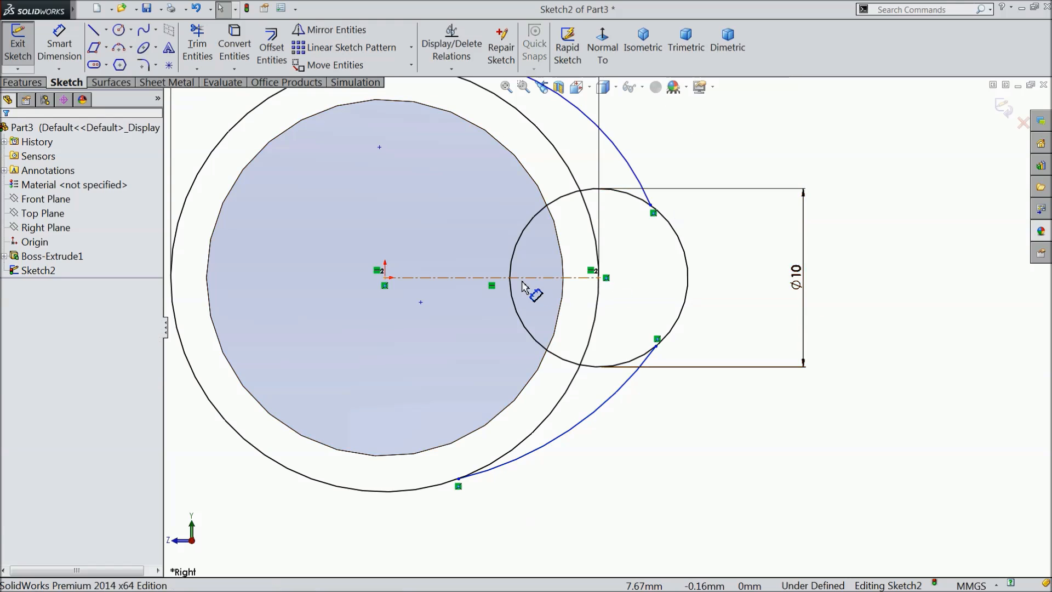
Power trim the portions of the 24 mm and 10 mm circles that lie inside the cam outline.
scroll(551, 290, "up", 2)
left_click(199, 49)
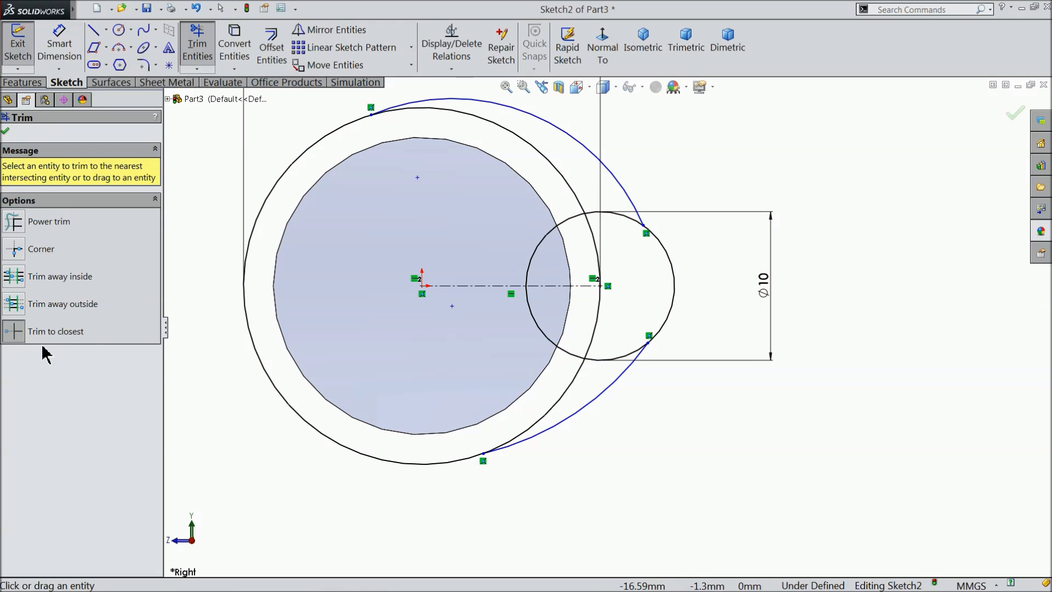
left_click(44, 229)
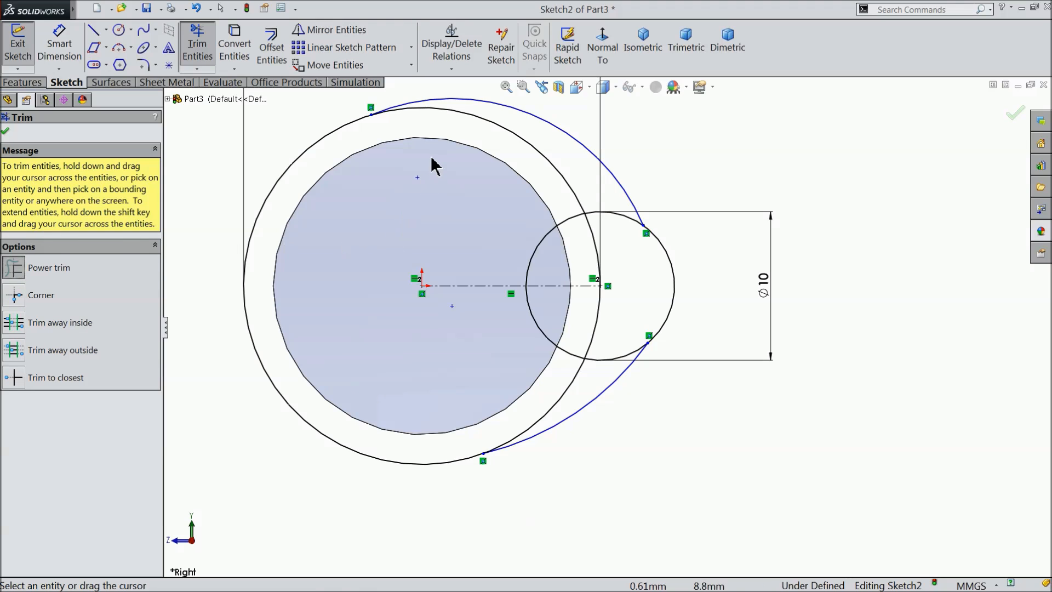
left_click_drag(471, 120, 485, 121)
mouse_move(559, 211)
left_mouse_down()
mouse_move(597, 247)
mouse_move(599, 216)
left_mouse_up()
mouse_move(607, 312)
left_mouse_down()
mouse_move(565, 357)
mouse_move(621, 361)
left_mouse_up()
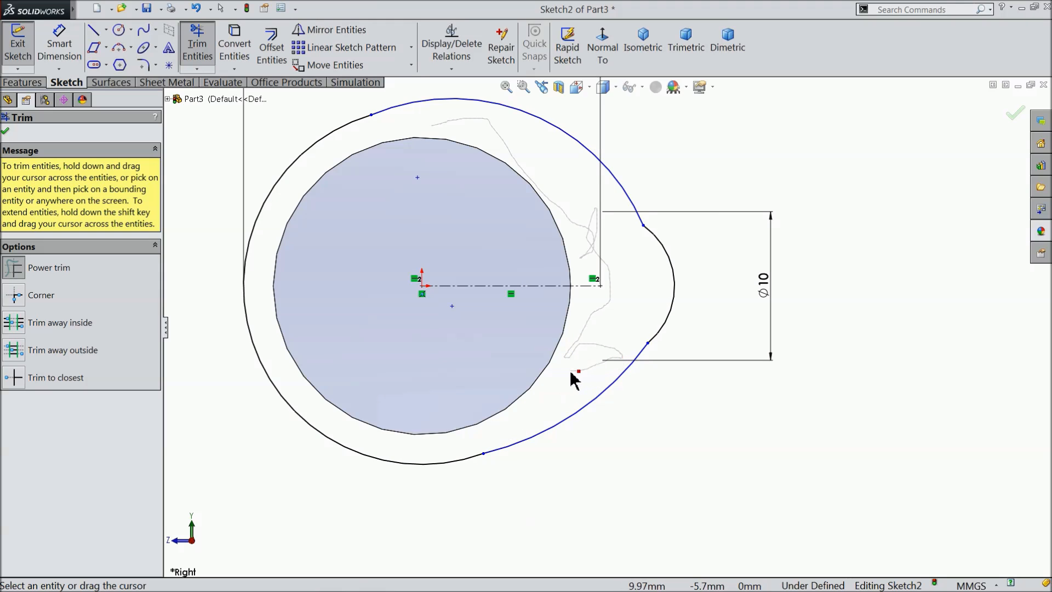
left_click_drag(570, 372, 545, 353)
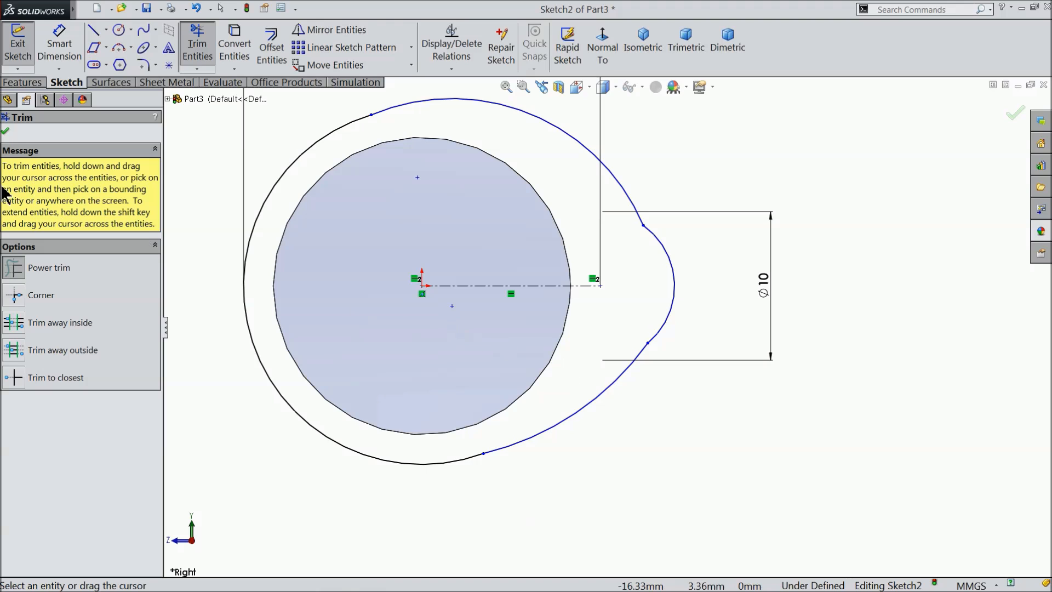
left_click(5, 132)
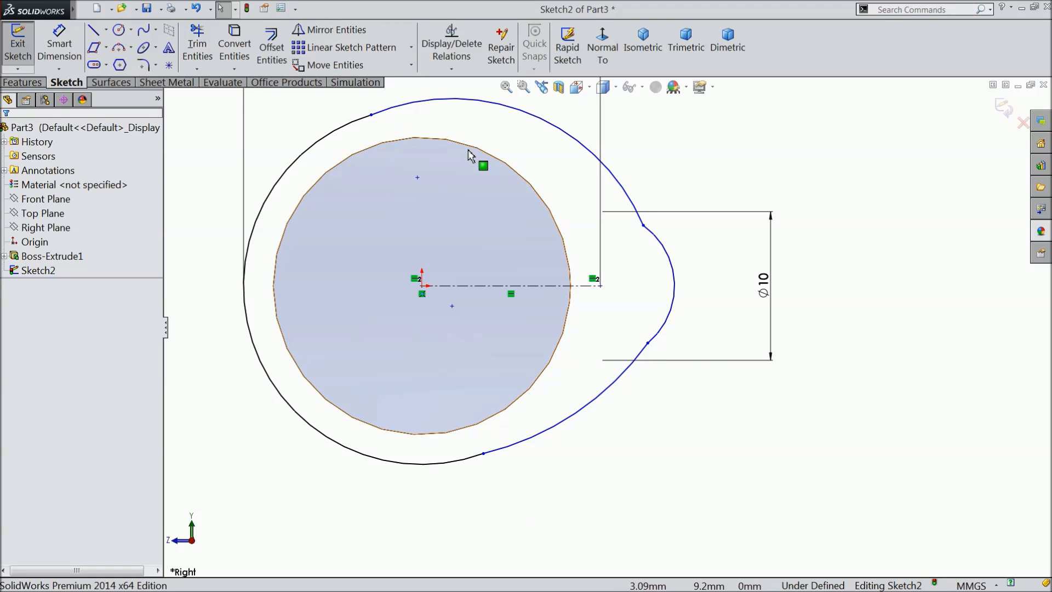
Try to make the upper bridging arc tangent to the 24 mm arc and to the 10 mm nose arc.
scroll(458, 163, "up", 1)
scroll(457, 168, "down", 1)
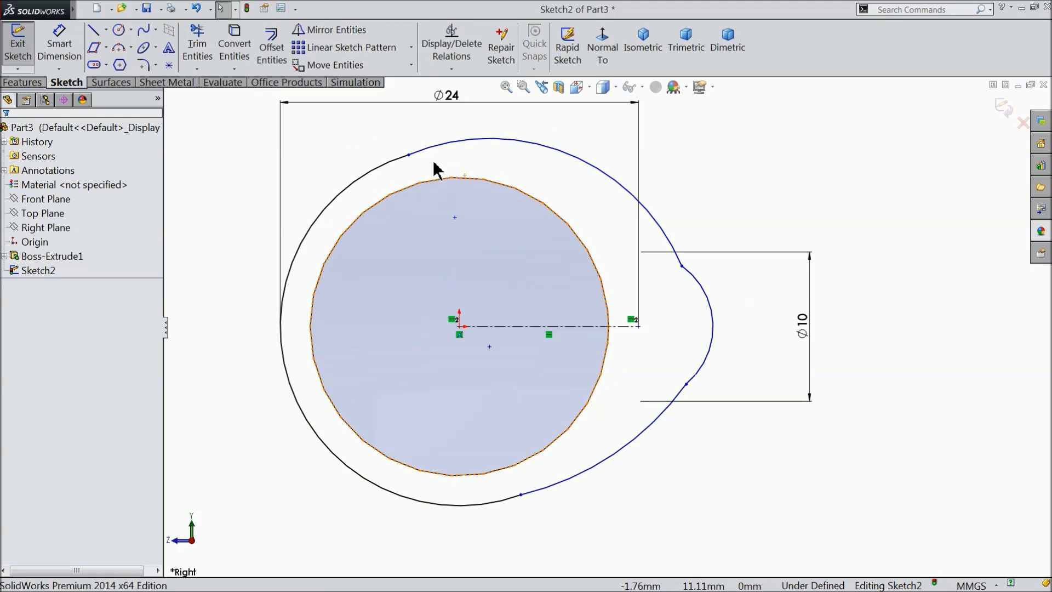
left_click(422, 153)
left_click(381, 170, "ctrl")
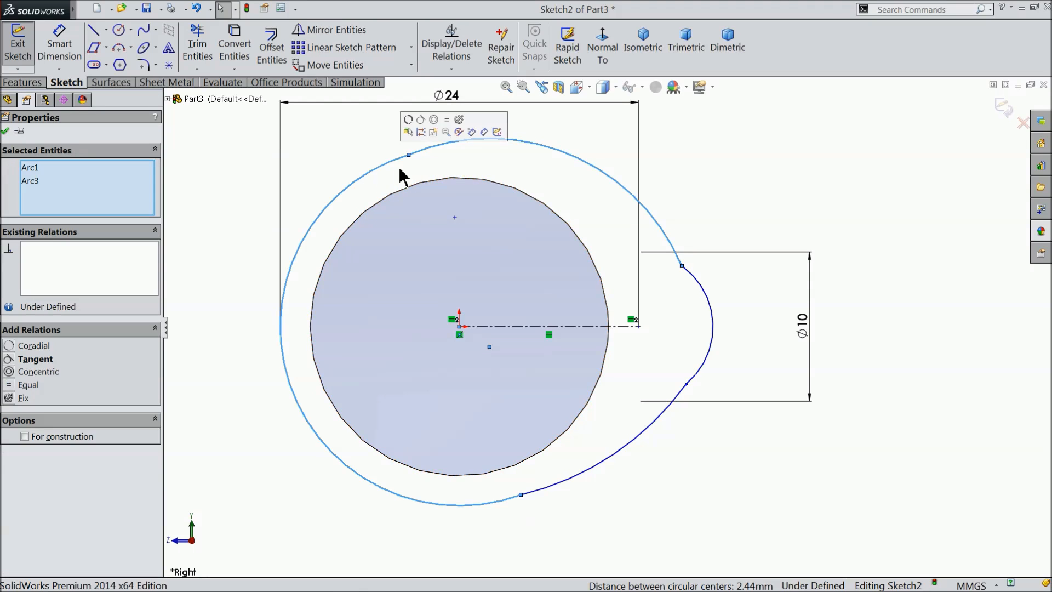
left_click(419, 133)
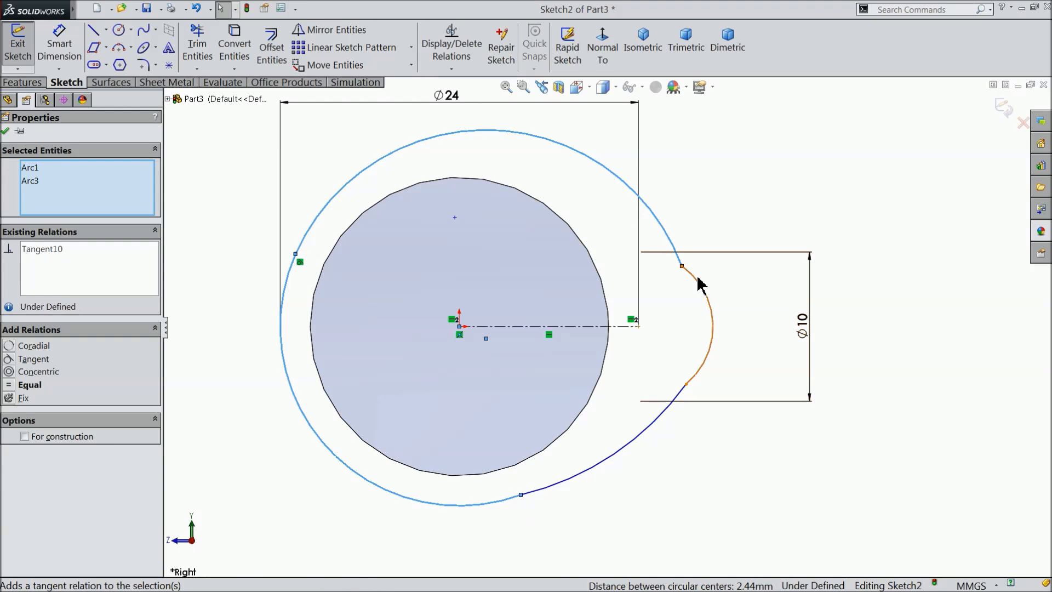
left_click(695, 282)
left_click(676, 250, "ctrl")
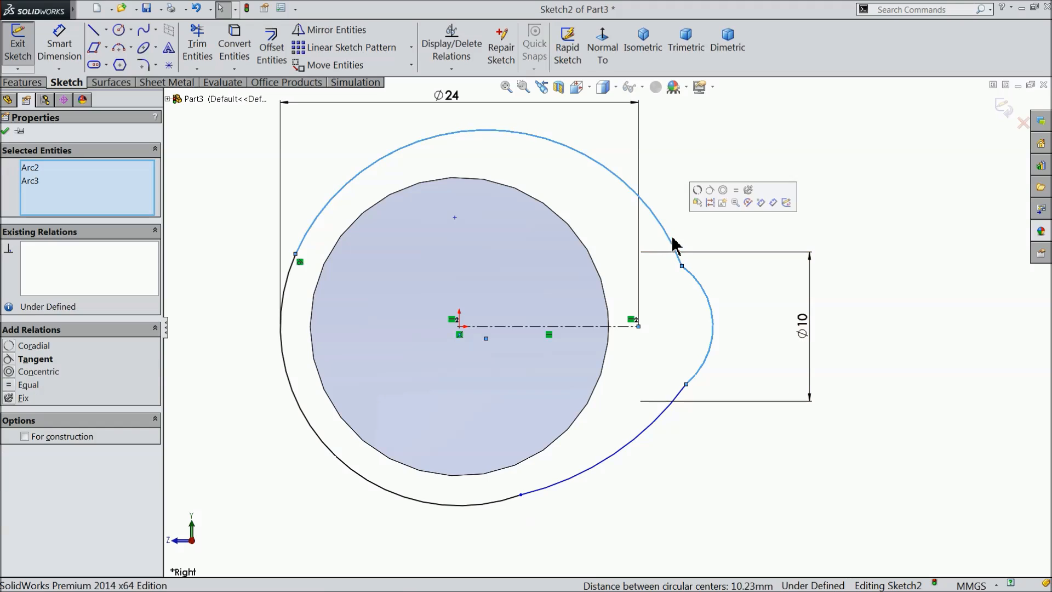
left_click(710, 190)
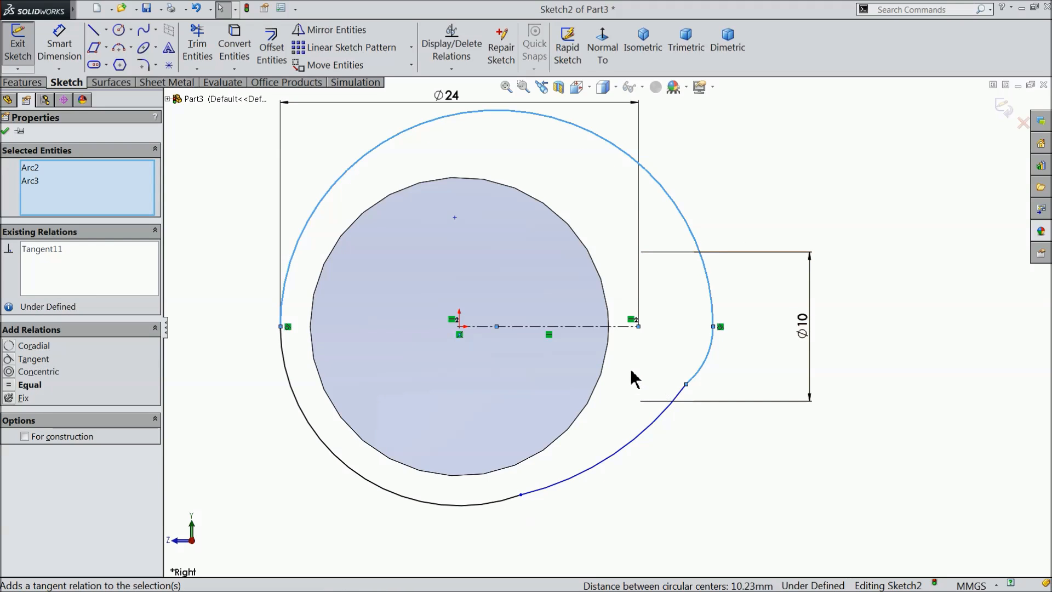
Undo both tangent relations on the upper bridging arc.
left_click(196, 9)
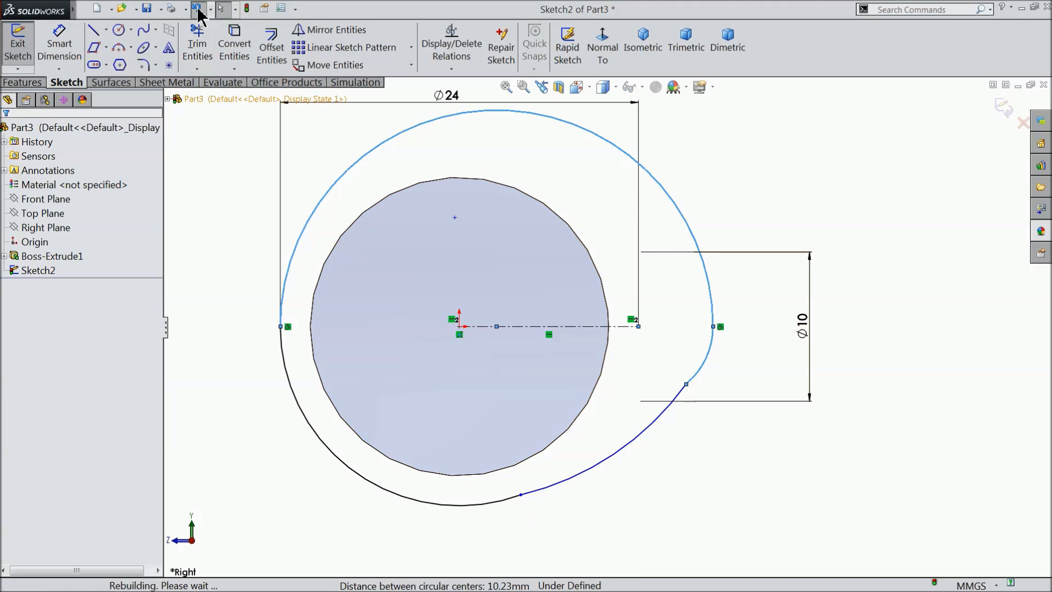
left_click(198, 9)
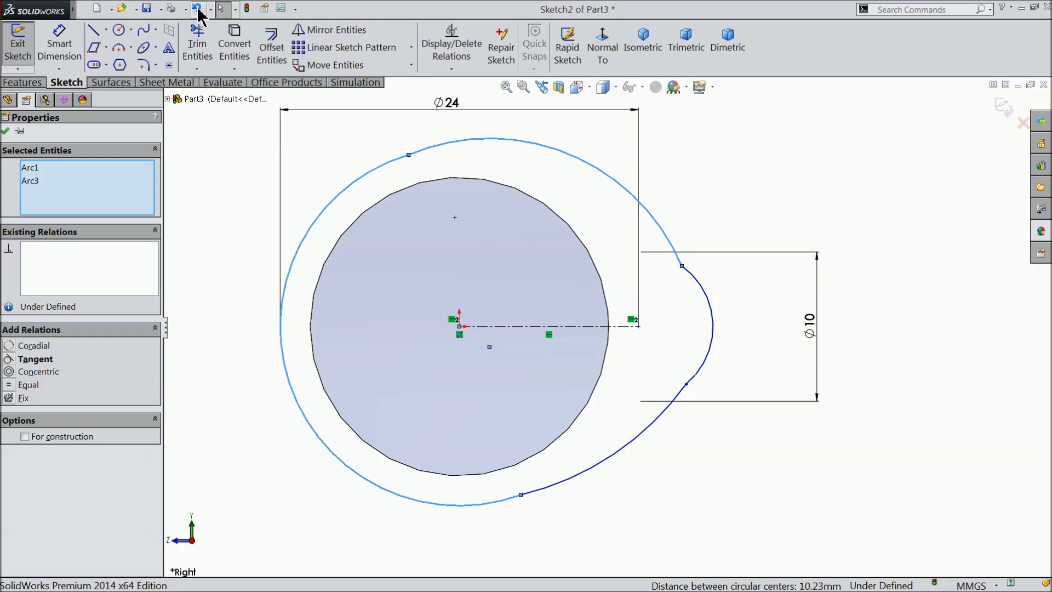
left_click(251, 191)
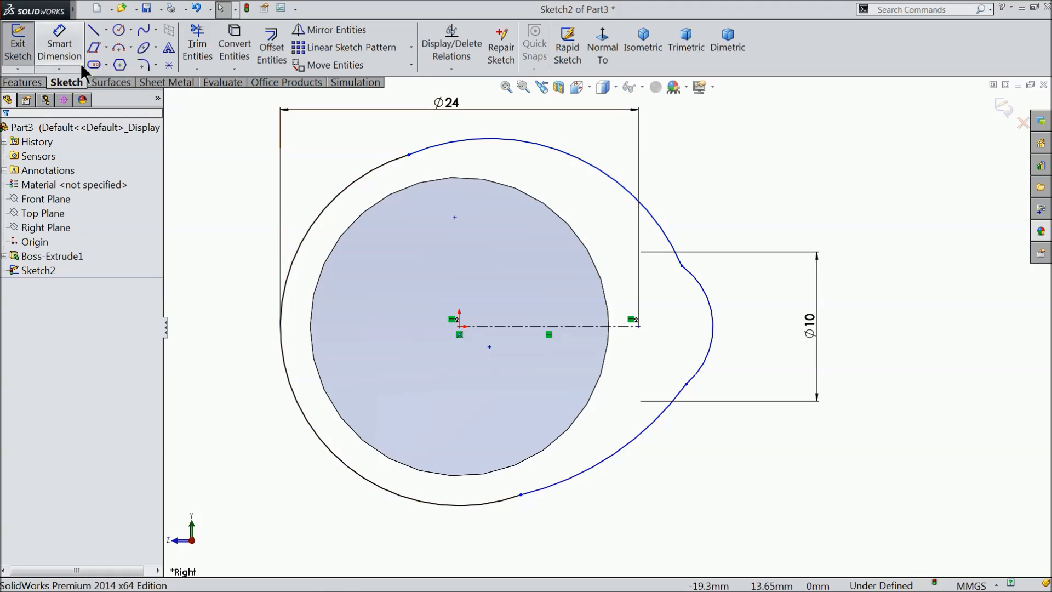
Dimension the upper bridging arc's radius to 16 mm.
left_click(59, 55)
scroll(559, 265, "up", 2)
left_click(615, 205)
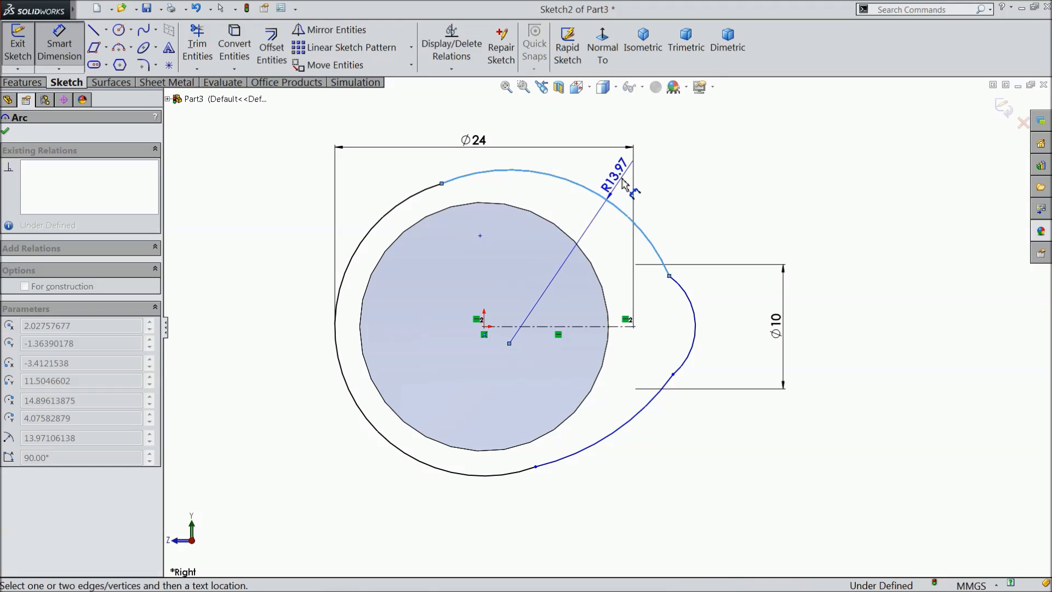
left_click(623, 175)
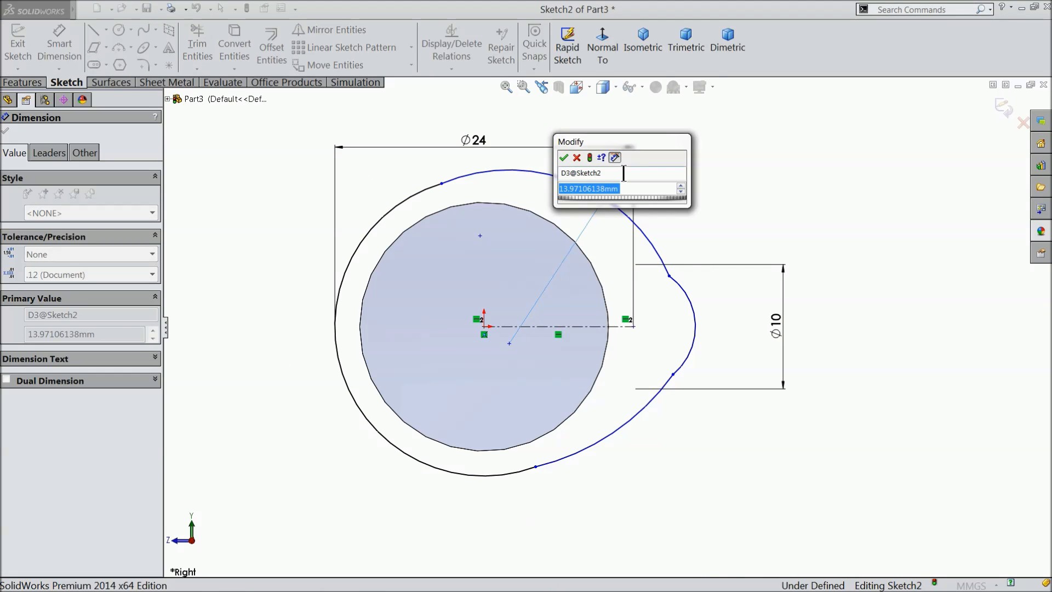
type("16")
left_click(563, 158)
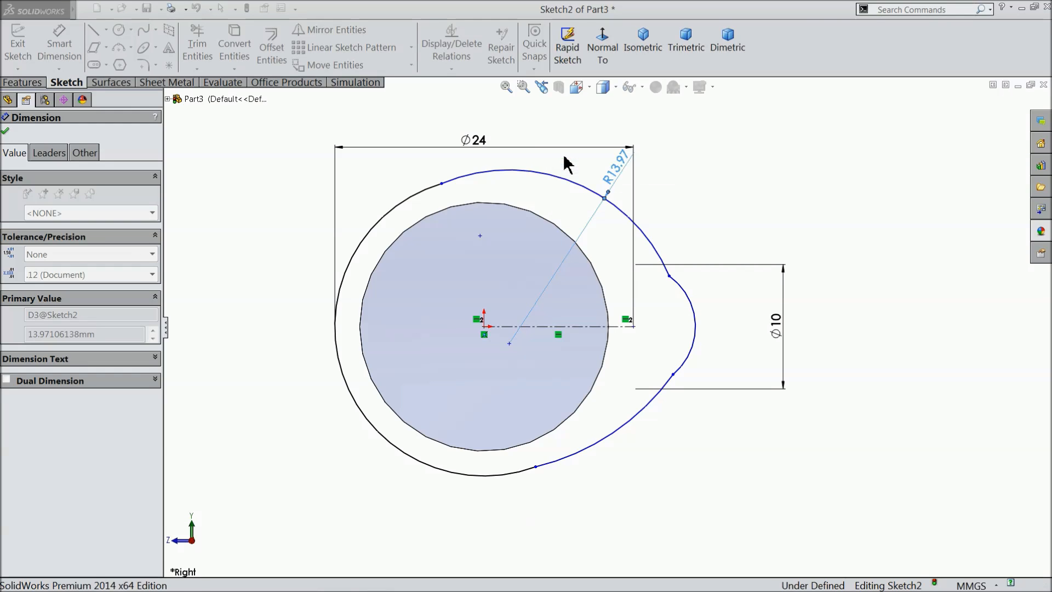
Dimension the lower bridging arc's radius to 40 mm.
left_click(633, 430)
left_click(638, 438)
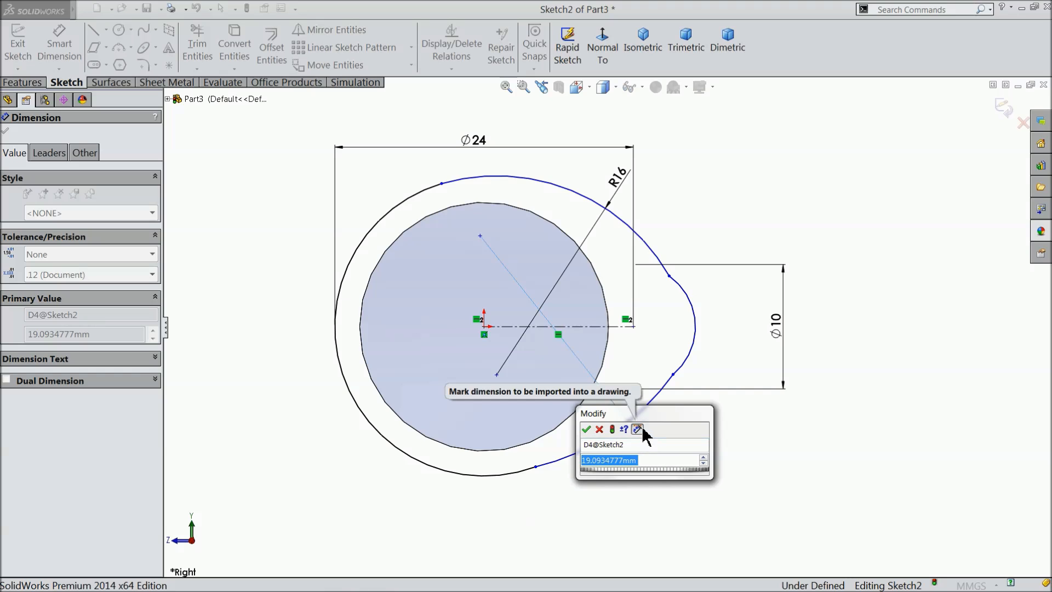
type("40")
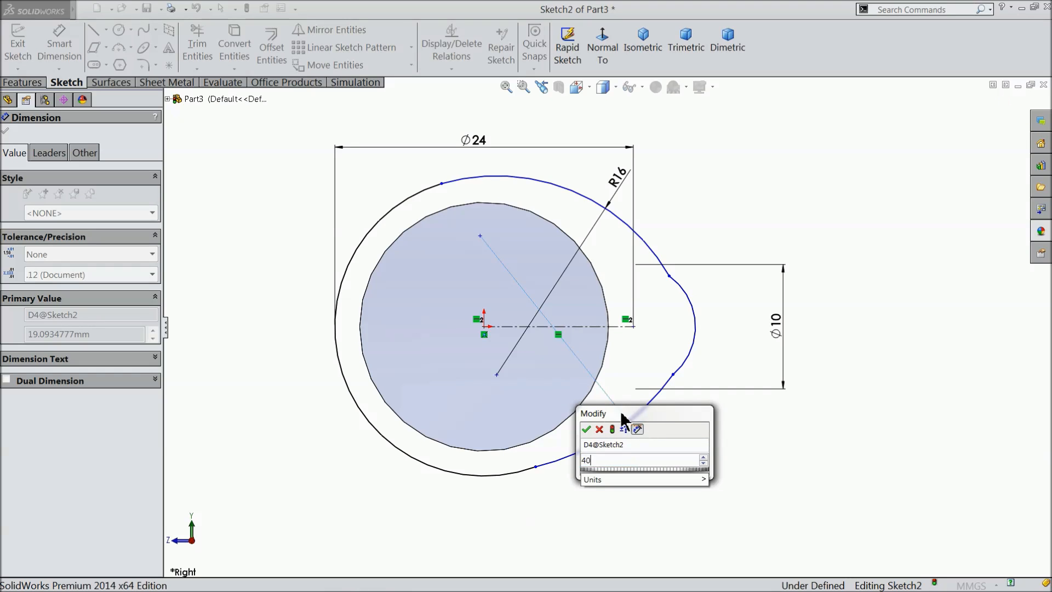
left_click(582, 432)
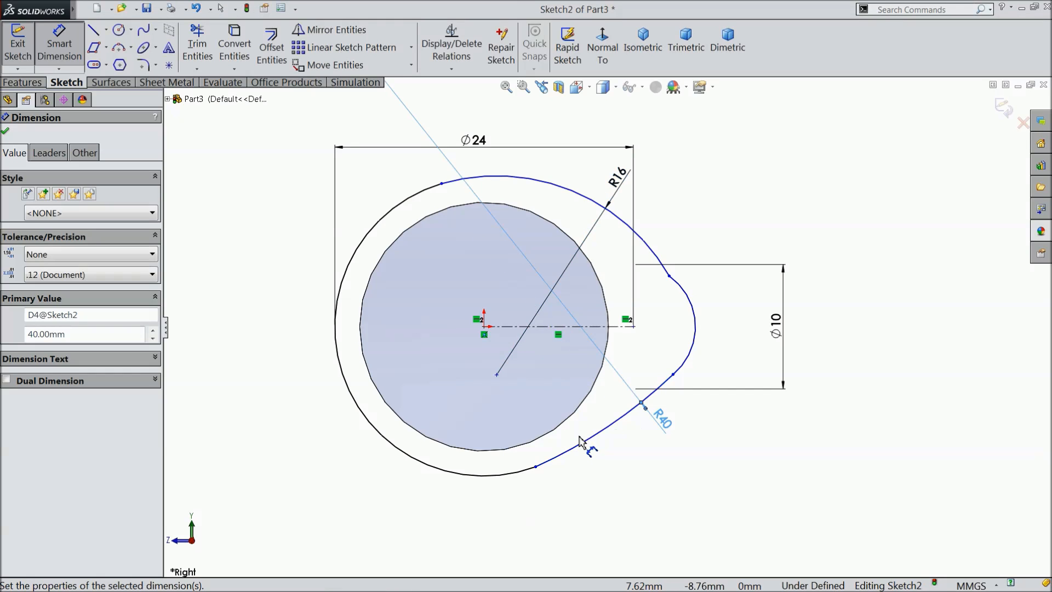
scroll(712, 348, "down", 1)
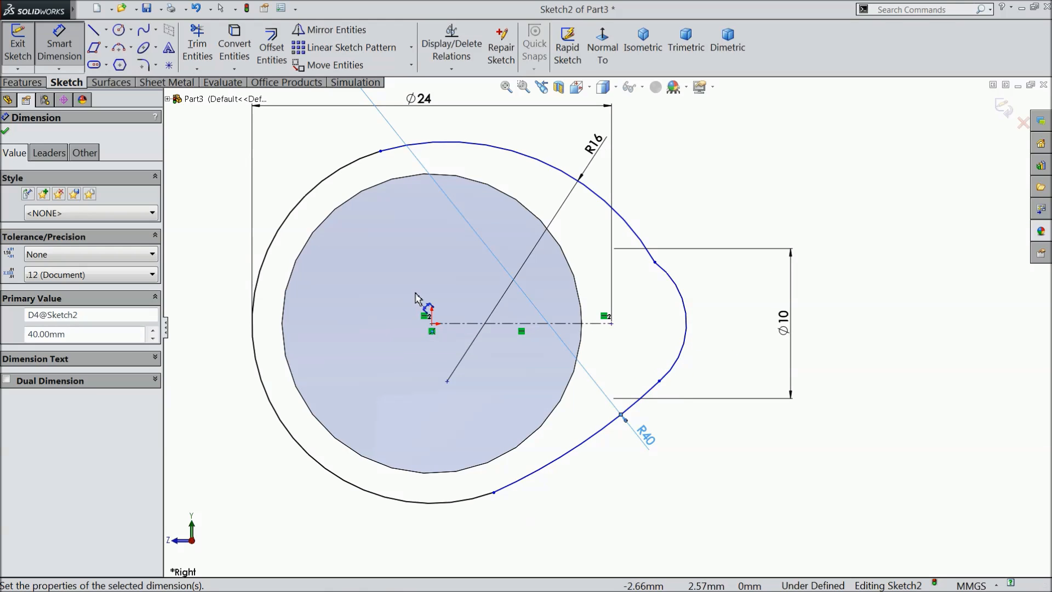
left_click(5, 131)
Make the 10 mm nose arc tangent to both the upper R16 arc and the lower R40 arc.
scroll(682, 329, "down", 2)
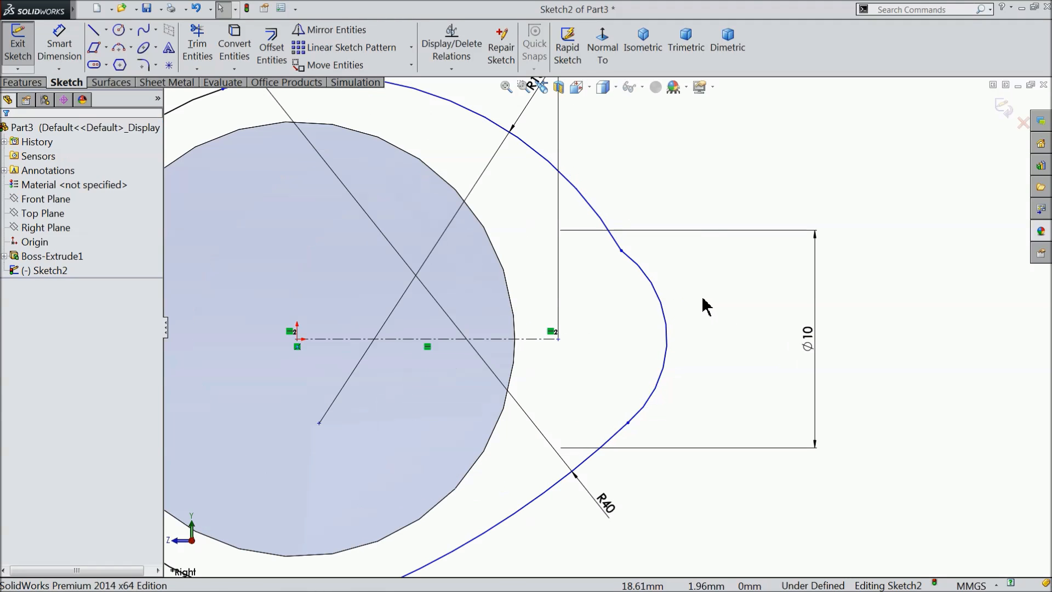
left_click(634, 268)
left_click(615, 241, "ctrl")
left_click(654, 191)
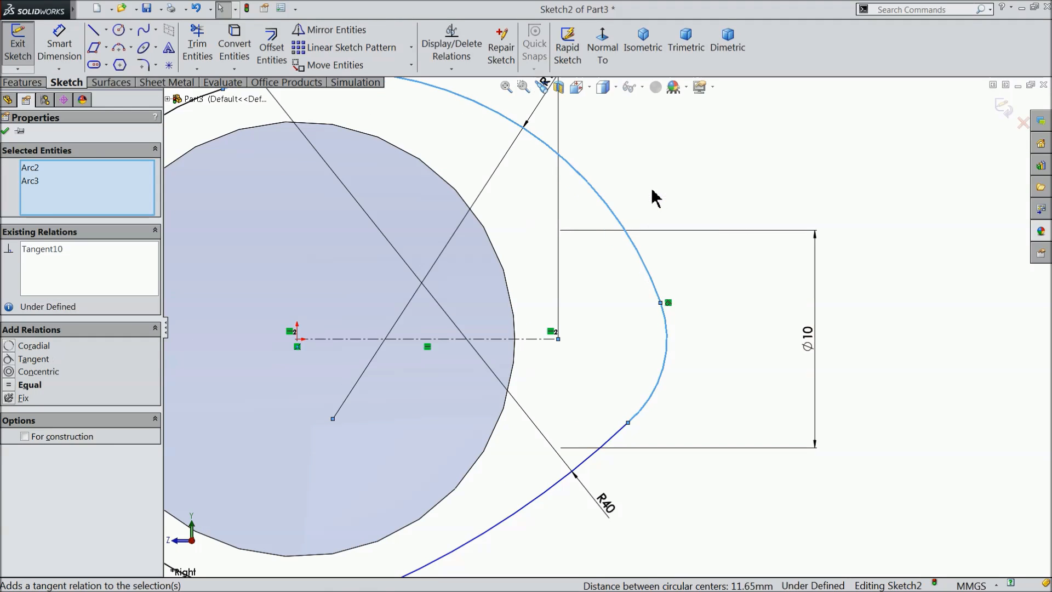
left_click(613, 437)
left_click(640, 413, "ctrl")
left_click(683, 371)
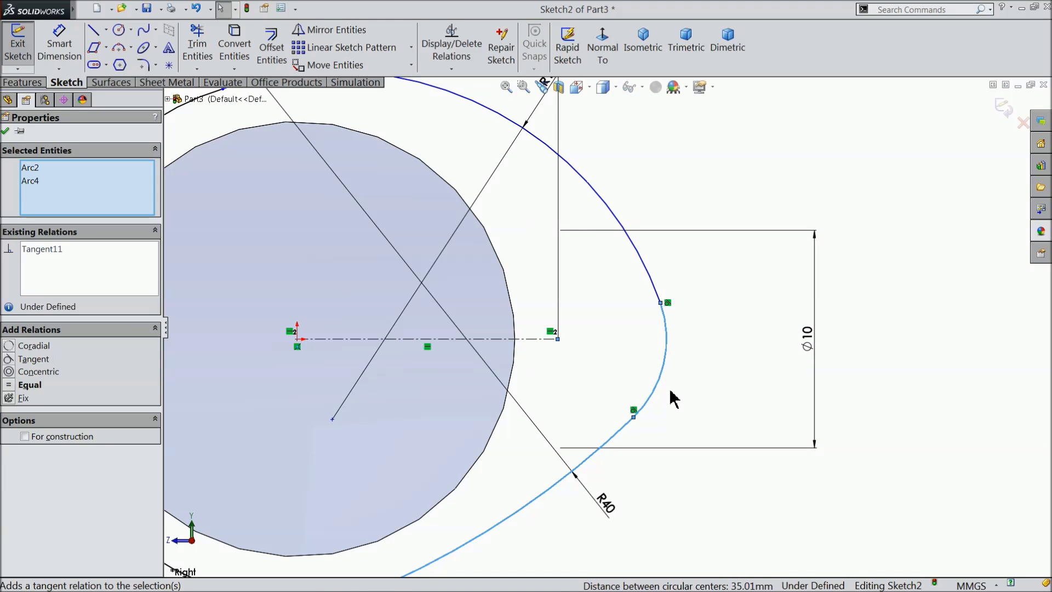
left_click(683, 333)
Make the 24 mm base arc tangent to both the upper R16 arc and the lower R40 arc.
scroll(612, 322, "up", 3)
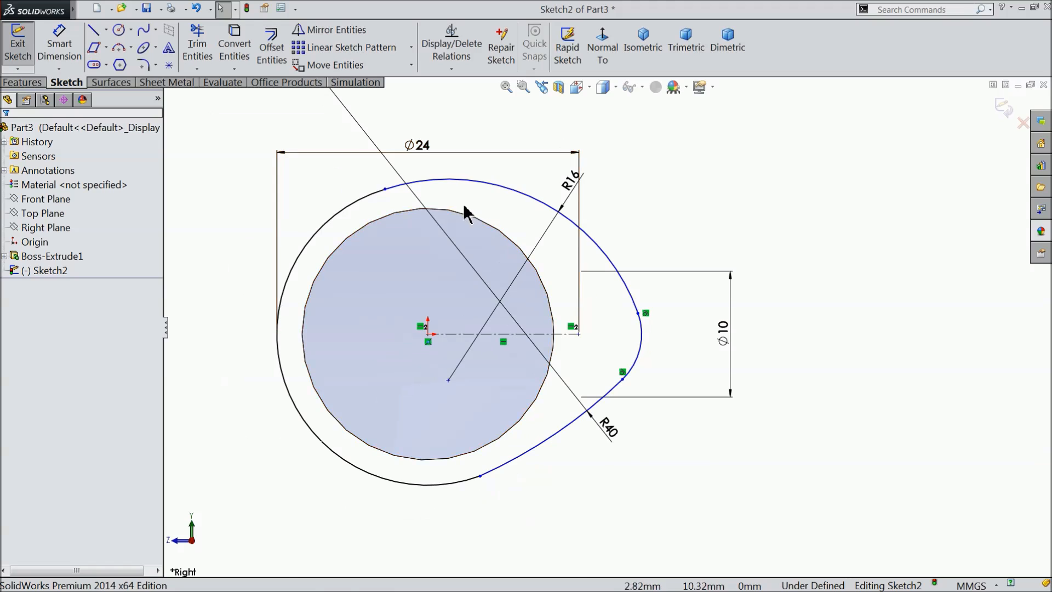
scroll(427, 184, "down", 3)
left_click(382, 192)
left_click(382, 193, "ctrl")
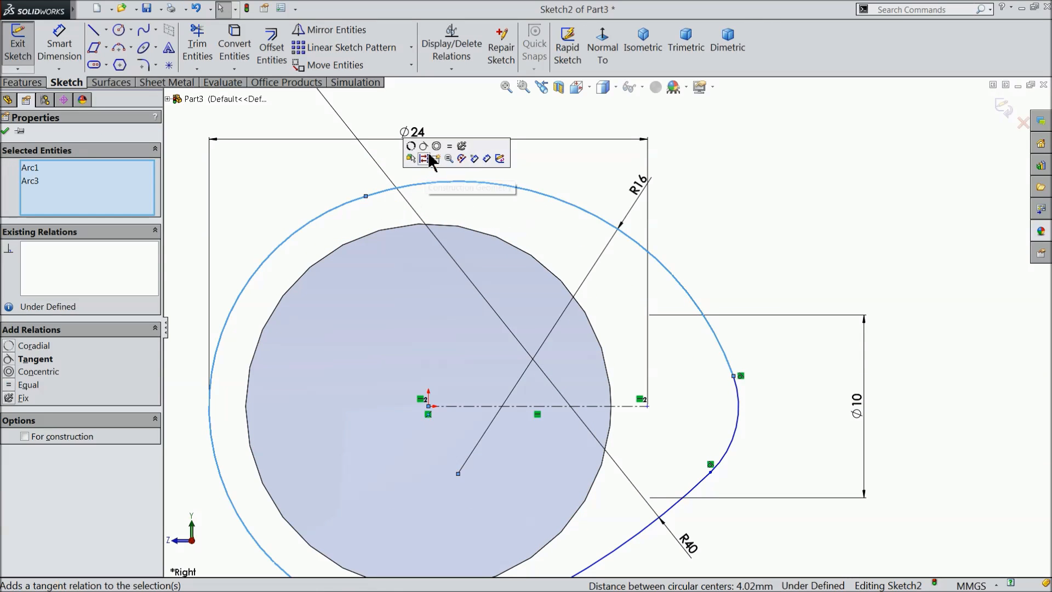
left_click(430, 159)
key("z")
left_click(684, 233)
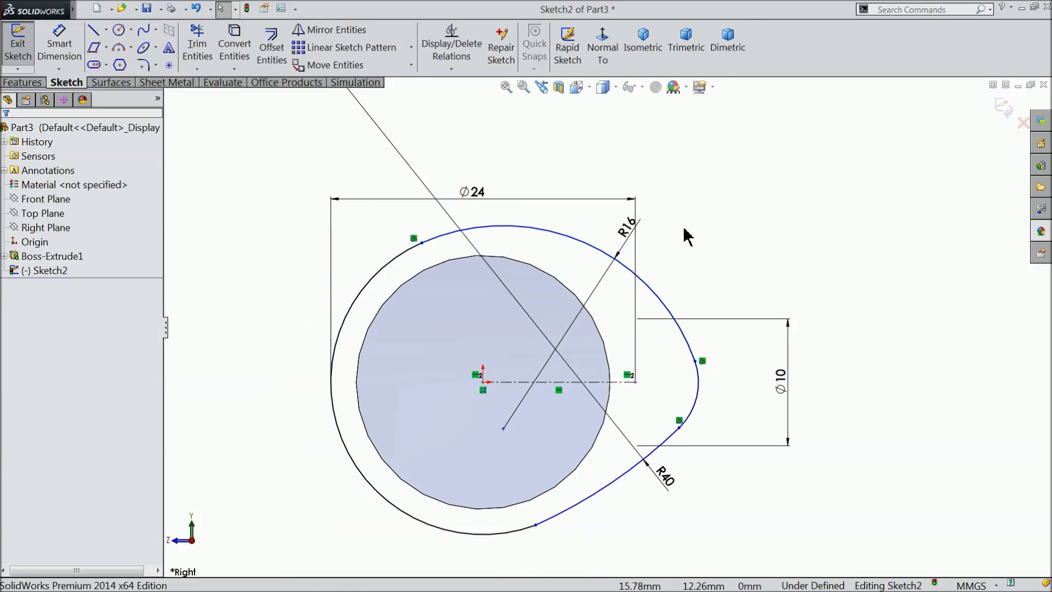
scroll(558, 491, "down", 3)
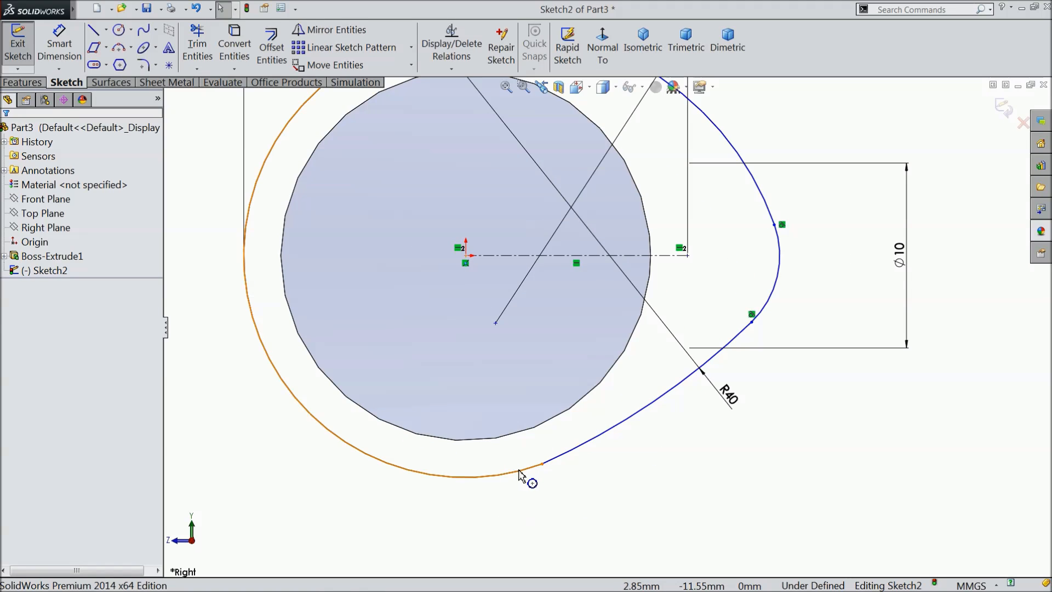
left_click(521, 474)
left_click(566, 459, "ctrl")
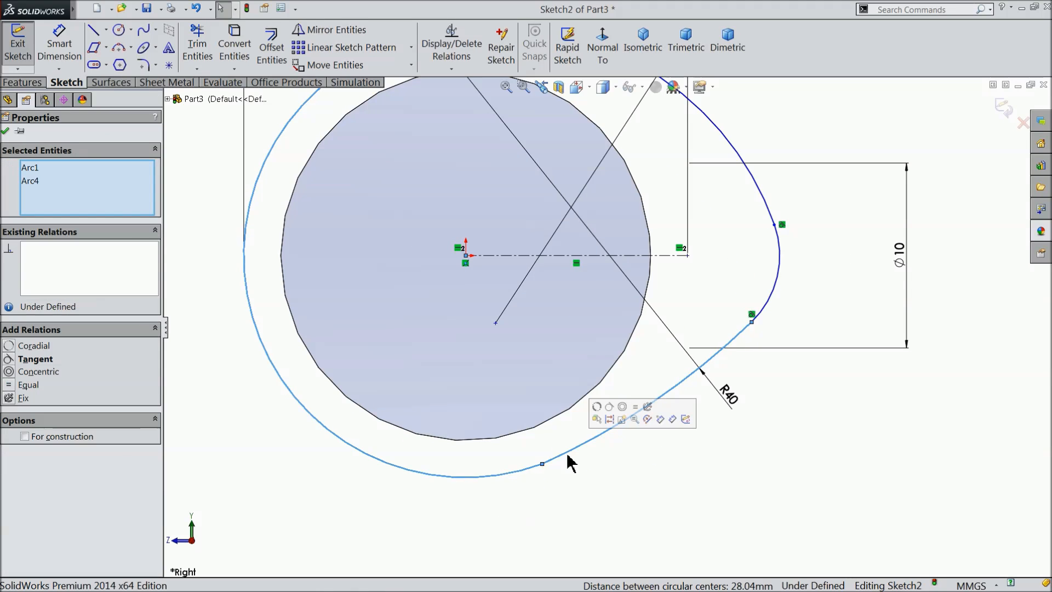
left_click(614, 415)
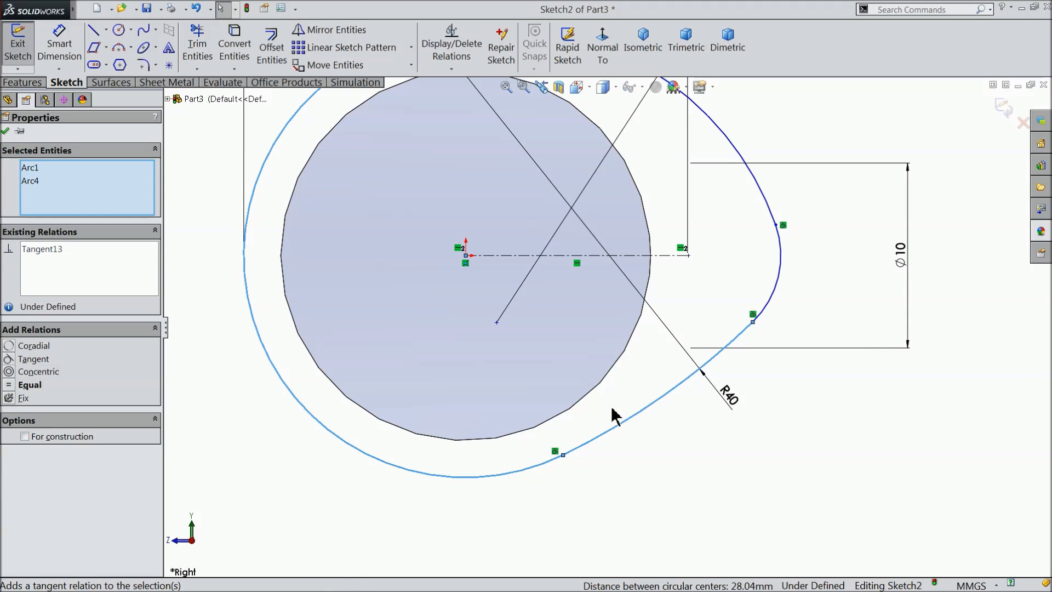
Accept the tangent relation and dimension the arc length of the lobe's lower R40 bridging arc to 12.5 mm.
left_click(5, 130)
scroll(665, 228, "up", 4)
scroll(623, 247, "down", 2)
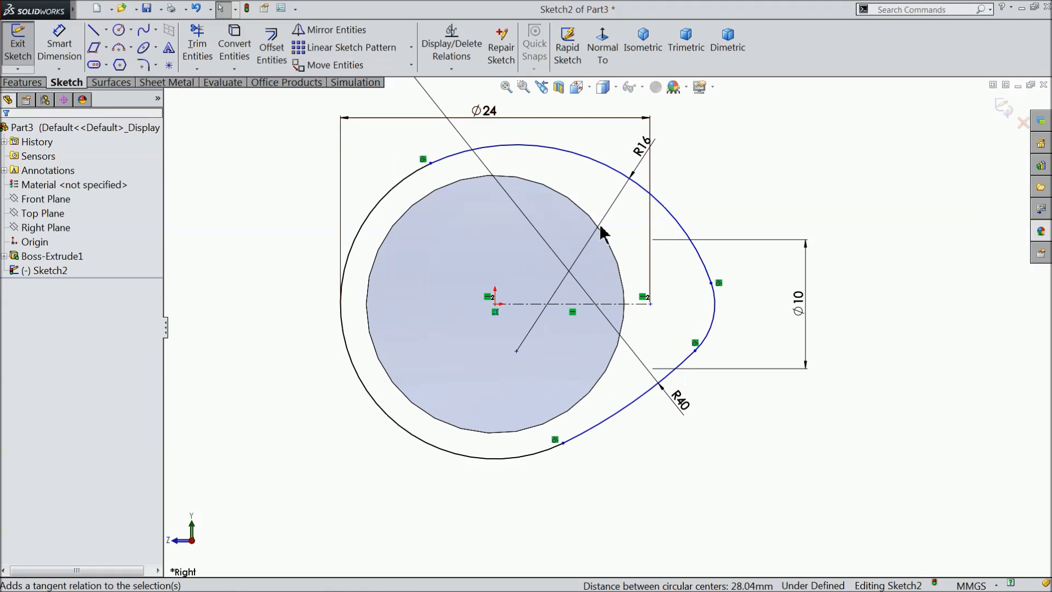
left_click(59, 44)
scroll(682, 396, "up", 4)
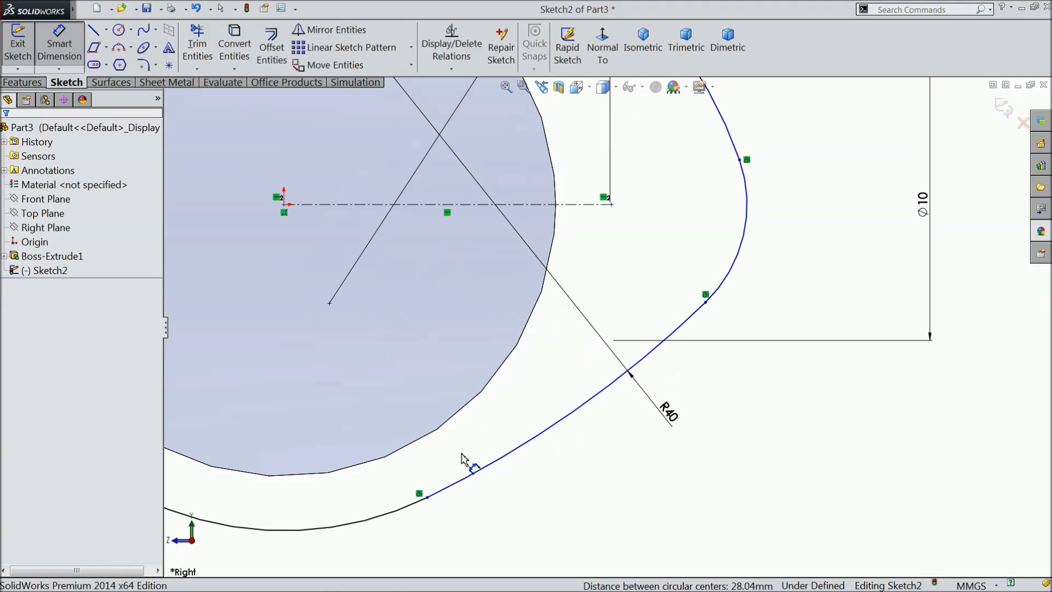
left_click(428, 497)
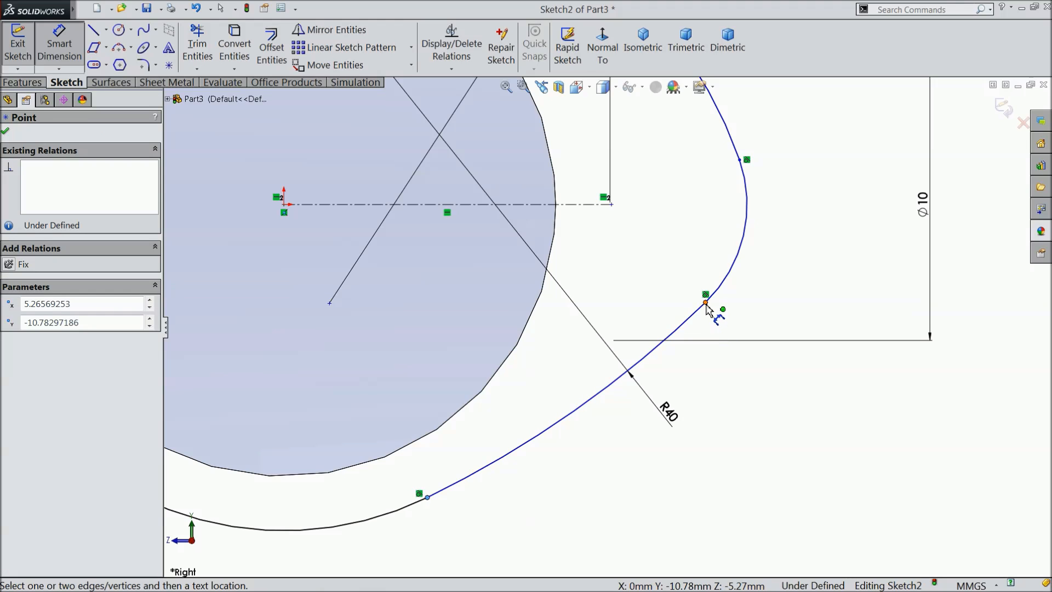
left_click(706, 303)
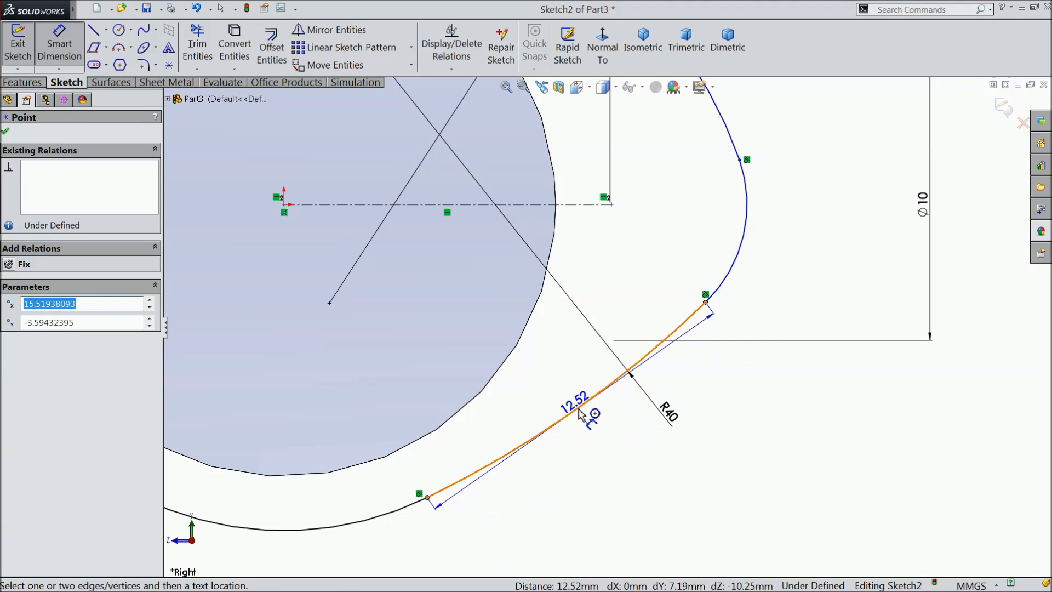
left_click(615, 441)
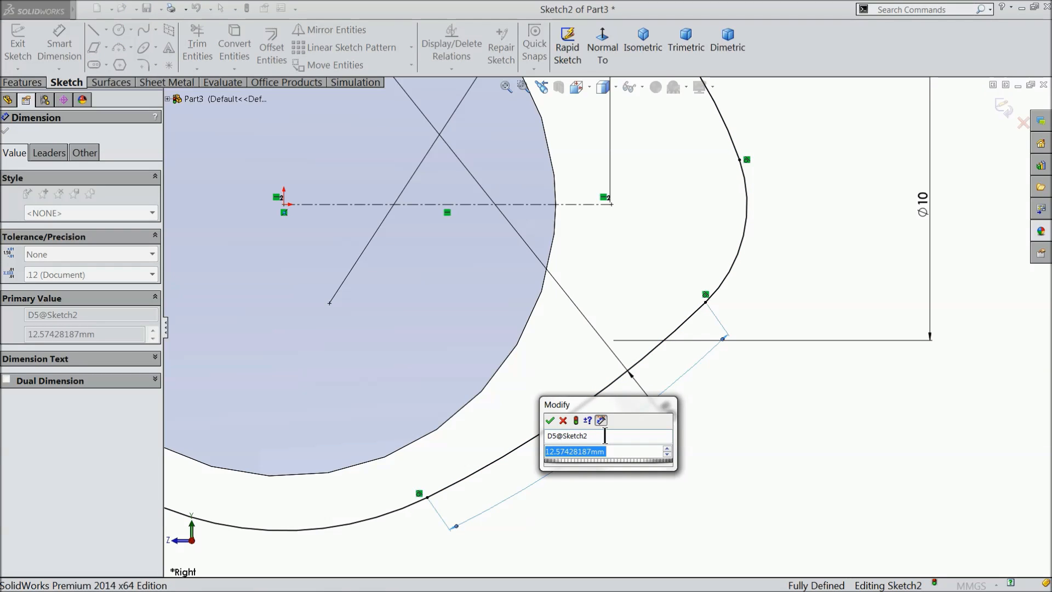
type("12.5")
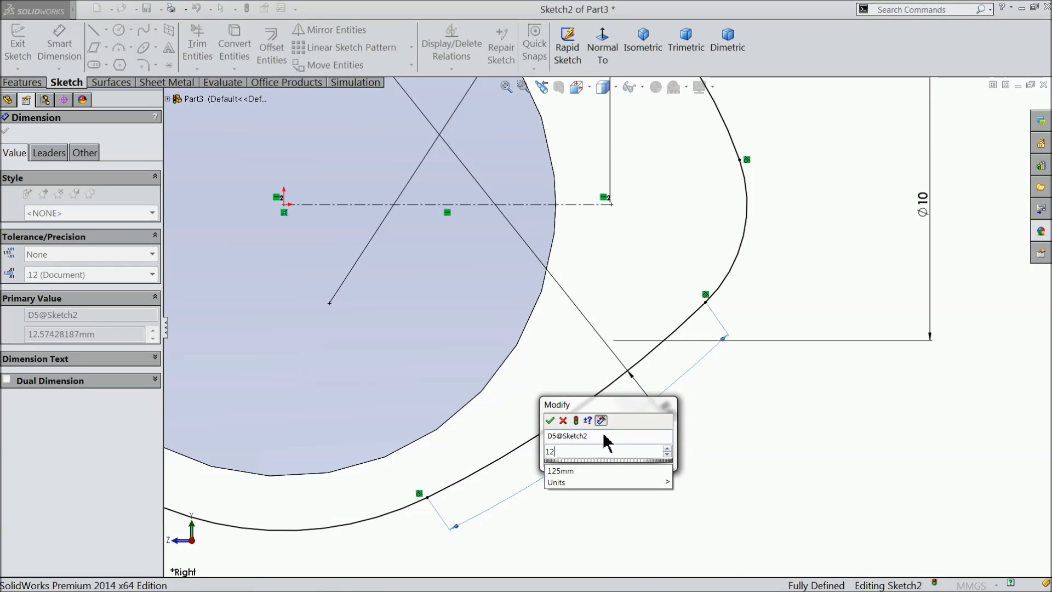
left_click(550, 421)
scroll(521, 368, "up", 3)
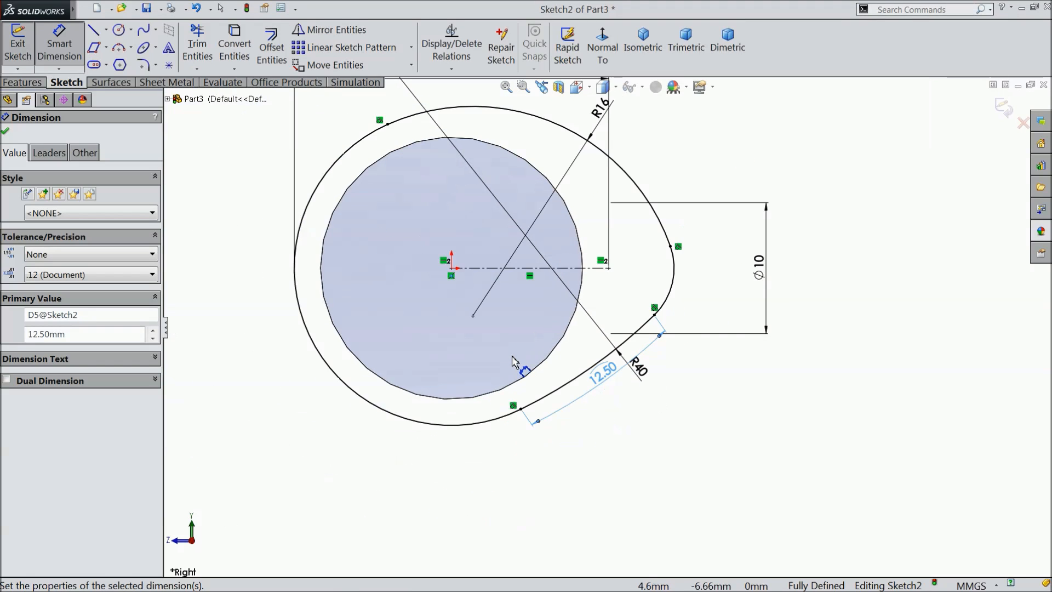
left_click(6, 132)
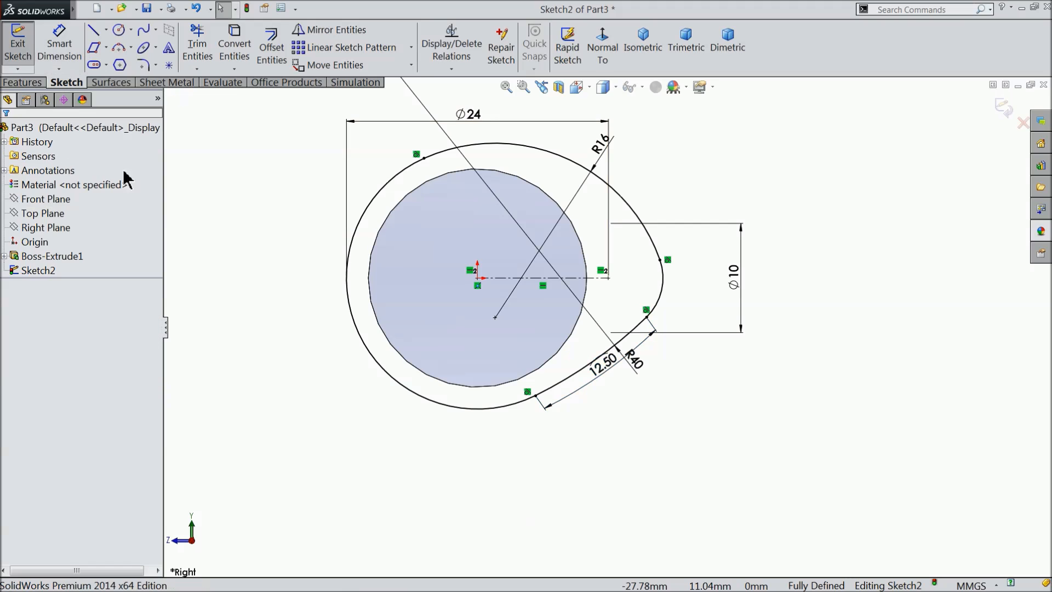
Set up a boss extrusion of the cam profile with a Mid Plane end condition and a depth of 15 mm.
left_click(22, 82)
left_click(24, 51)
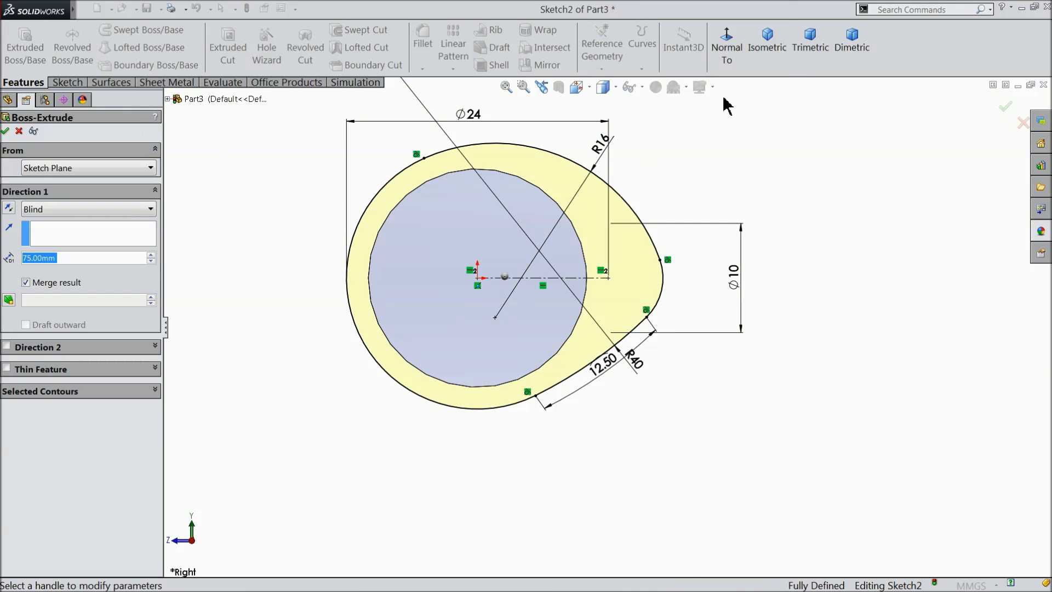
left_click(772, 37)
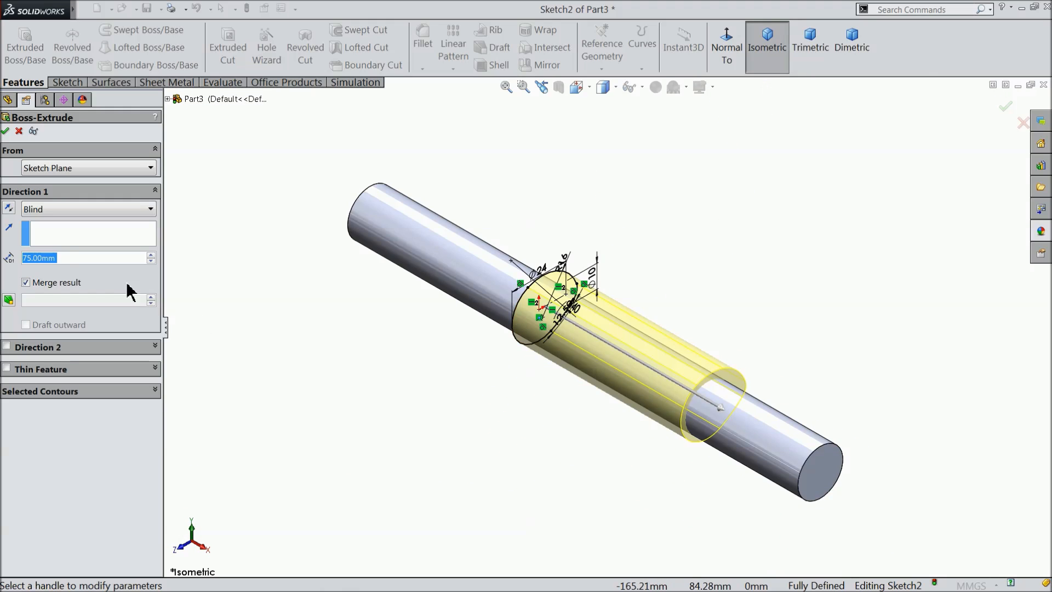
type("15")
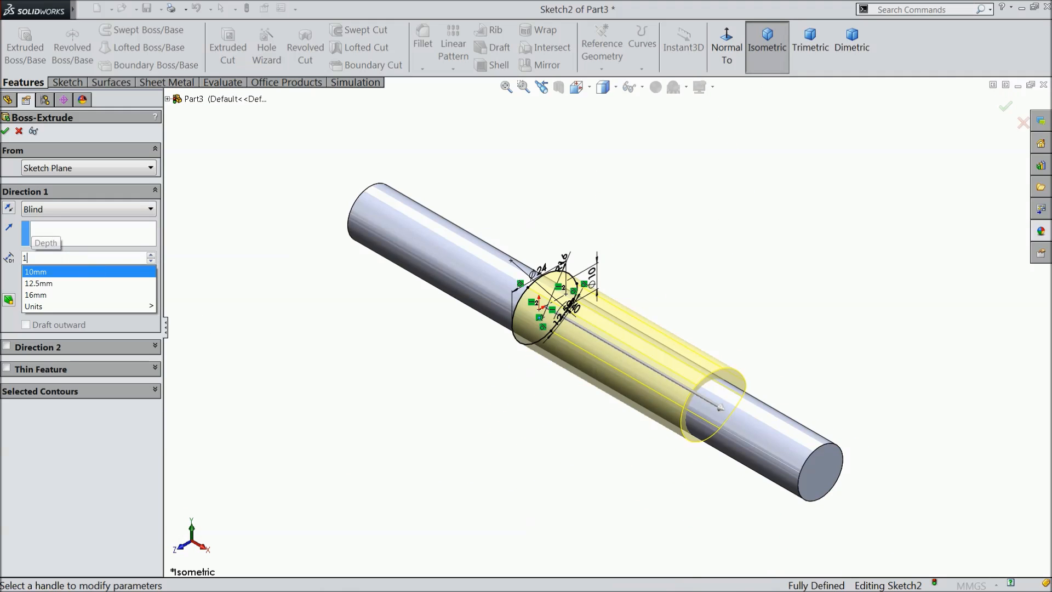
left_click(231, 235)
left_click(38, 213)
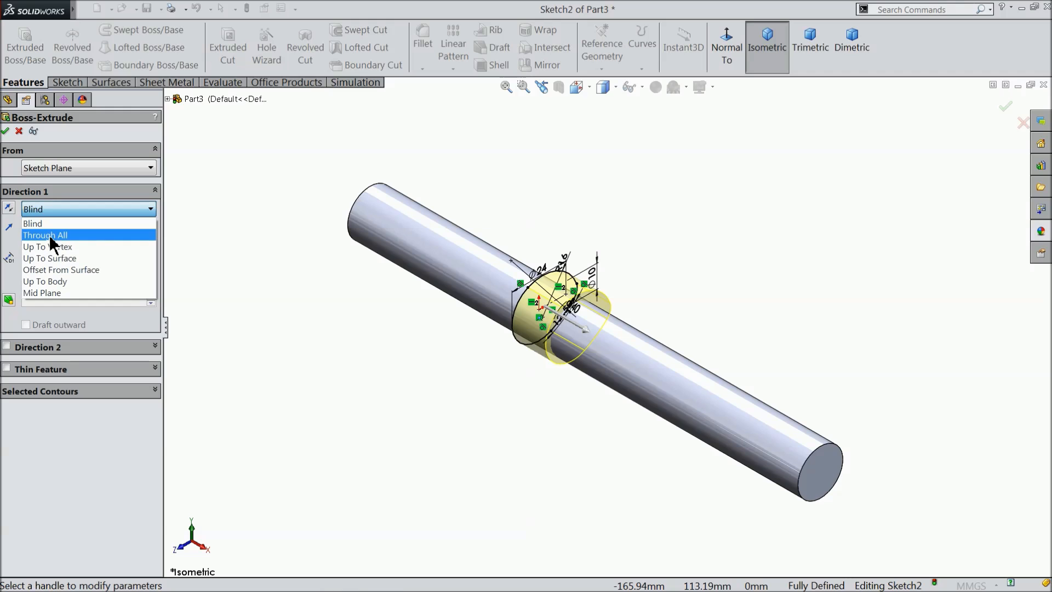
left_click(59, 297)
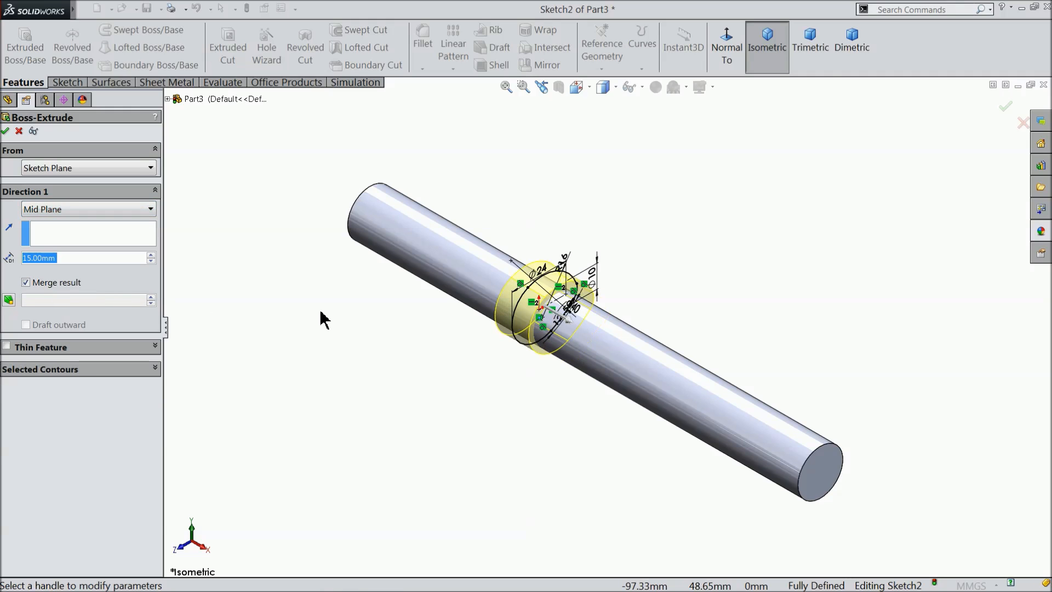
scroll(592, 310, "down", 3)
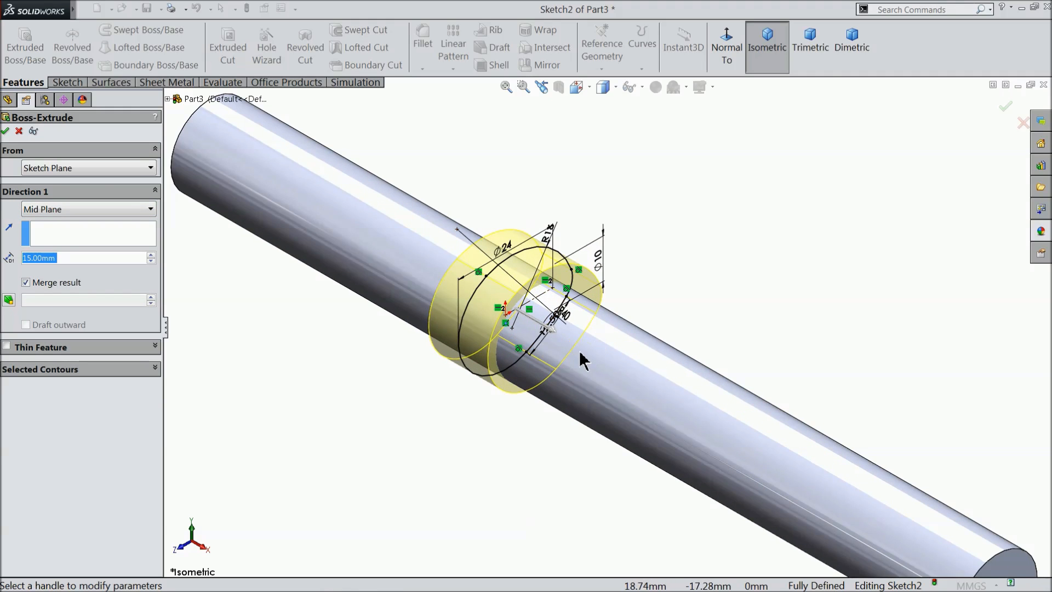
Start the cam extrusion at a 15 mm offset from the sketch plane and create it as a separate, unmerged body.
left_click(67, 168)
left_click(39, 220)
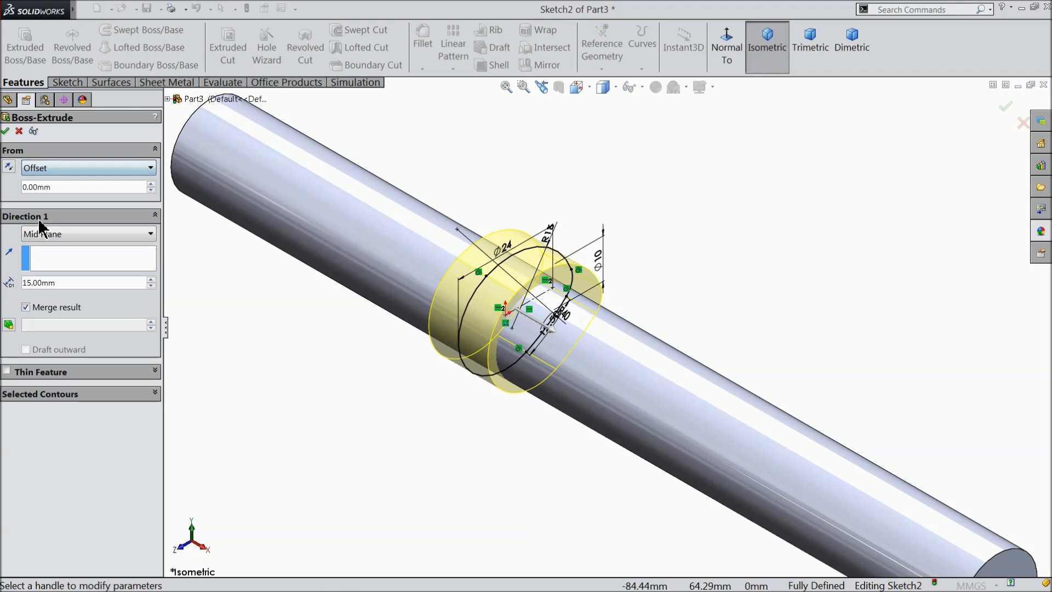
type("15")
key("Return")
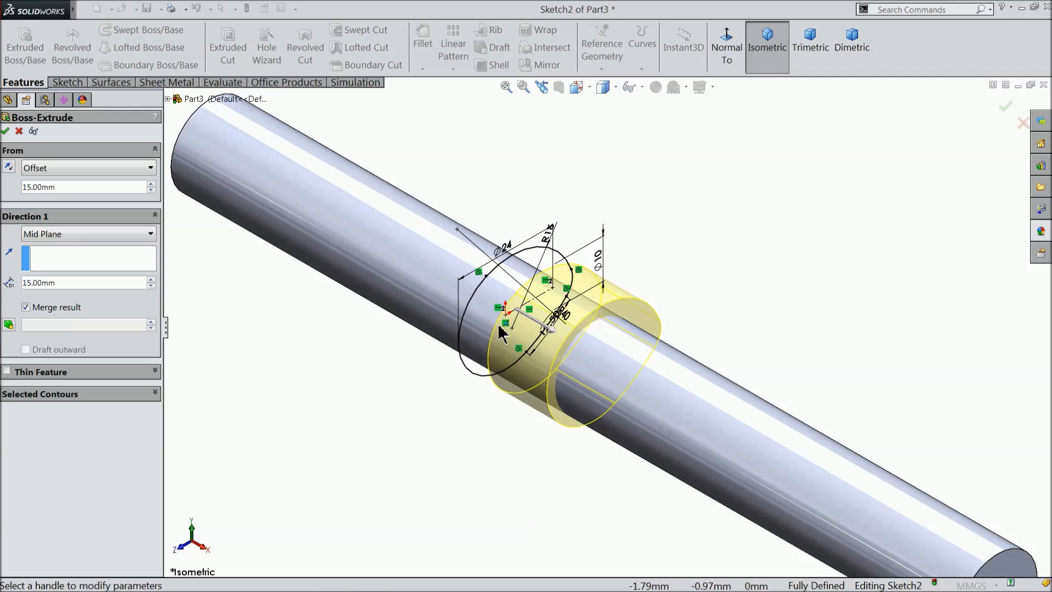
mouse_move(412, 370)
middle_mouse_down()
mouse_move(453, 400)
mouse_move(414, 379)
middle_mouse_up()
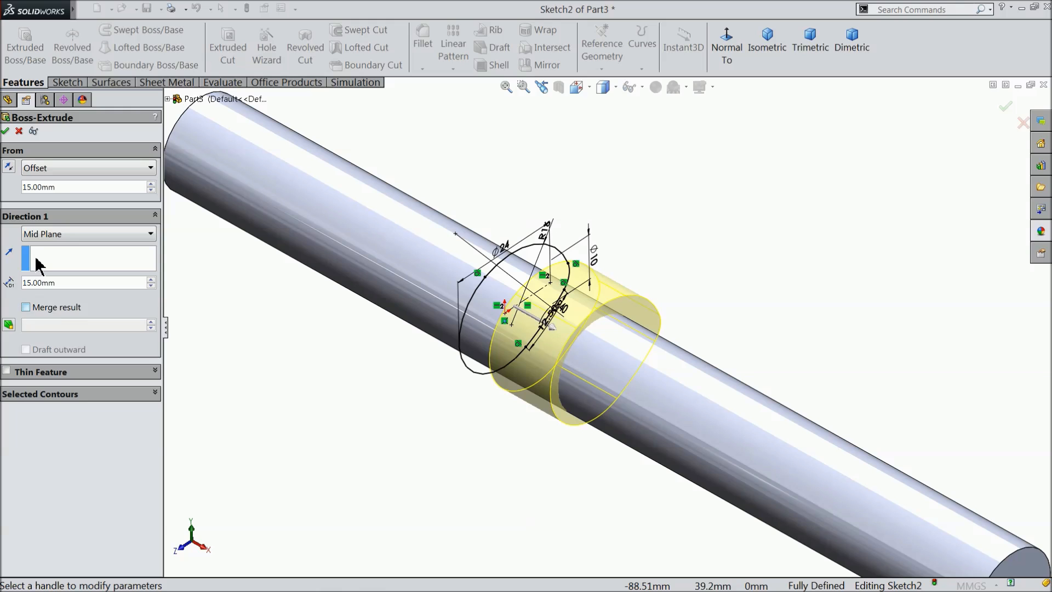
left_click(6, 131)
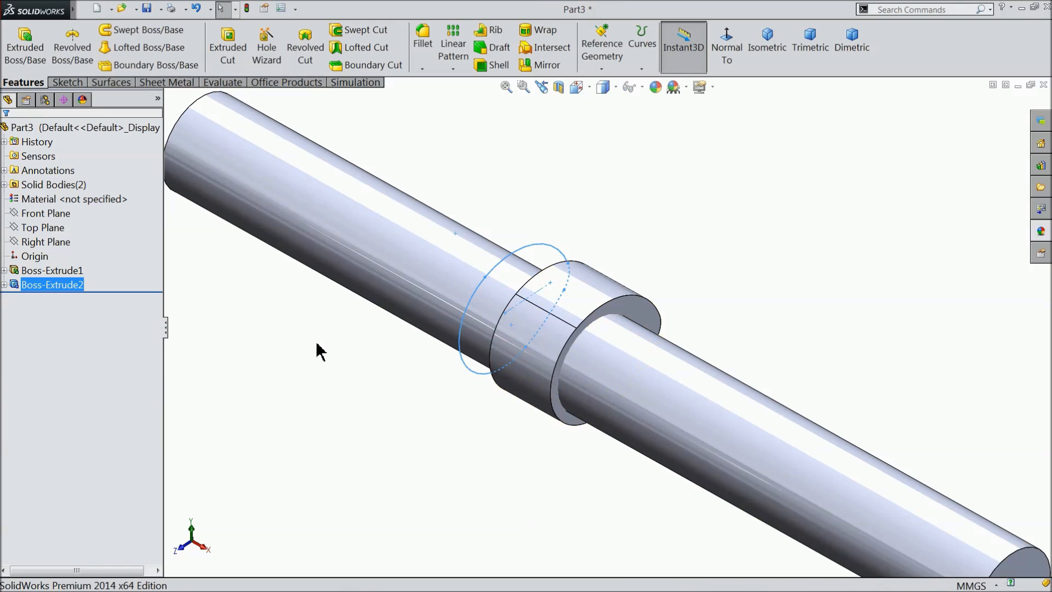
left_click(345, 355)
Mirror the cam lobe body about the Right Plane.
mouse_move(382, 378)
middle_mouse_down()
mouse_move(441, 404)
mouse_move(370, 381)
mouse_move(381, 386)
middle_mouse_up()
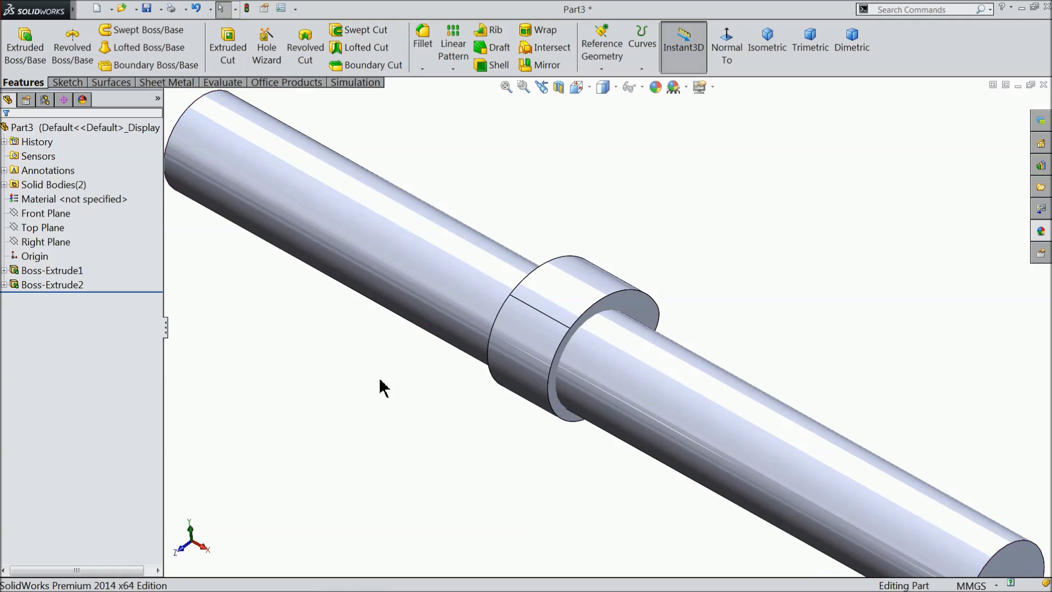
scroll(380, 380, "up", 2)
scroll(649, 364, "down", 2)
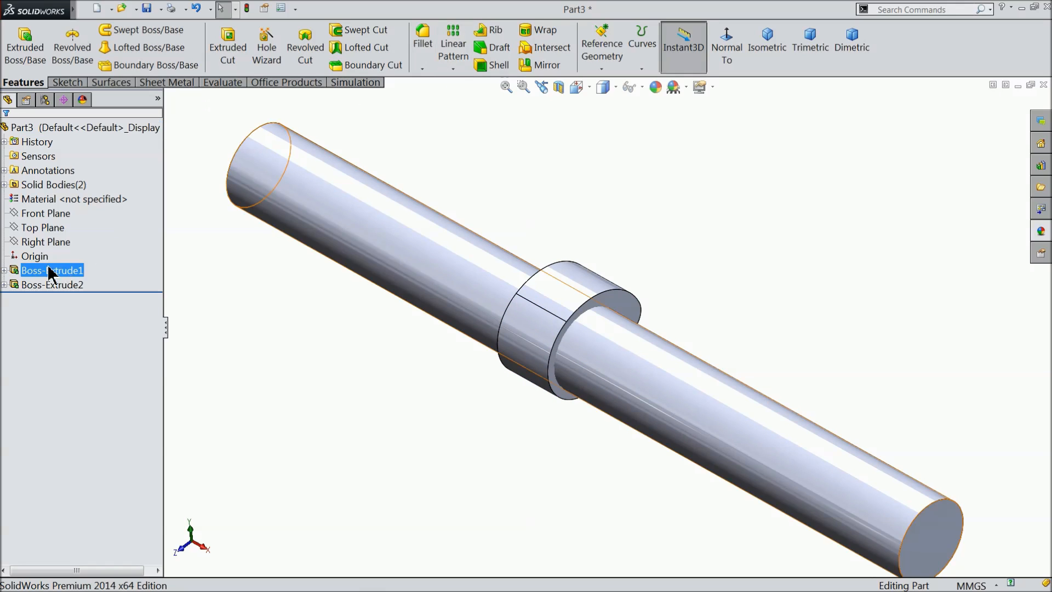
left_click(46, 242)
left_click(545, 65)
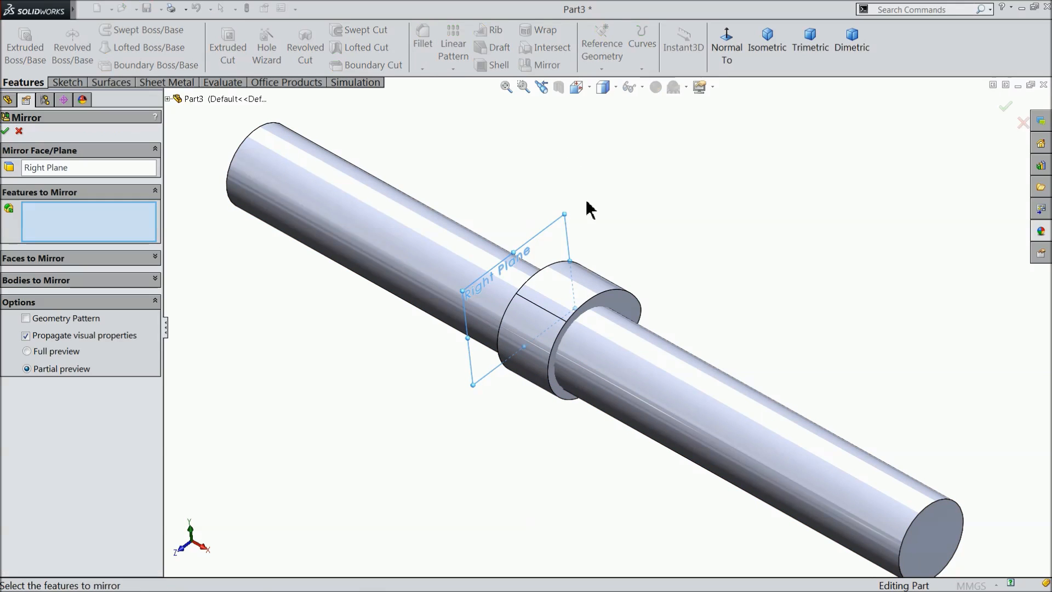
left_click(109, 280)
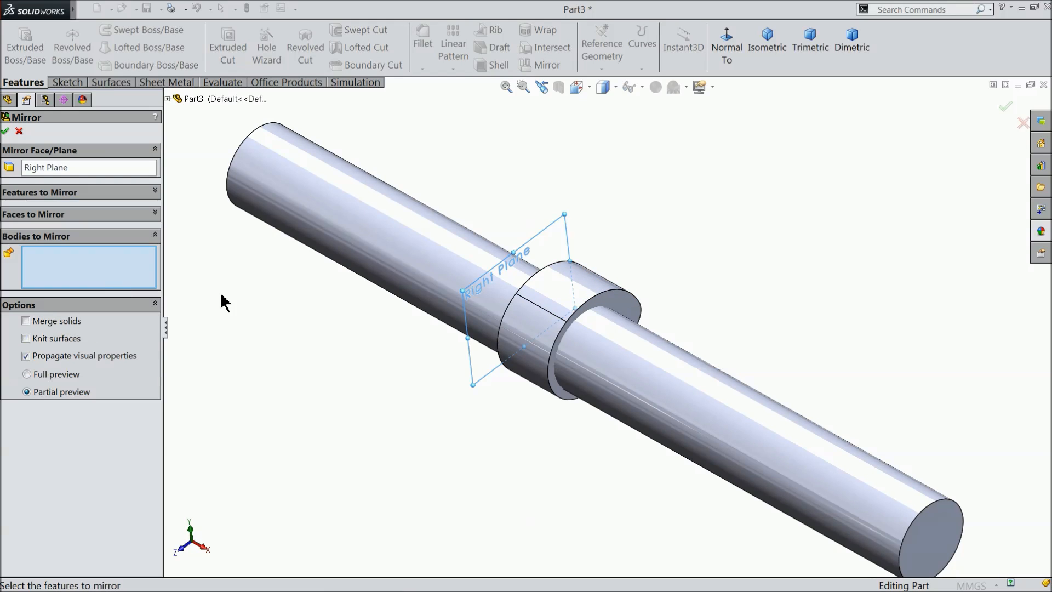
left_click(599, 292)
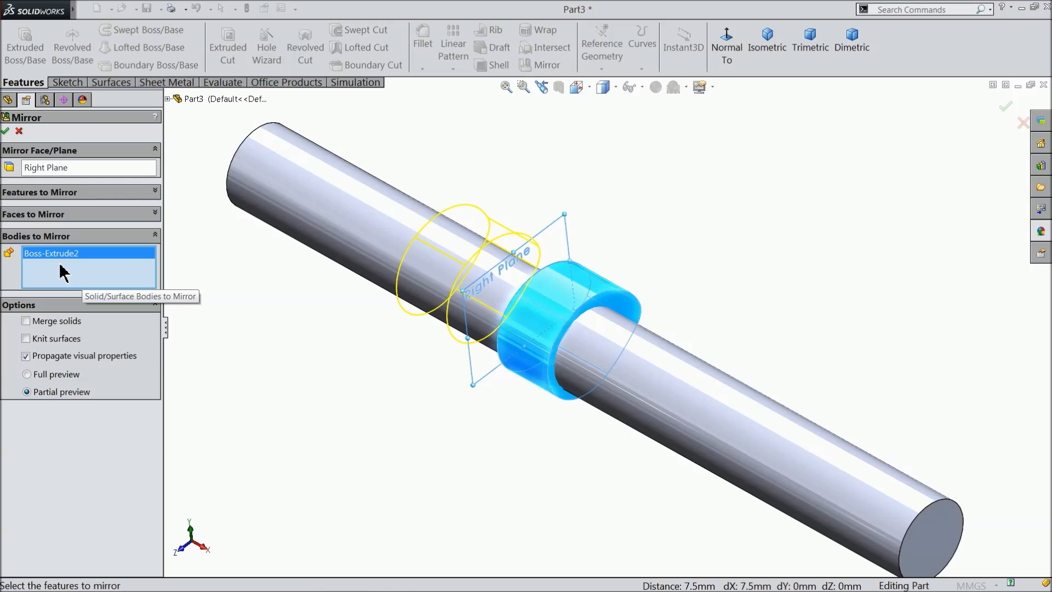
left_click(5, 131)
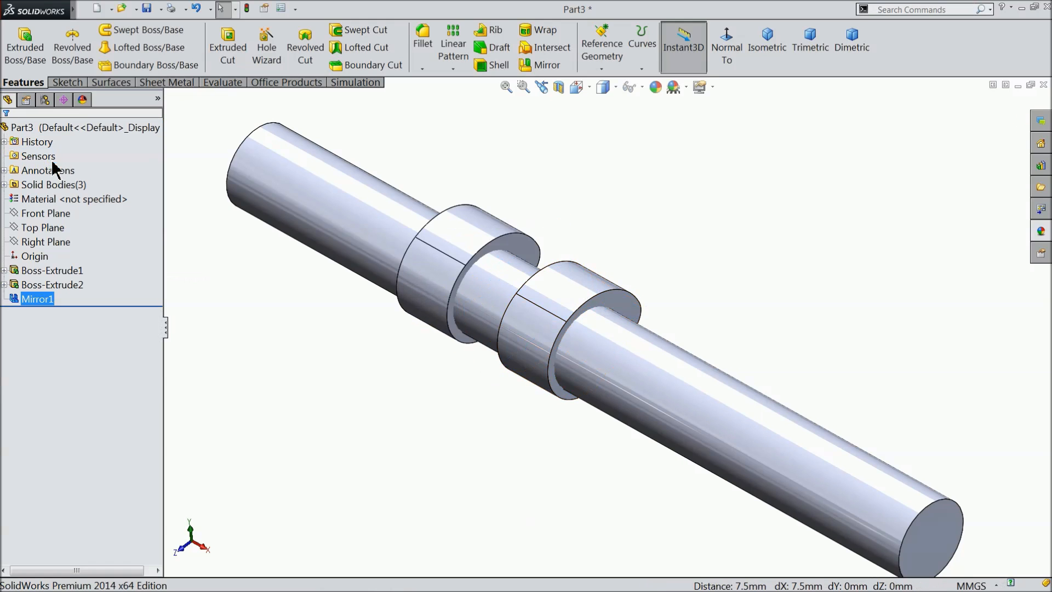
Start Move/Copy Body on the mirrored cam lobe and switch it from mate constraints to translate/rotate mode.
mouse_move(274, 301)
middle_mouse_down()
mouse_move(291, 299)
mouse_move(279, 301)
middle_mouse_up()
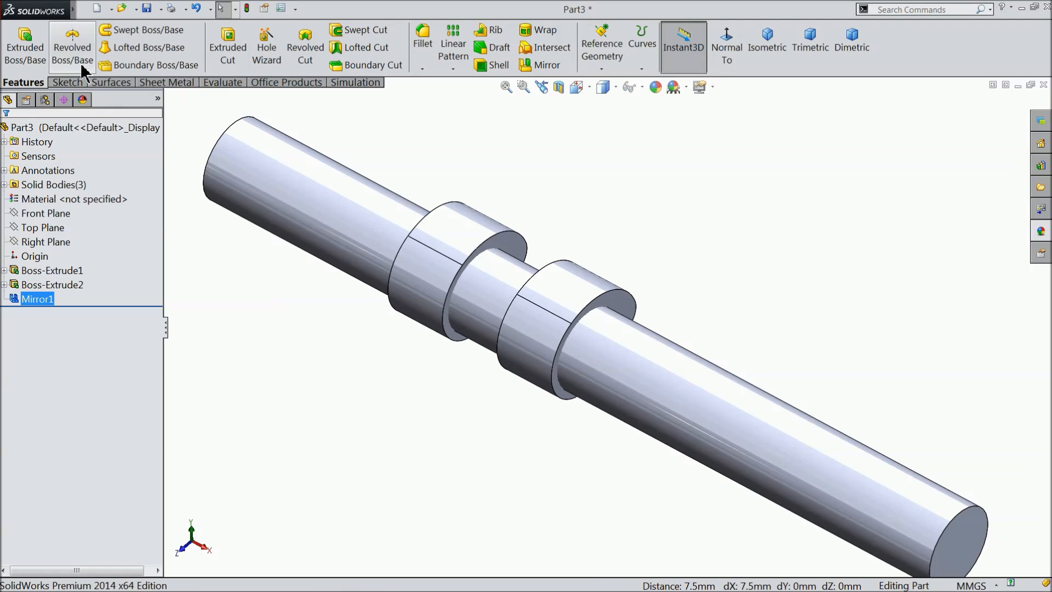
mouse_move(68, 13)
left_click(137, 10)
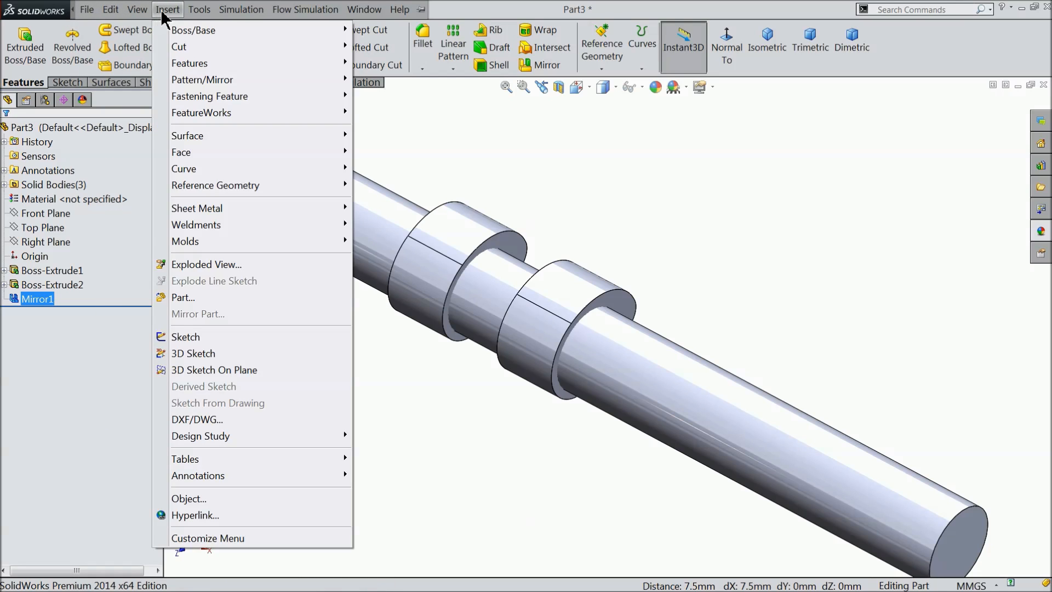
mouse_move(186, 63)
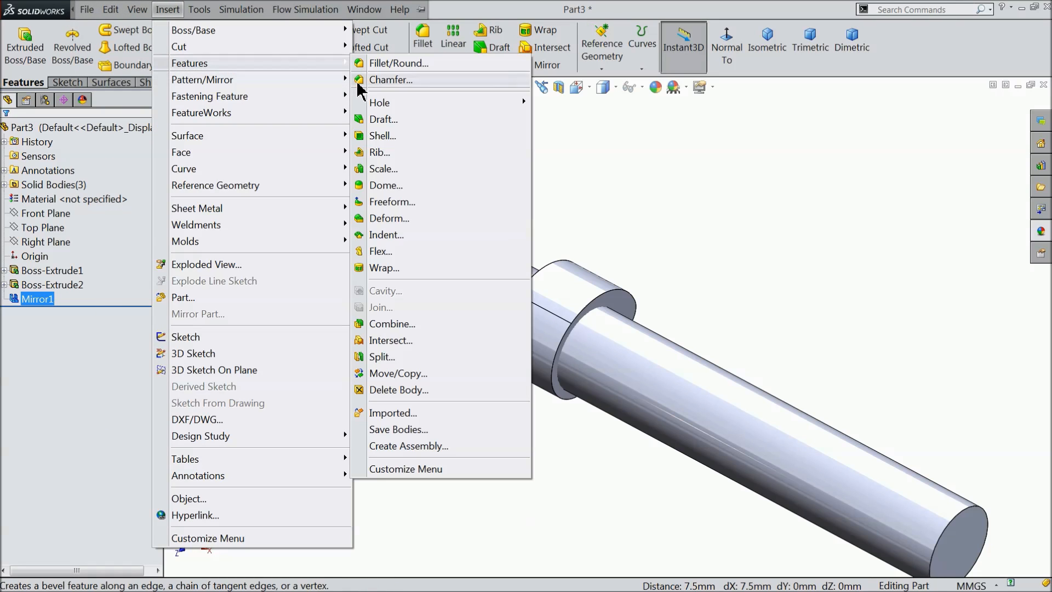
left_click(386, 374)
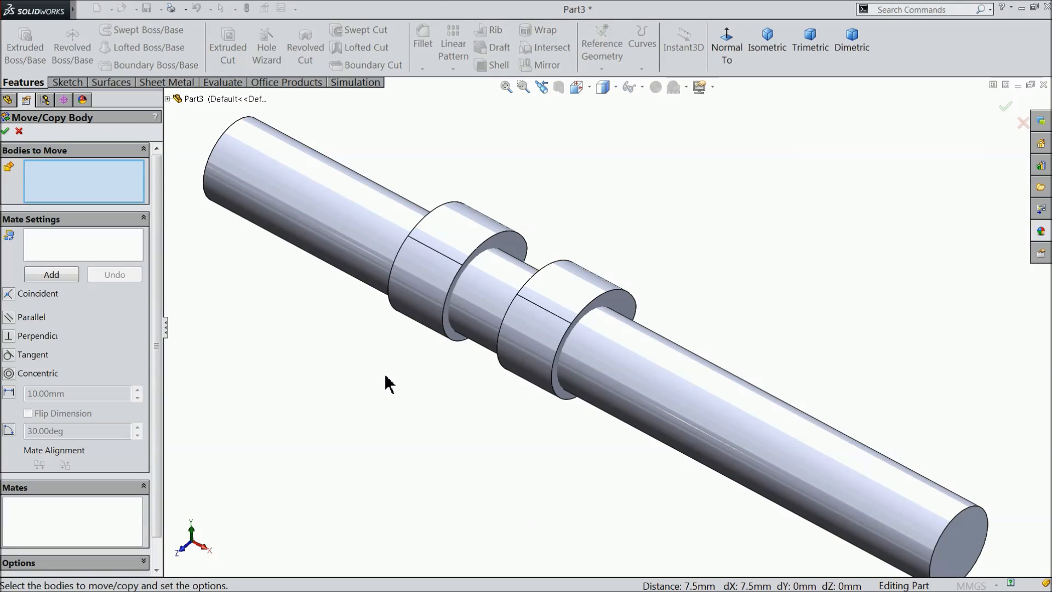
left_click(459, 253)
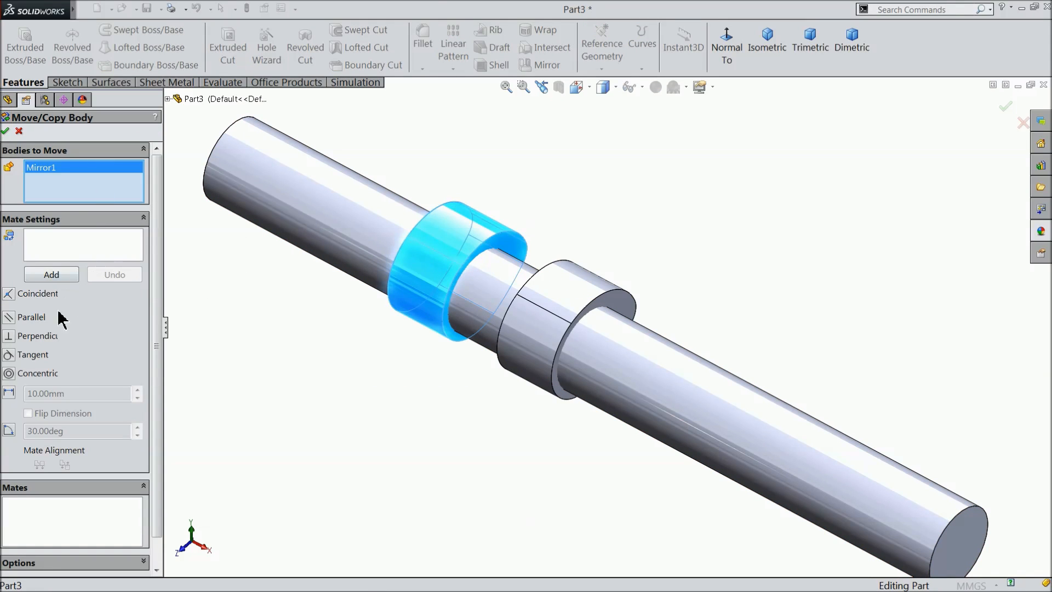
left_click(144, 219)
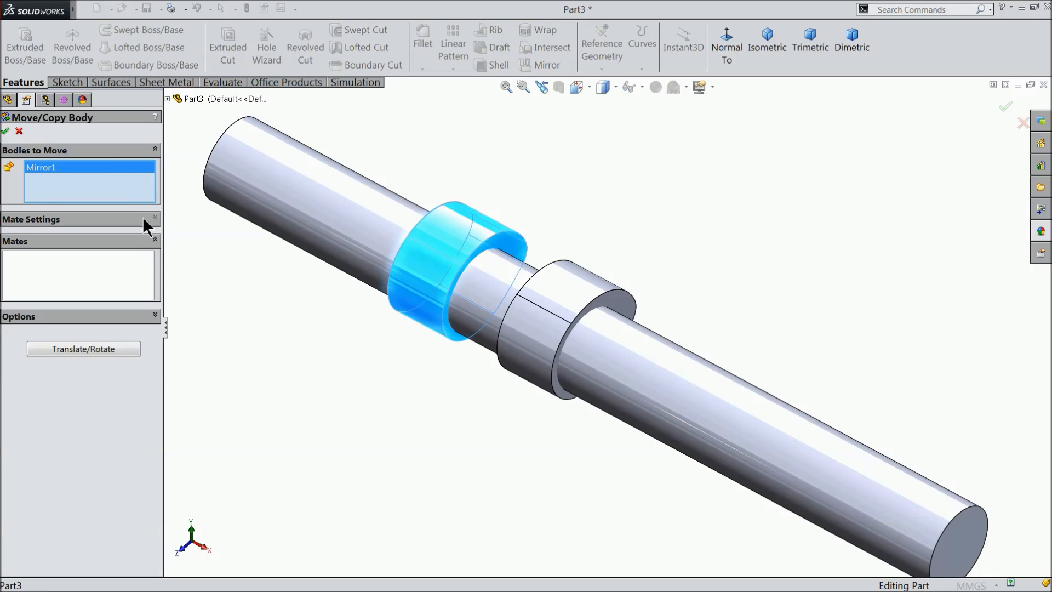
left_click(100, 349)
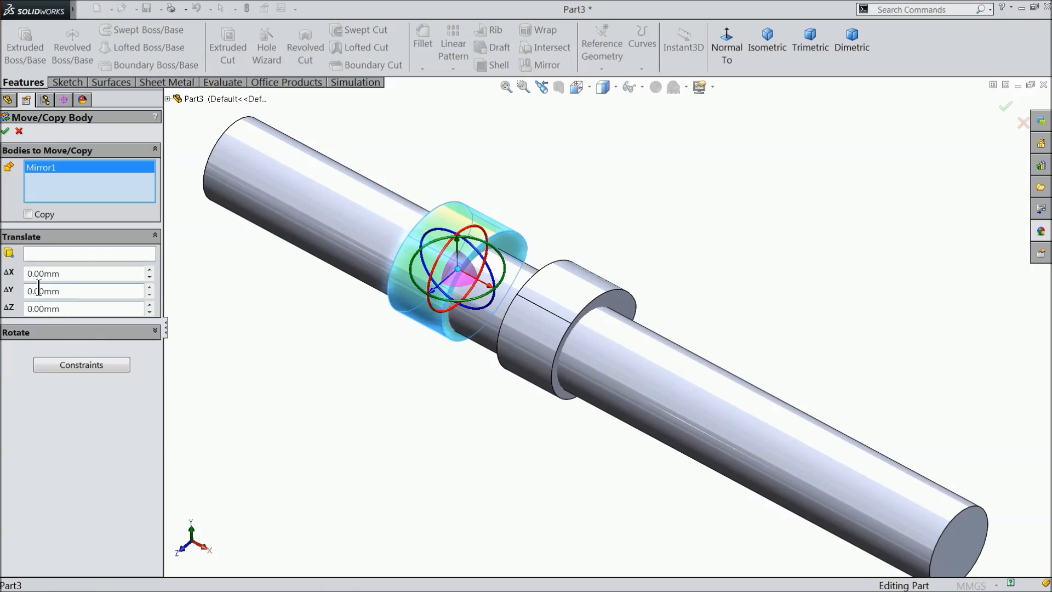
Show the temporary axes and set the mirrored lobe to rotate 90 degrees about the shaft's central axis.
left_click(86, 333)
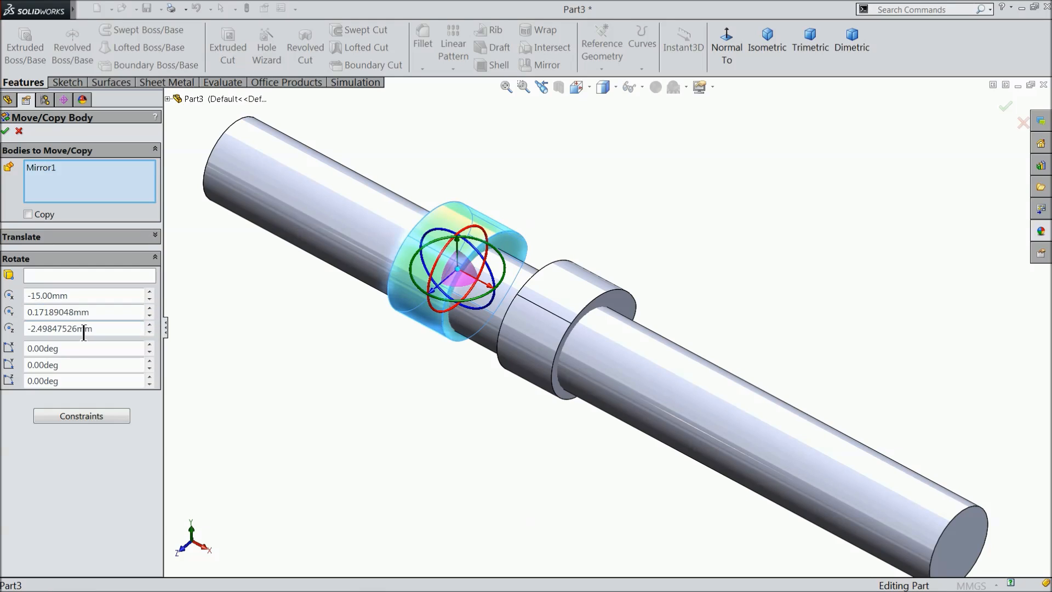
left_click(33, 276)
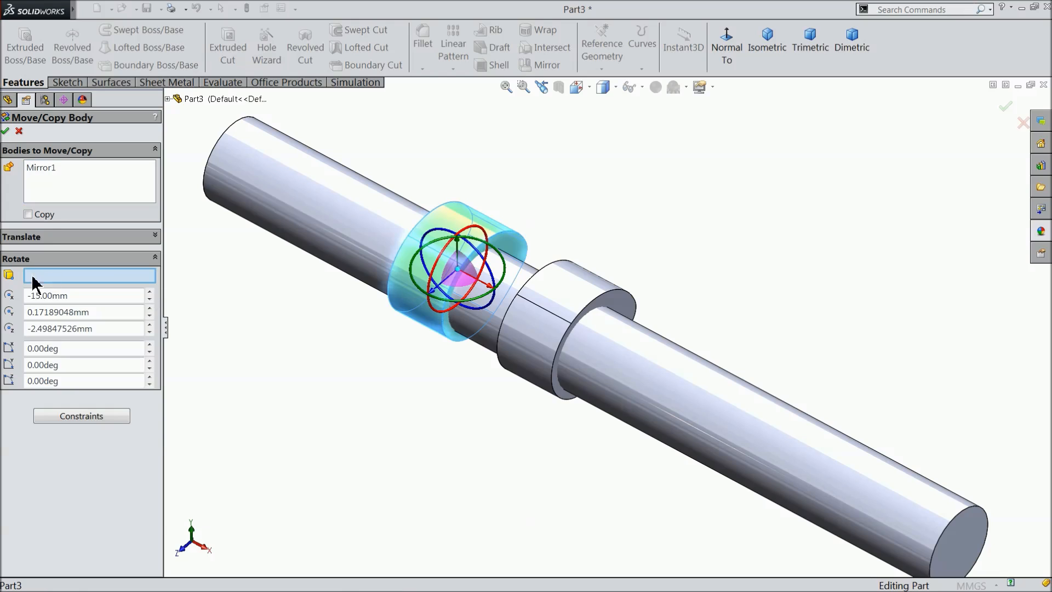
left_click(642, 88)
left_click(649, 125)
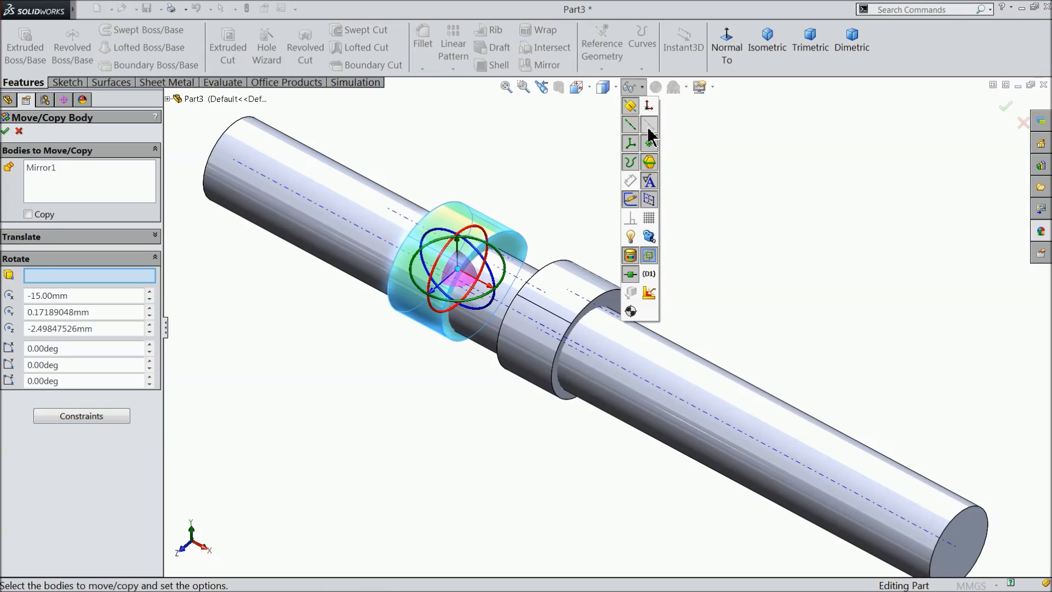
middle_click_drag(470, 427, 468, 376)
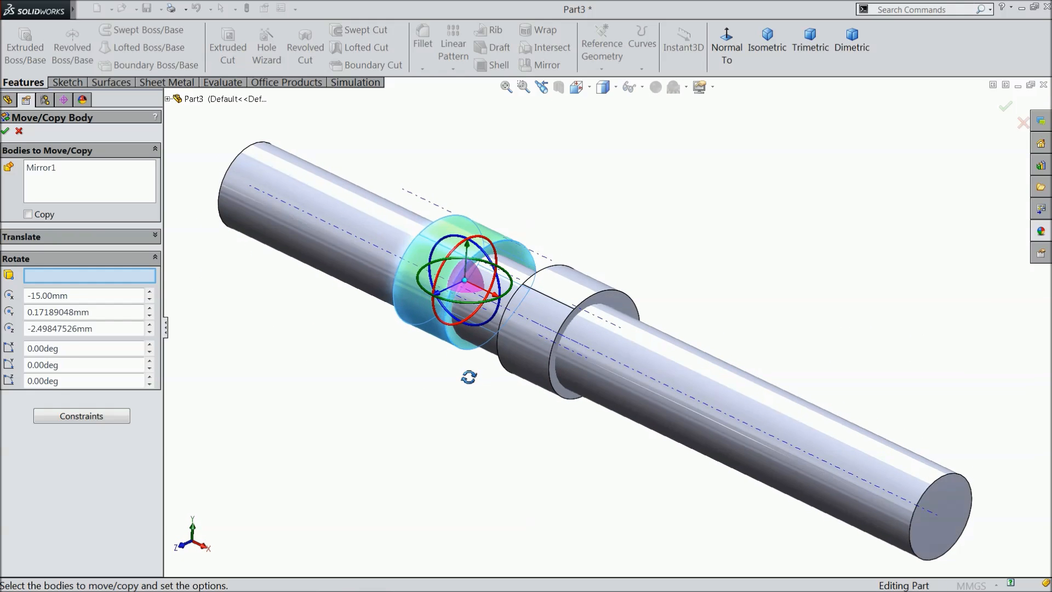
left_click(619, 364)
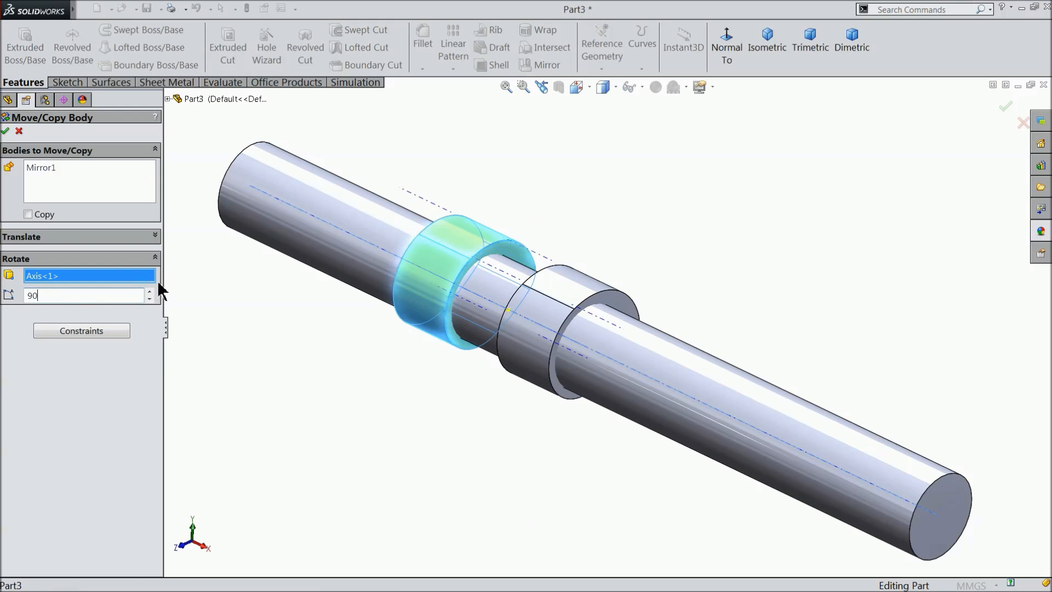
key("Return")
Apply the lobe rotation with the Copy option left off.
mouse_move(340, 344)
middle_mouse_down()
mouse_move(348, 378)
mouse_move(378, 256)
mouse_move(381, 278)
mouse_move(341, 329)
mouse_move(347, 341)
middle_mouse_up()
middle_click_drag(444, 414, 468, 400)
scroll(439, 349, "down", 2)
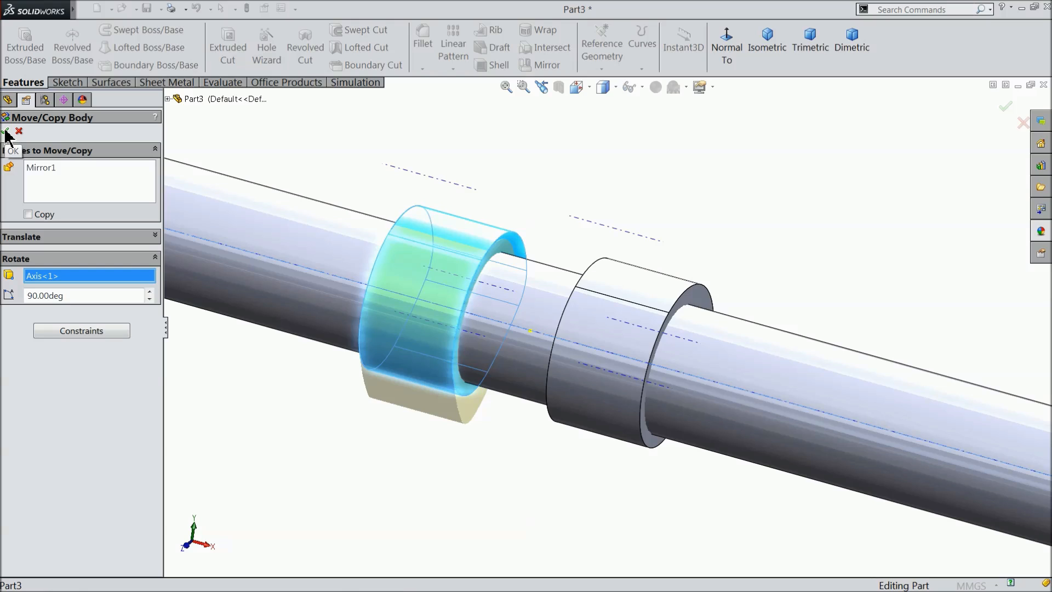
left_click(28, 214)
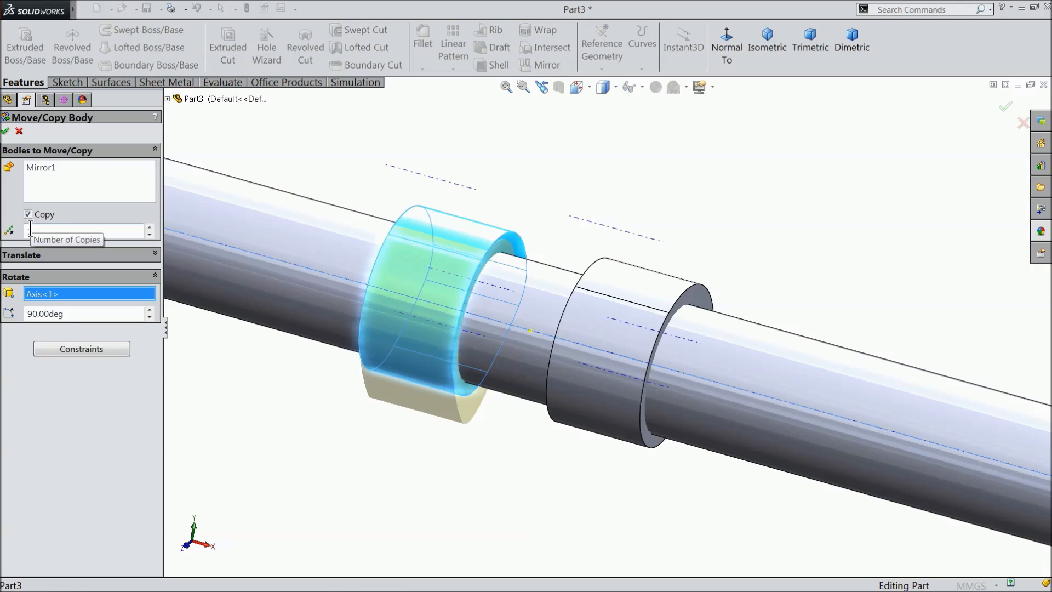
left_click(28, 214)
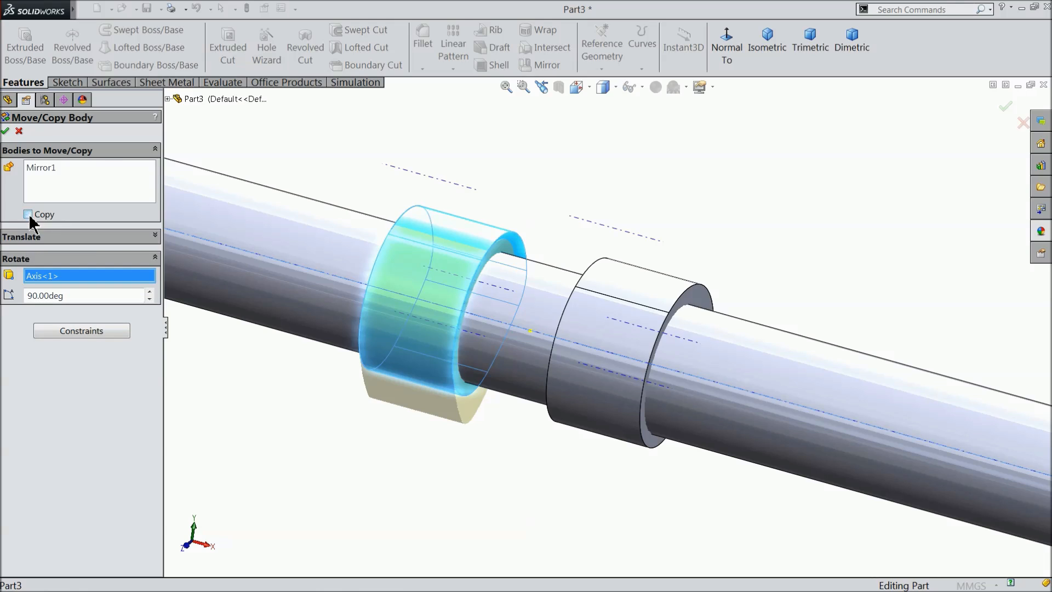
left_click(5, 132)
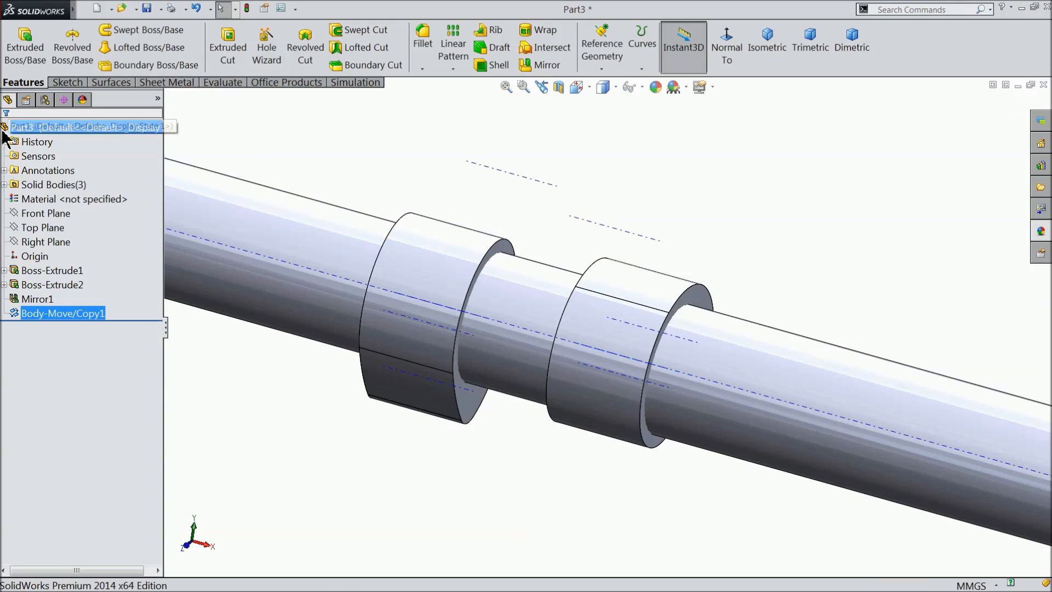
Hide the temporary axes of the camshaft.
middle_click_drag(465, 205, 446, 228)
left_click(642, 87)
left_click(650, 125)
left_click(569, 126)
scroll(540, 180, "up", 3)
middle_click_drag(550, 205, 571, 268)
scroll(655, 388, "up", 2)
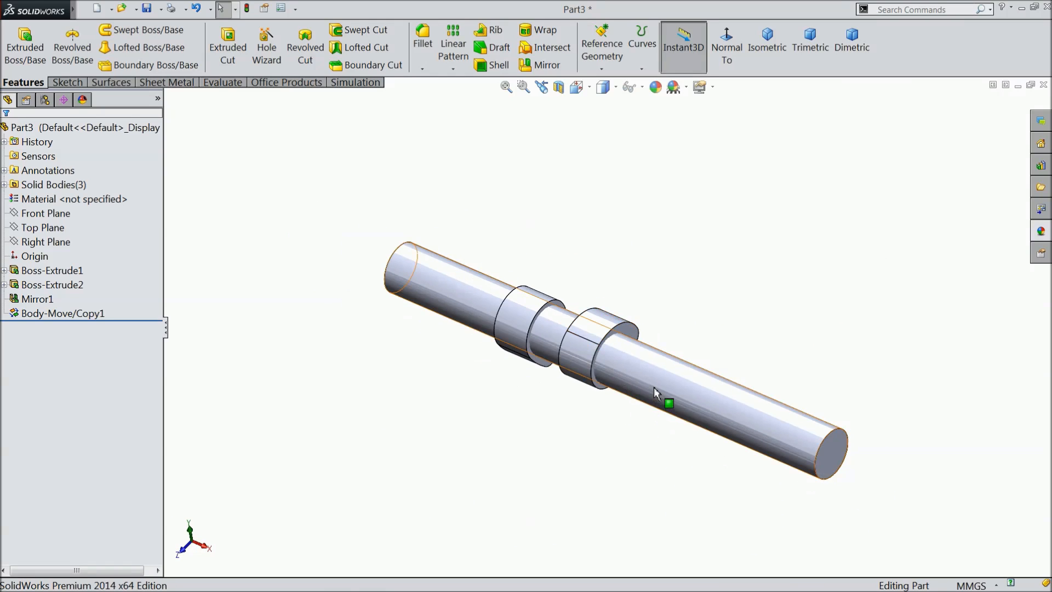
Create a reference plane offset 10 mm above the Top Plane.
scroll(656, 388, "down", 3)
left_click(556, 287)
left_click(763, 272)
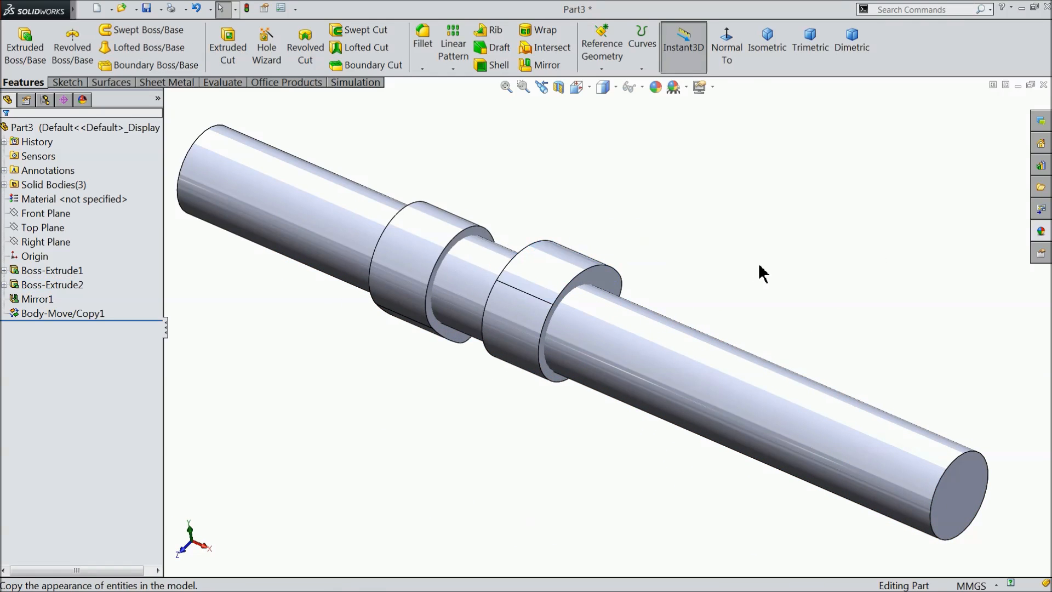
middle_click_drag(719, 272, 716, 258)
left_click(46, 242)
left_click(34, 227)
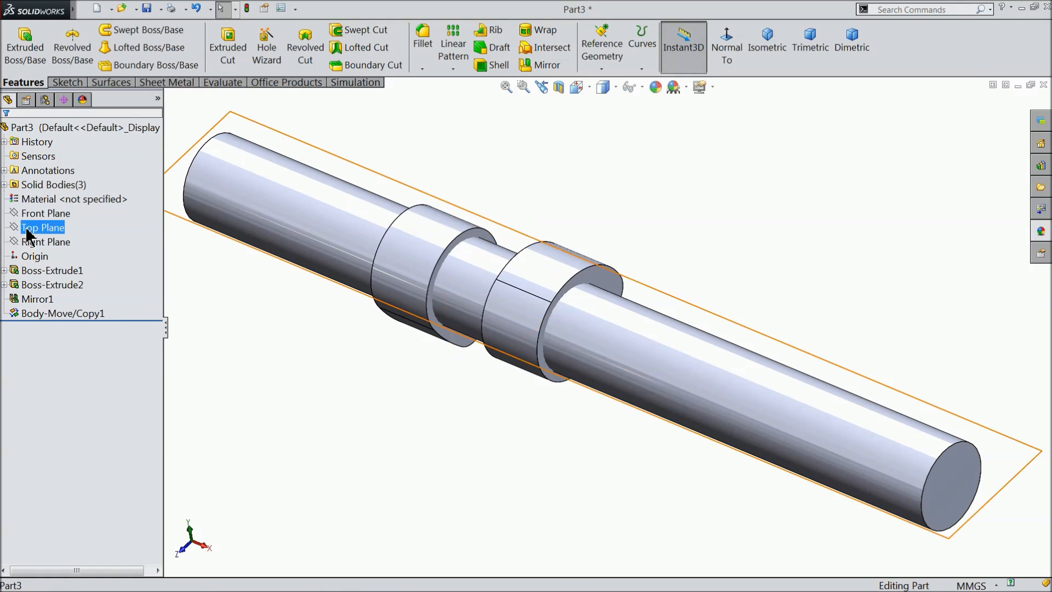
left_click(602, 67)
left_click(609, 83)
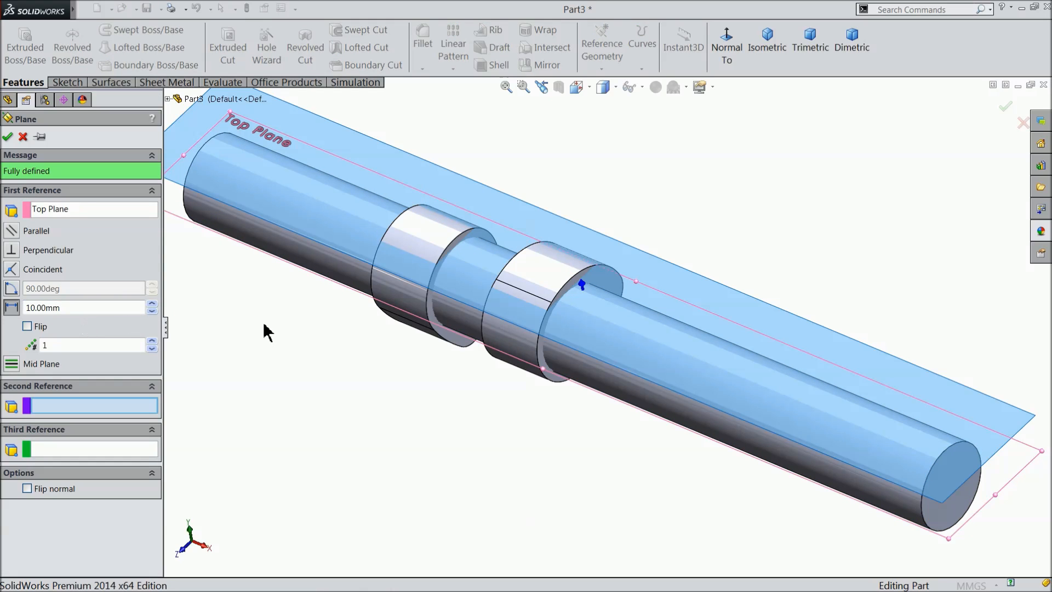
left_click(8, 136)
Start a sketch on the new offset plane and view it face-on.
middle_click_drag(307, 355, 310, 315)
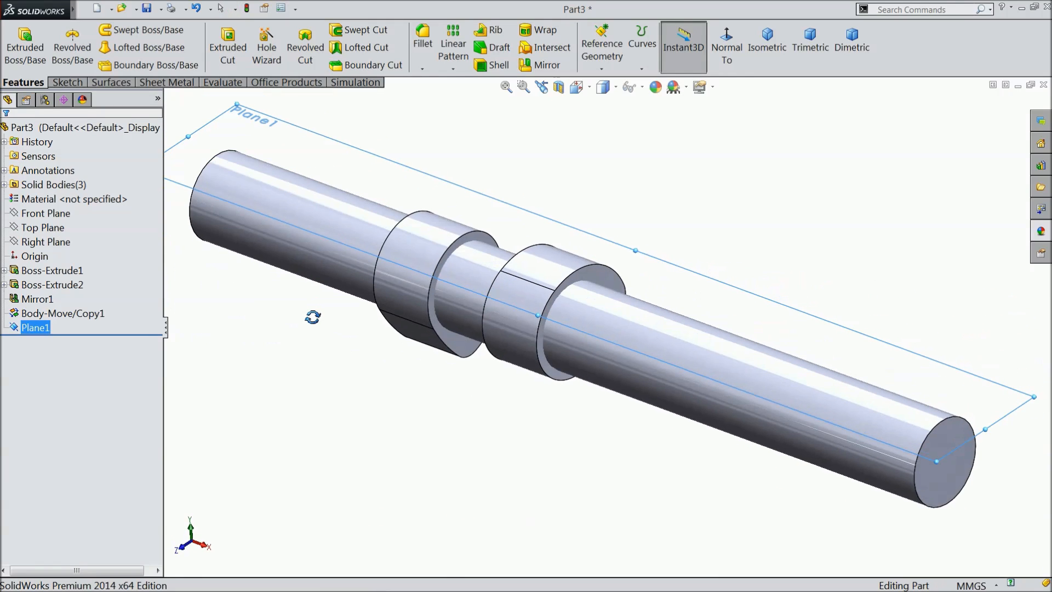
left_click(75, 83)
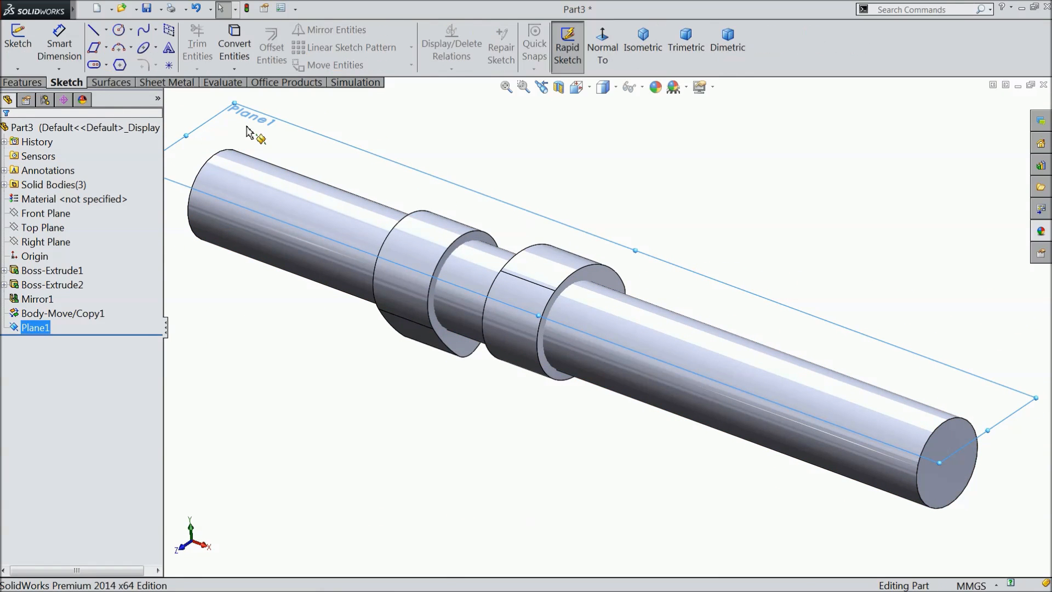
left_click(18, 44)
left_click(602, 50)
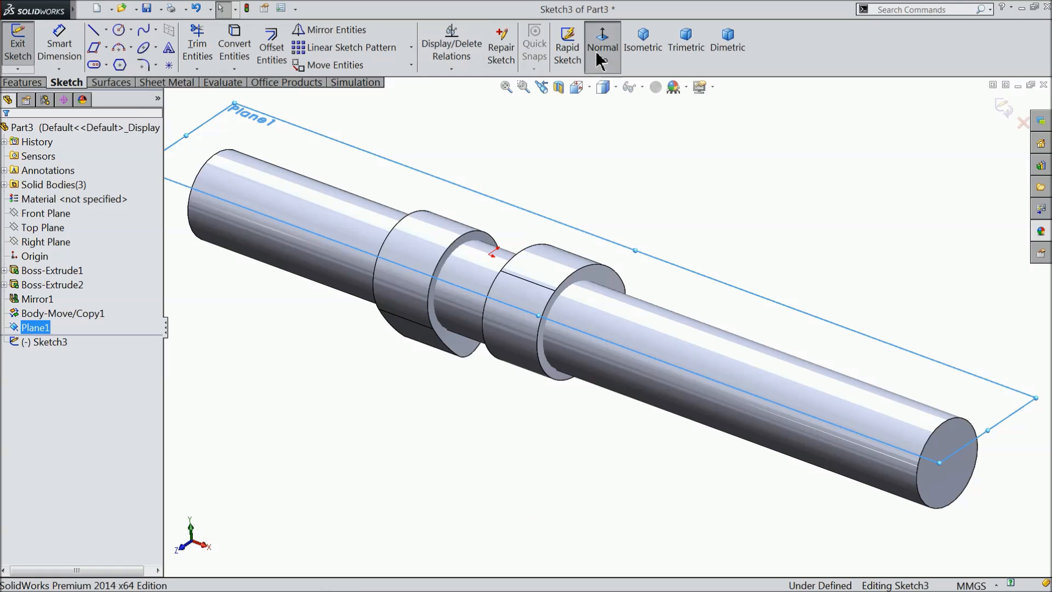
Sketch a horizontal centerline about 41 mm long, running inward from the middle of the shaft's end edge on the long side.
left_click(106, 29)
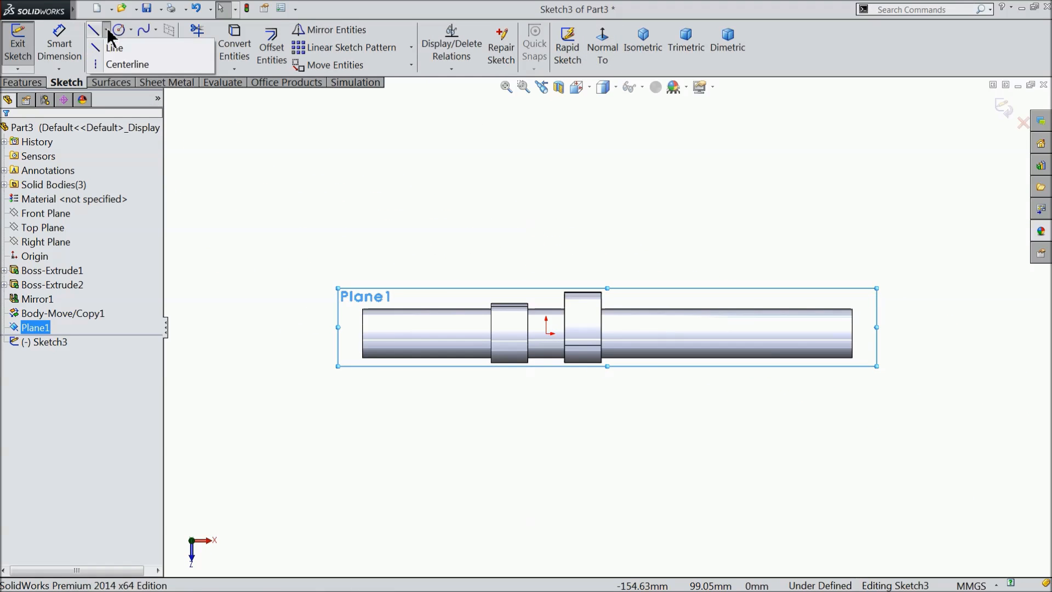
left_click(123, 64)
scroll(804, 337, "down", 5)
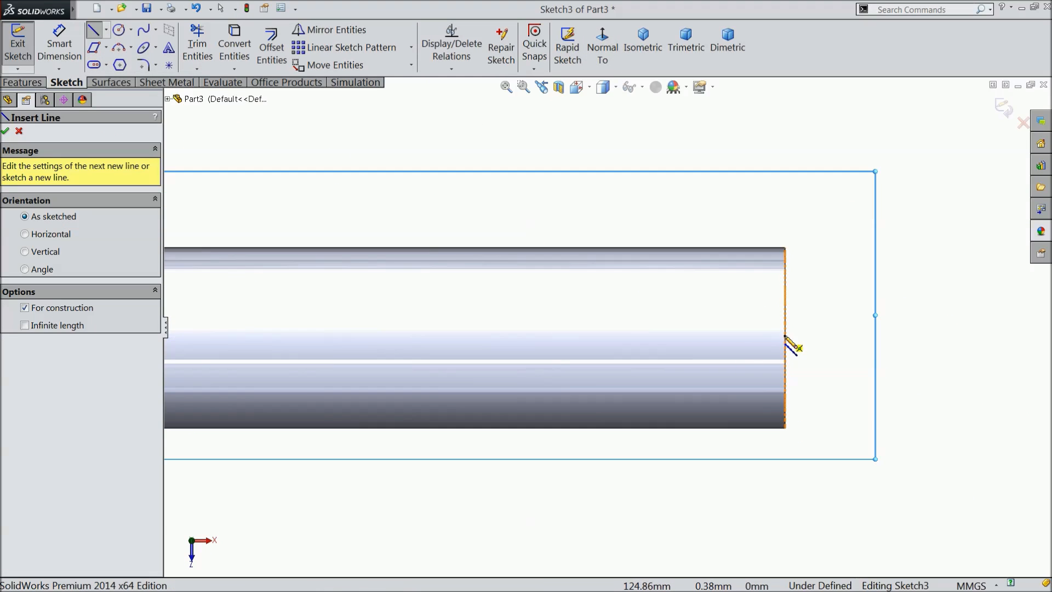
left_click(785, 337)
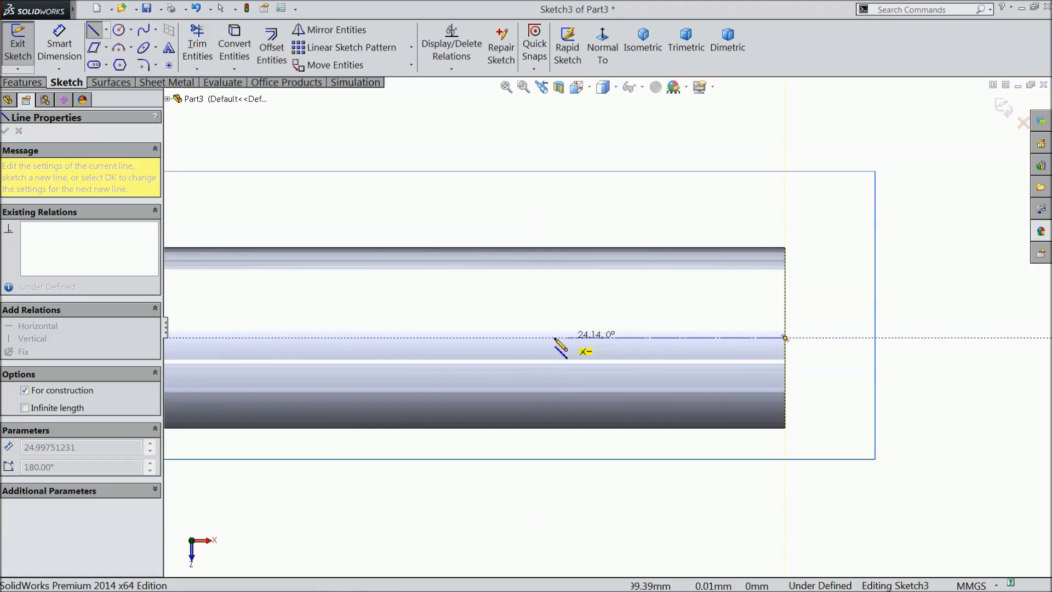
left_click(411, 338)
right_click(424, 99)
left_click(455, 109)
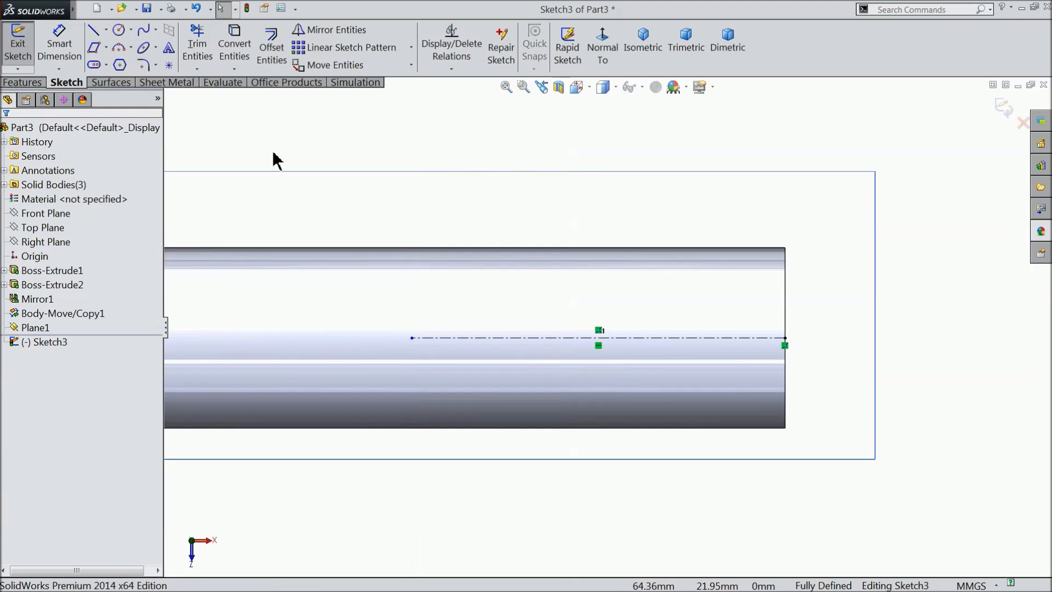
Sketch a centerpoint straight slot on the centerline, about 24 mm between arc centers and about 6.5 mm wide.
left_click(106, 64)
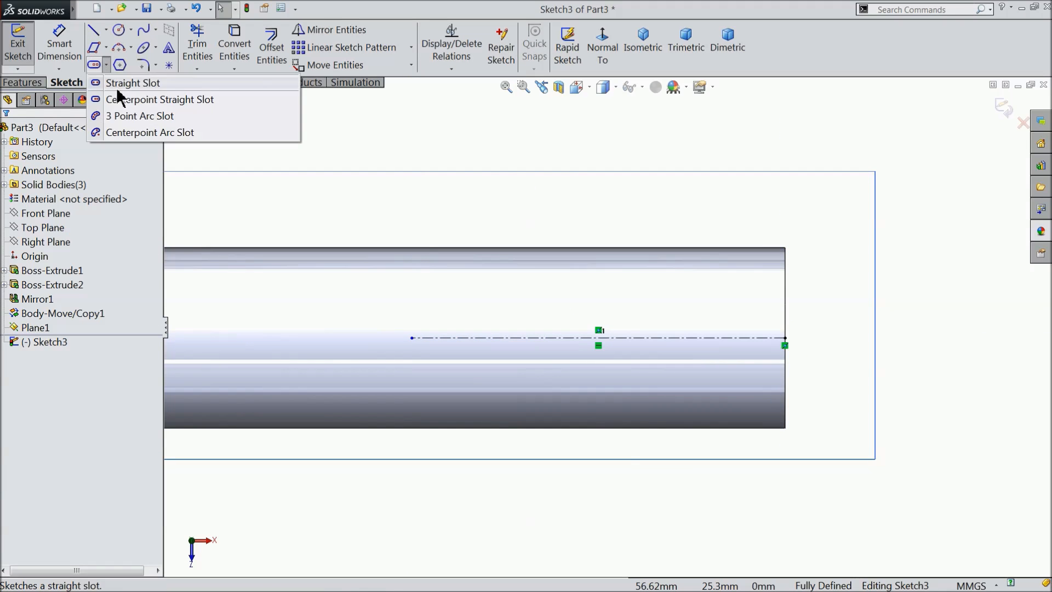
left_click(181, 100)
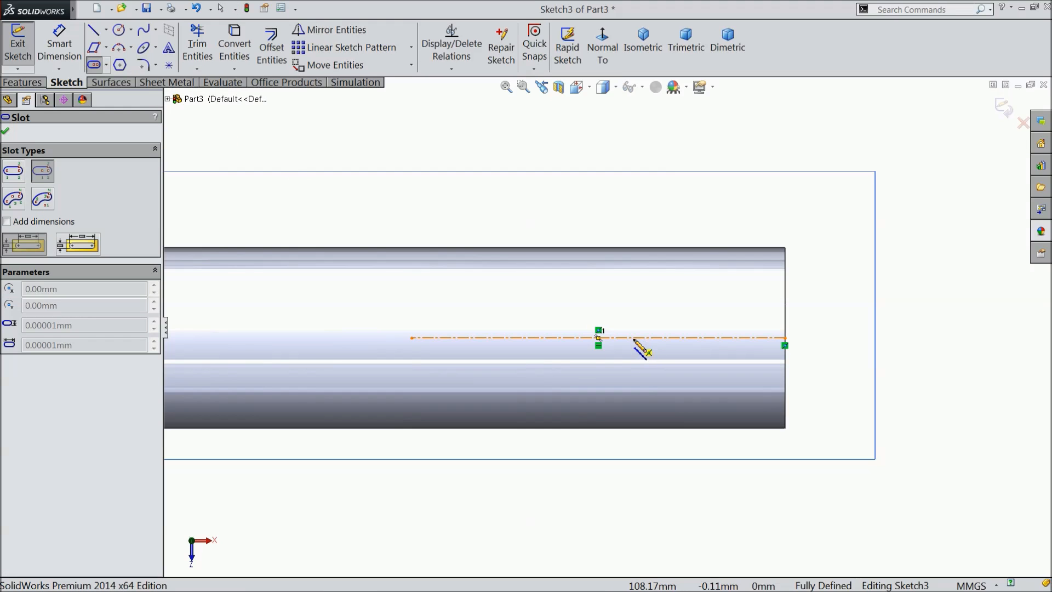
left_click(525, 338)
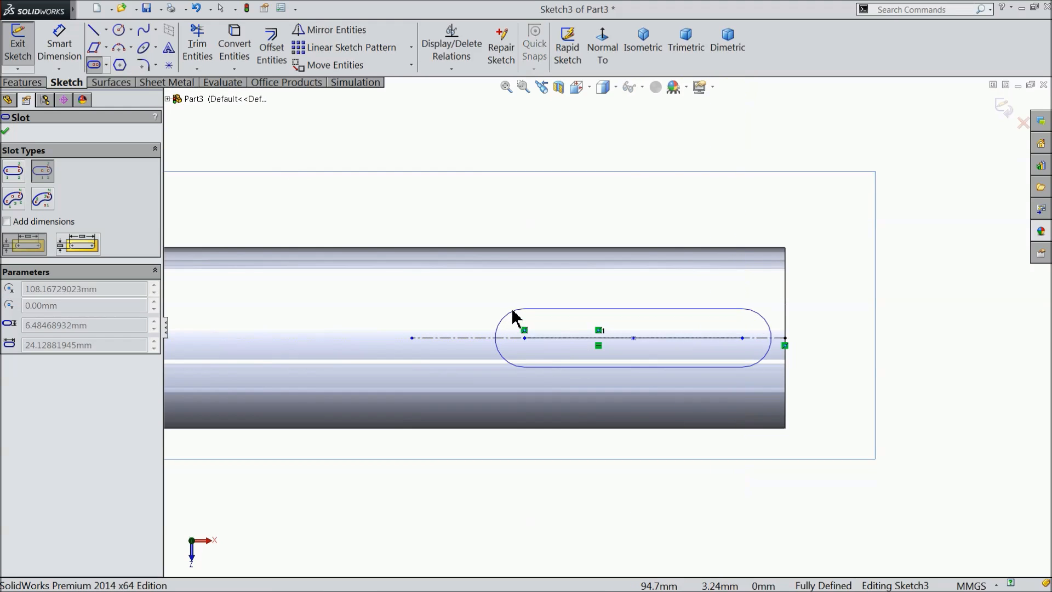
left_click(511, 308)
right_click(496, 156)
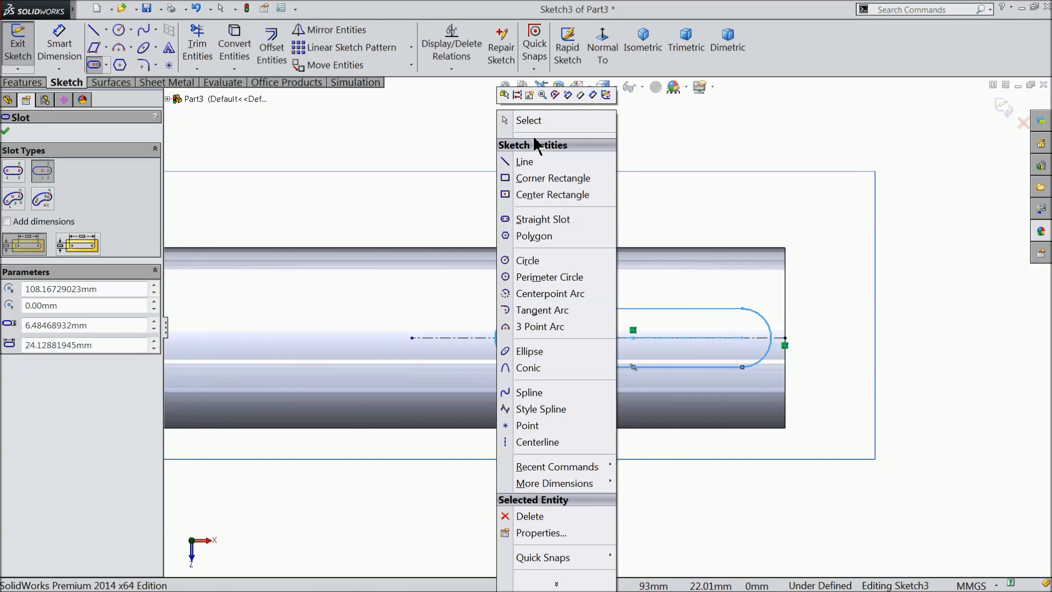
left_click(528, 120)
Dimension the distance between the slot's arc centers as 20 mm.
scroll(665, 364, "down", 3)
left_click(59, 52)
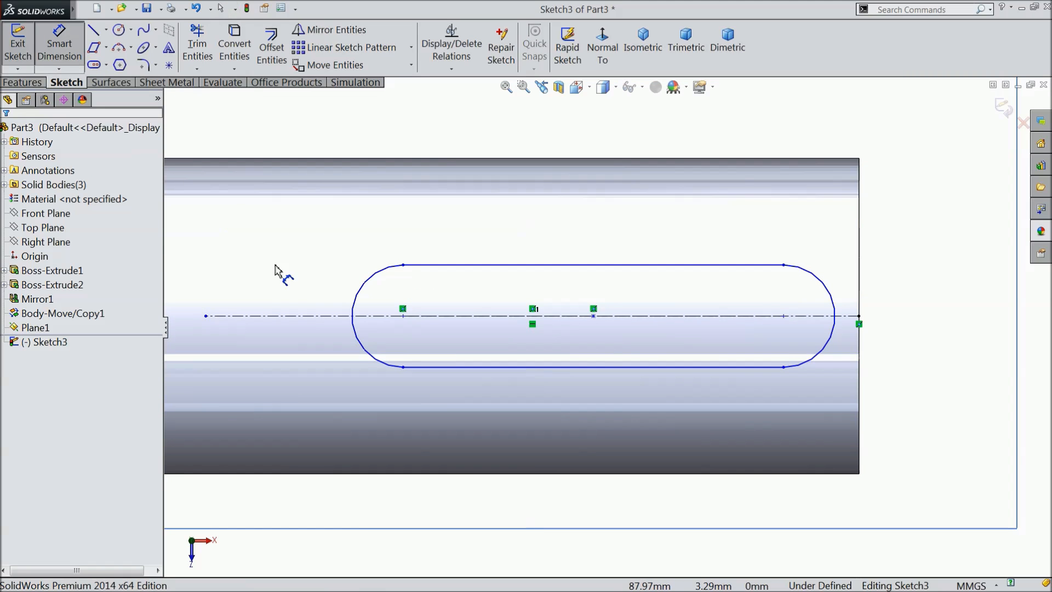
left_click(403, 317)
left_click(784, 317)
left_click(584, 132)
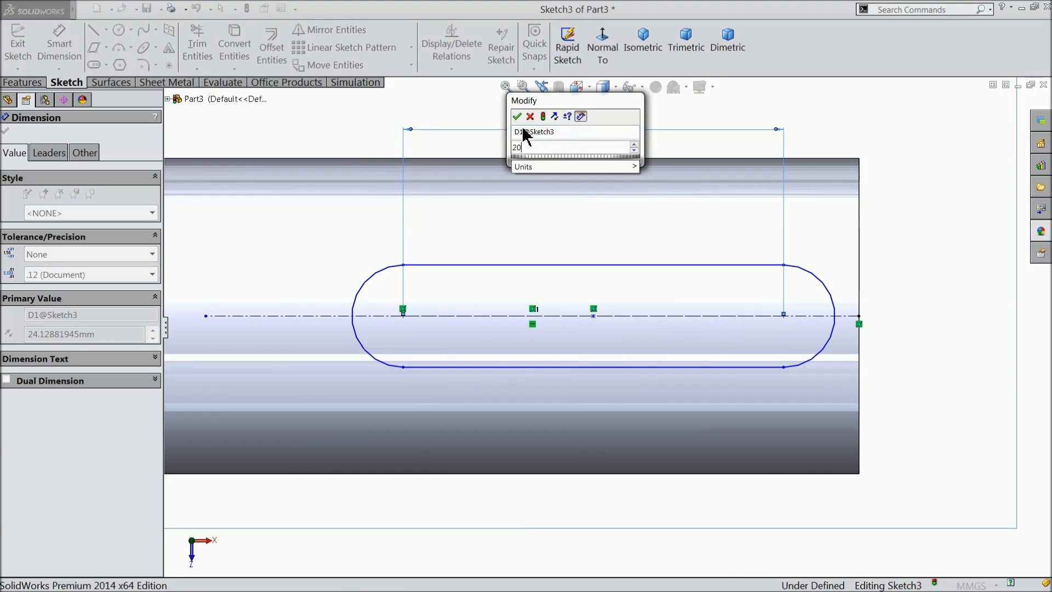
left_click(516, 114)
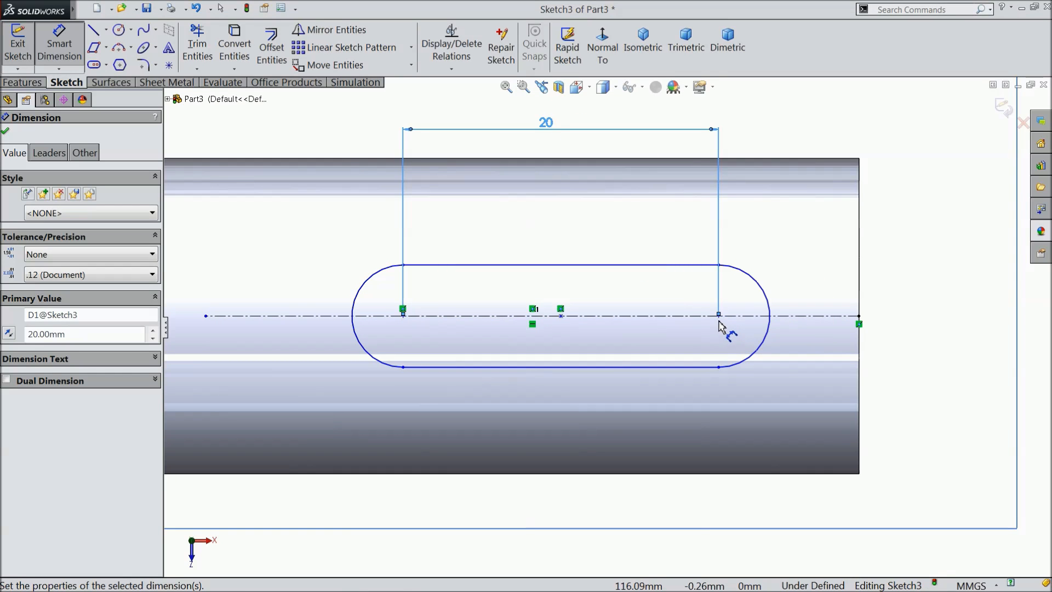
Dimension the distance from the slot's nearer arc center to the shaft's end edge as 8 mm.
left_click(720, 322)
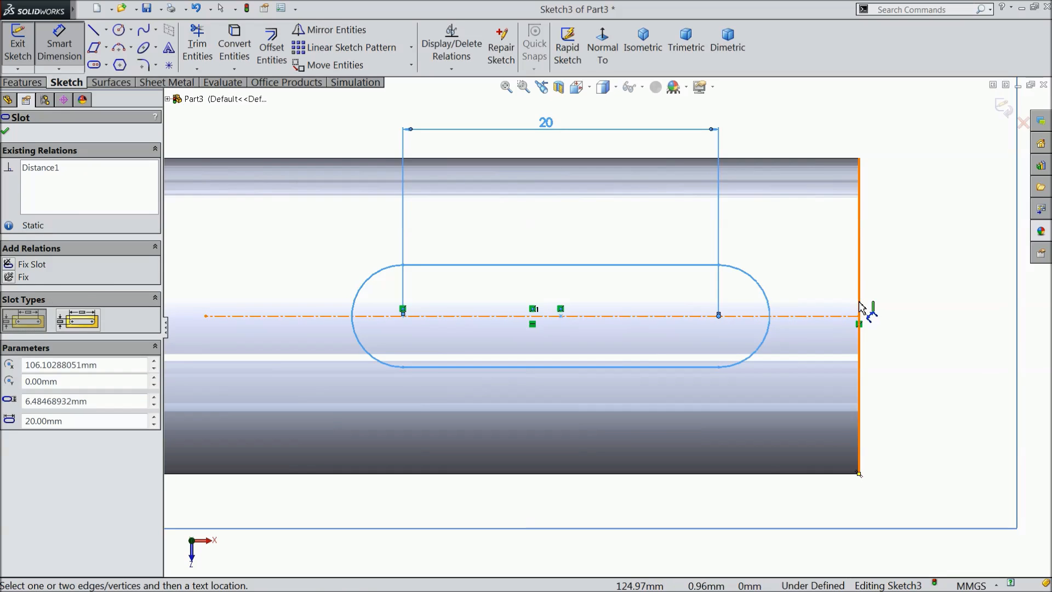
left_click(859, 315)
left_click(792, 137)
type("8")
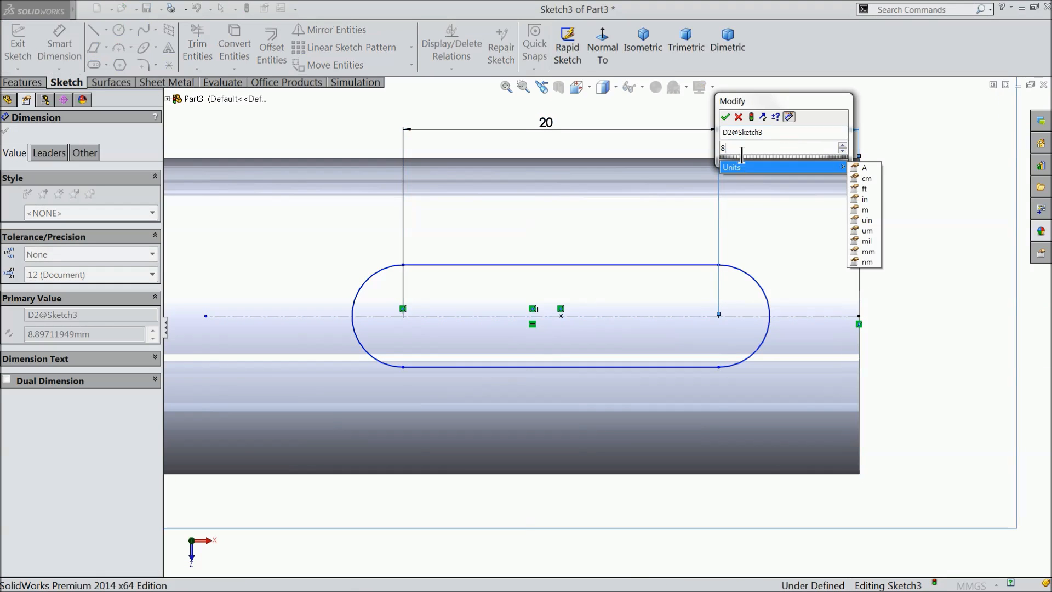
left_click(725, 116)
Dimension the slot's end arc with a radius of 4 mm.
left_click(778, 285)
left_click(877, 235)
type("4")
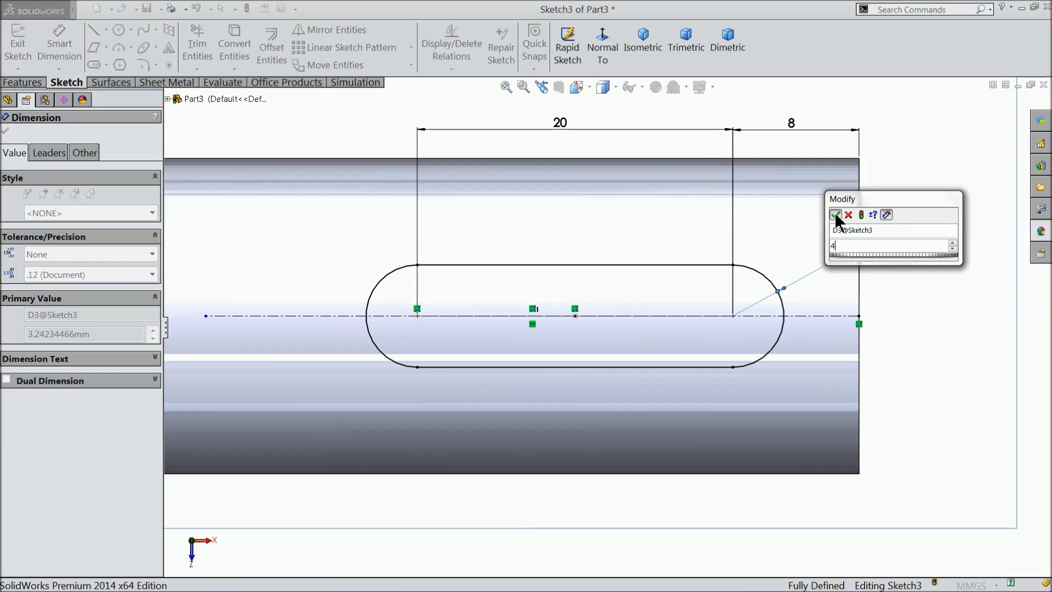
left_click(835, 215)
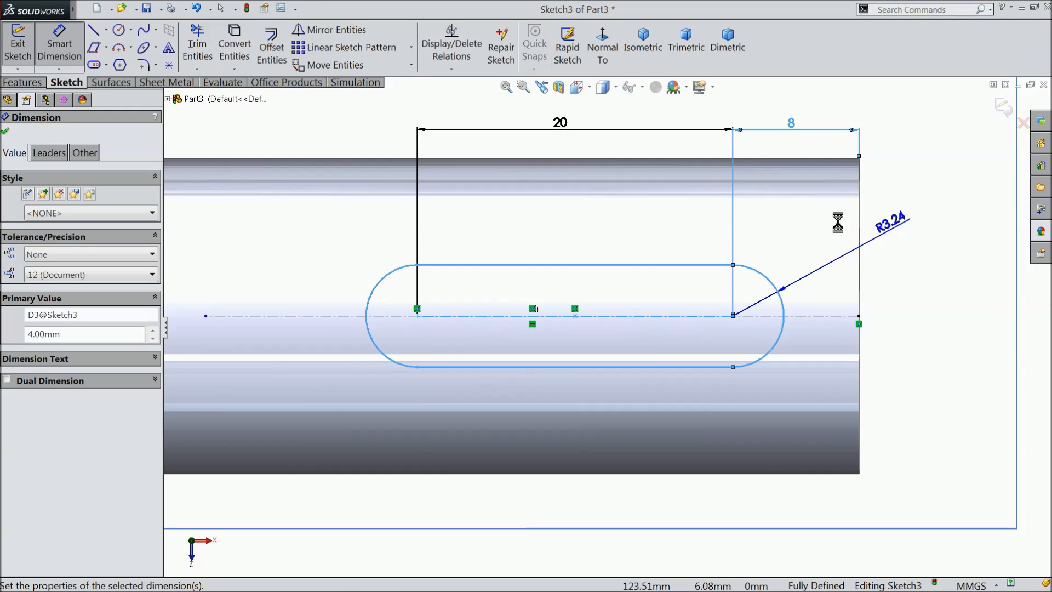
Cut the slot profile into the shaft with a blind Extruded Cut 4 mm deep.
left_click(33, 83)
left_click(227, 49)
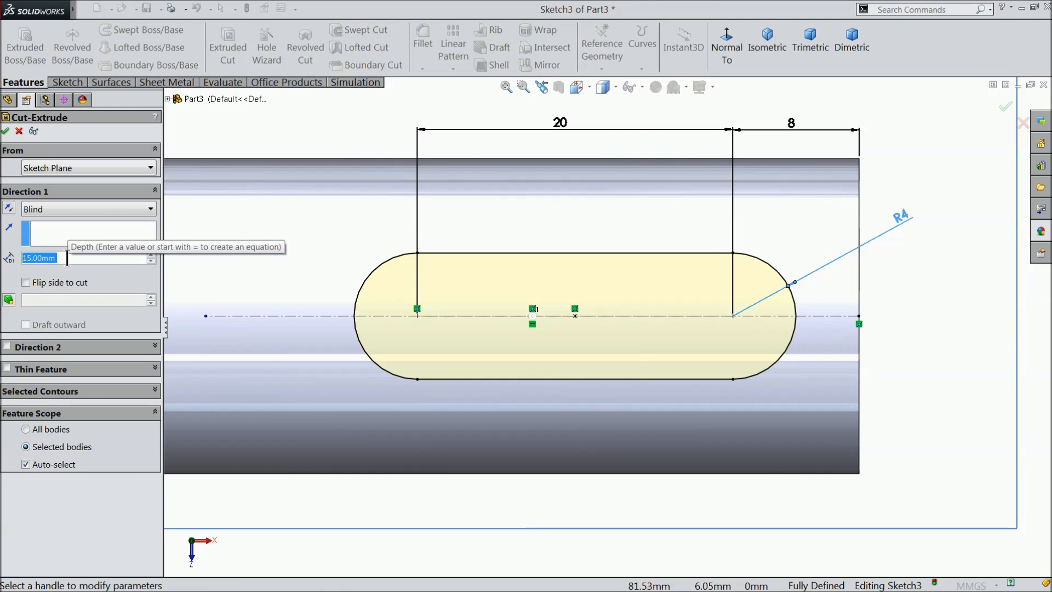
type("4")
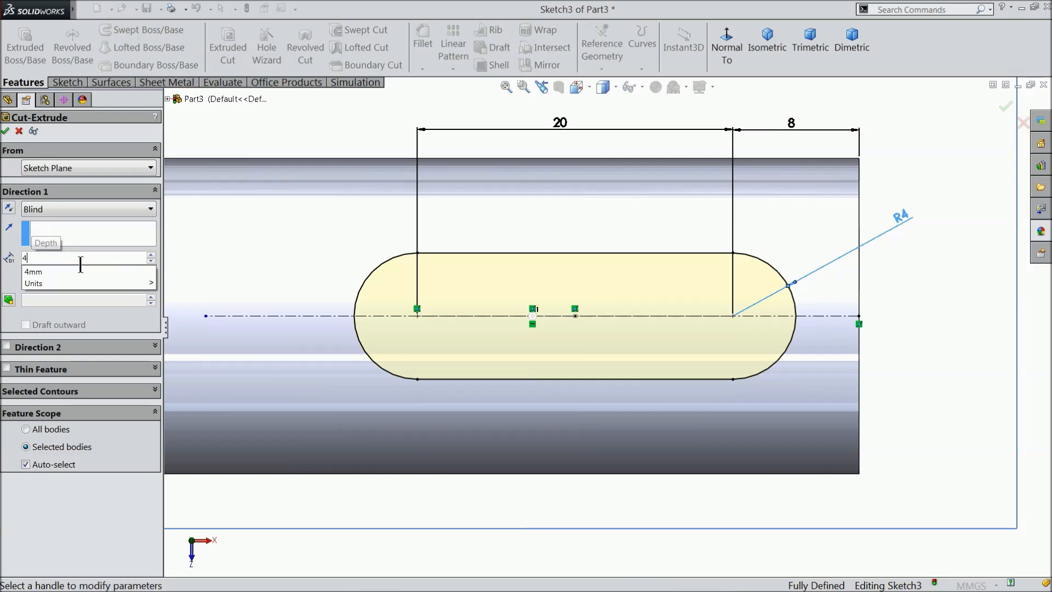
key("Return")
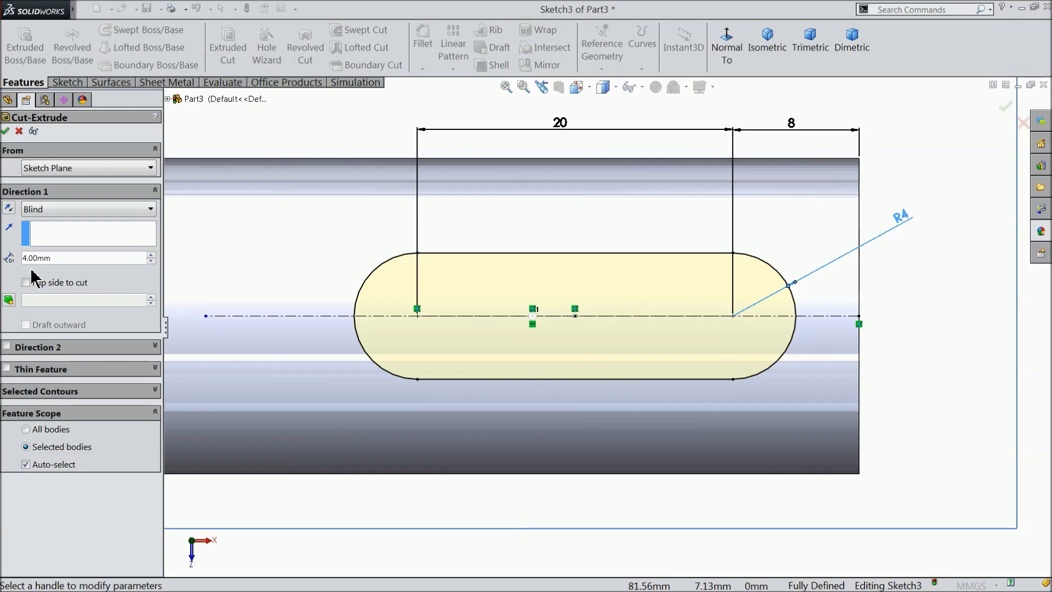
left_click(7, 131)
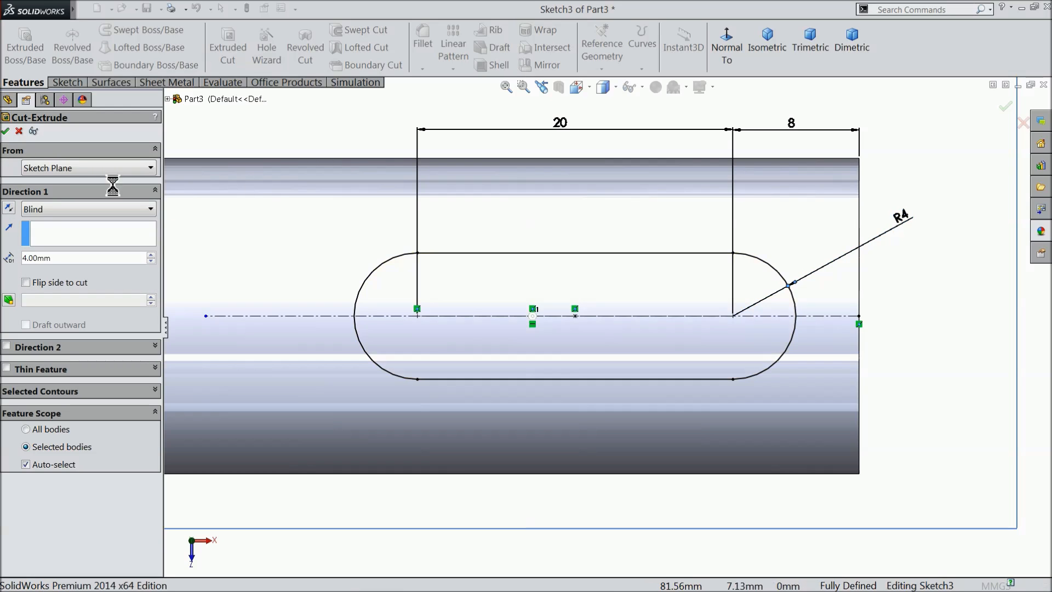
Hide the reference plane used for the keyway slot sketch.
middle_click_drag(891, 294, 890, 231)
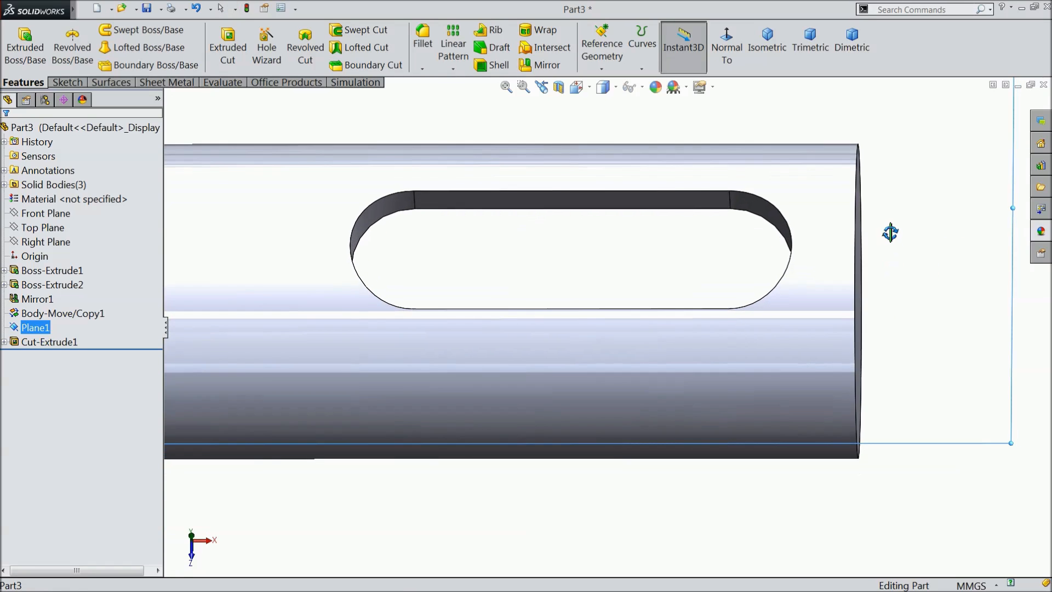
left_click(919, 436)
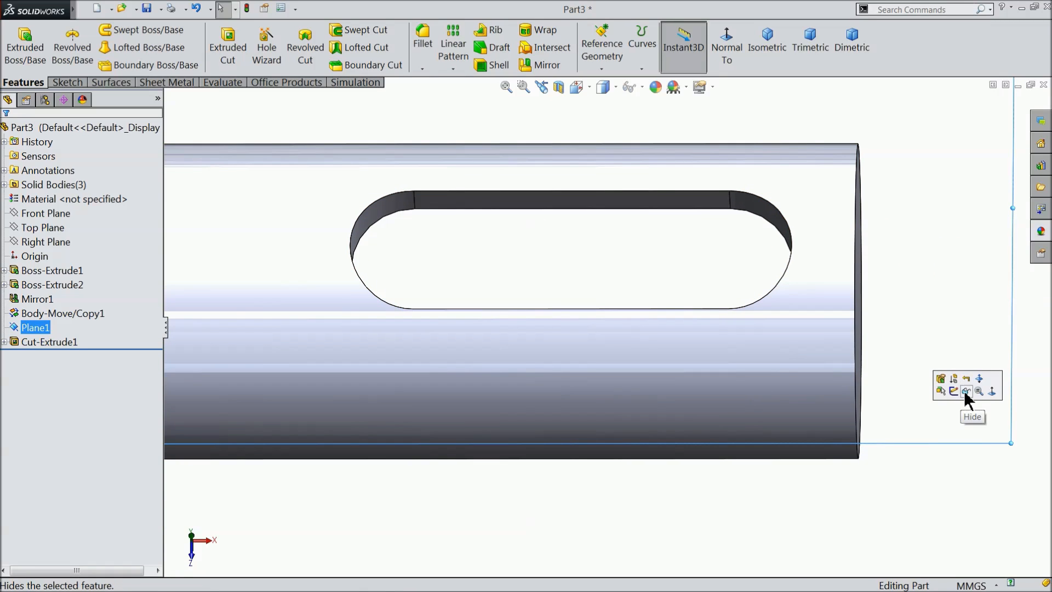
left_click(967, 390)
scroll(833, 435, "up", 5)
scroll(730, 411, "up", 3)
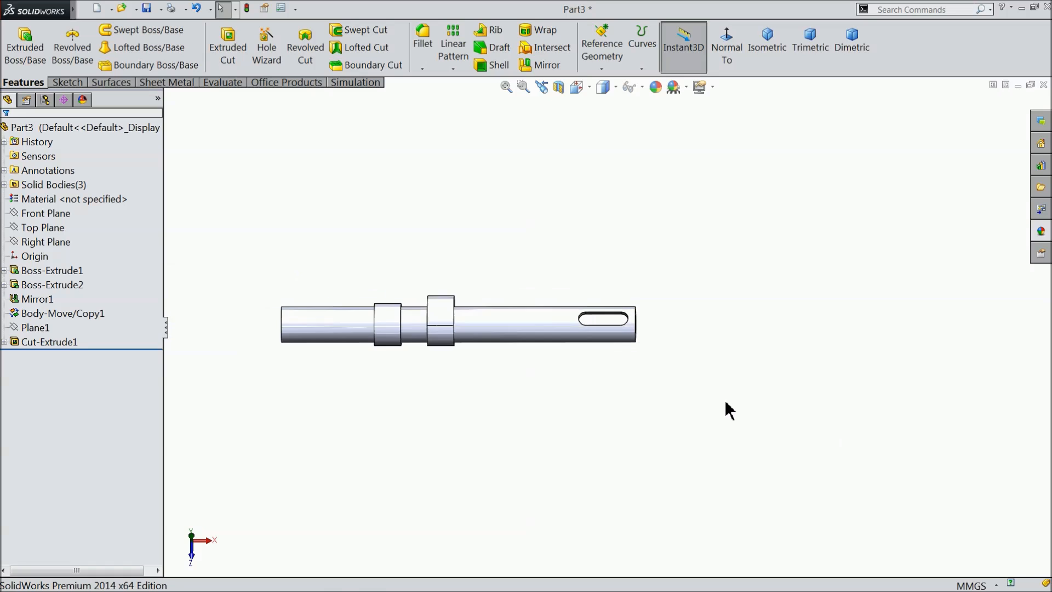
Examine the finished camshaft's lobes and keyway slot from an angled view.
middle_click_drag(682, 404, 608, 394)
scroll(559, 406, "down", 4)
mouse_move(512, 419)
middle_mouse_down()
mouse_move(500, 395)
mouse_move(512, 409)
middle_mouse_up()
scroll(517, 340, "down", 3)
scroll(517, 341, "up", 3)
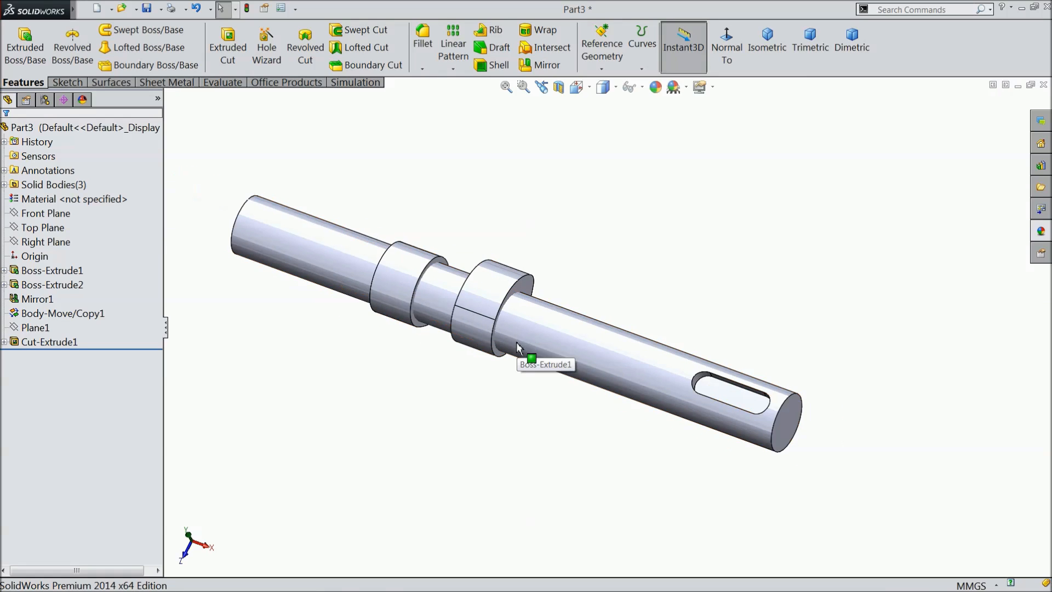
scroll(515, 340, "down", 1)
scroll(493, 348, "up", 2)
scroll(467, 317, "down", 2)
mouse_move(609, 359)
middle_mouse_down()
mouse_move(603, 334)
mouse_move(606, 349)
middle_mouse_up()
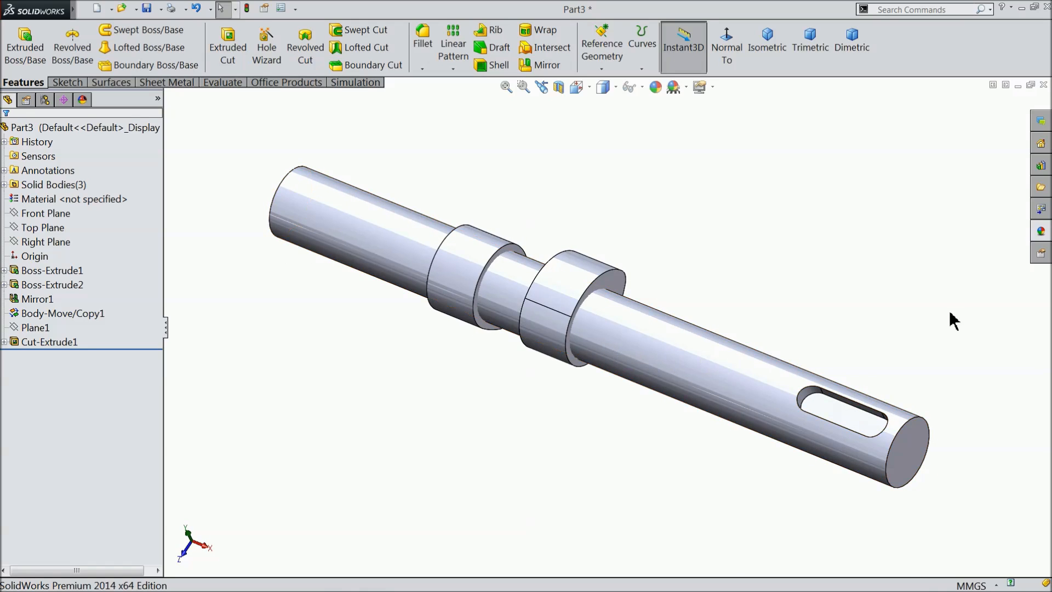
Apply the polished steel appearance from the Steel metals to the whole camshaft.
left_click(1041, 232)
scroll(931, 186, "up", 2)
left_click(960, 141)
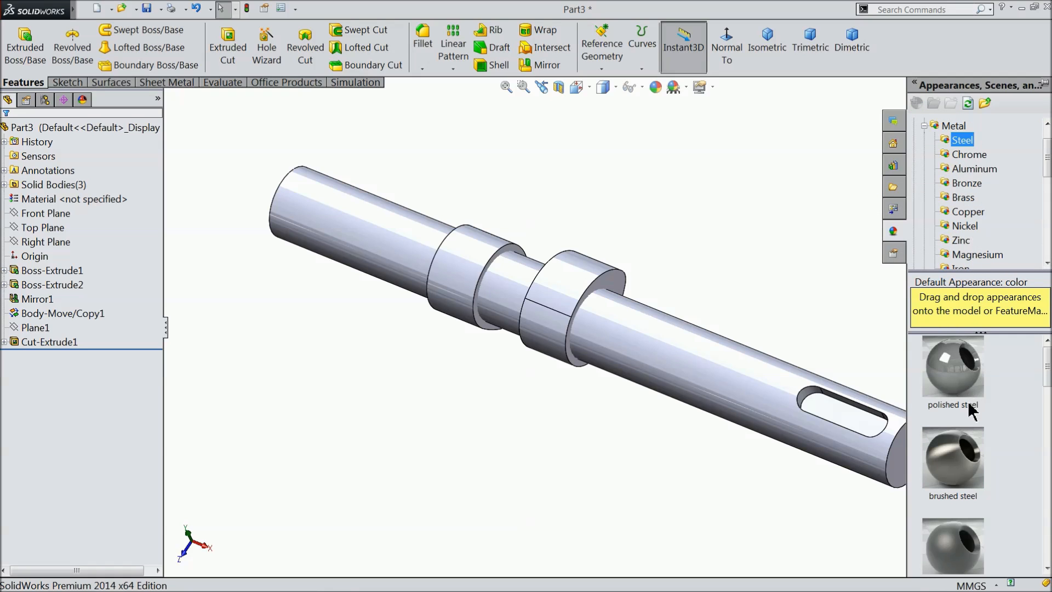
left_click_drag(1047, 366, 1047, 371)
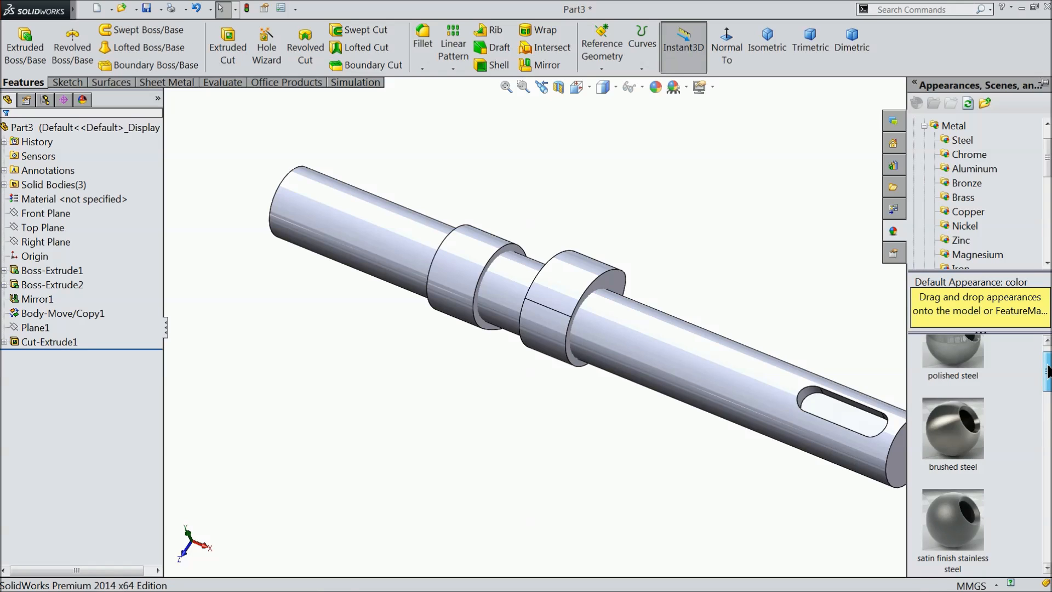
left_click_drag(953, 351, 719, 262)
key("Escape")
scroll(707, 271, "down", 2)
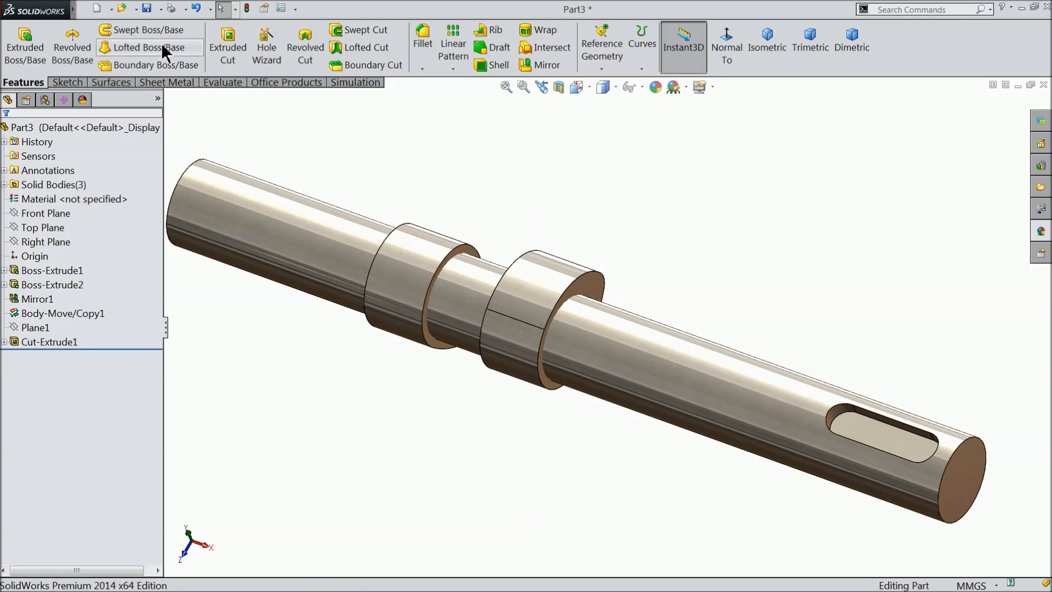
Save the part as 13.Cam Shaft in the Engine folder.
left_click(148, 14)
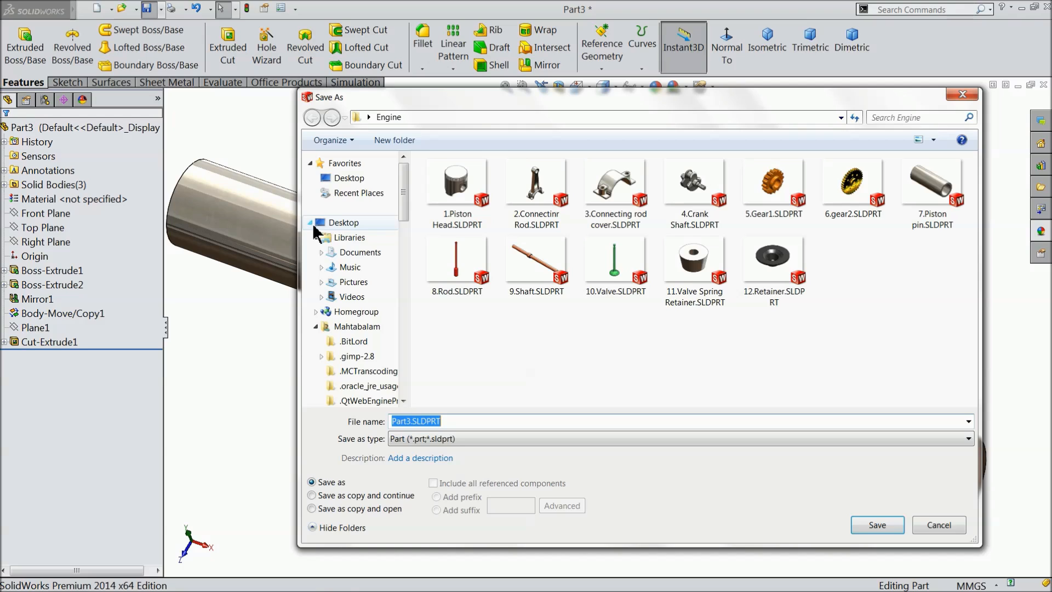
type("13.Cam Shaft")
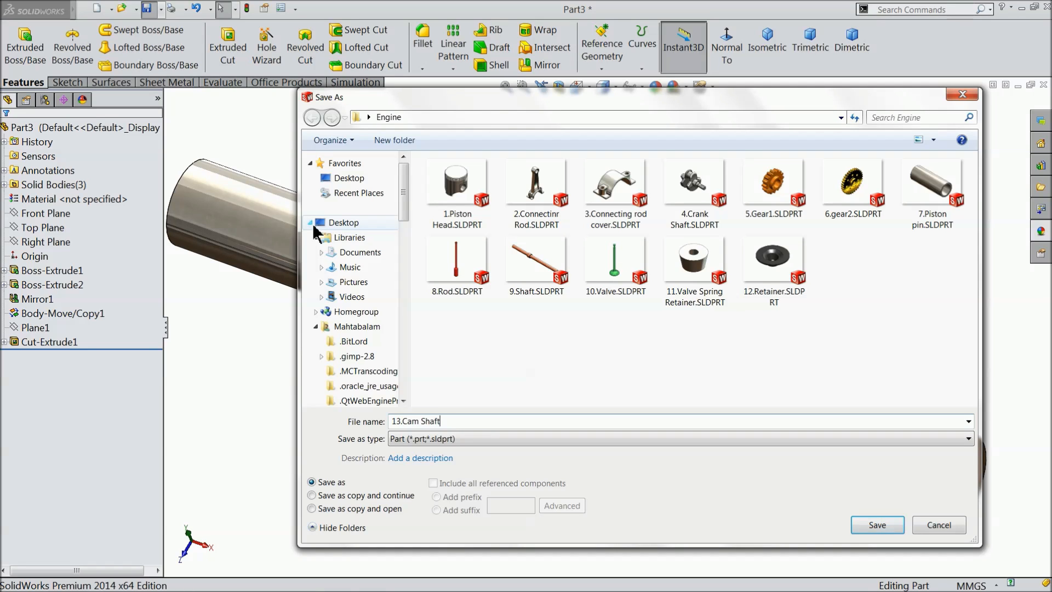
left_click(877, 526)
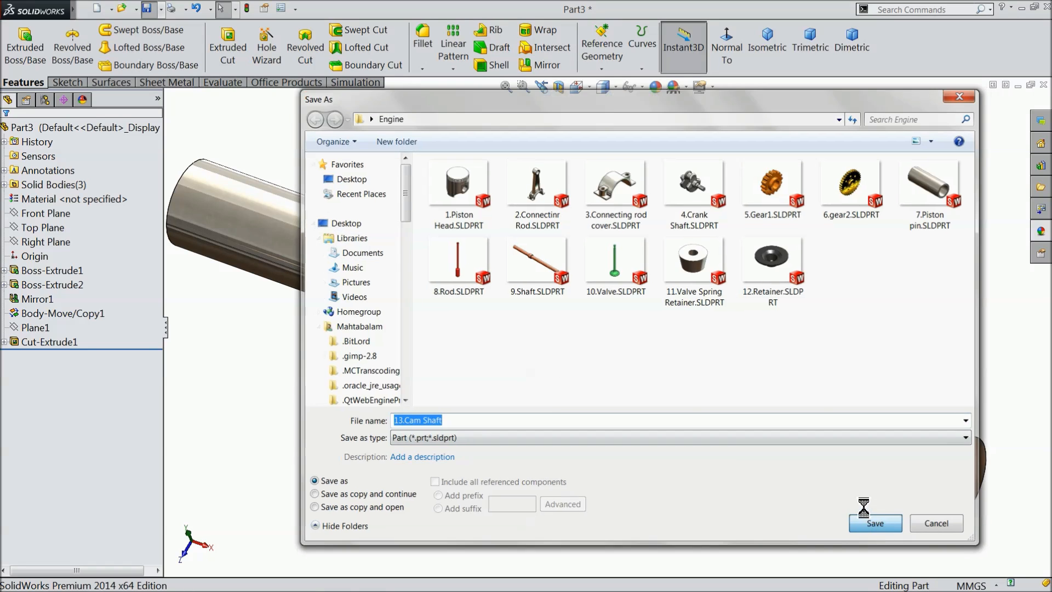
middle_click_drag(478, 396, 532, 282)
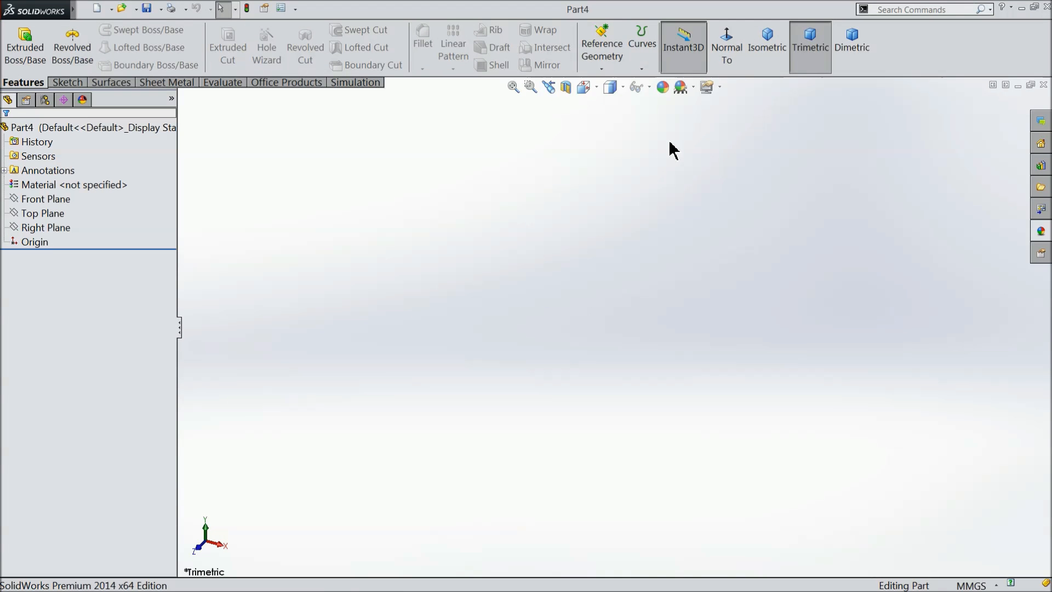
Give the new part a plain white background and open a sketch on the Right Plane.
left_click(707, 88)
left_click(703, 40)
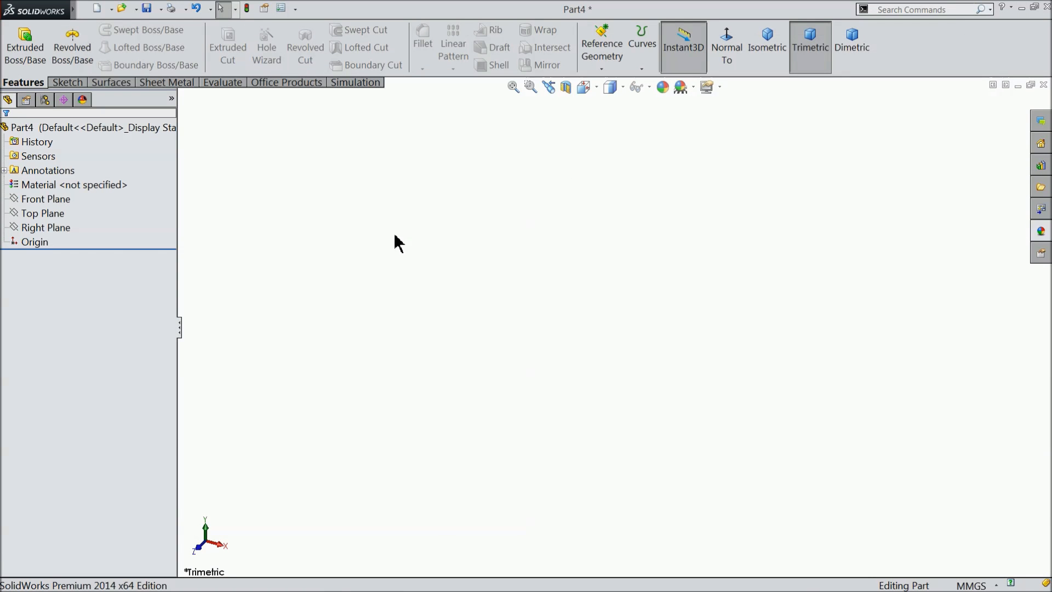
left_click(34, 228)
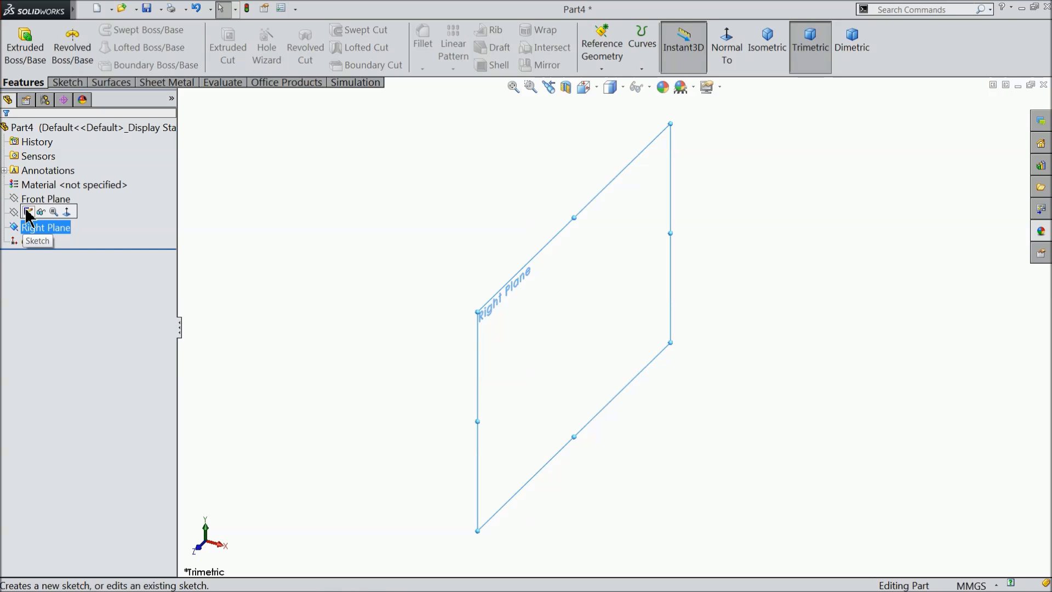
left_click(27, 212)
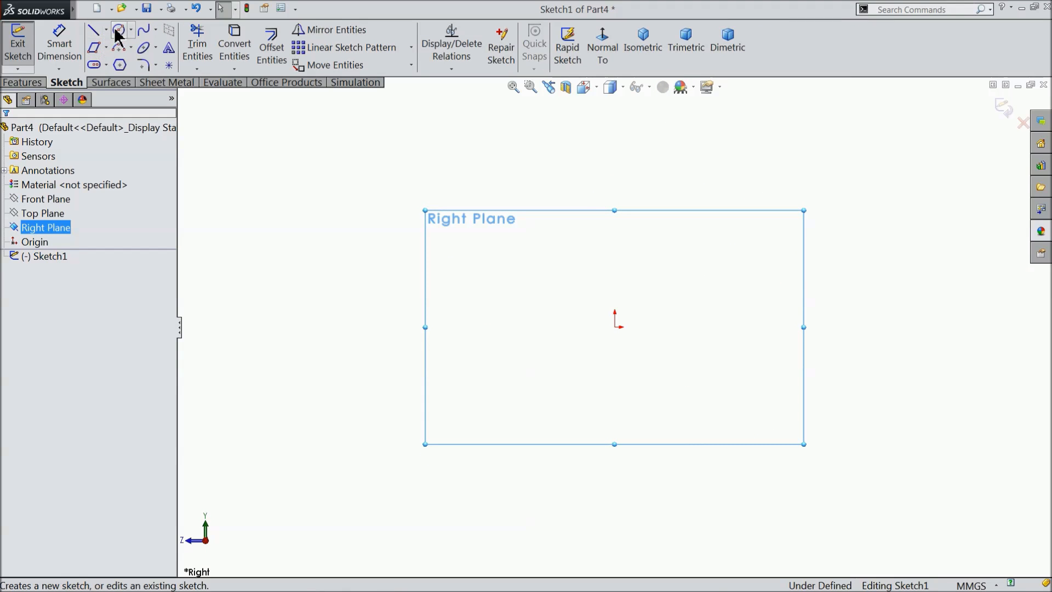
Sketch two concentric circles centered on the origin, the outer one with a radius of about 74 mm.
left_click(120, 30)
left_click(615, 326)
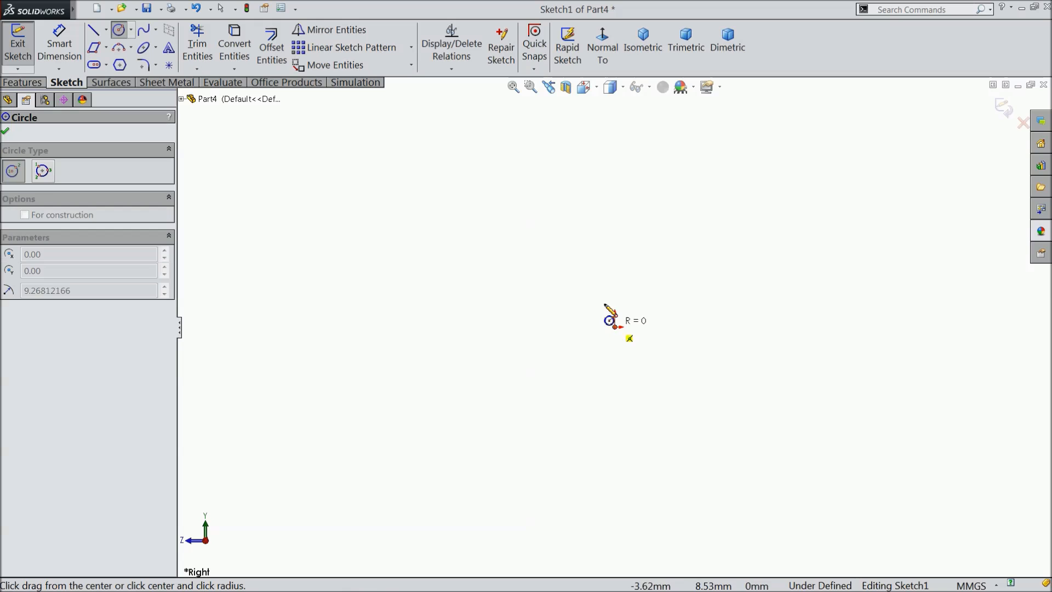
left_click(577, 262)
left_click(615, 327)
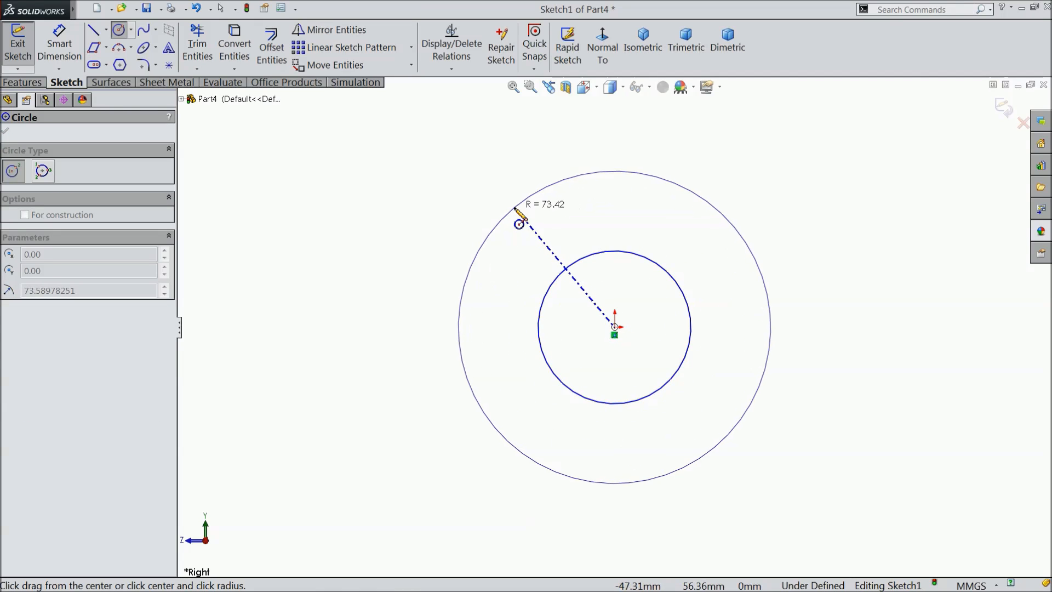
left_click(514, 208)
key("f")
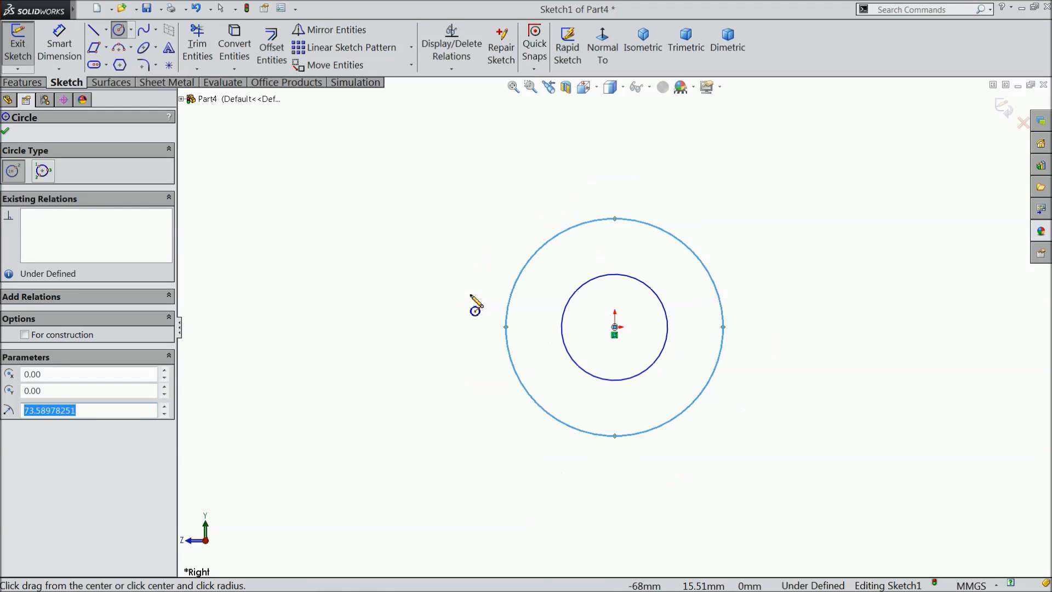
Sketch a circle of about 54 mm radius level with the origin, centered about 233 mm to its left.
left_click(271, 327)
left_click(259, 249)
scroll(296, 299, "up", 6)
scroll(746, 386, "down", 3)
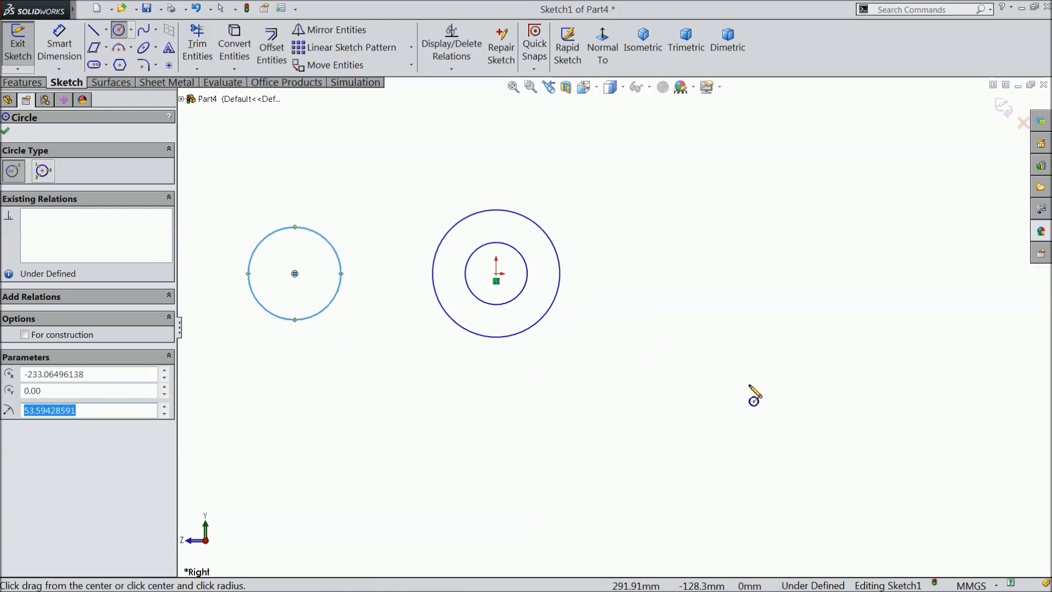
Sketch a circle of about 67 mm radius to the lower right of the origin, about 331 mm across and 104 mm down.
left_click(783, 365)
left_click(819, 316)
right_click(744, 220)
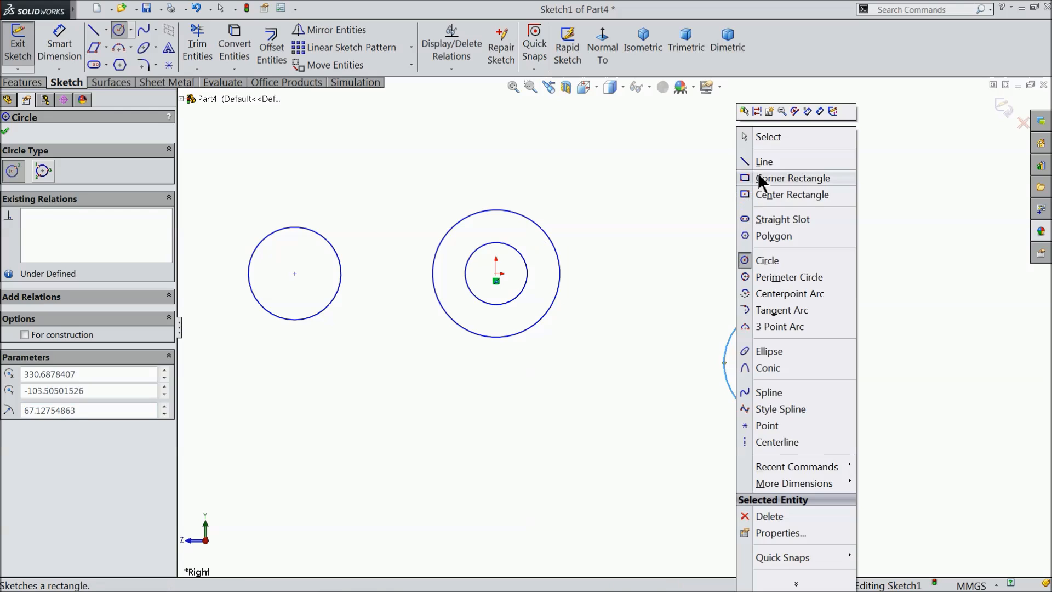
left_click(768, 136)
scroll(689, 301, "up", 2)
scroll(603, 311, "down", 2)
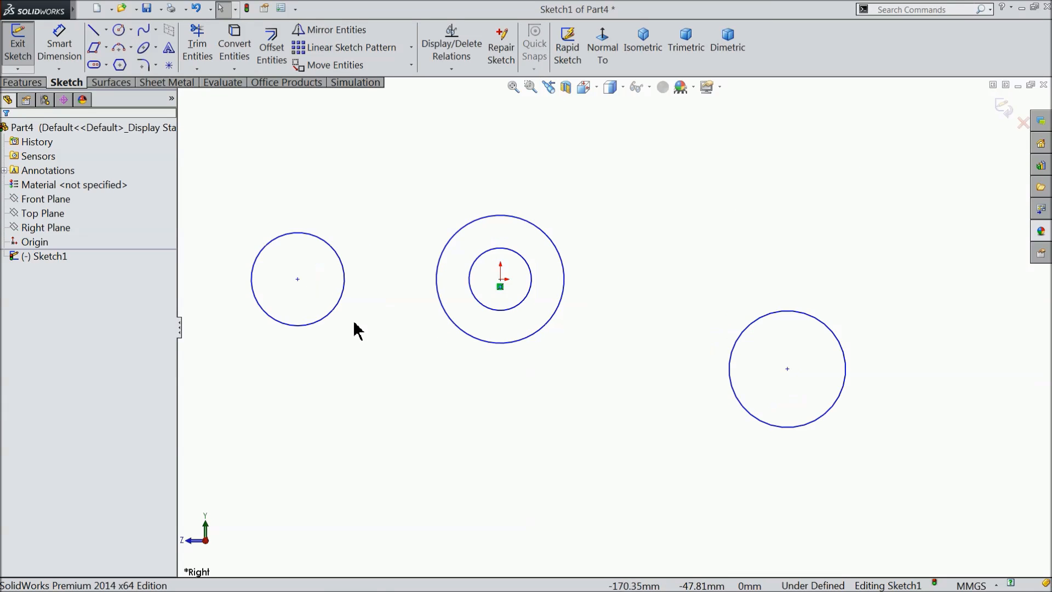
Add an Equal relation between the left circle and the inner concentric circle.
left_click(327, 319)
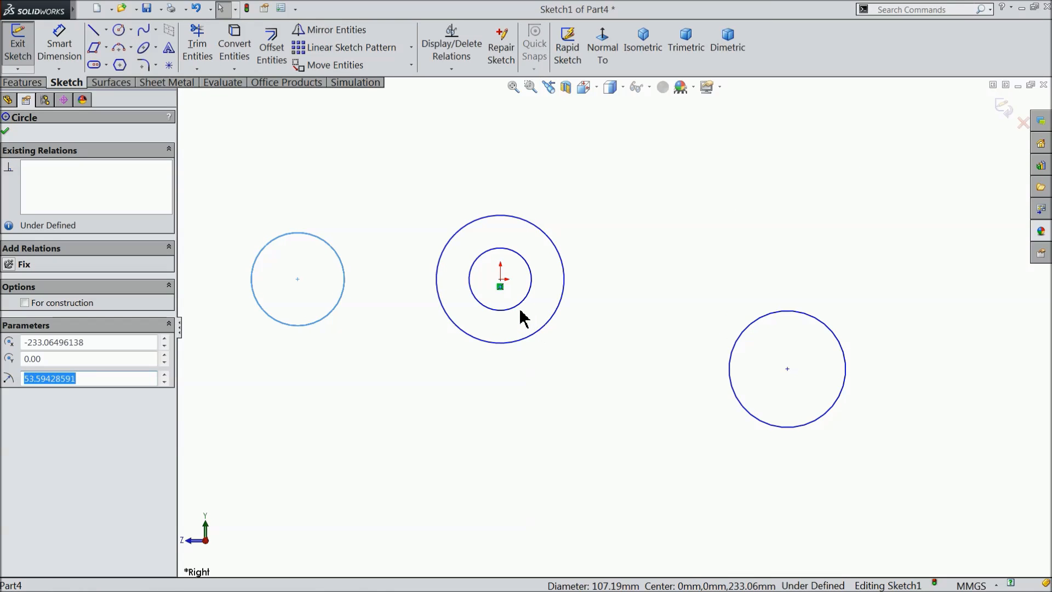
left_click(523, 308, "ctrl")
left_click(594, 263)
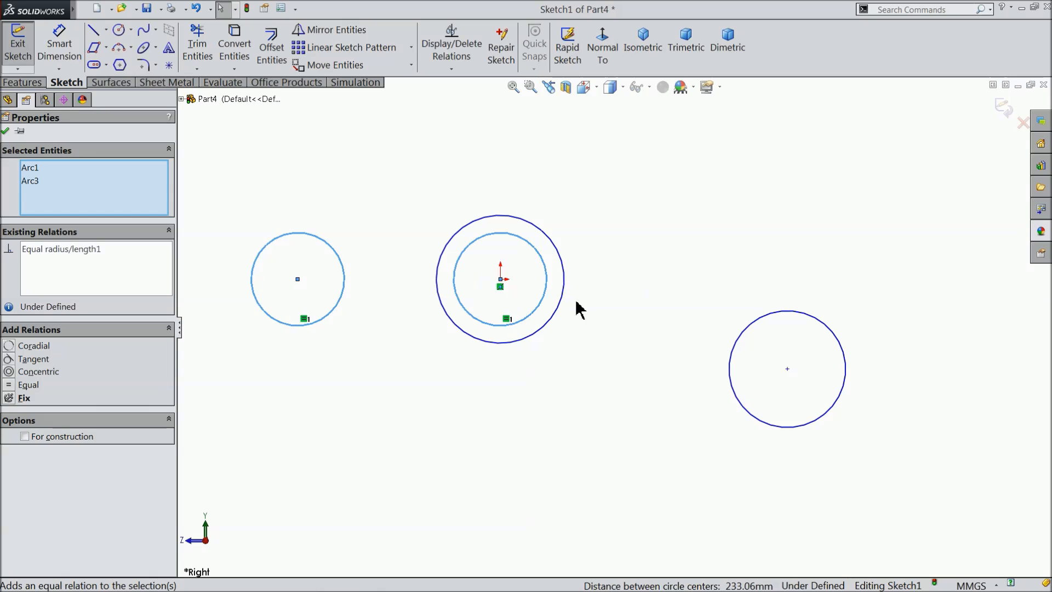
left_click(621, 286)
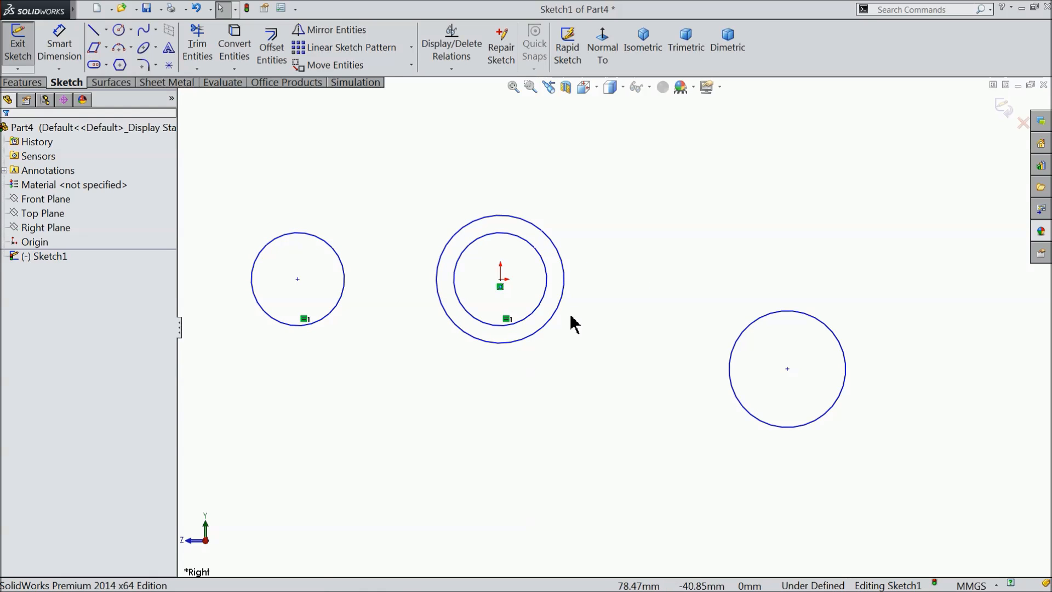
Draw a horizontal centerline from the origin to the left circle's center.
left_click(106, 29)
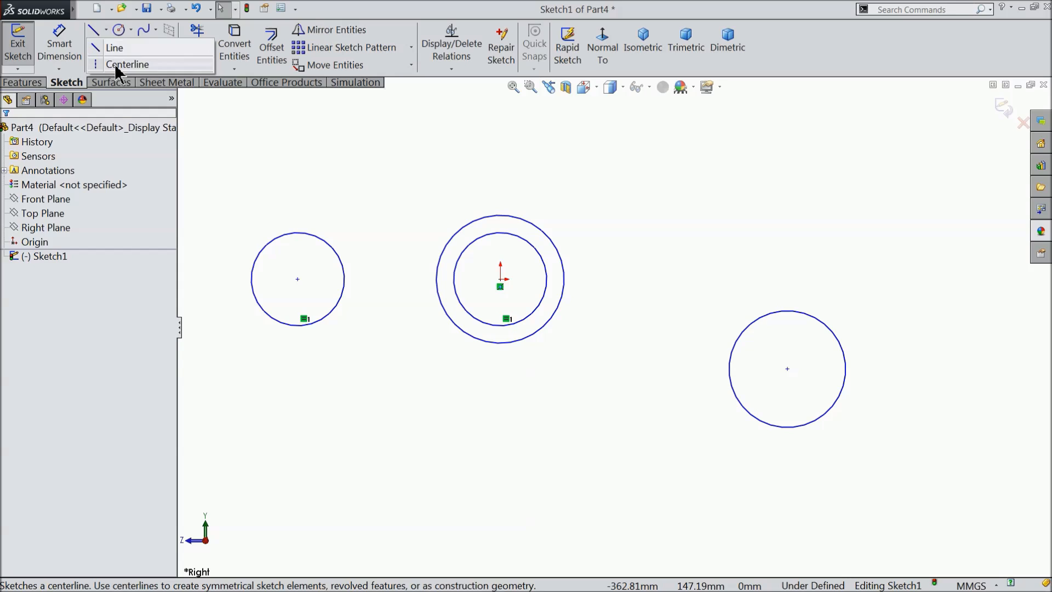
left_click(113, 63)
left_click(500, 279)
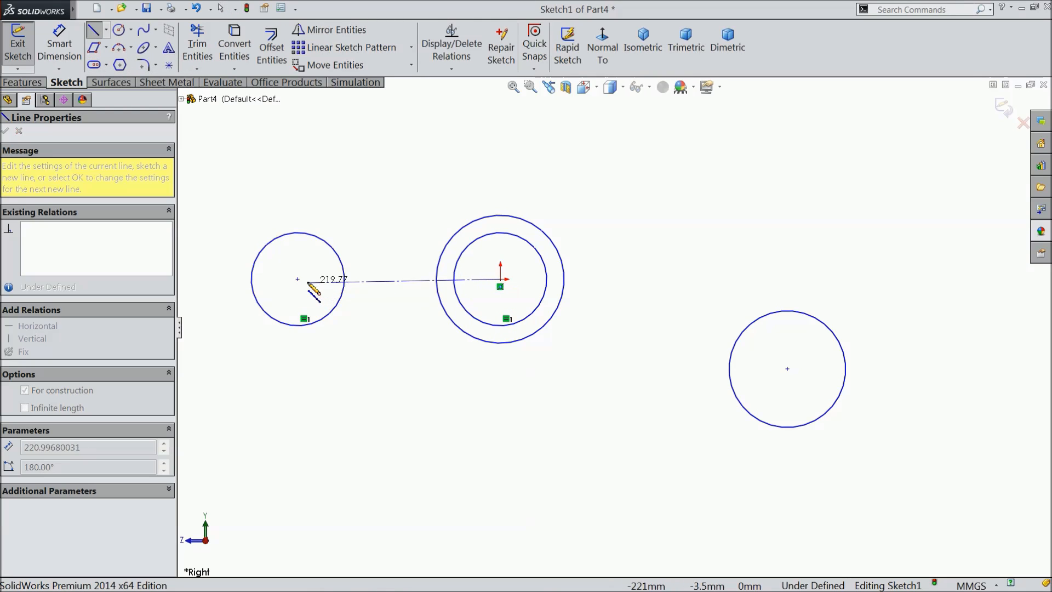
left_click(298, 279)
right_click(368, 320)
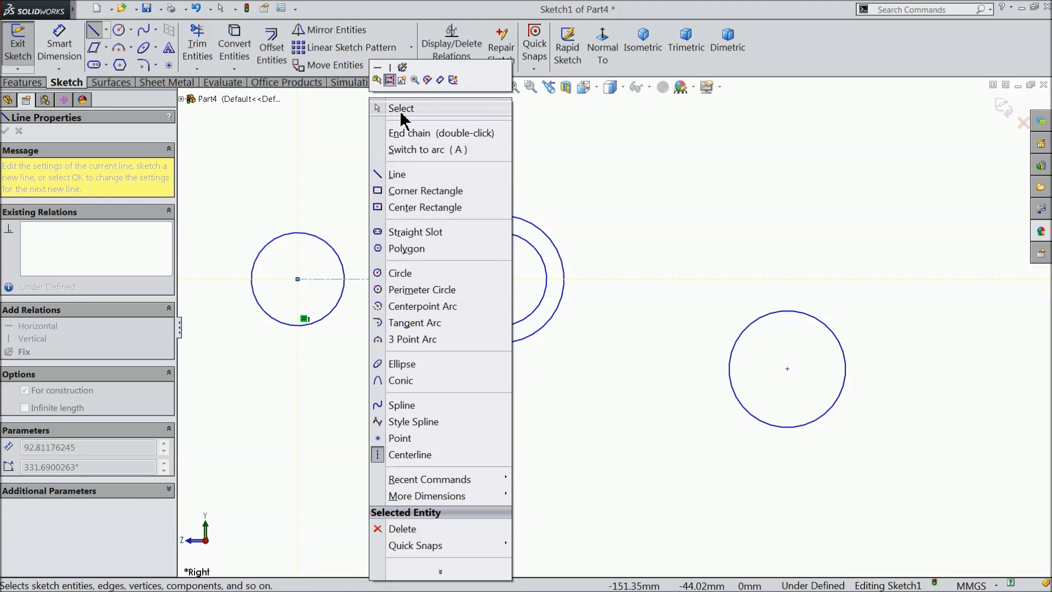
left_click(403, 108)
Draw a chain of centerlines from the origin straight down and across to the lower-right circle's center.
left_click(106, 30)
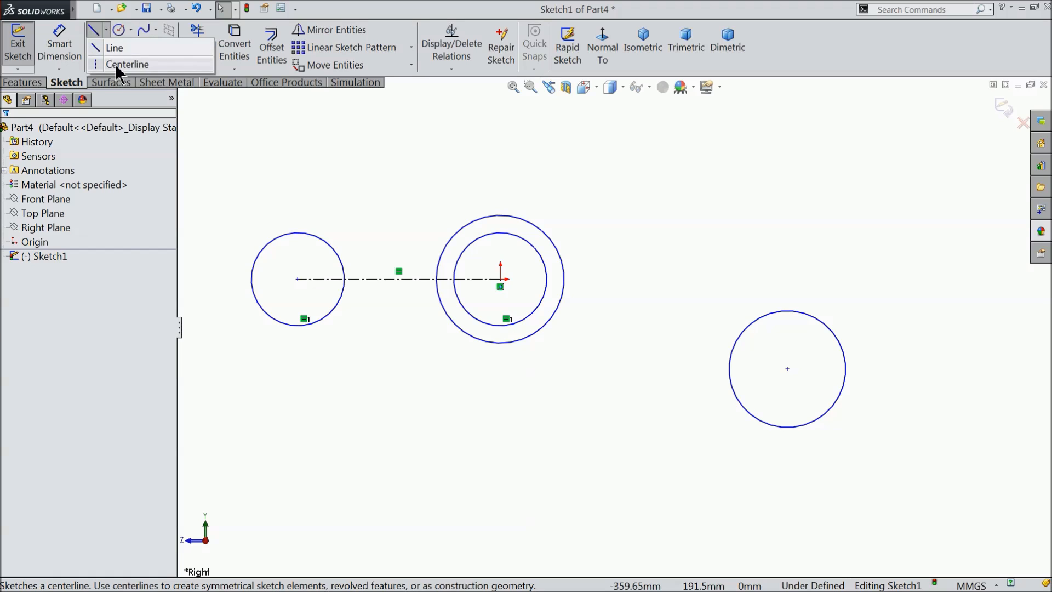
left_click(118, 65)
left_click(500, 279)
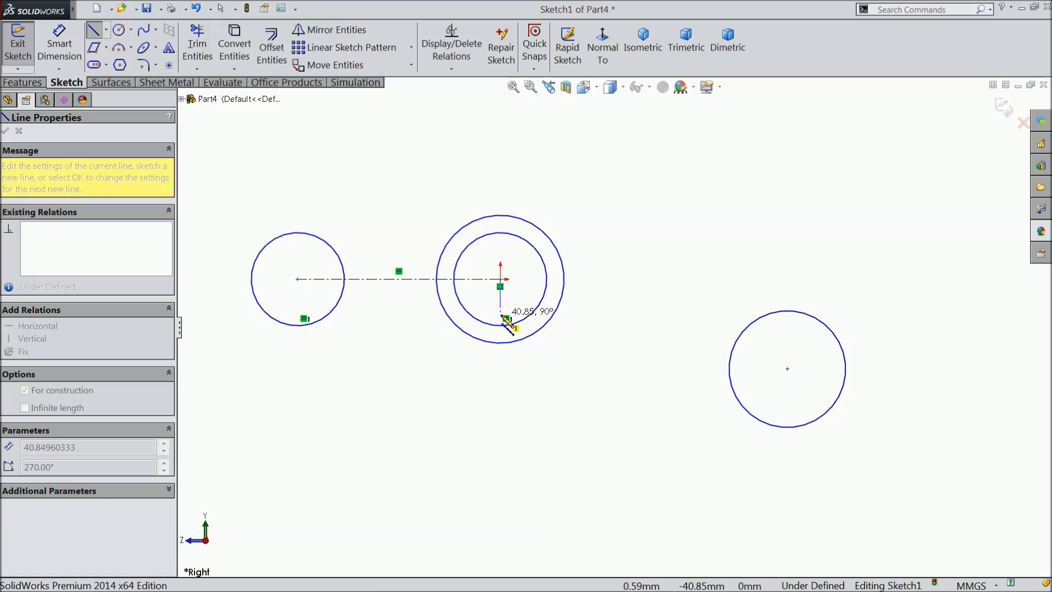
left_click(500, 377)
right_click(644, 373)
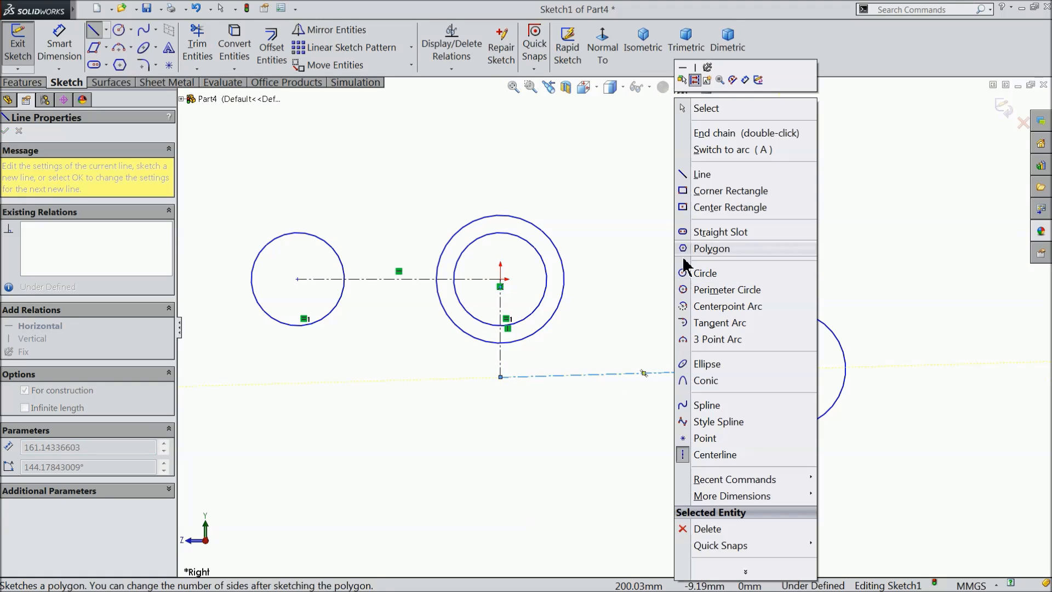
left_click(679, 108)
Add a Horizontal relation to the centerline that ends at the lower-right circle's center.
scroll(654, 370, "down", 3)
left_click(648, 375)
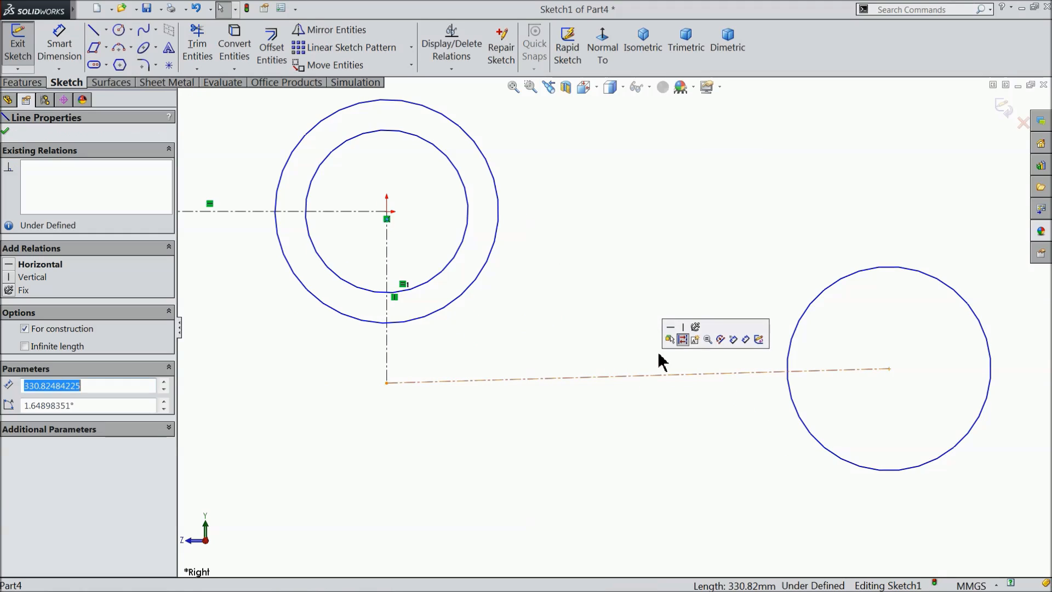
left_click(671, 327)
scroll(647, 375, "up", 3)
scroll(614, 383, "up", 1)
scroll(520, 308, "down", 1)
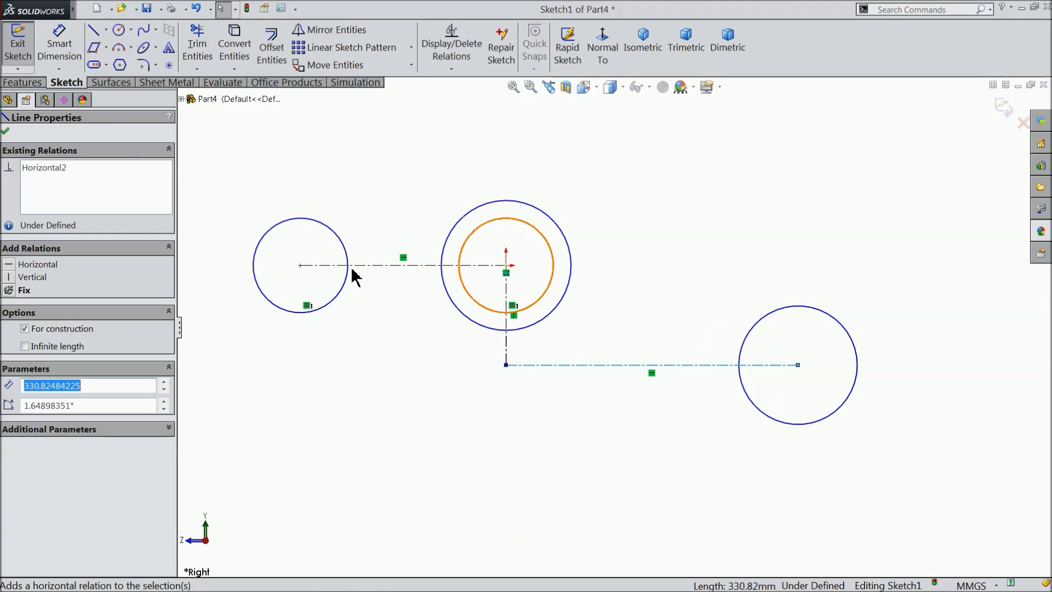
Dimension the lower horizontal centerline's length as 40 mm.
left_click(60, 44)
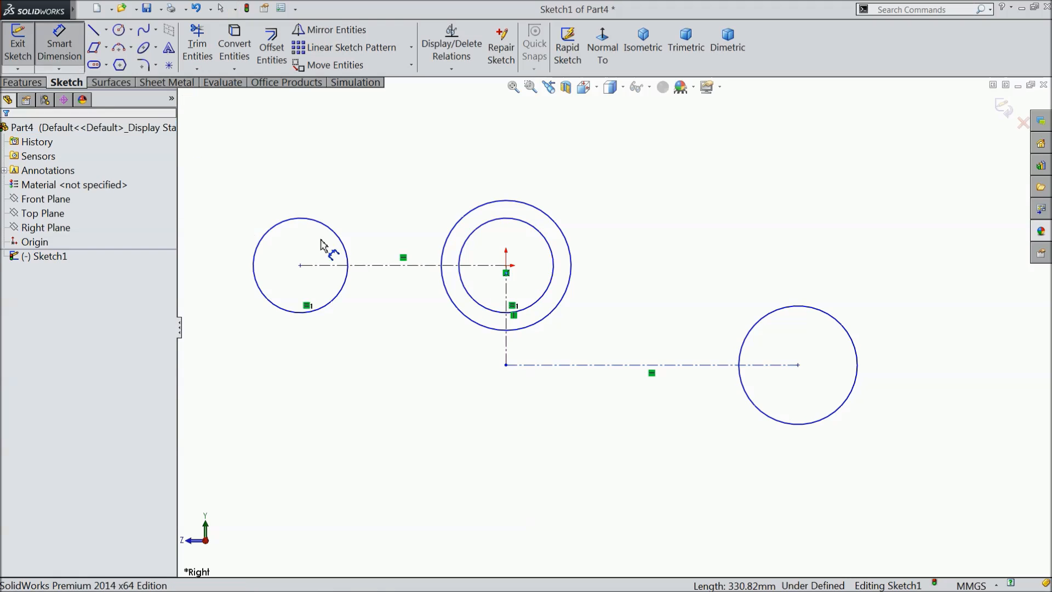
left_click(642, 365)
left_click(648, 482)
type("40")
left_click(591, 471)
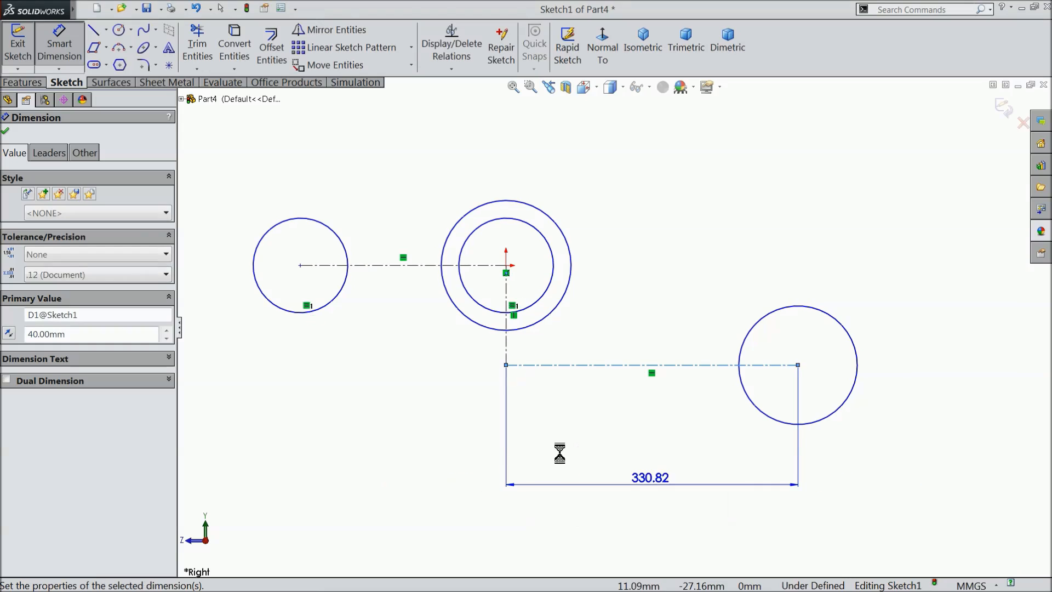
Dimension the centerline between the left circle's center and the origin as 25 mm.
left_click(391, 266)
left_click(378, 137)
type("25")
left_click(320, 119)
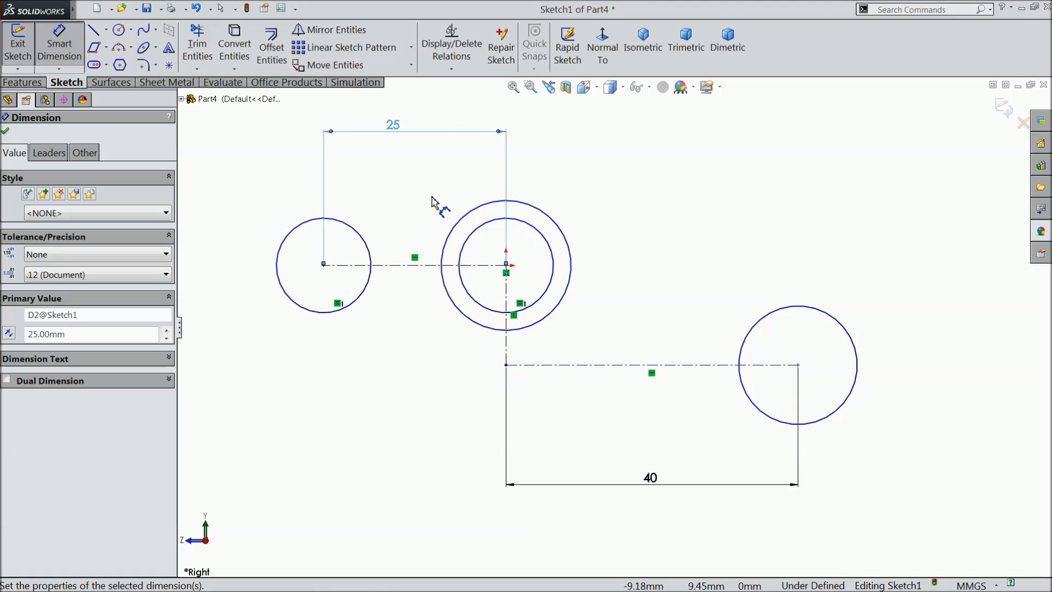
Dimension the diameter of the outer circle around the origin as 18 mm.
left_click(529, 211)
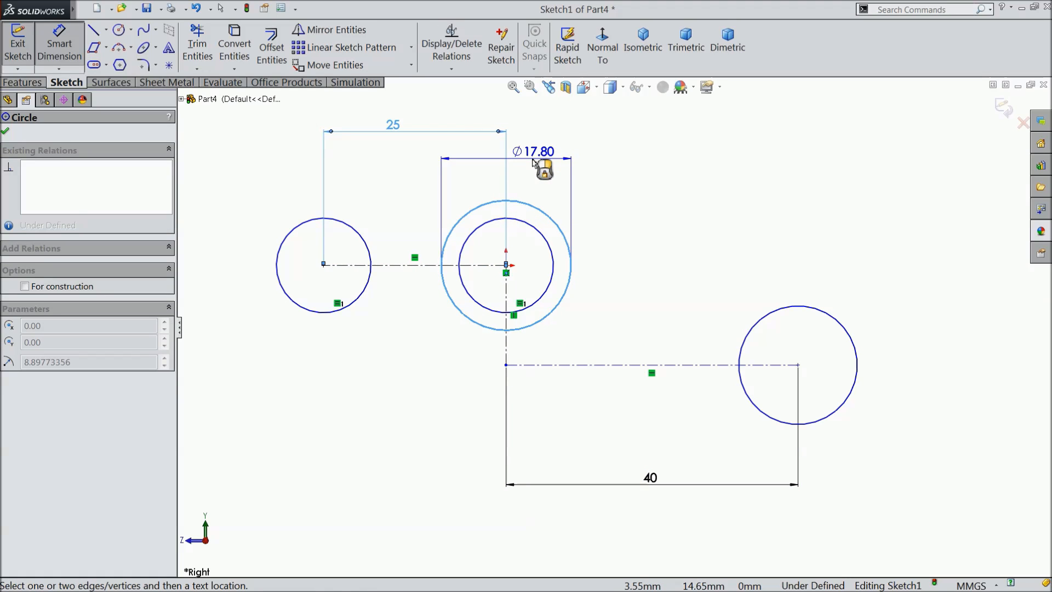
left_click(533, 162)
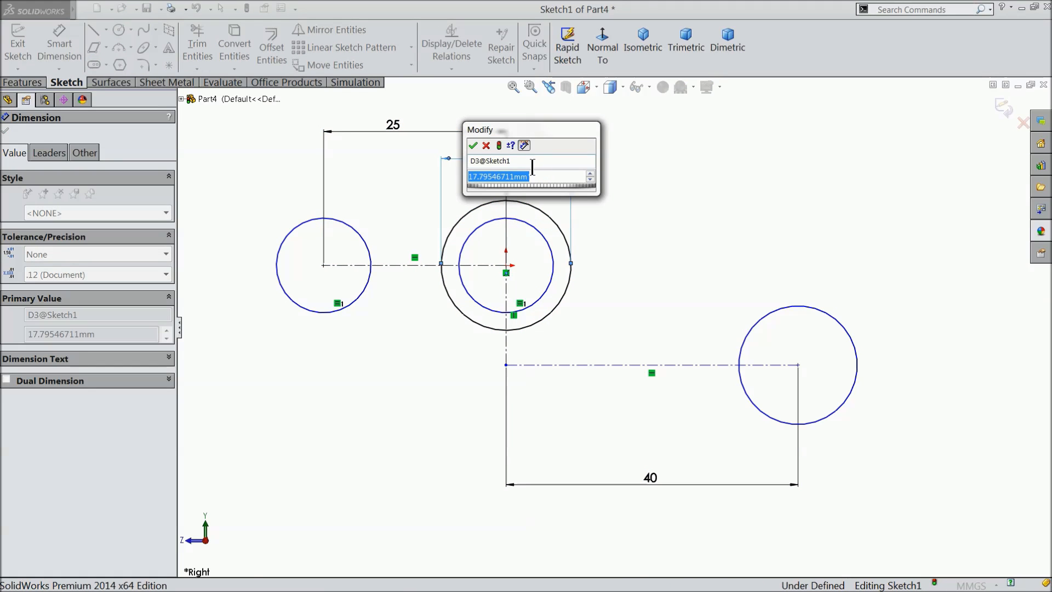
type("18")
left_click(473, 145)
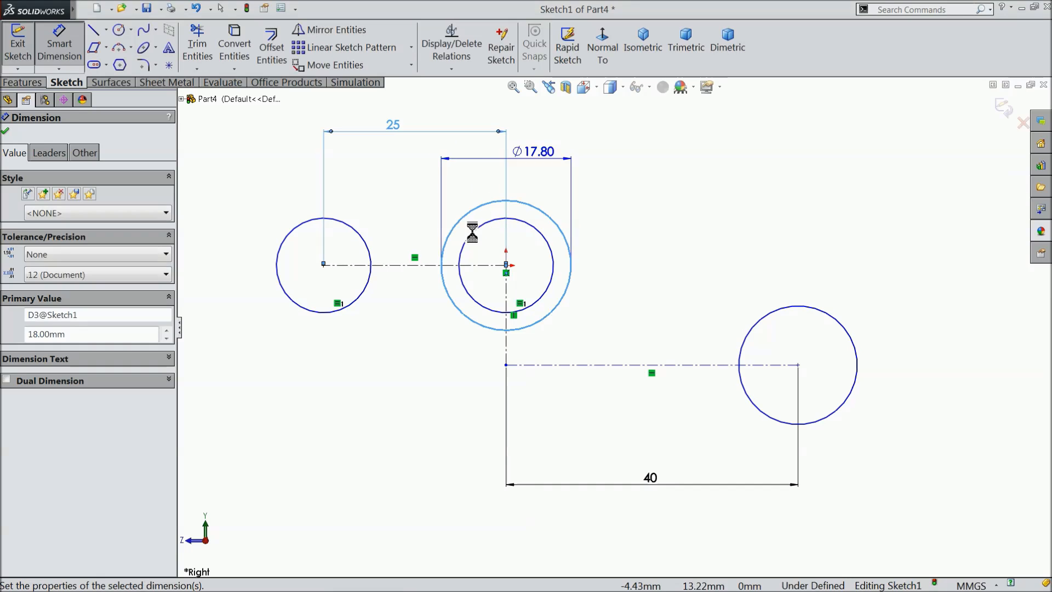
Dimension the left circle's diameter as 10 mm.
left_click(280, 268)
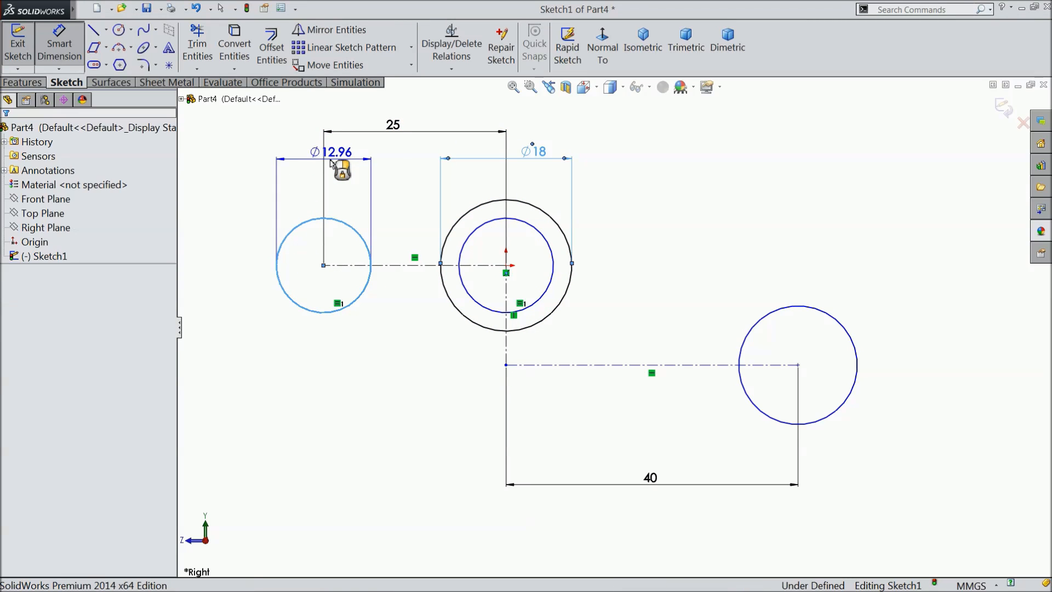
left_click(332, 162)
type("10")
left_click(270, 146)
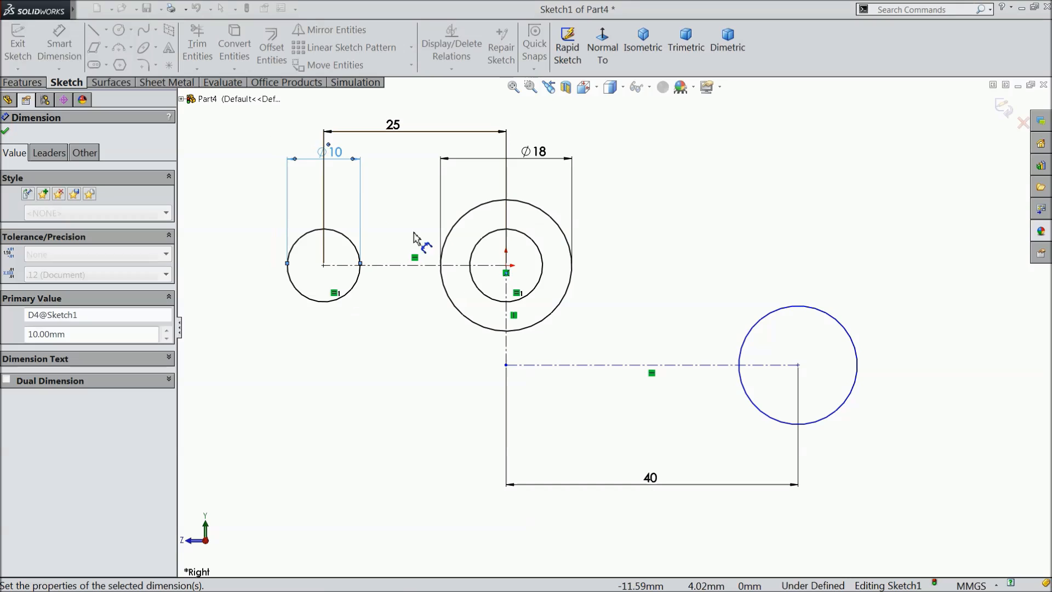
Dimension the lower-right circle's diameter as 10.9 mm.
left_click(858, 353)
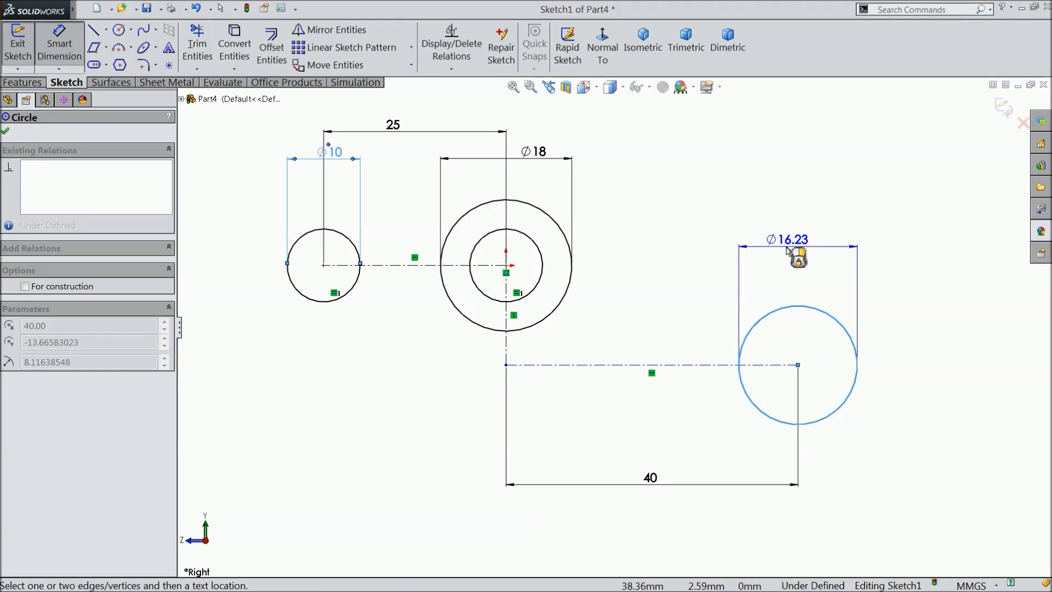
left_click(789, 249)
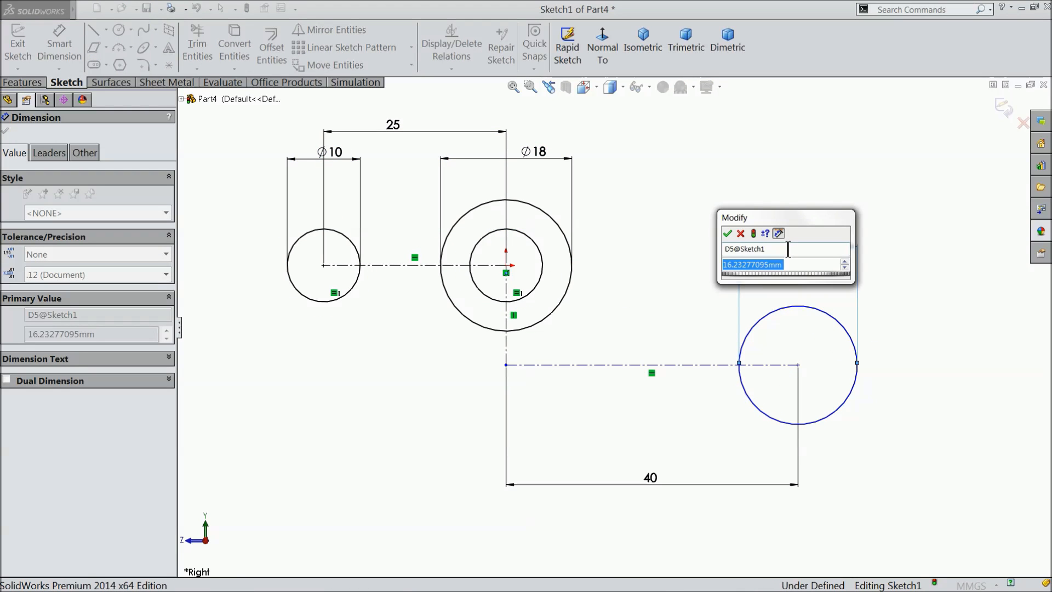
type("10.")
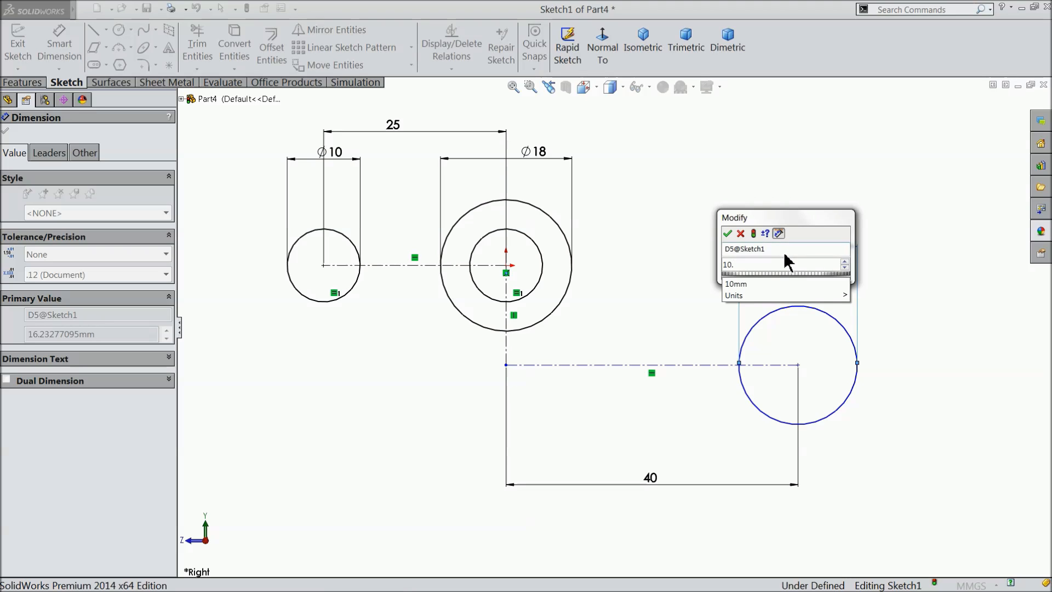
type("9")
left_click(728, 233)
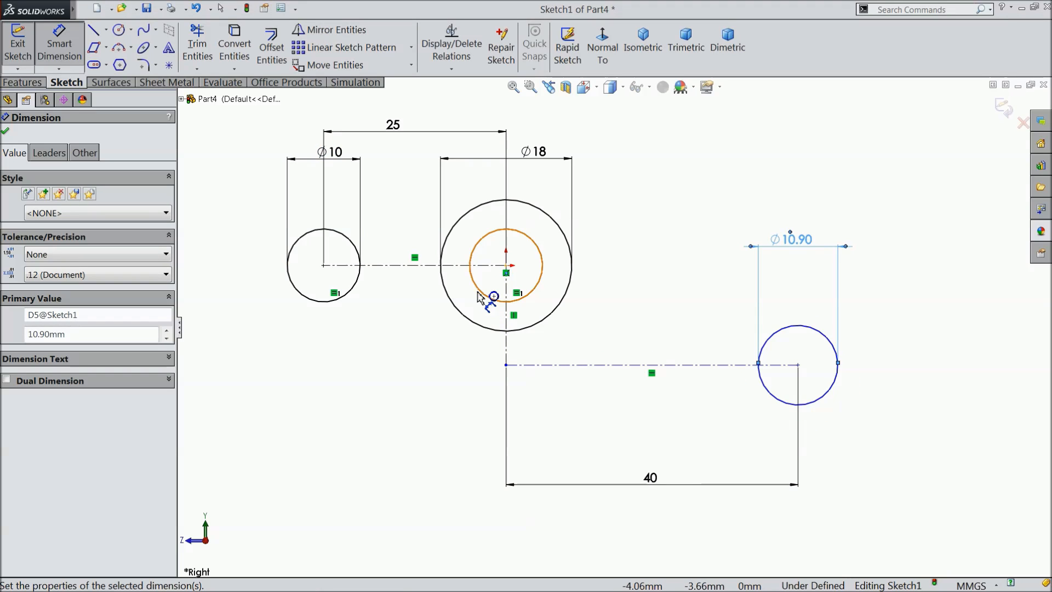
Set the lower-right circle's diameter to 11 mm.
double_click(802, 241)
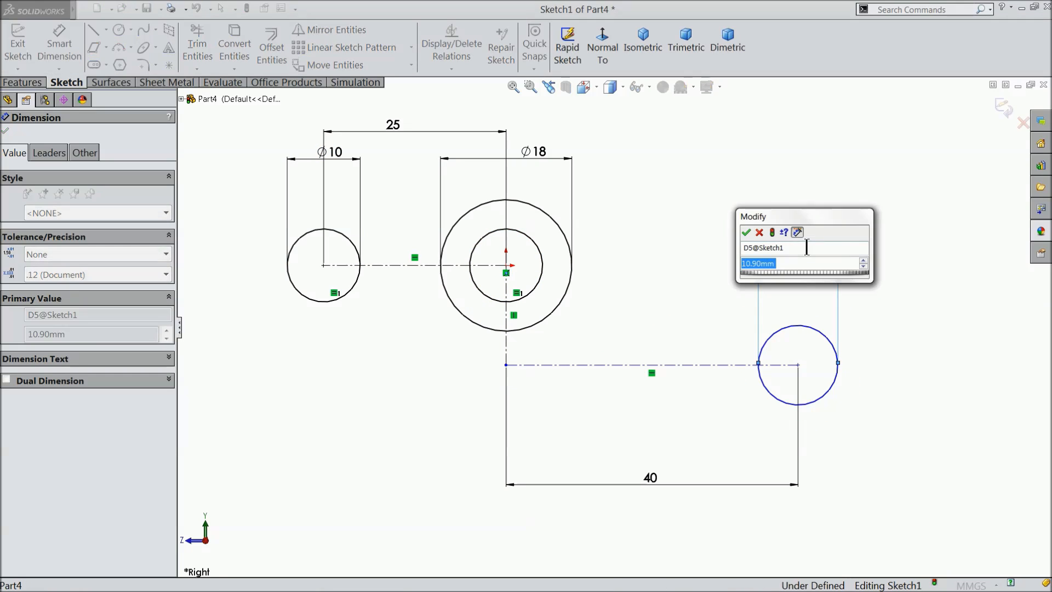
type("11")
left_click(745, 232)
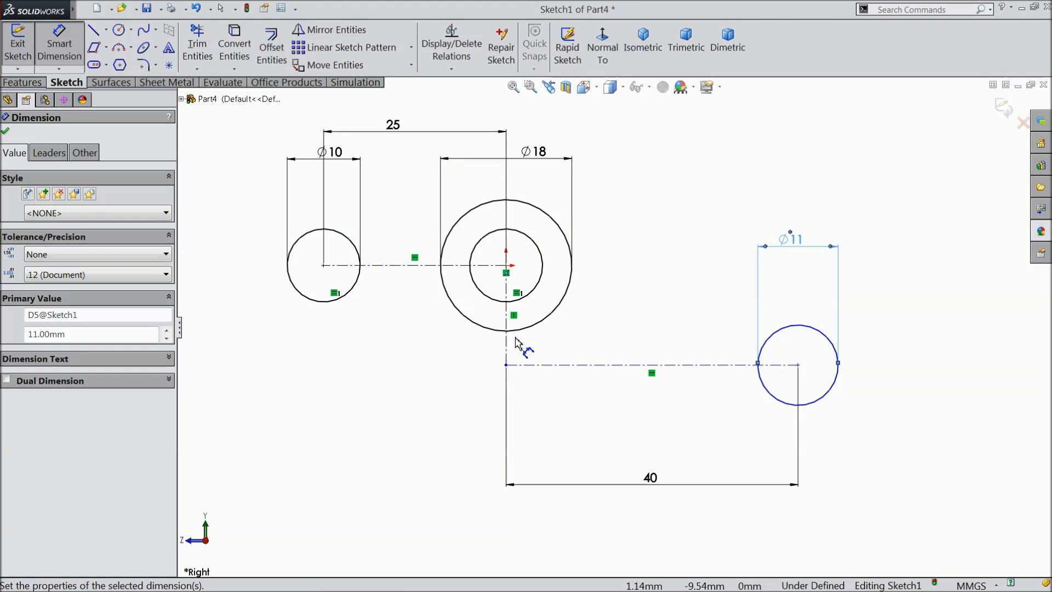
Dimension the vertical centerline below the origin as 8 mm and end dimensioning.
left_click(511, 318)
left_click(411, 309)
type("8")
left_click(350, 300)
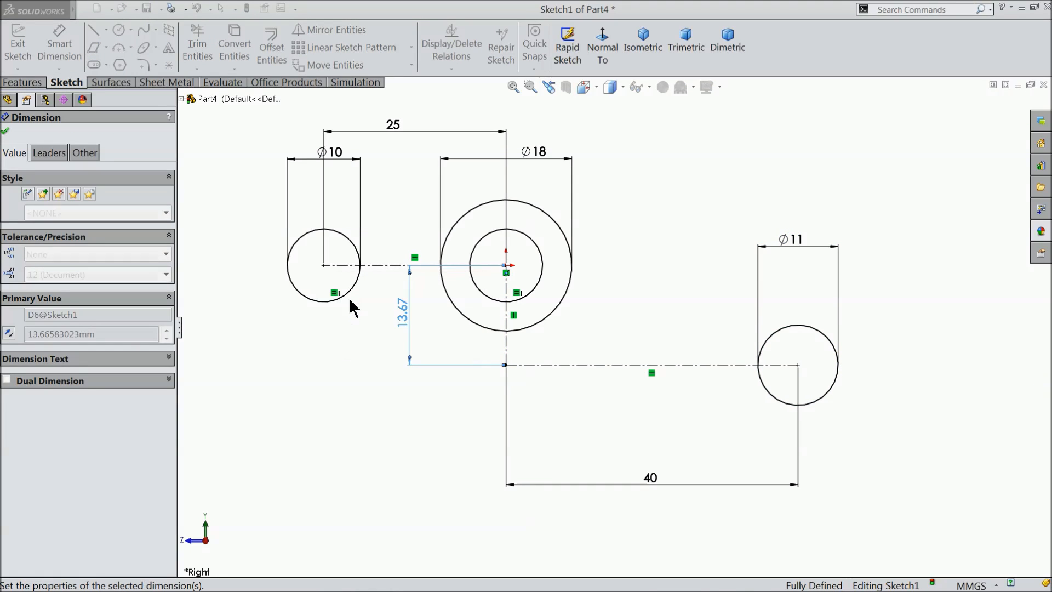
scroll(560, 320, "up", 1)
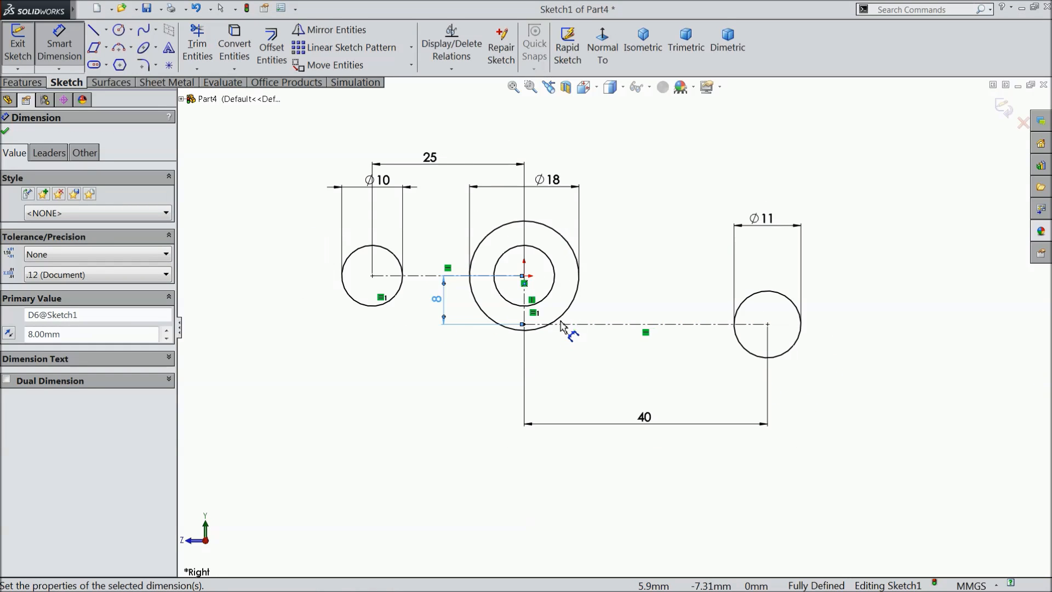
scroll(523, 269, "down", 1)
left_click(5, 132)
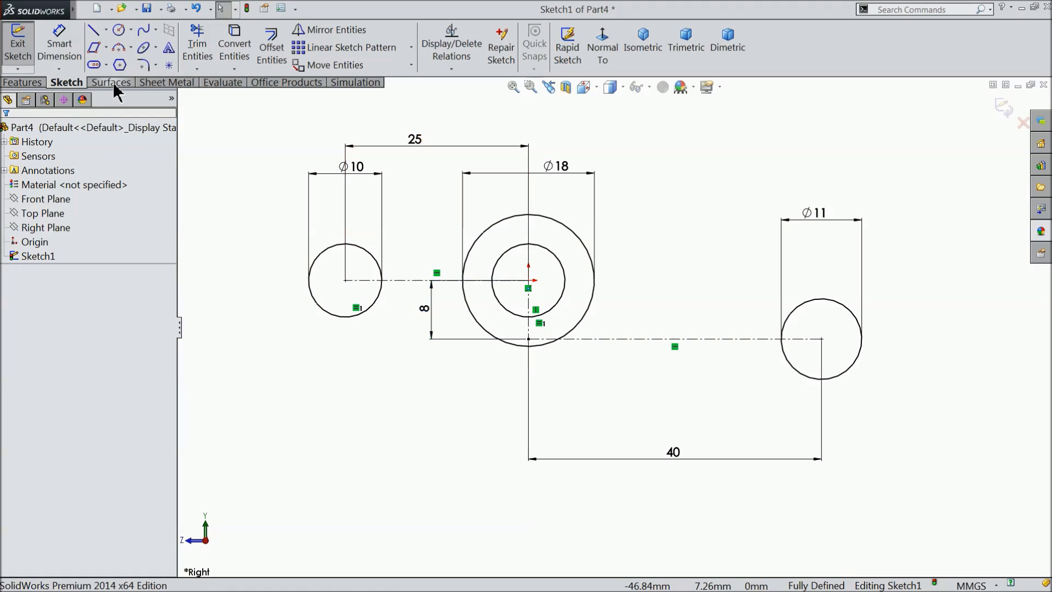
Sketch a 3 Point Arc of about 71 mm radius from the left circle's top over the central circles to the lower-right circle's top.
left_click(131, 48)
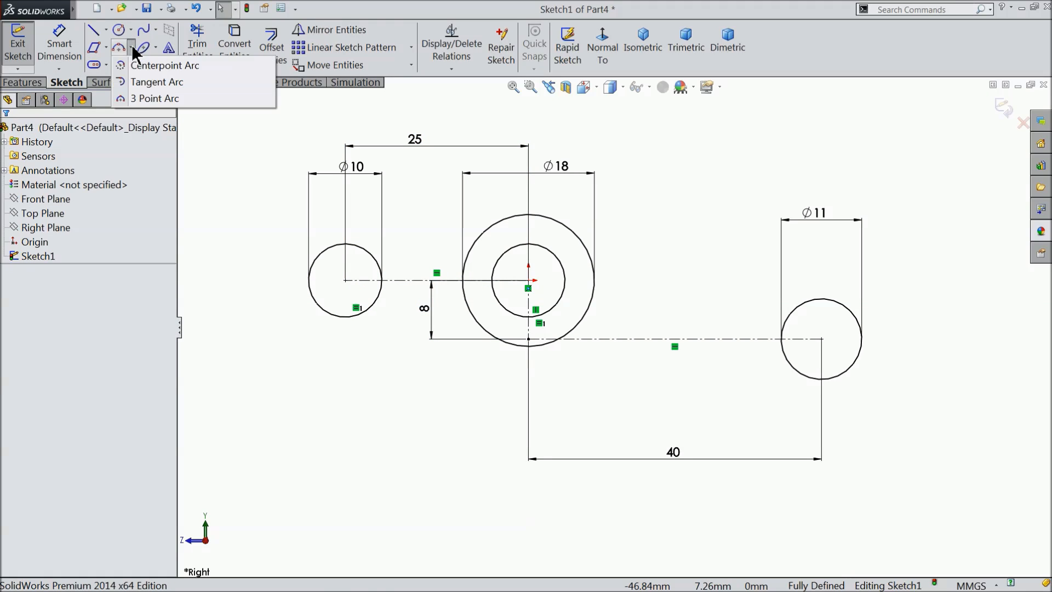
left_click(144, 99)
scroll(408, 270, "down", 1)
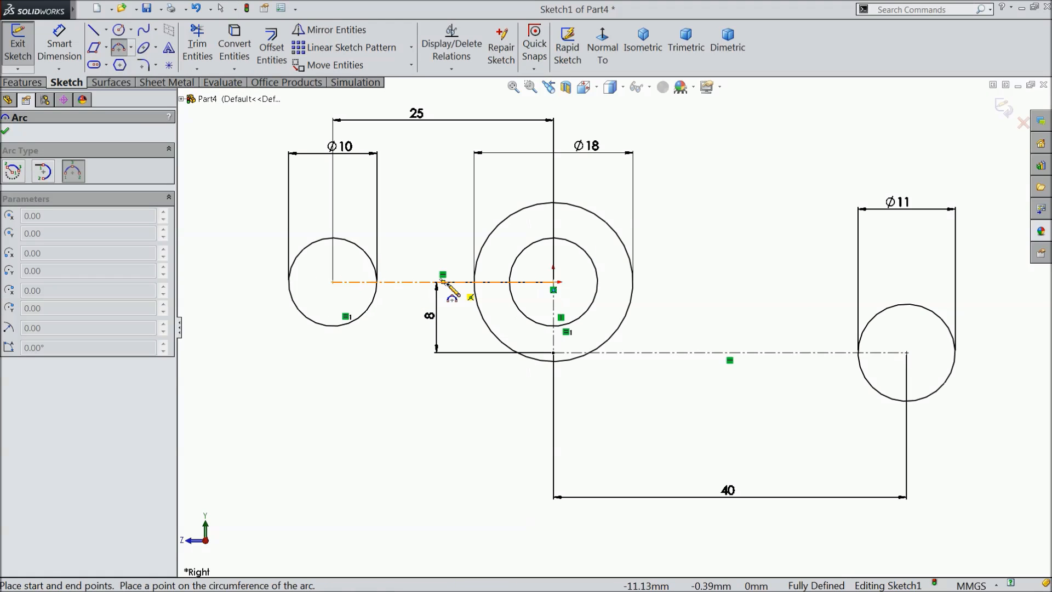
left_click(330, 239)
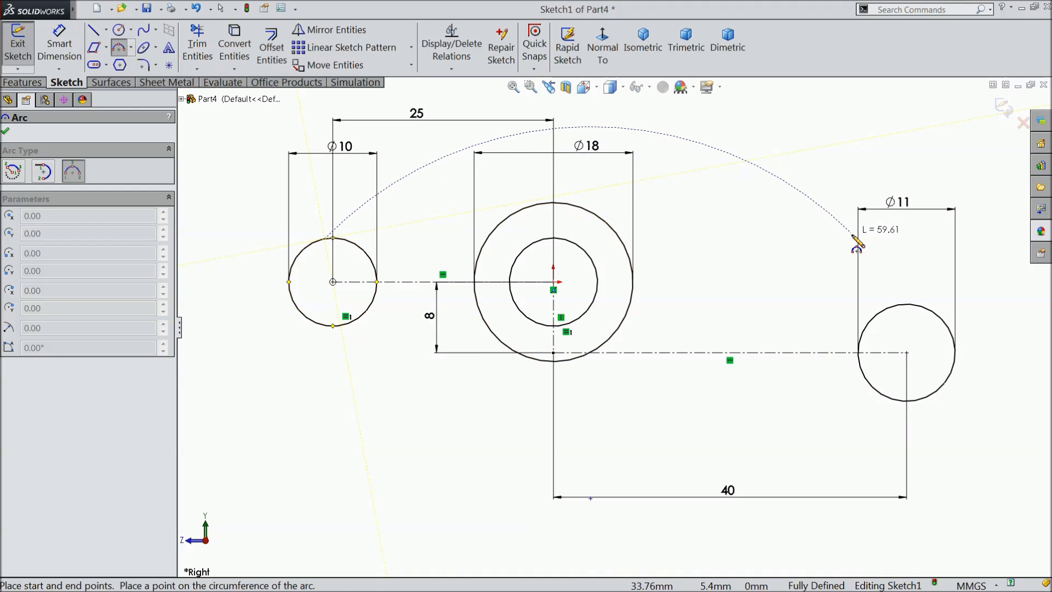
left_click(923, 306)
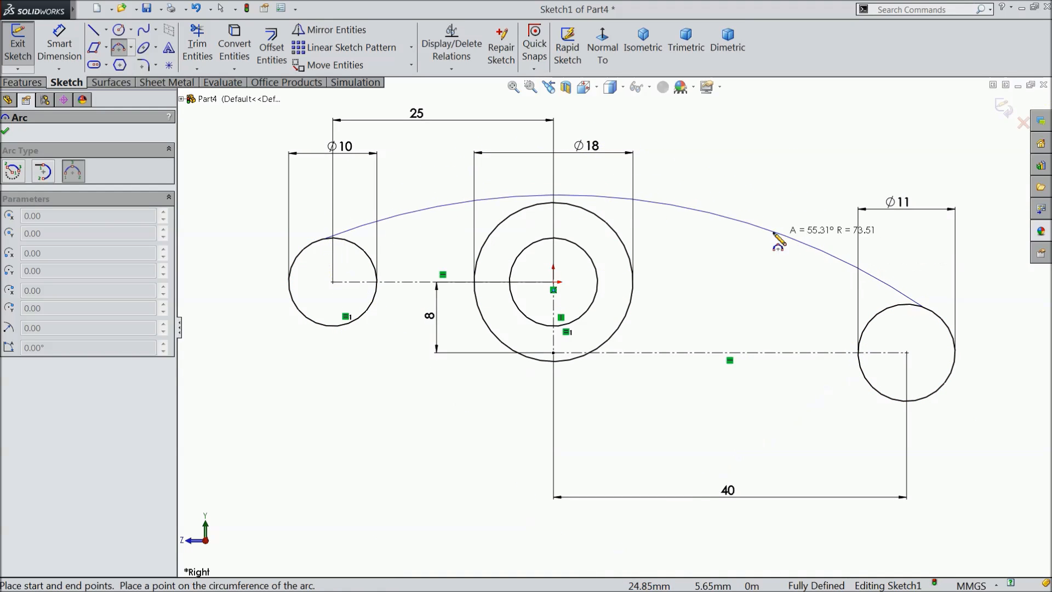
left_click(741, 218)
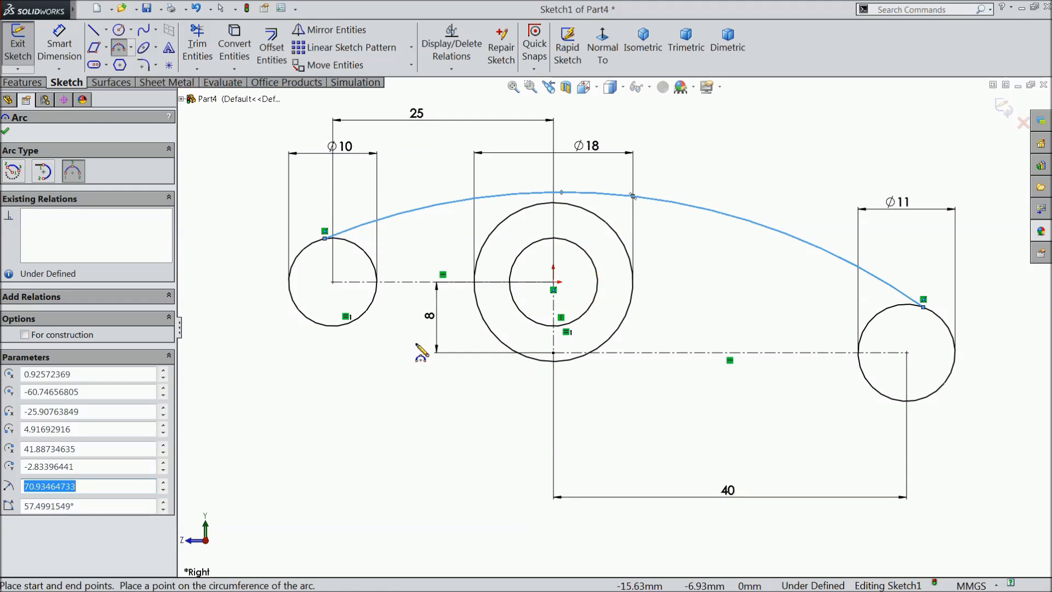
Sketch an upward-bulging 3 Point Arc of about 29 mm radius between the lower-right circle's lower edge and the 18 mm circle.
scroll(423, 352, "down", 2)
scroll(453, 348, "up", 2)
scroll(940, 381, "down", 2)
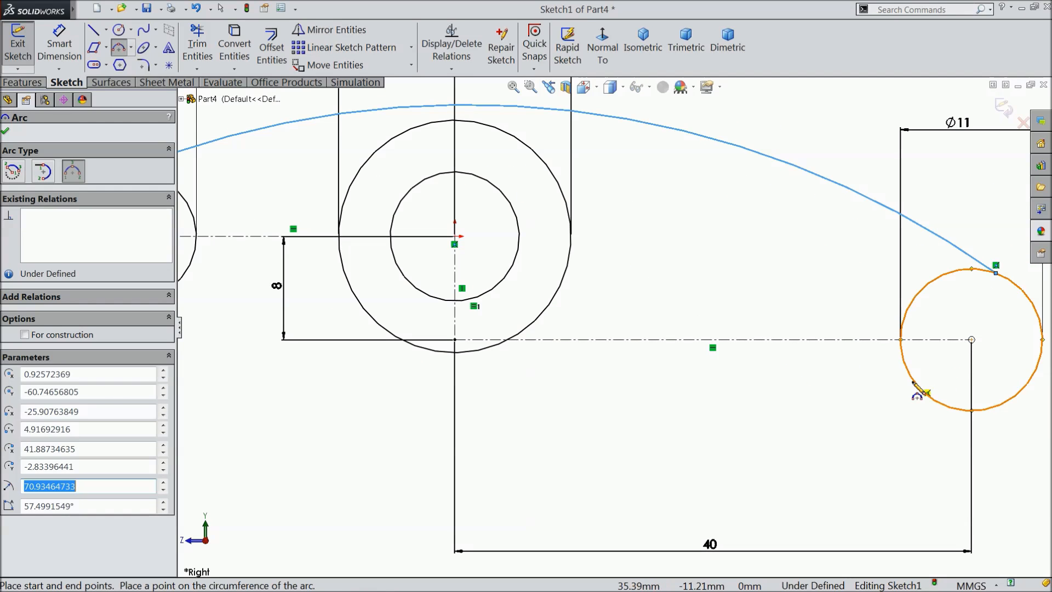
left_click(916, 384)
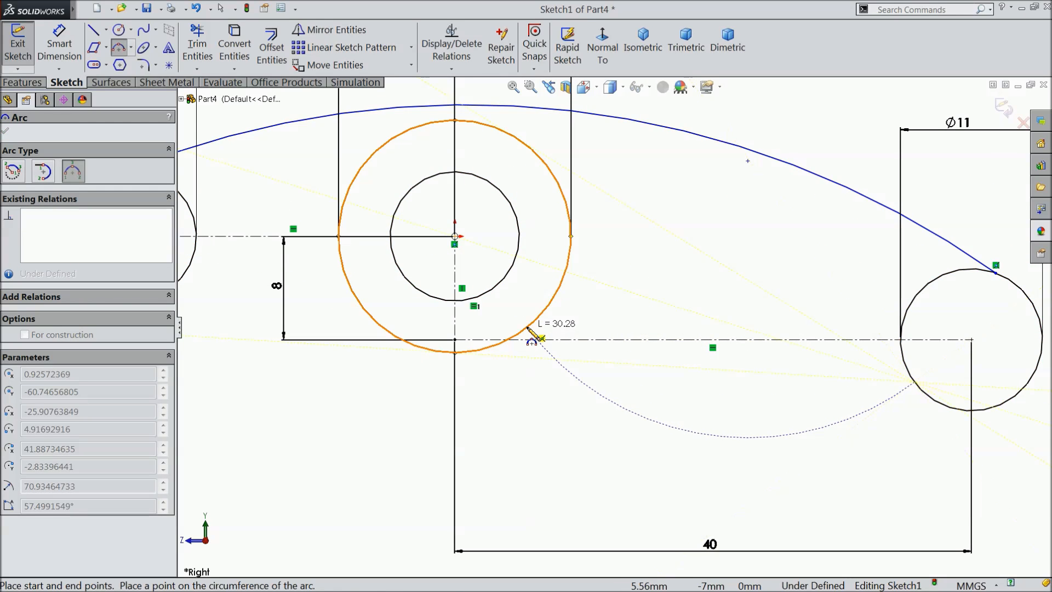
left_click(526, 329)
left_click(614, 303)
Sketch an upward-bulging 3 Point Arc of about 16 mm radius from the left circle's lower edge to the 18 mm circle, and end the command.
scroll(404, 361, "up", 3)
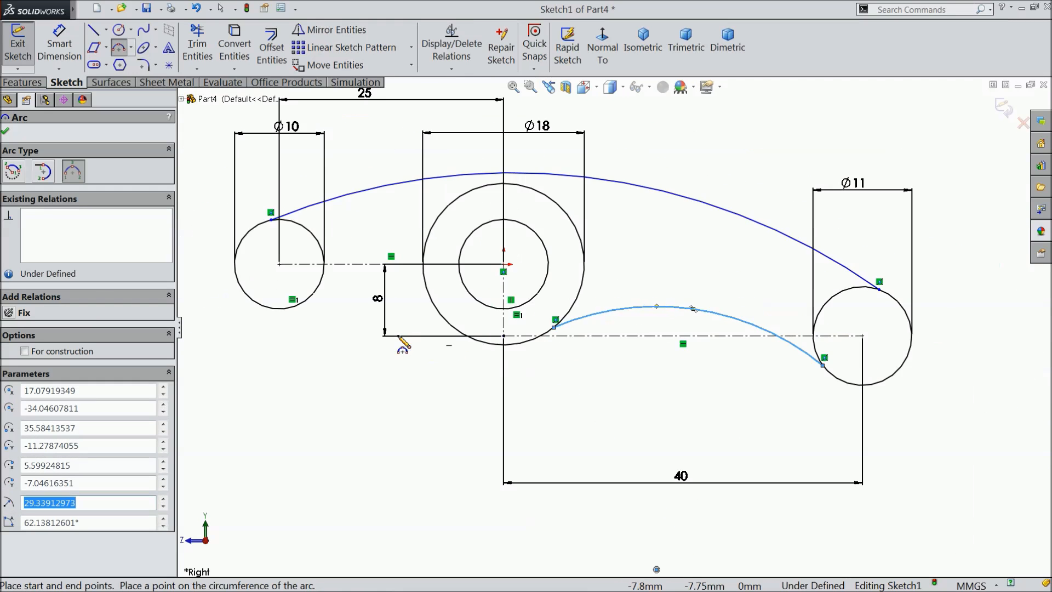
scroll(371, 320, "down", 5)
left_click(305, 303)
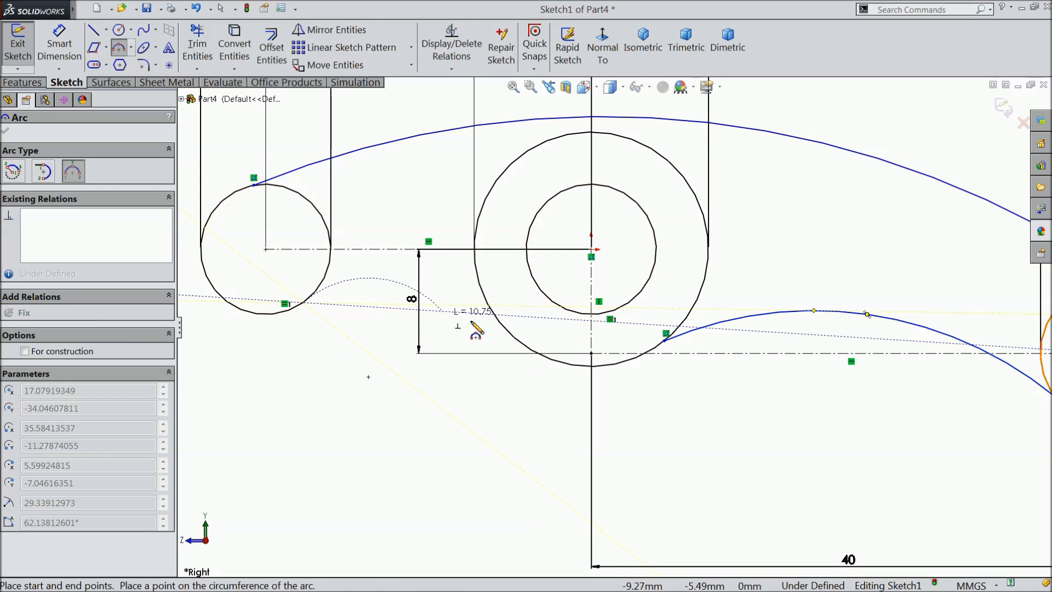
left_click(500, 323)
left_click(448, 298)
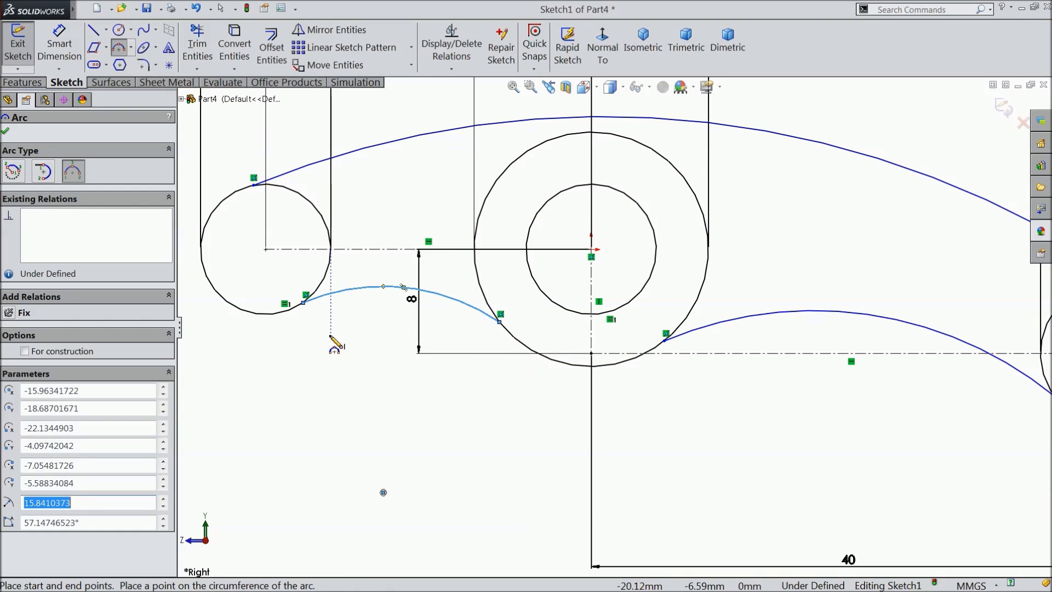
right_click(336, 340)
left_click(375, 125)
Make the long upper arc tangent to the 18 mm circle around the origin.
scroll(432, 205, "up", 2)
scroll(602, 226, "down", 3)
left_click_drag(623, 194, 604, 231)
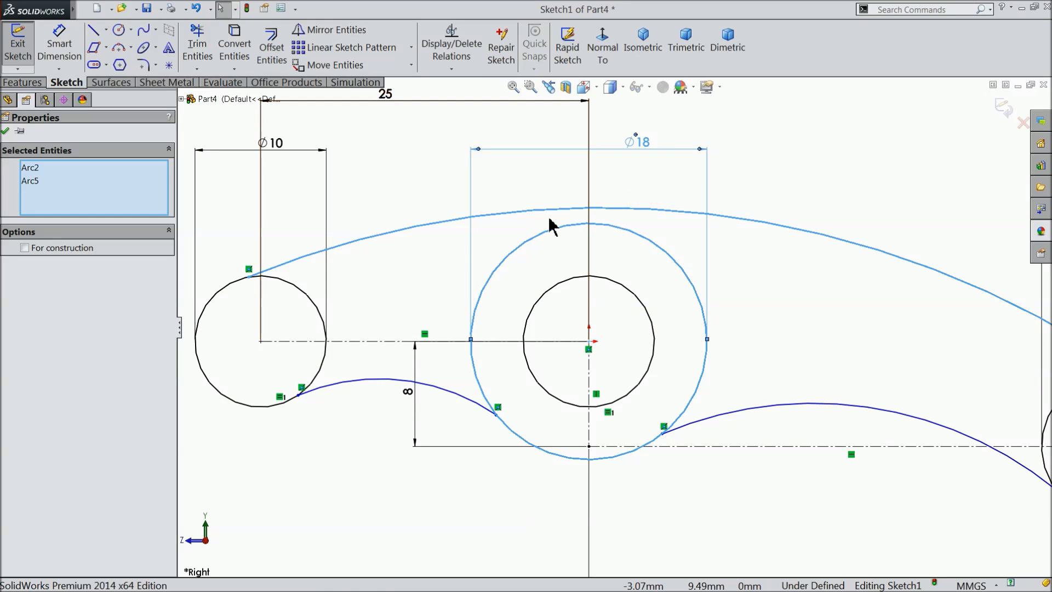
left_click(734, 140)
left_click(611, 210)
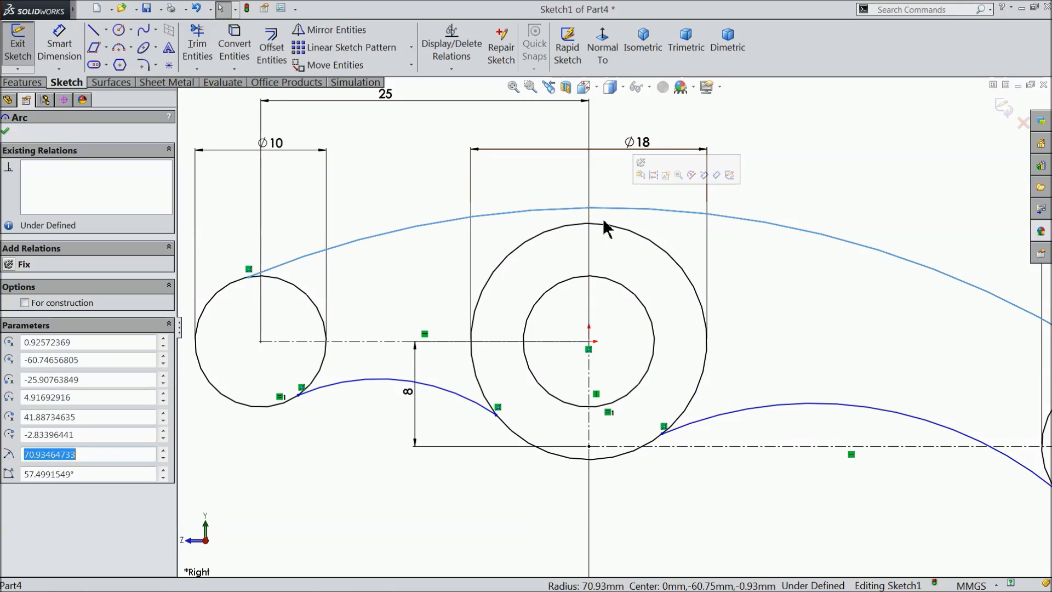
left_click(603, 224, "ctrl")
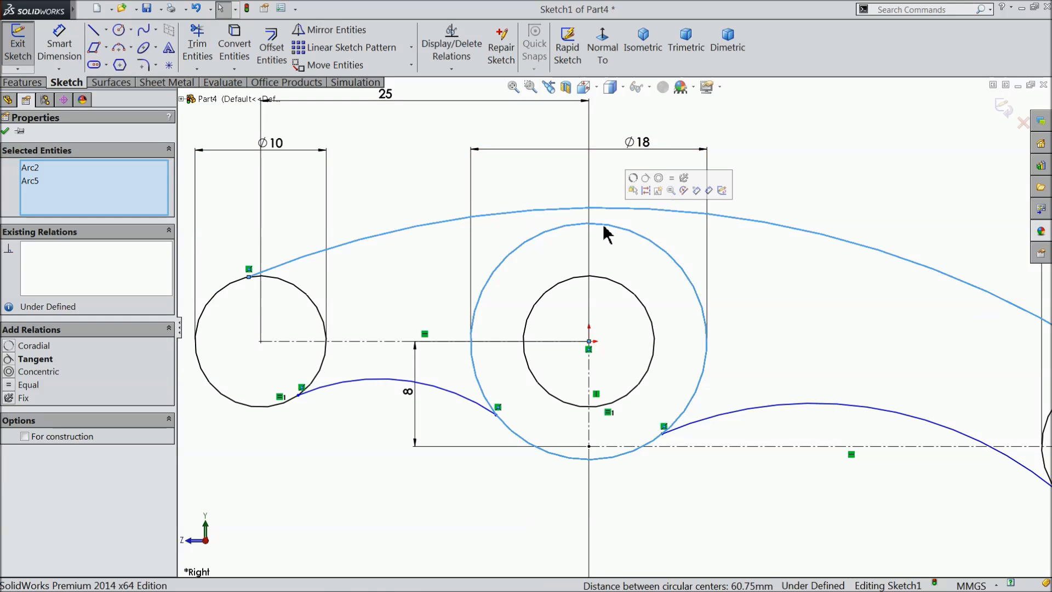
left_click(643, 192)
left_click(778, 193)
Make the long upper arc tangent to the 10 mm circle on the left.
scroll(538, 289, "up", 1)
scroll(353, 293, "down", 5)
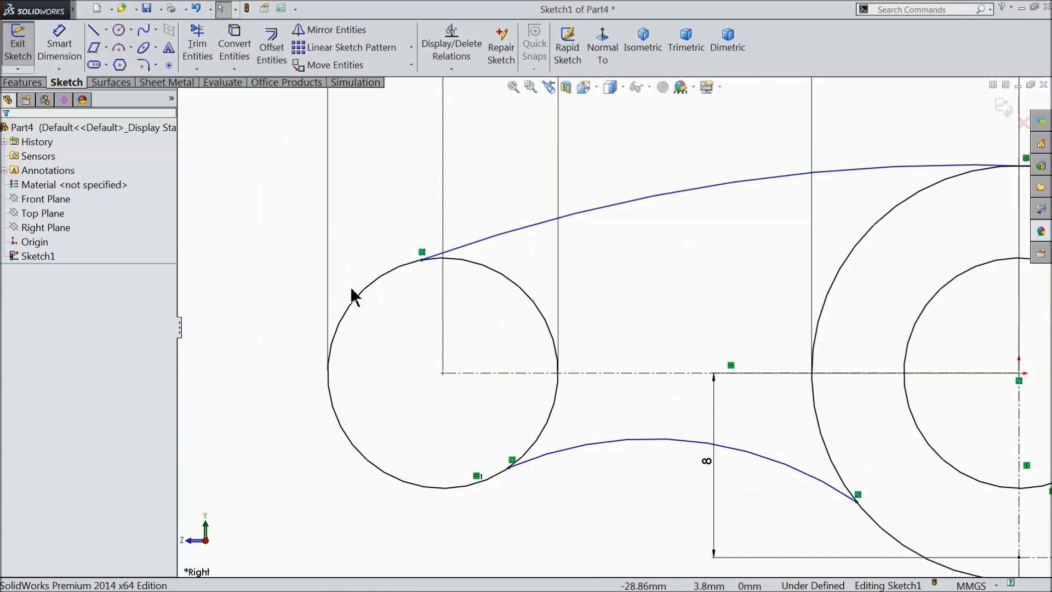
left_click_drag(507, 253, 465, 292)
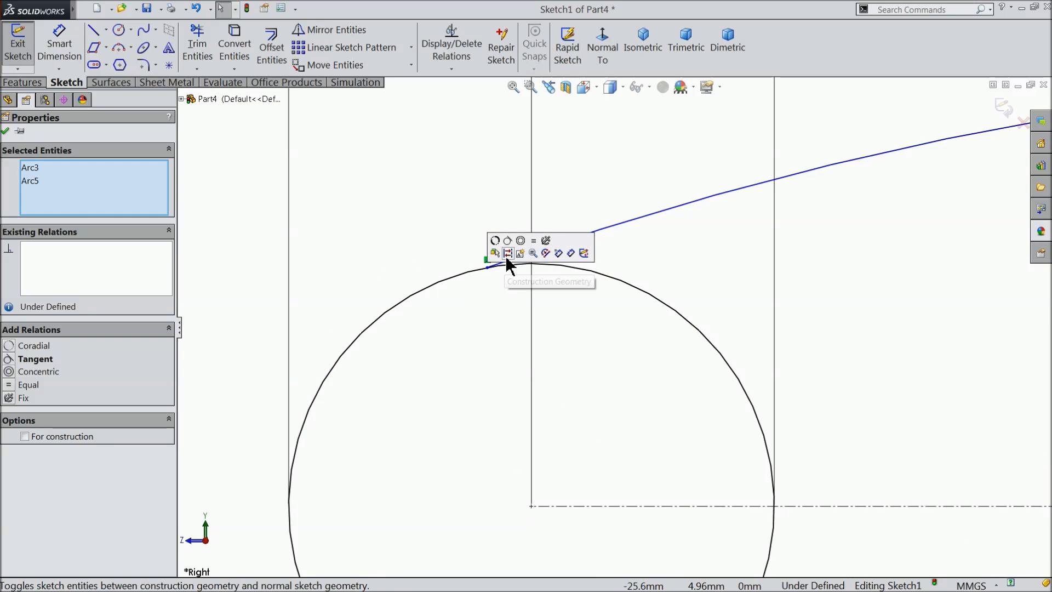
left_click(509, 238)
left_click(241, 255)
Make the long upper arc tangent to the 11 mm circle at the lower right.
scroll(359, 317, "up", 6)
scroll(844, 357, "down", 6)
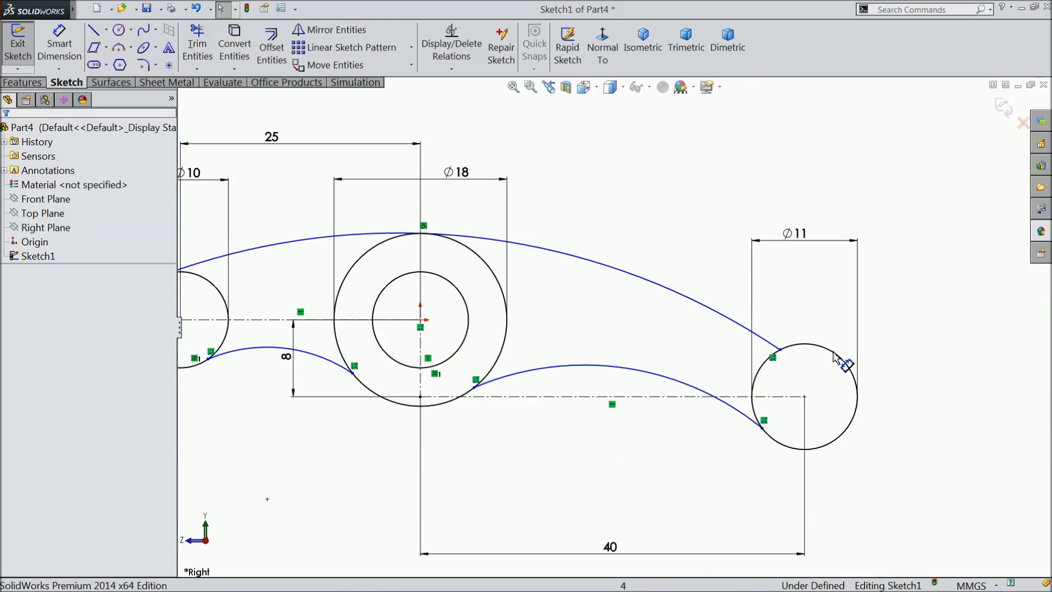
left_click_drag(684, 342, 647, 357)
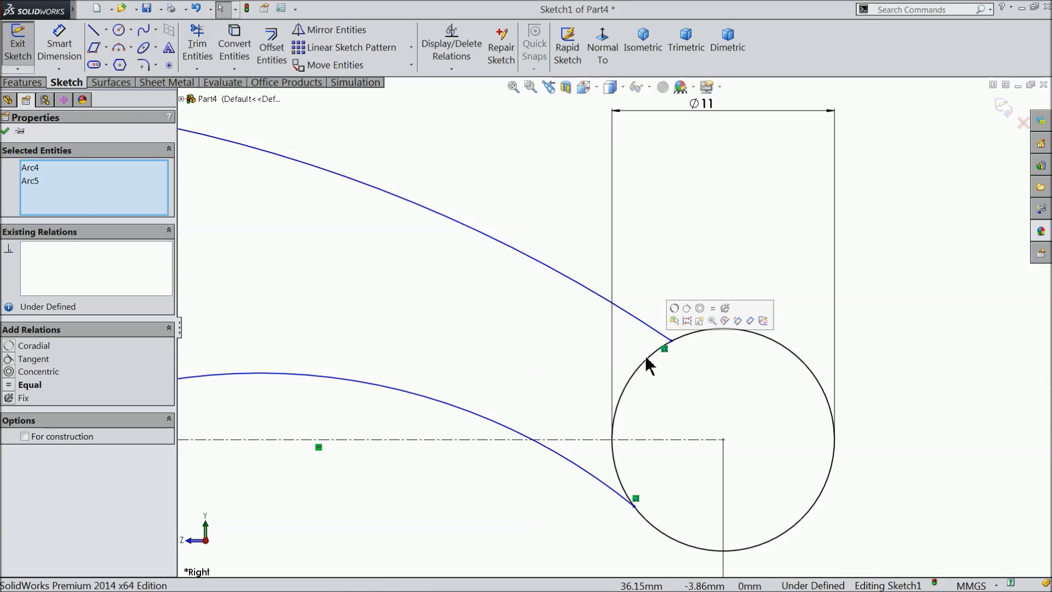
left_click(689, 310)
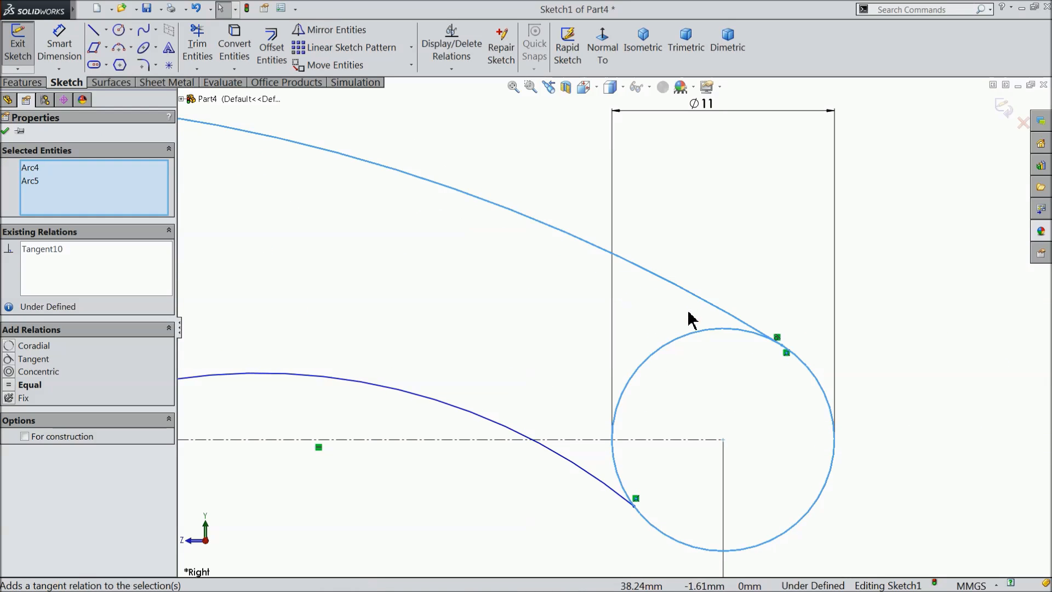
left_click(754, 265)
Dimension the lower arc between the 18 mm and 11 mm circles with a radius of 30 mm.
scroll(724, 347, "up", 3)
scroll(631, 366, "up", 3)
scroll(425, 363, "down", 3)
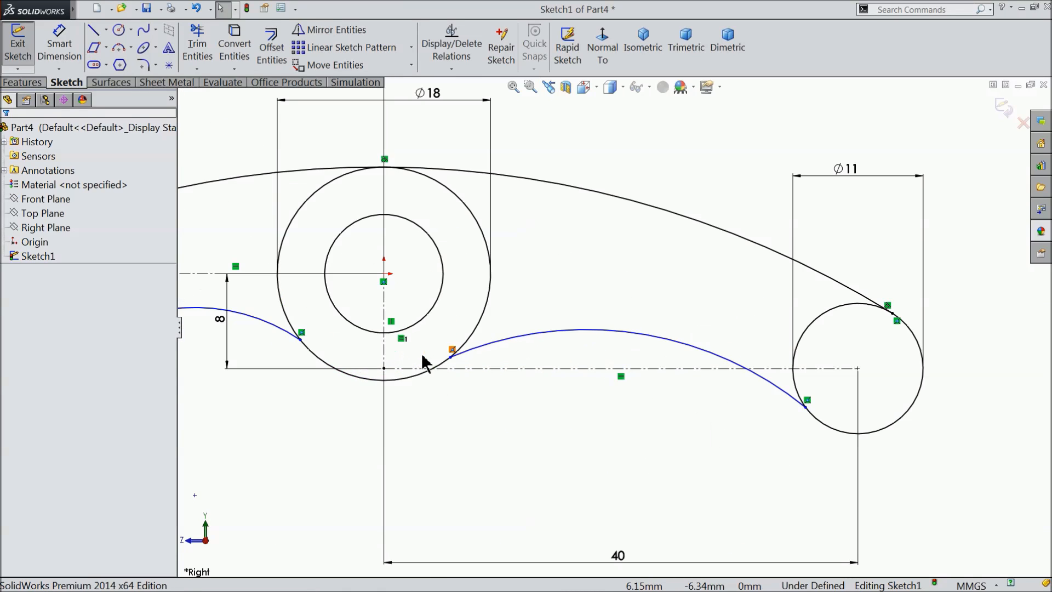
scroll(474, 365, "up", 3)
scroll(466, 350, "down", 2)
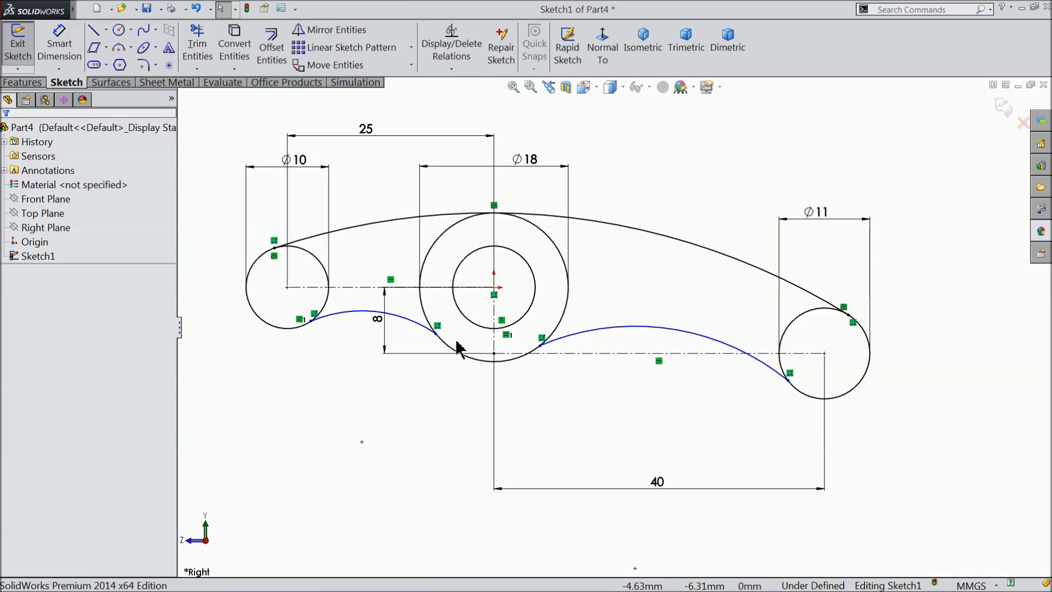
left_click(59, 55)
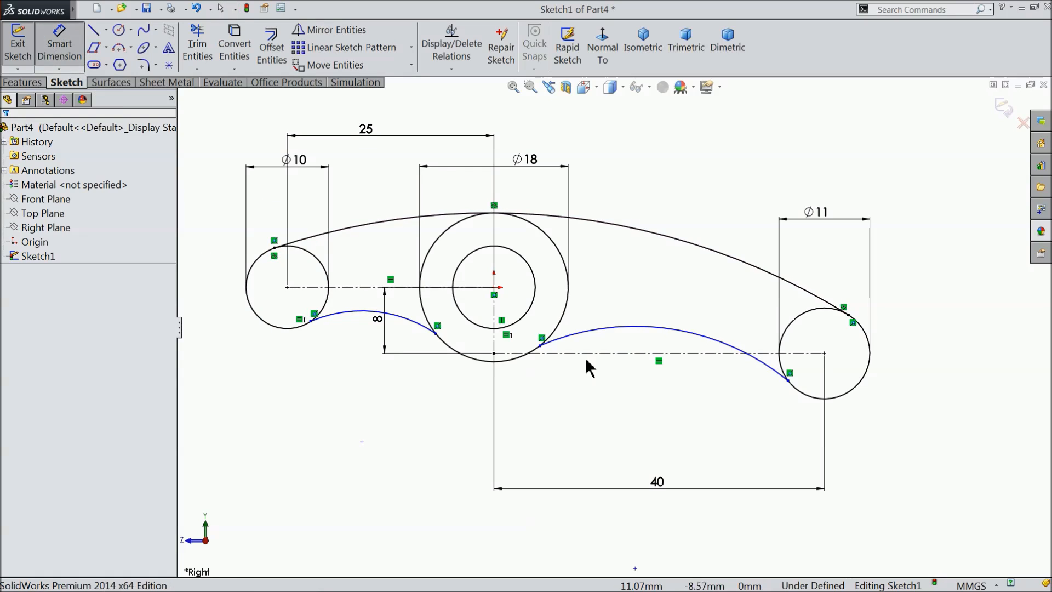
left_click(649, 332)
left_click(649, 420)
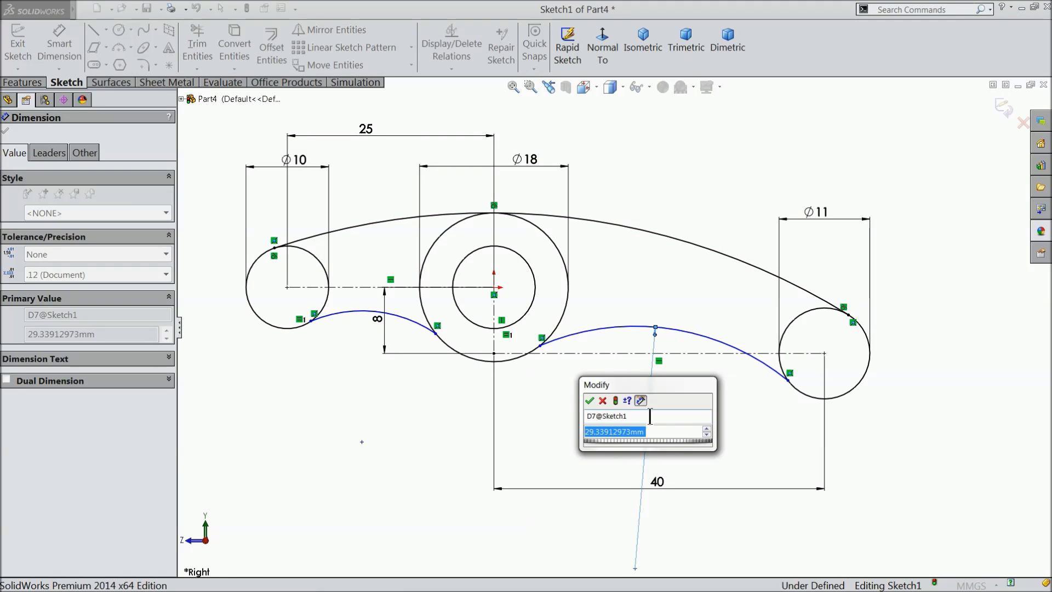
type("30")
left_click(596, 402)
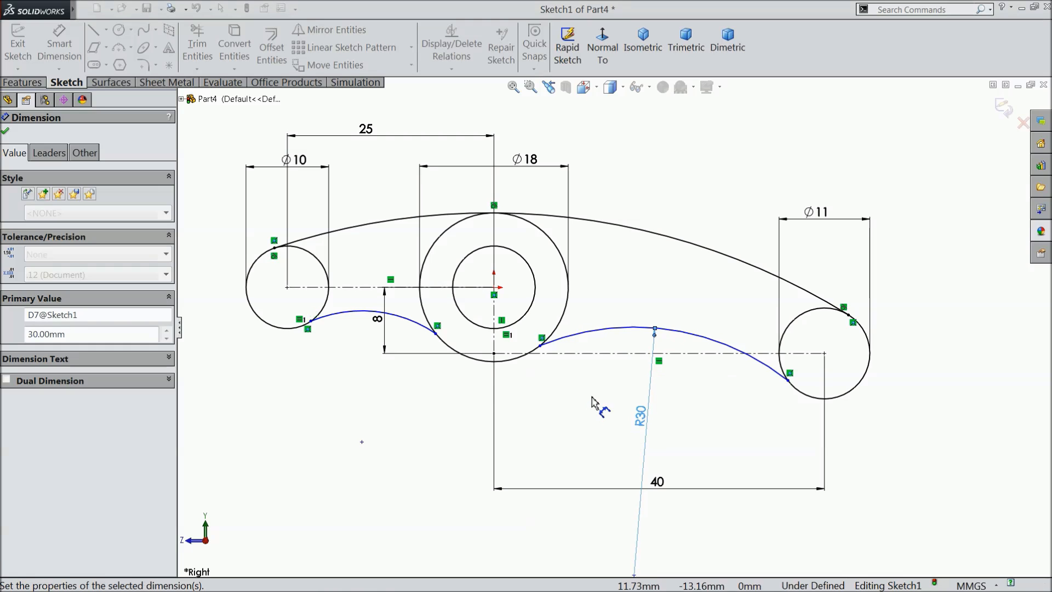
Dimension the lower arc between the 10 mm and 18 mm circles with a radius of 20 mm.
left_click(363, 323)
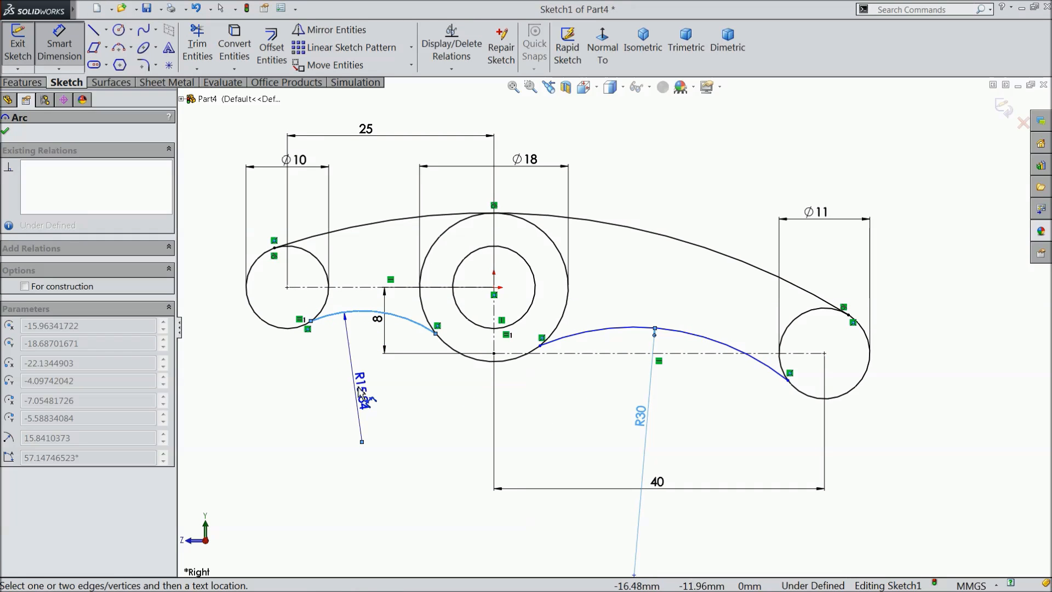
left_click(363, 403)
type("20")
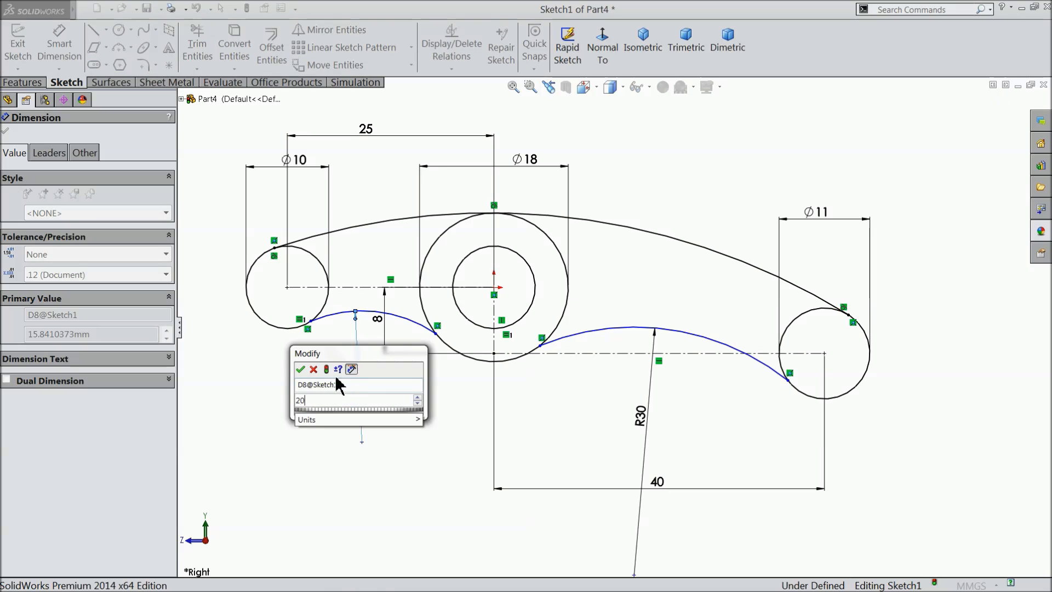
left_click(301, 369)
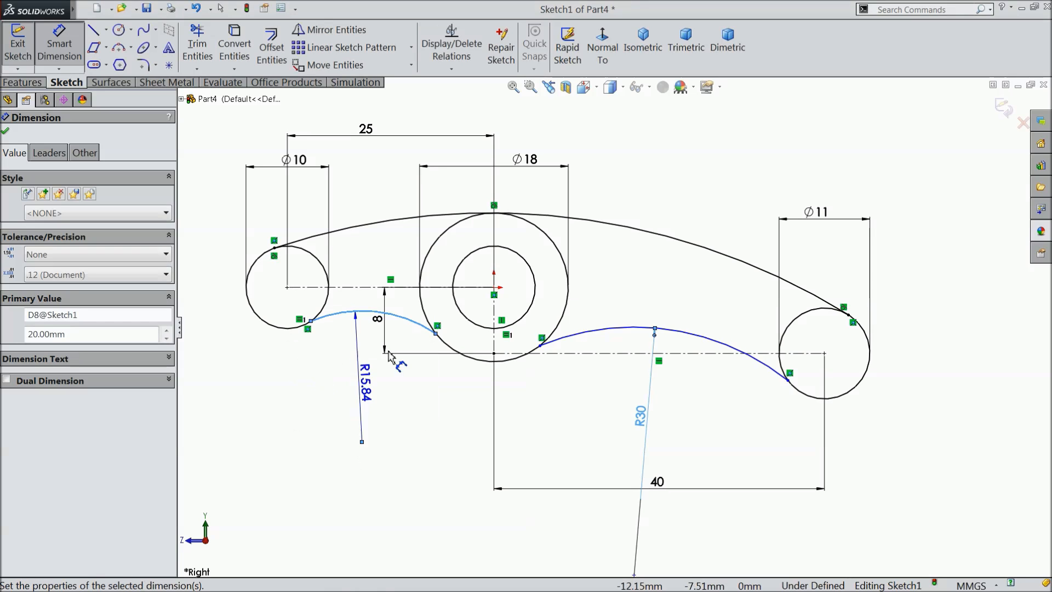
Add a driven radius dimension to the long upper arc and end the Smart Dimension command.
left_click(625, 228)
left_click(619, 186)
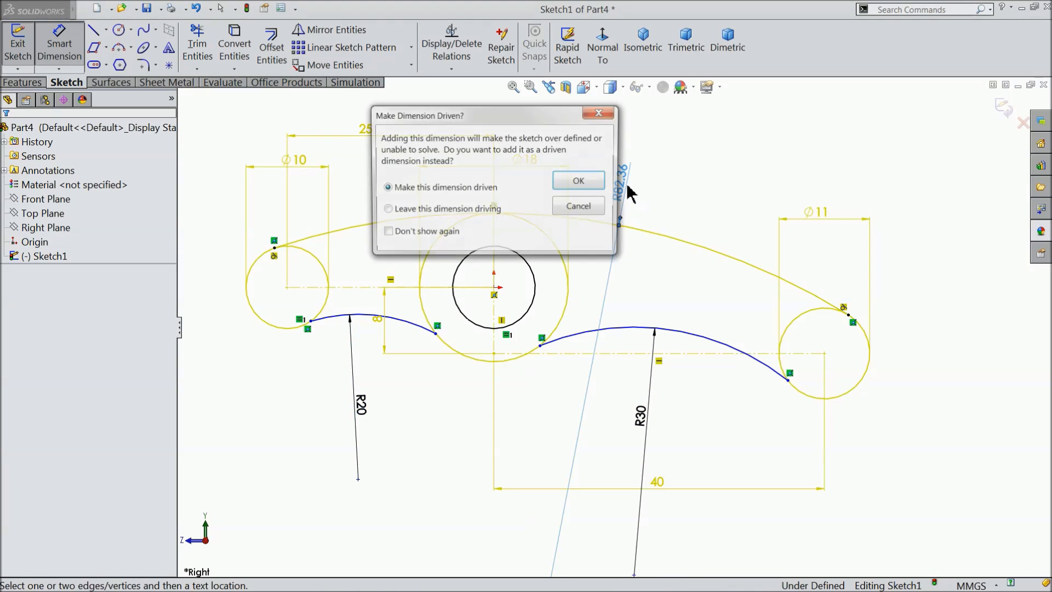
left_click(581, 182)
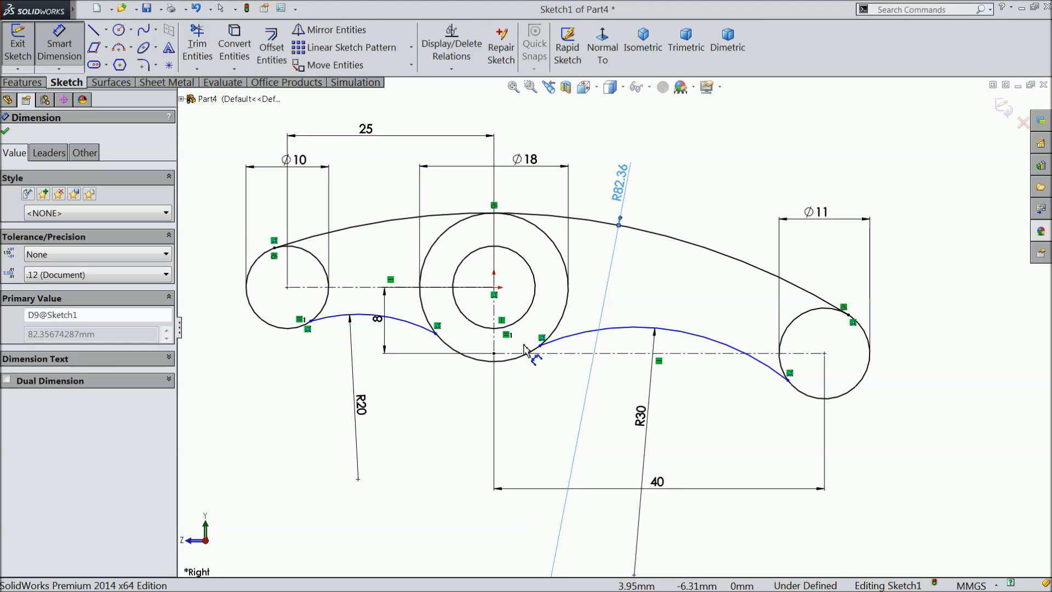
scroll(343, 414, "down", 1)
left_click(73, 60)
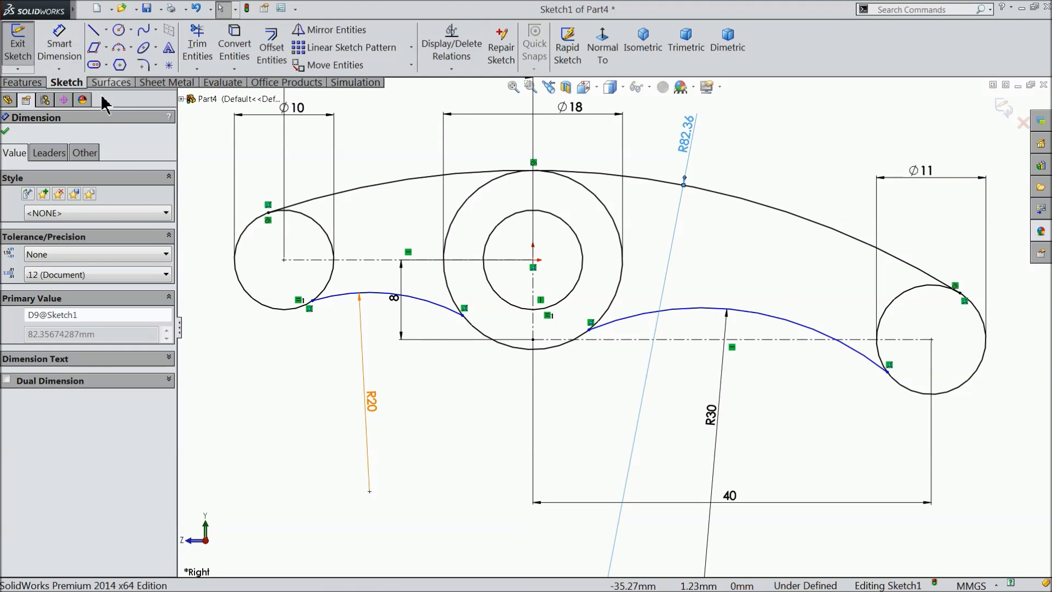
Make the R20 lower arc tangent to the 10 mm circle on the left.
scroll(274, 286, "down", 3)
scroll(351, 312, "down", 4)
left_click_drag(450, 289, 408, 365)
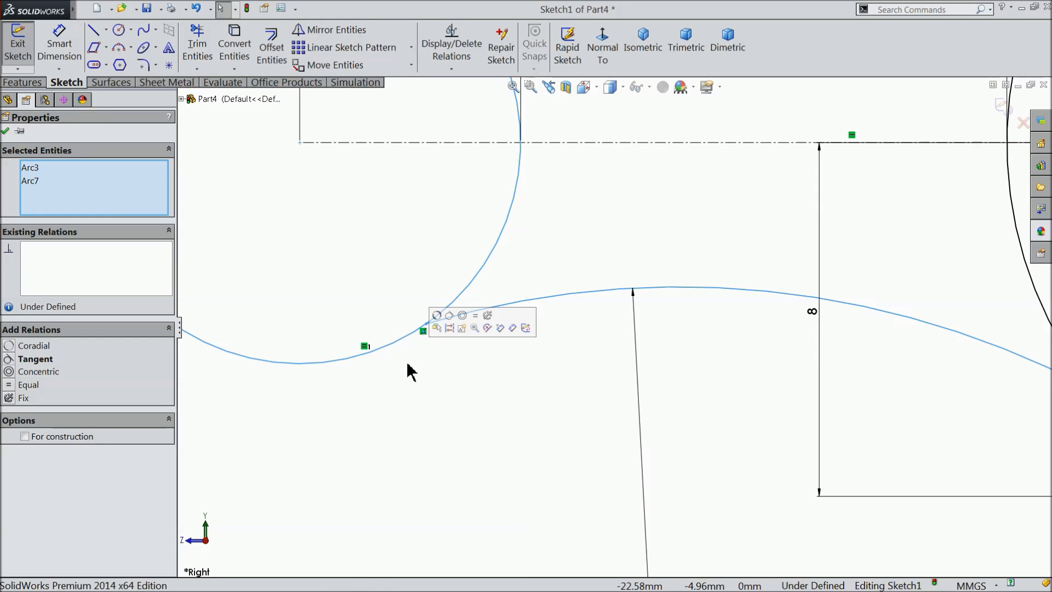
left_click(449, 323)
scroll(397, 392, "up", 4)
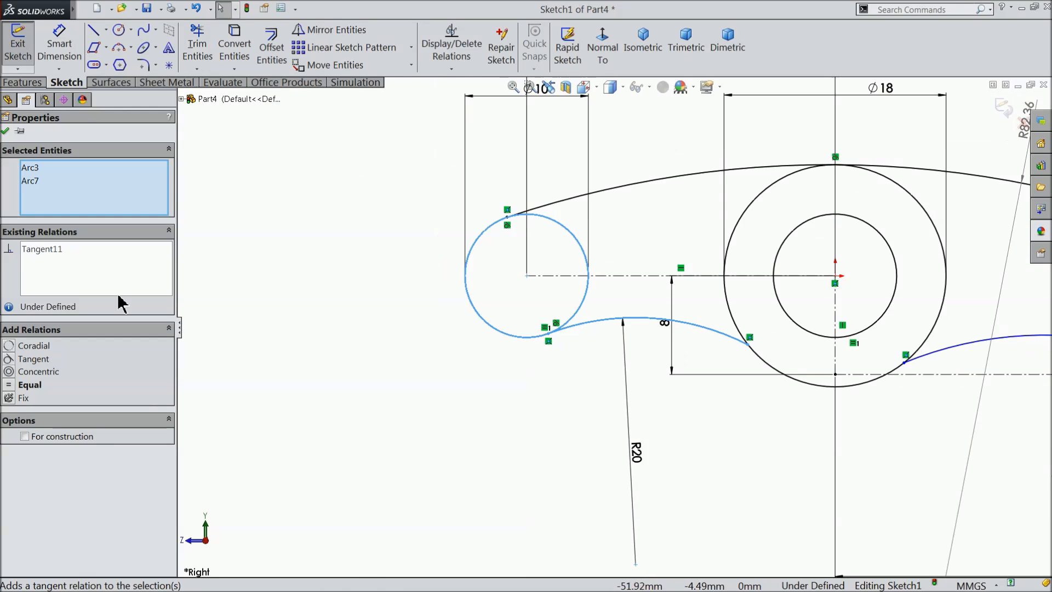
left_click(6, 132)
Make the R20 lower arc tangent to the 18 mm circle around the origin.
scroll(789, 345, "down", 5)
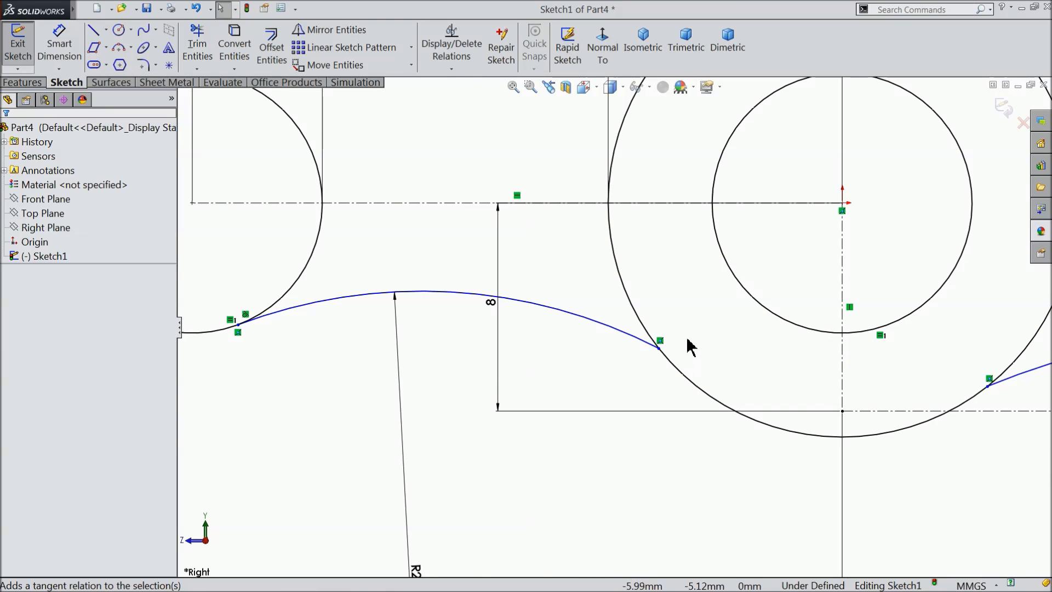
left_click_drag(619, 364, 618, 363)
left_click(660, 329)
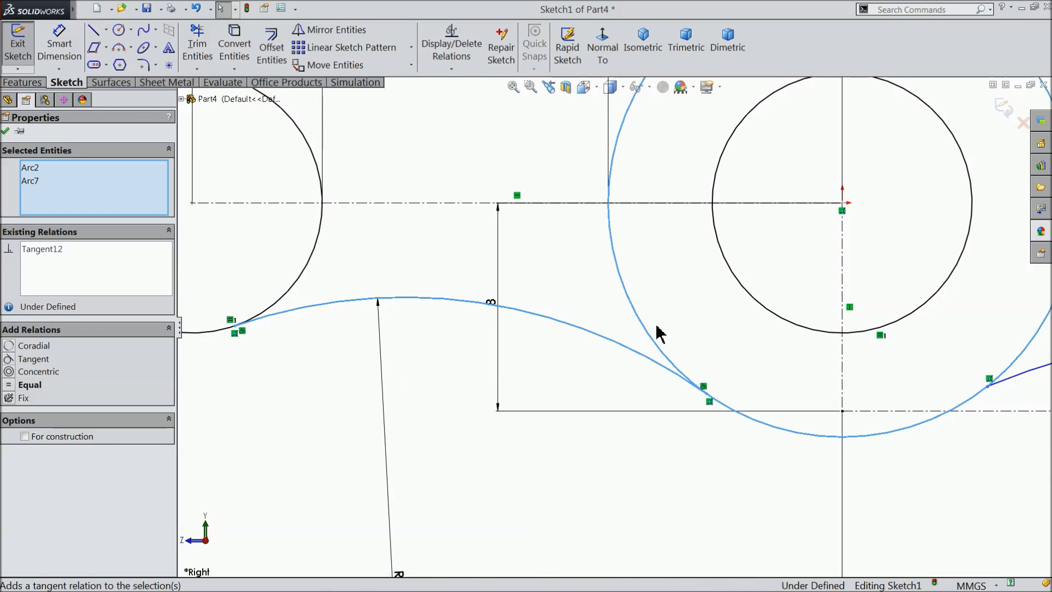
left_click(5, 131)
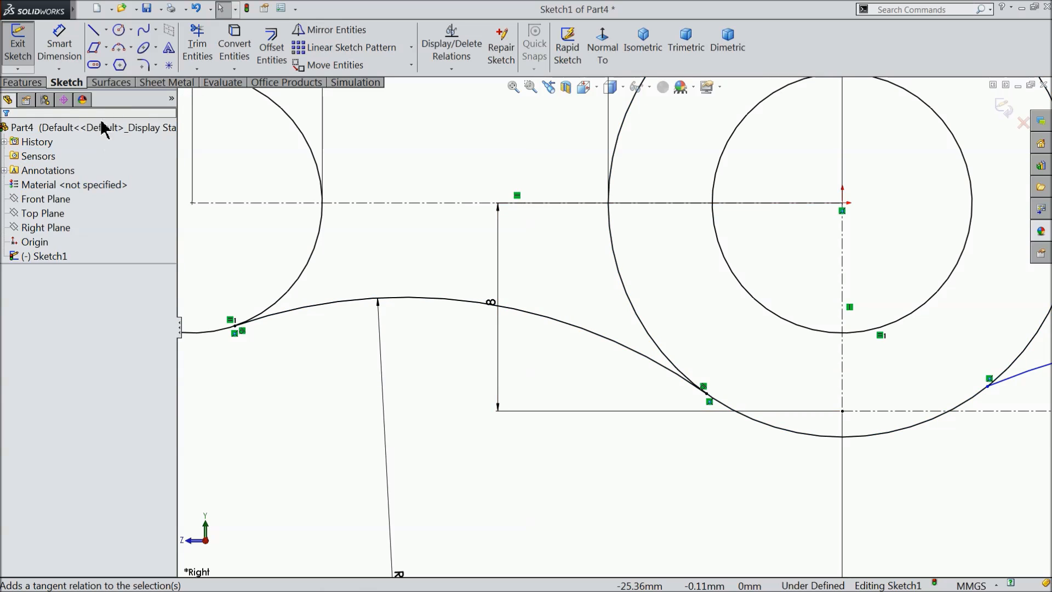
Make the R30 lower arc tangent to the 18 mm circle around the origin.
scroll(382, 287, "up", 3)
scroll(382, 287, "up", 2)
scroll(718, 353, "down", 5)
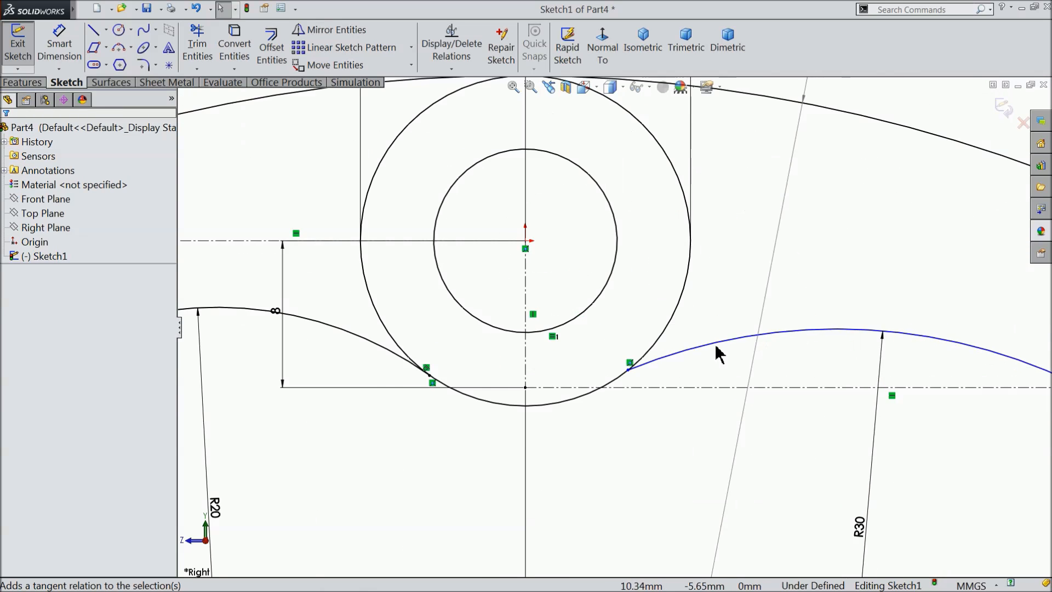
left_click_drag(583, 337, 537, 406)
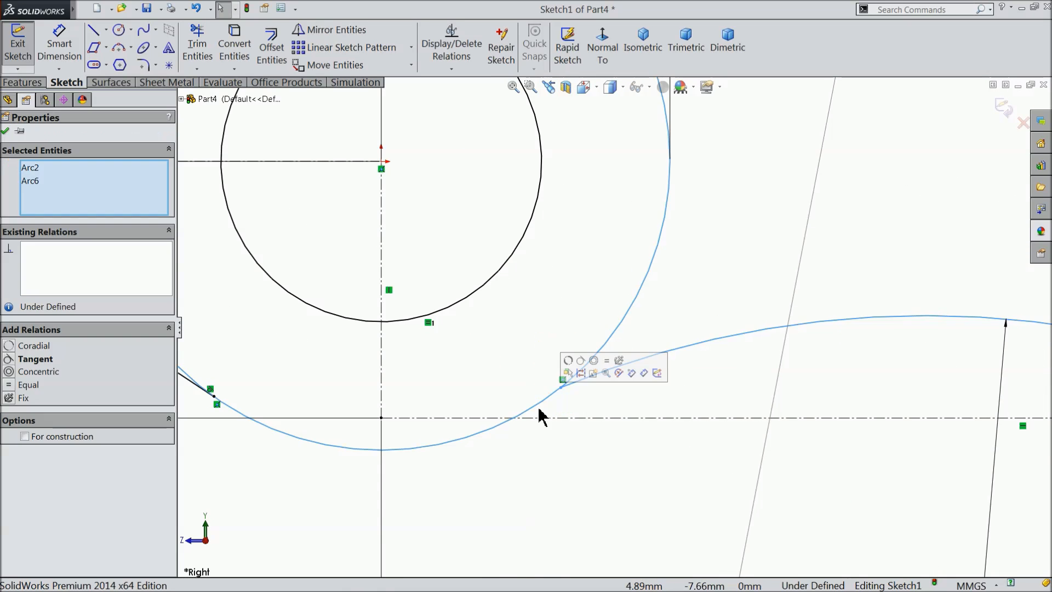
left_click(589, 368)
scroll(461, 432, "up", 5)
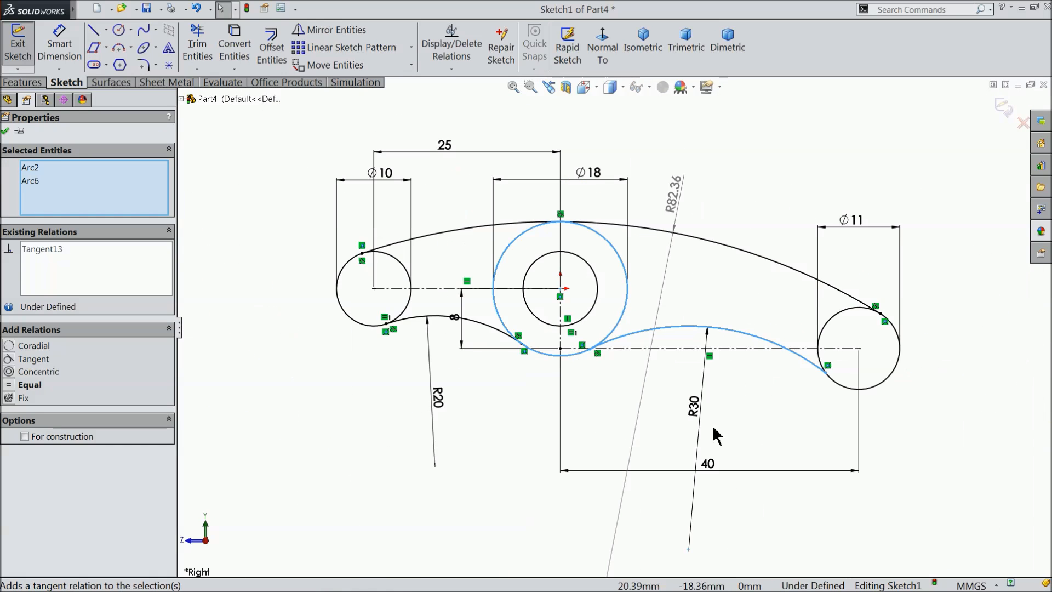
left_click(762, 408)
Make the R30 lower arc tangent to the 11 mm circle at the lower right.
scroll(774, 372, "down", 7)
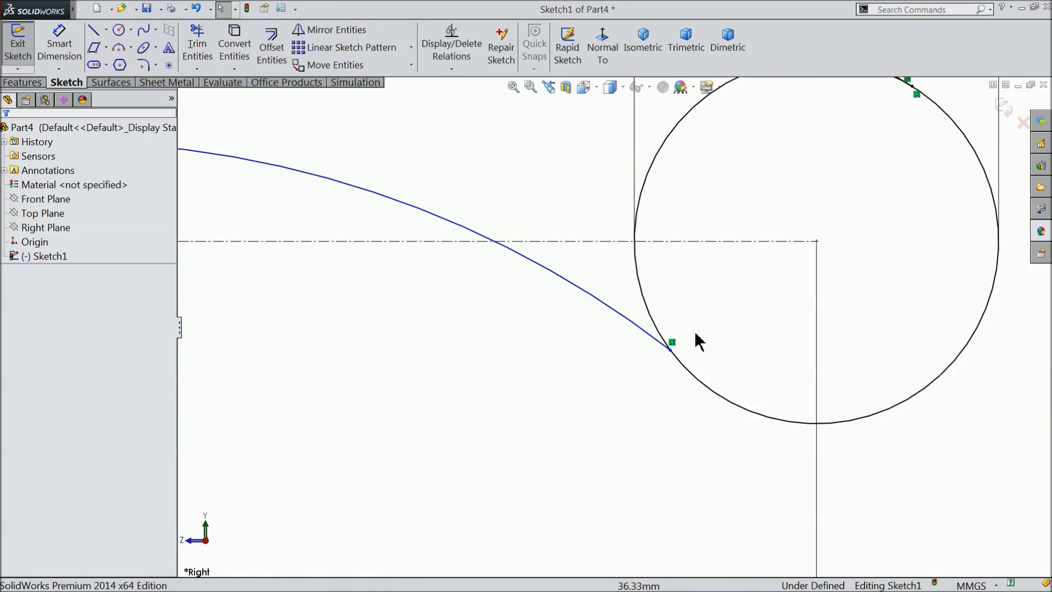
left_click_drag(624, 364, 636, 367)
left_click(670, 327)
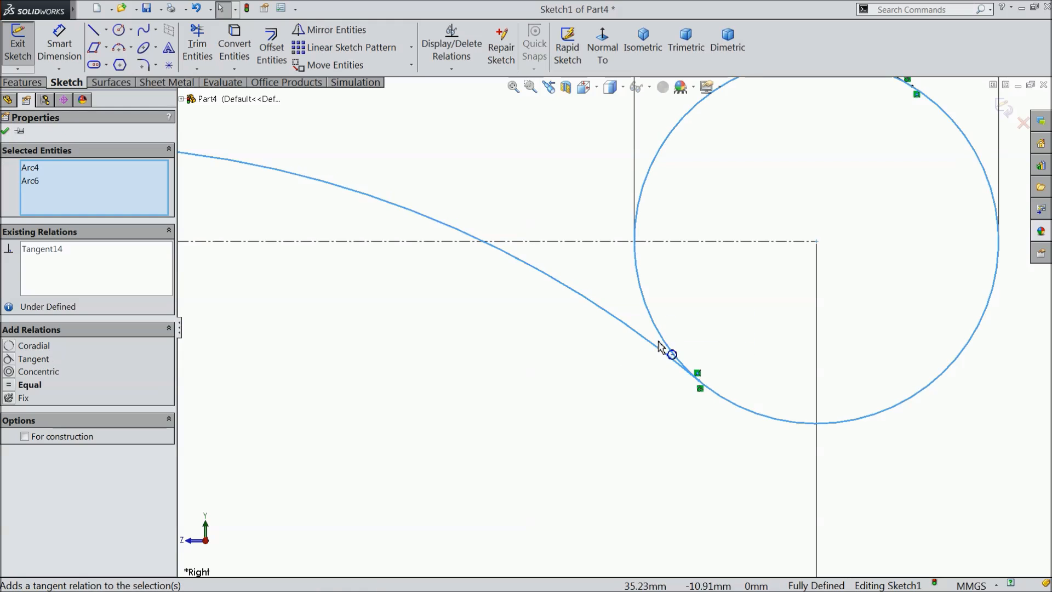
left_click(619, 408)
Extrude the 10 mm and 11 mm end circle regions of the sketch as a Mid Plane boss 8 mm thick.
scroll(554, 411, "up", 8)
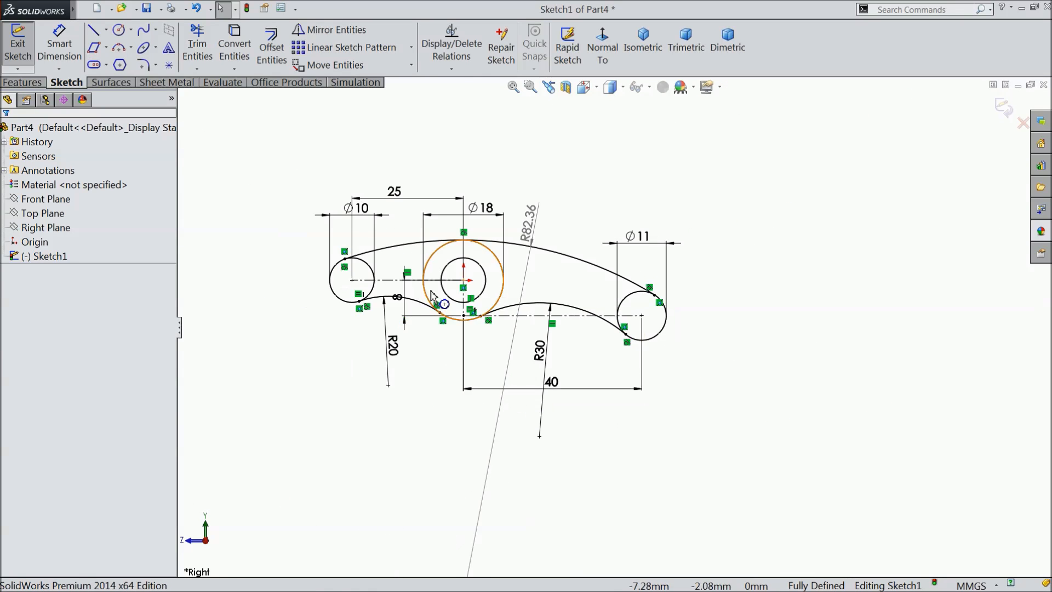
scroll(517, 335, "down", 1)
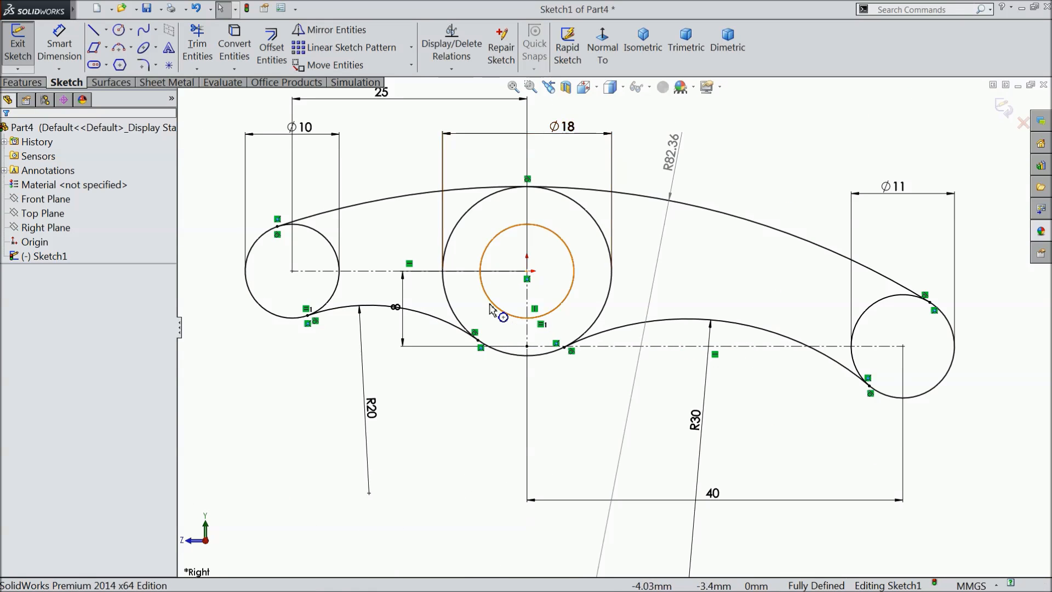
left_click(25, 82)
left_click(27, 55)
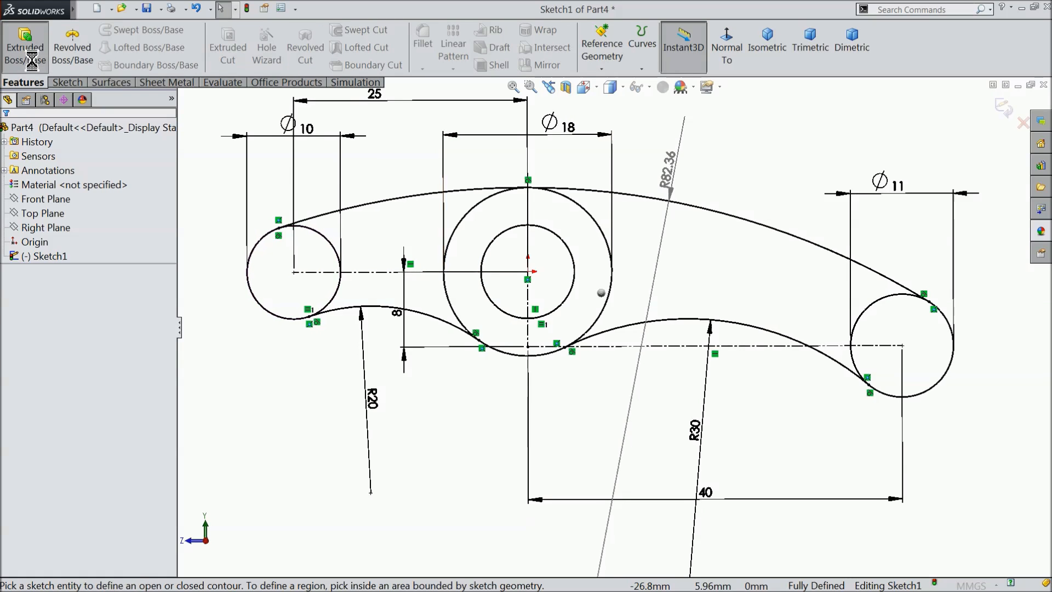
mouse_move(477, 355)
middle_mouse_down()
mouse_move(423, 286)
mouse_move(413, 340)
middle_mouse_up()
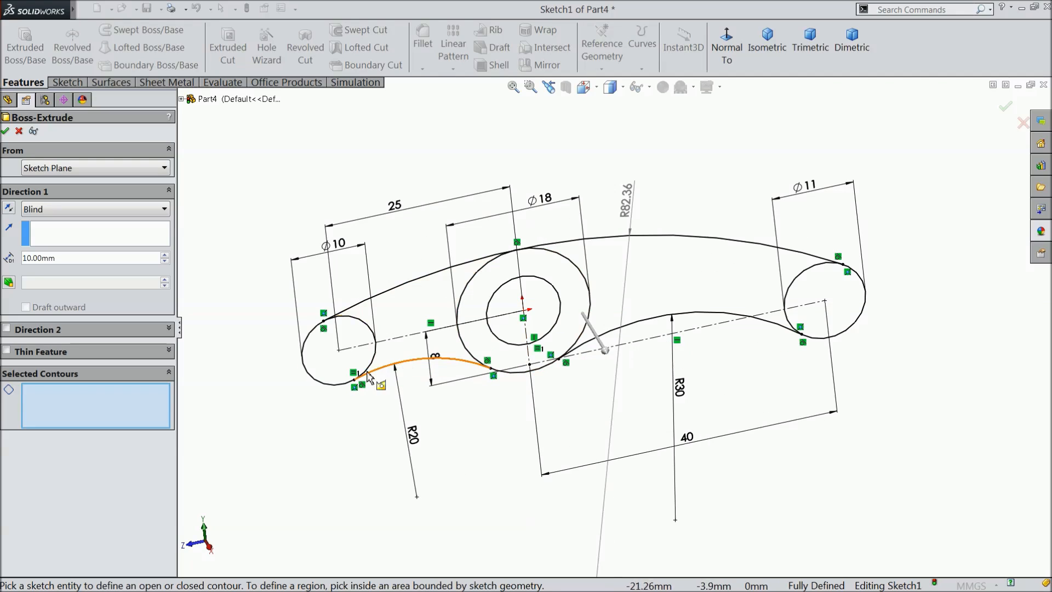
left_click(334, 377)
left_click(825, 306)
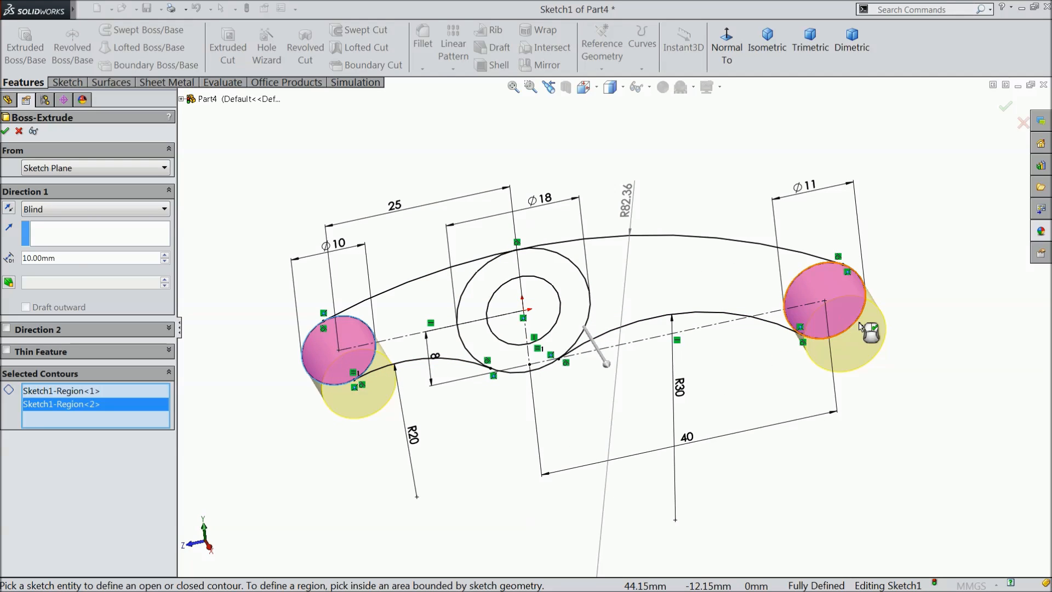
left_click(33, 217)
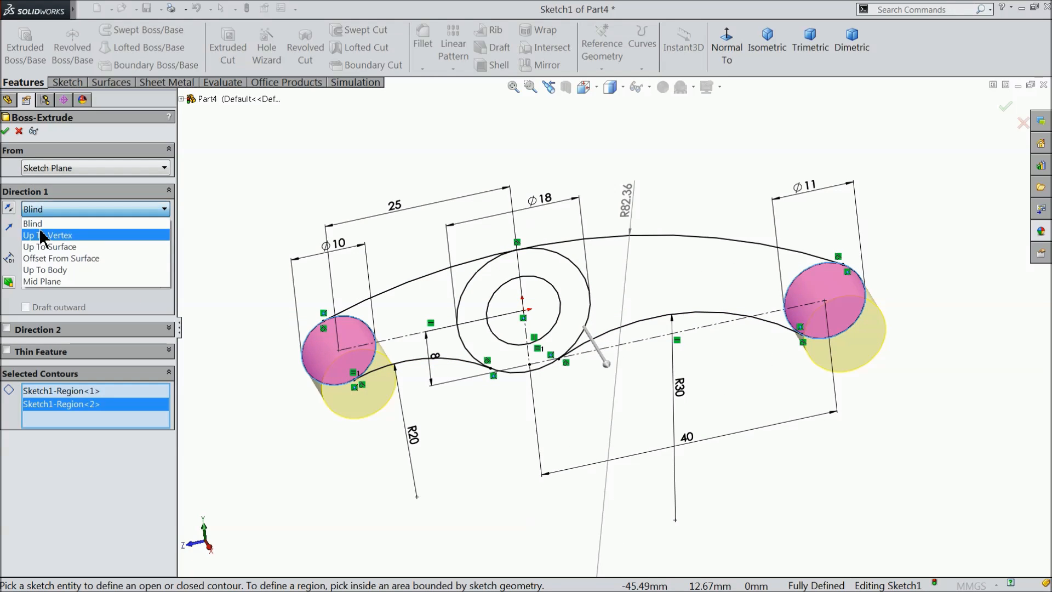
left_click(44, 284)
left_click(58, 257)
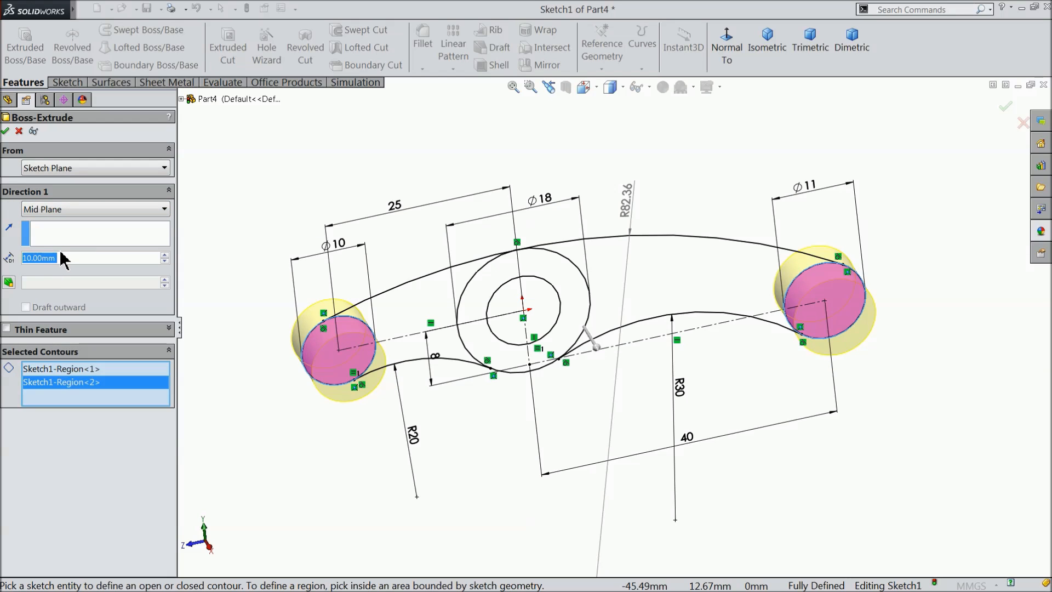
type("8")
key("Return")
mouse_move(301, 185)
middle_mouse_down()
mouse_move(312, 182)
mouse_move(318, 201)
middle_mouse_up()
scroll(496, 319, "down", 2)
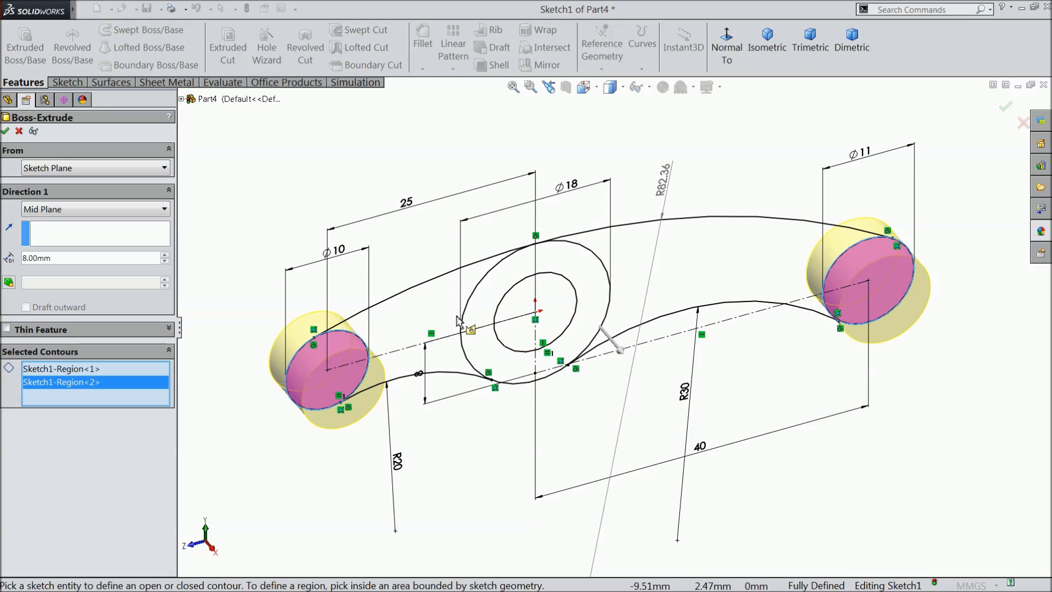
left_click(5, 132)
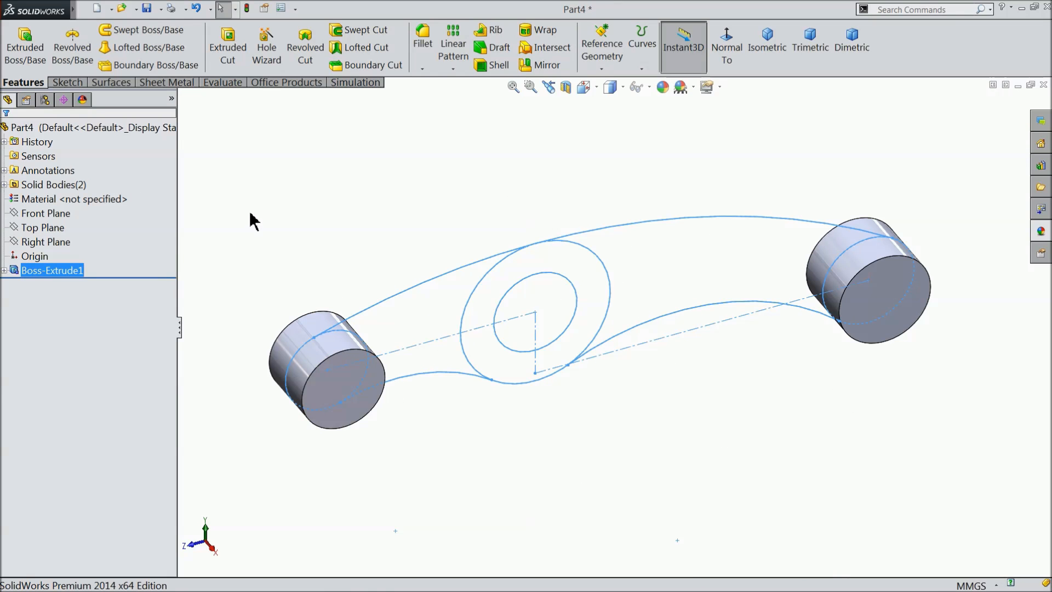
Extrude the two arm regions of the sketch, either side of the 18 mm circle, as a Mid Plane boss 5 mm thick.
mouse_move(251, 215)
middle_mouse_down()
mouse_move(289, 235)
mouse_move(252, 211)
middle_mouse_up()
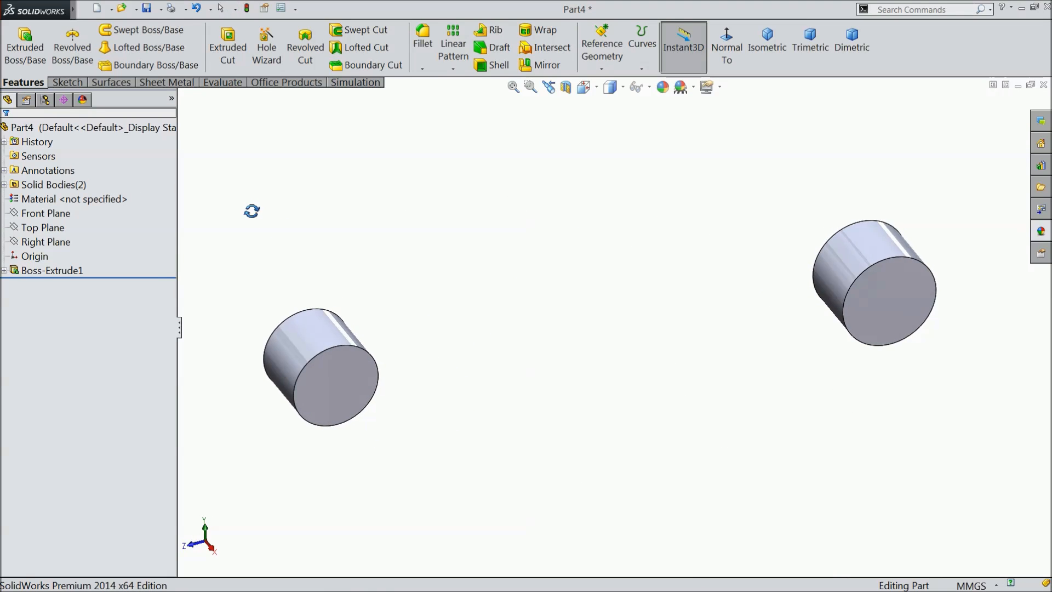
left_click(3, 271)
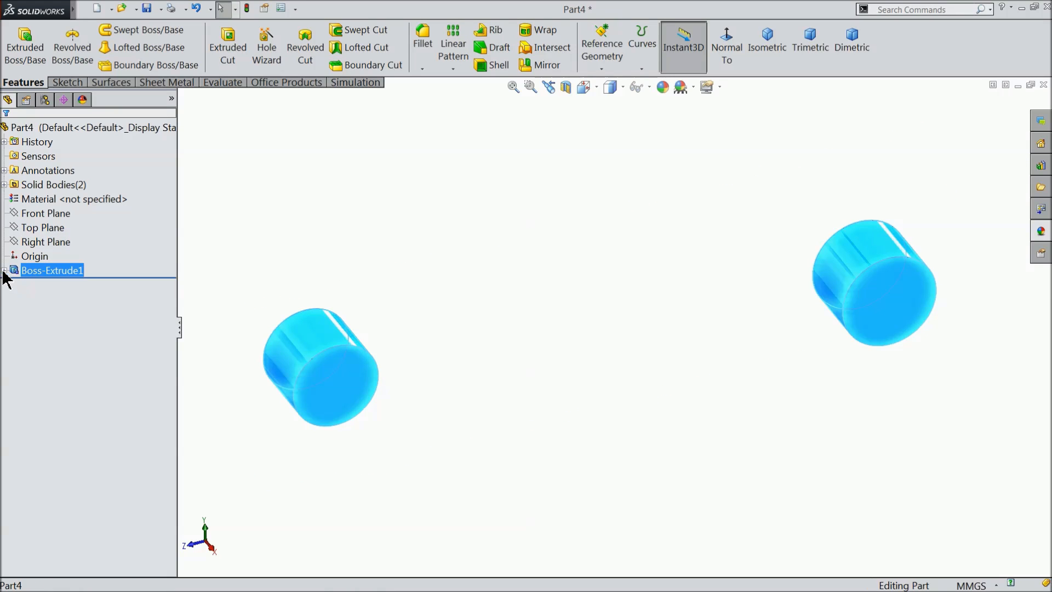
left_click(43, 285)
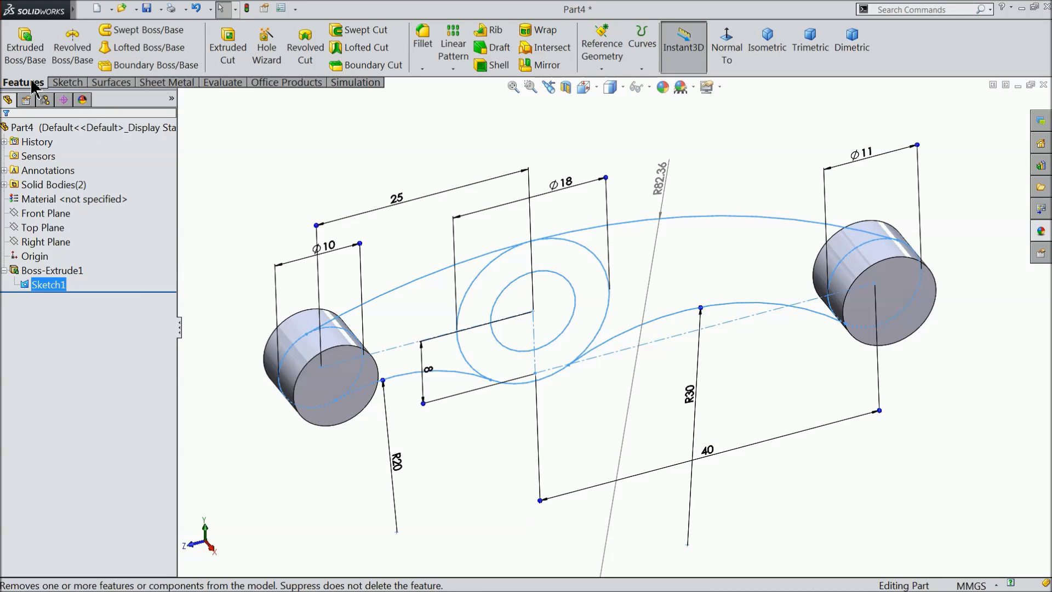
left_click(24, 55)
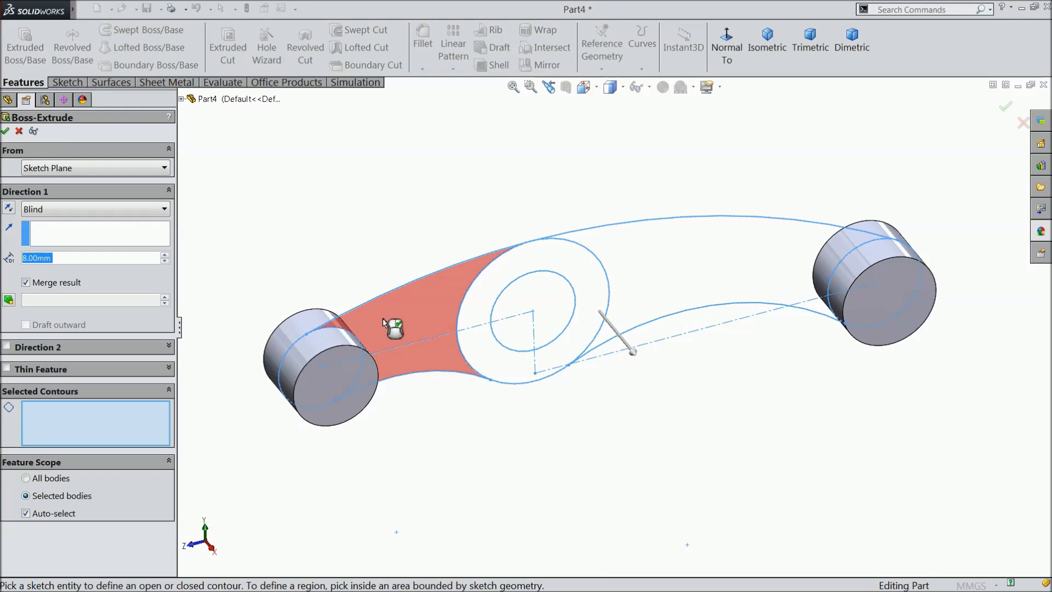
left_click(398, 327)
left_click(686, 281)
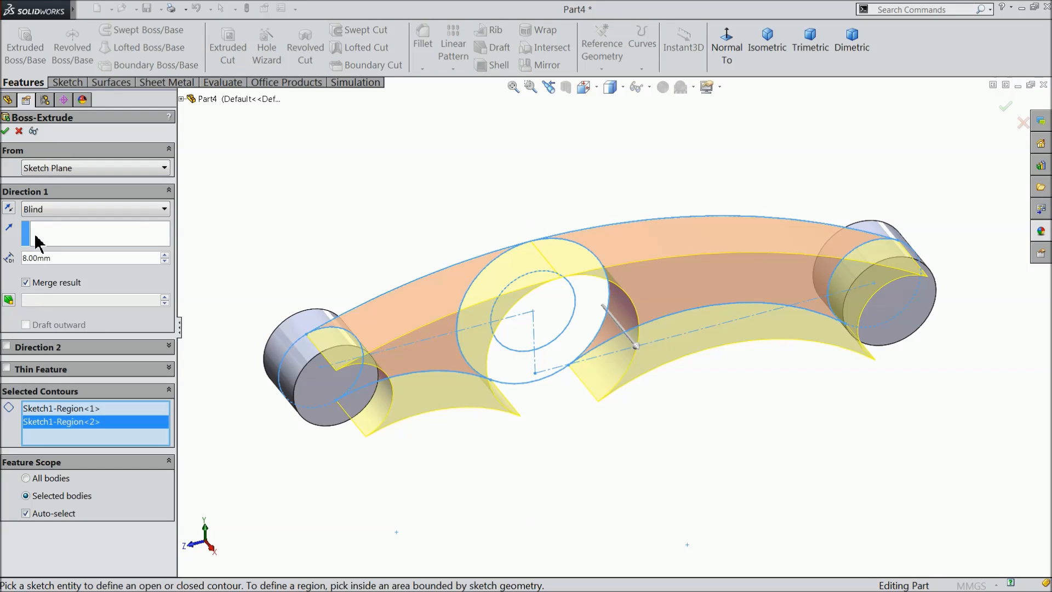
left_click(42, 210)
left_click(34, 291)
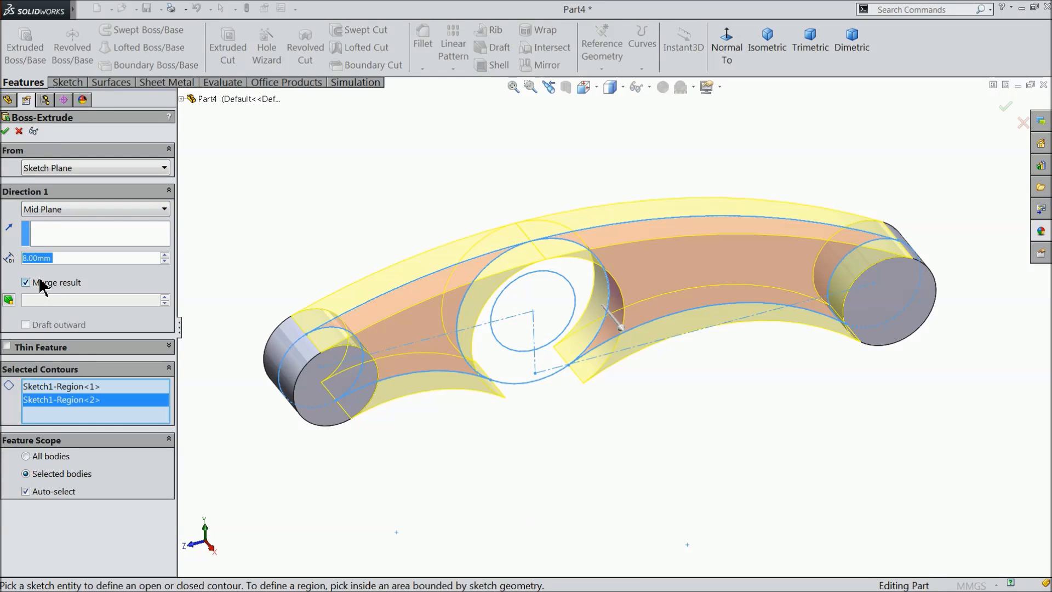
type("5")
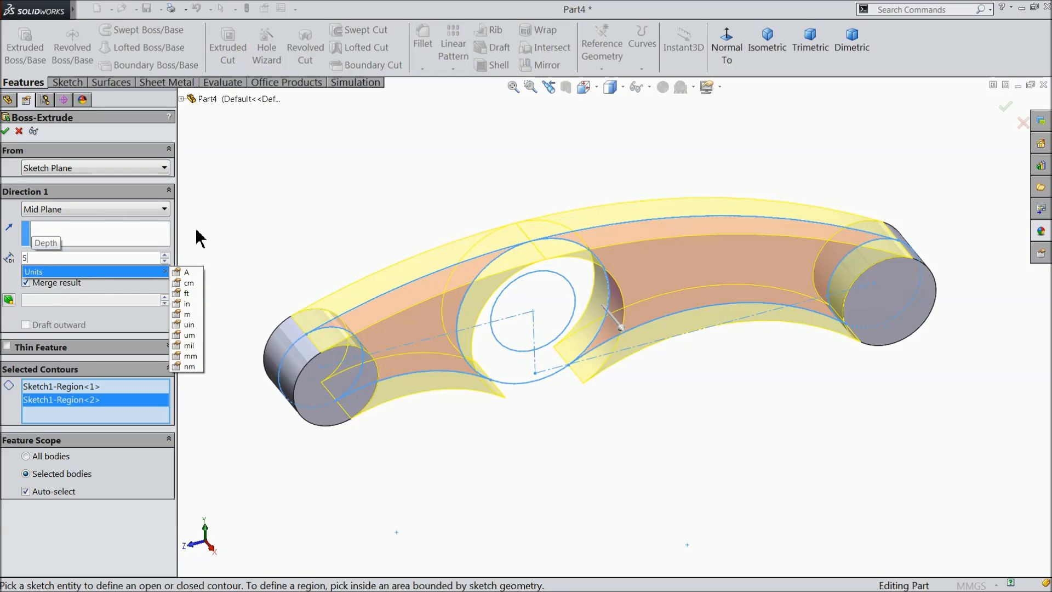
key("Return")
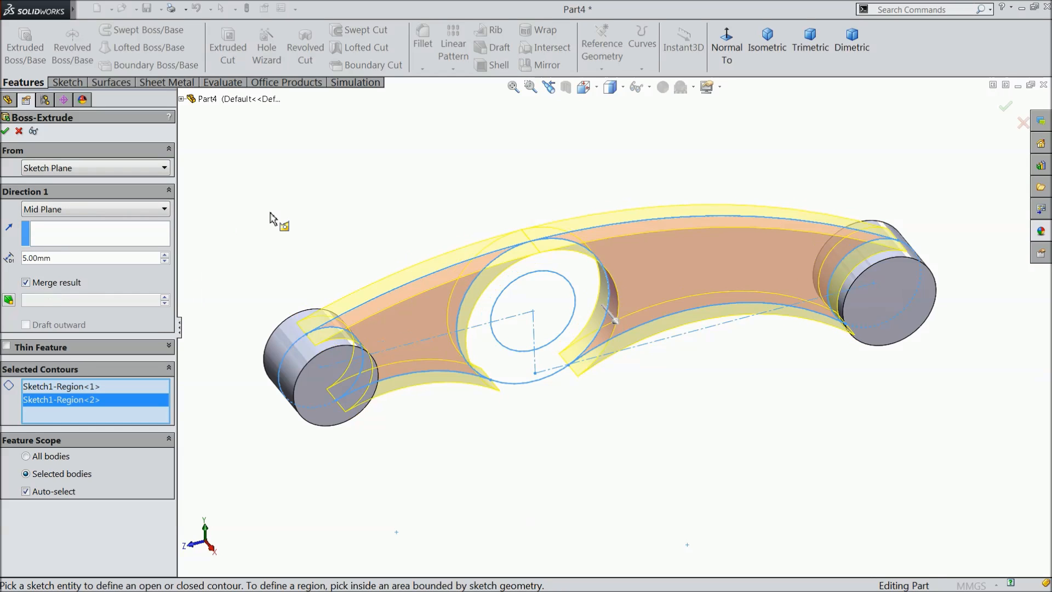
left_click(5, 131)
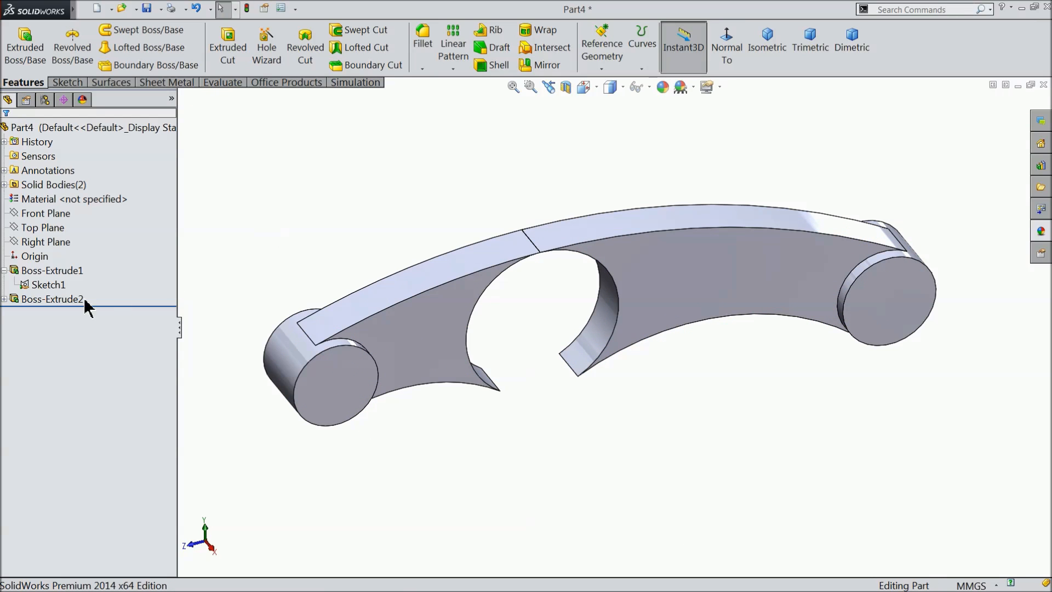
Extrude the ring region between the two circles around the origin as a Mid Plane boss 20 mm long.
left_click(28, 286)
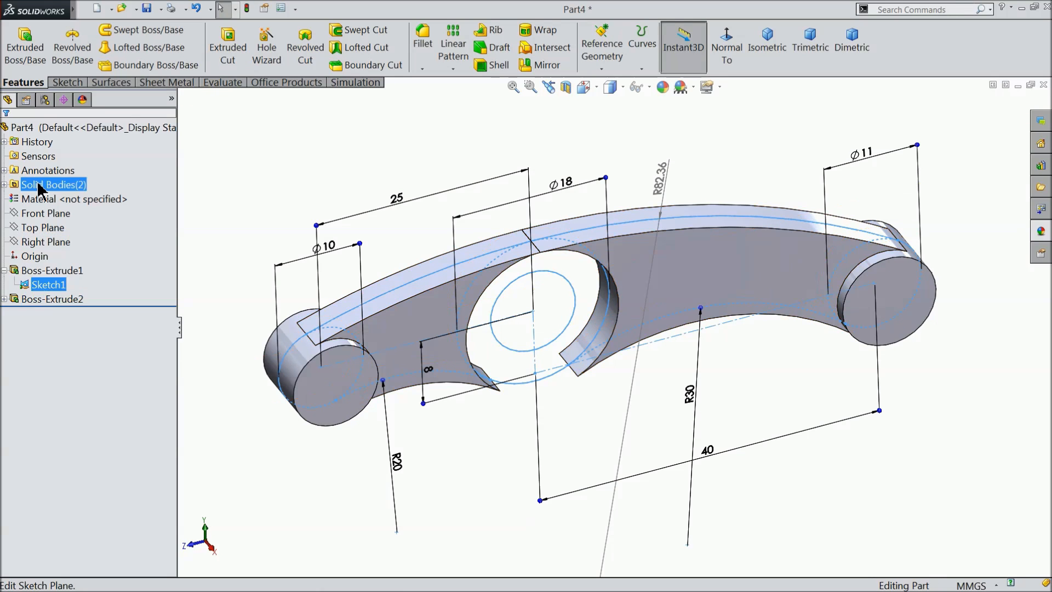
left_click(25, 46)
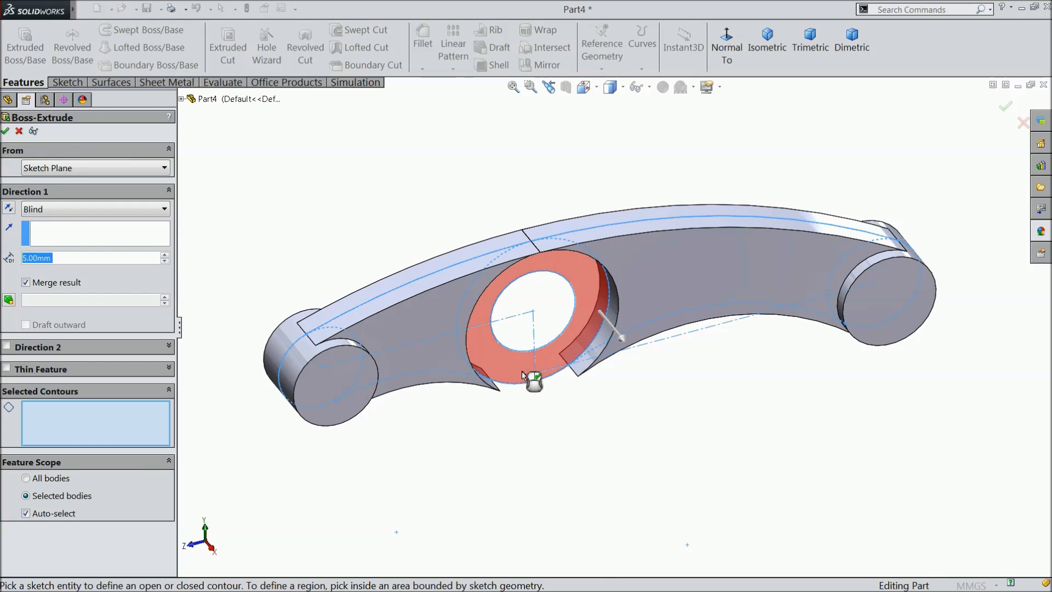
left_click(522, 370)
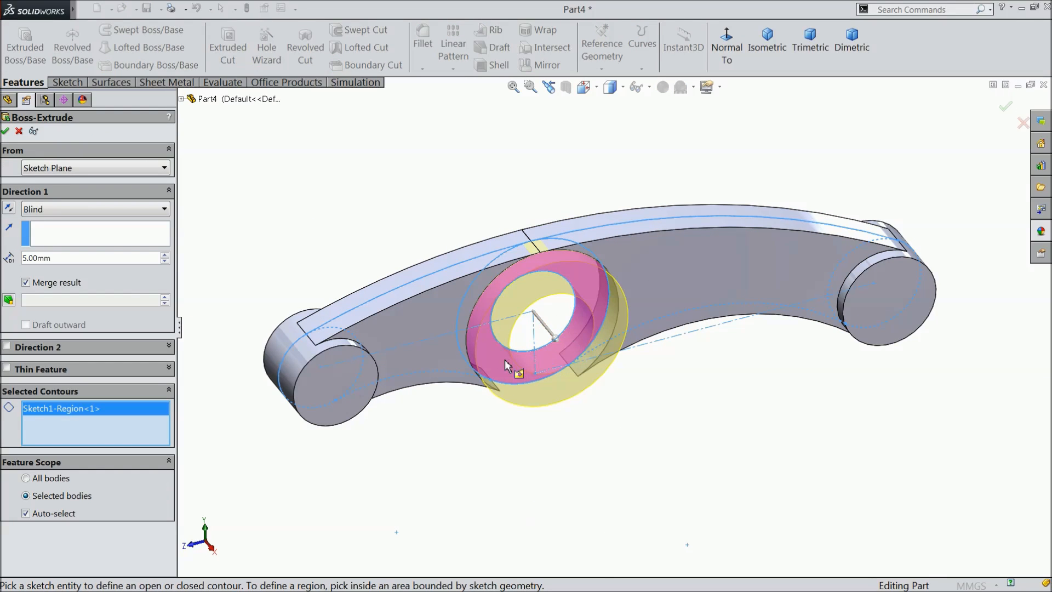
left_click(66, 208)
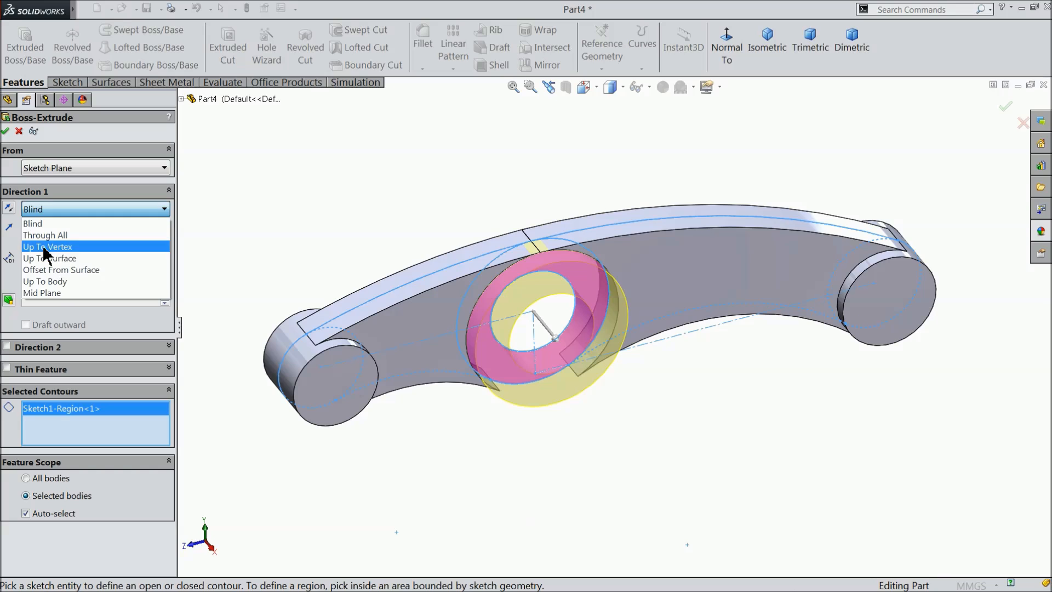
left_click(47, 300)
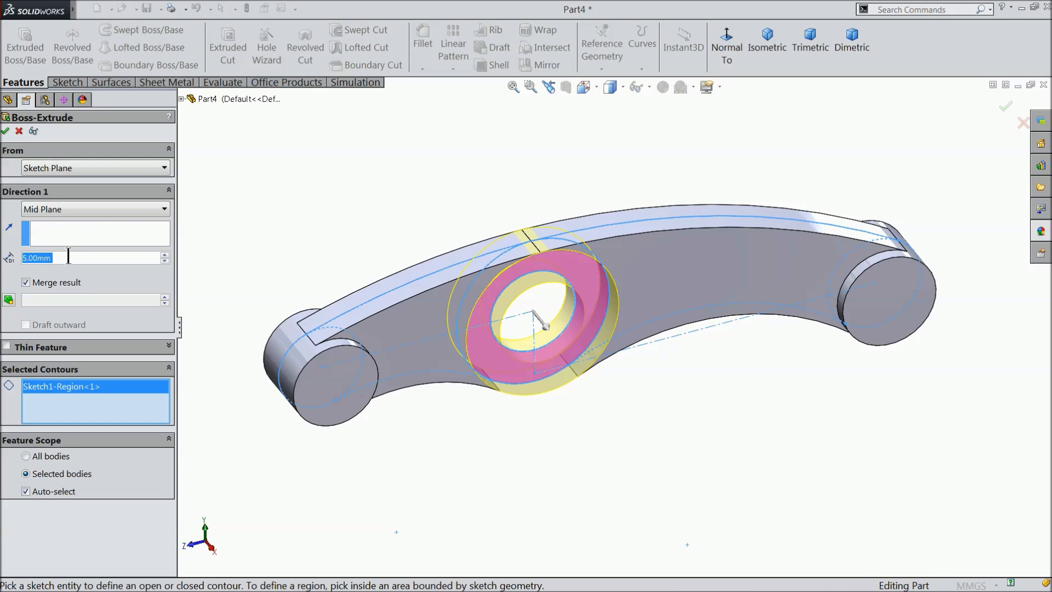
type("20")
key("Return")
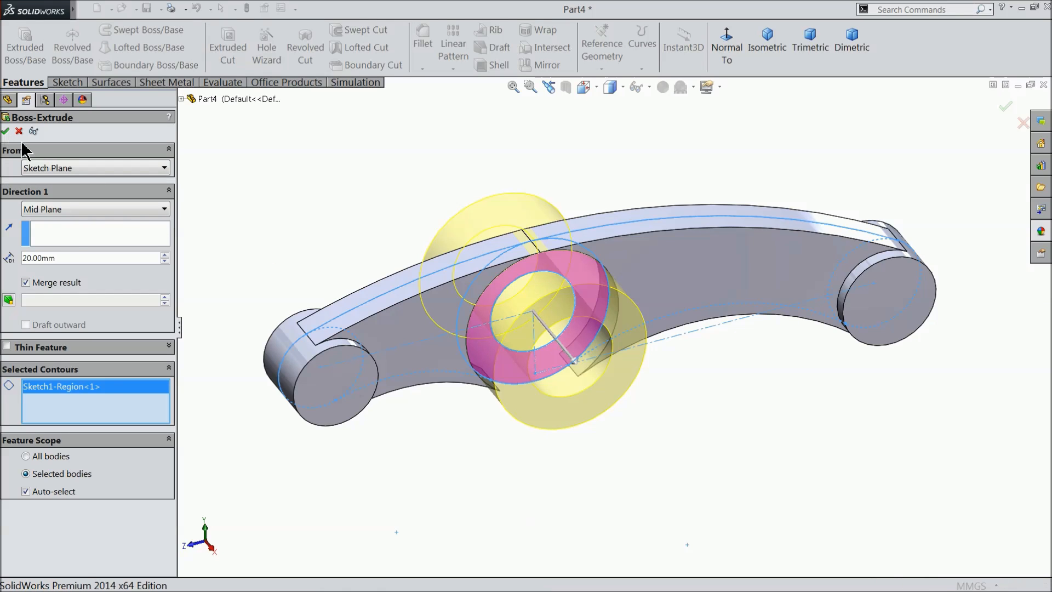
left_click(6, 131)
Fillet the six edges where the central hub and both end bosses meet the arm's two sides with a 2 mm radius.
middle_click_drag(307, 225, 320, 245)
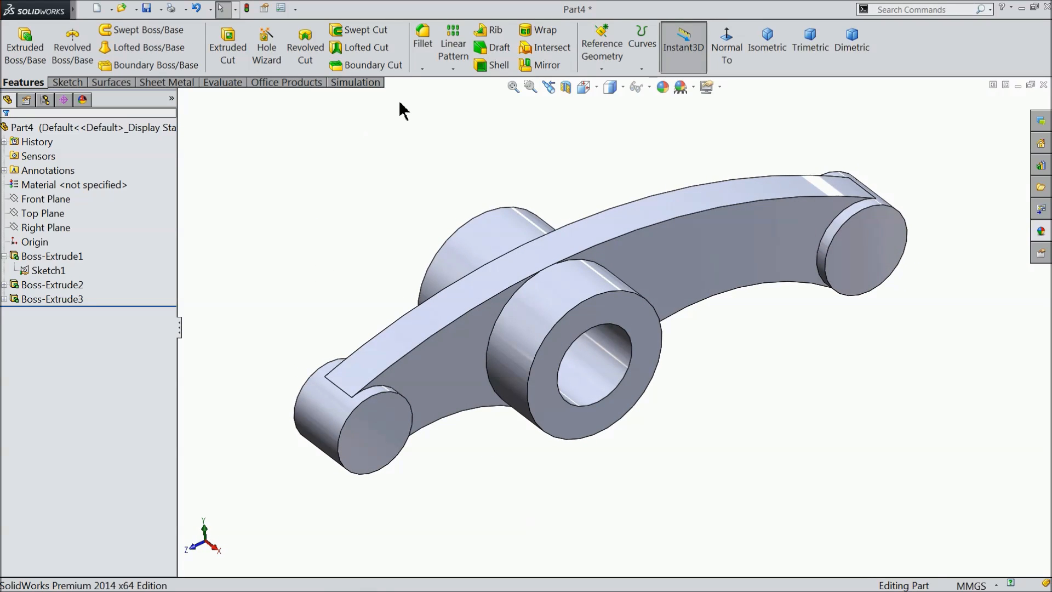
left_click(422, 61)
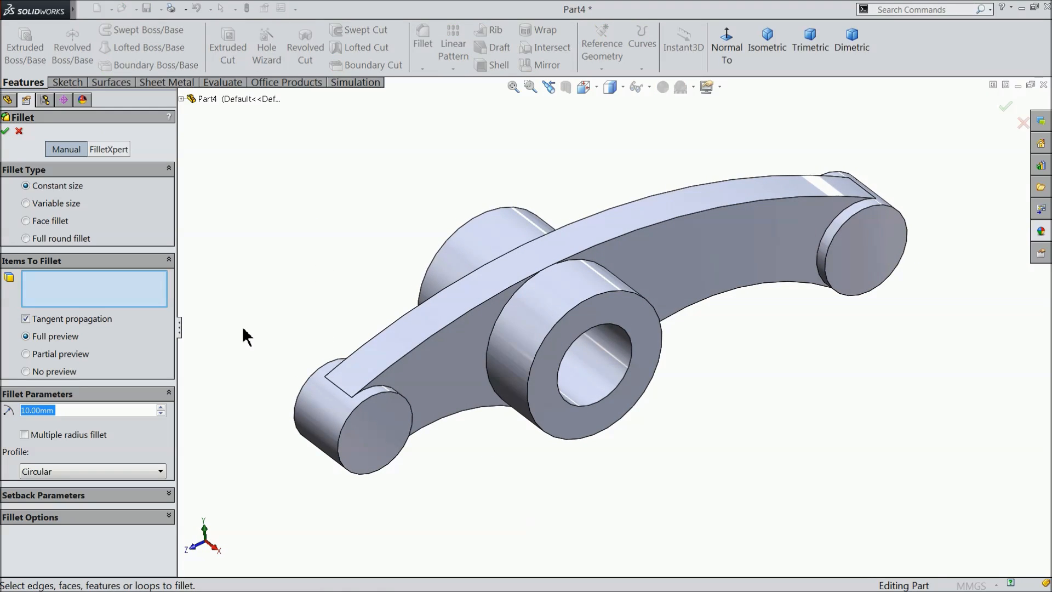
type("2")
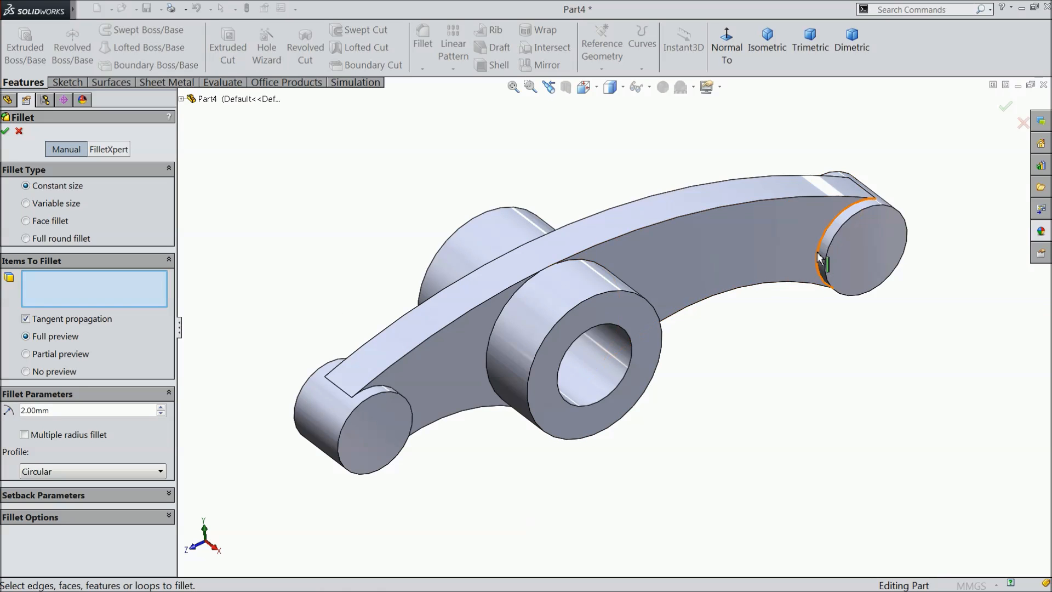
left_click(819, 255)
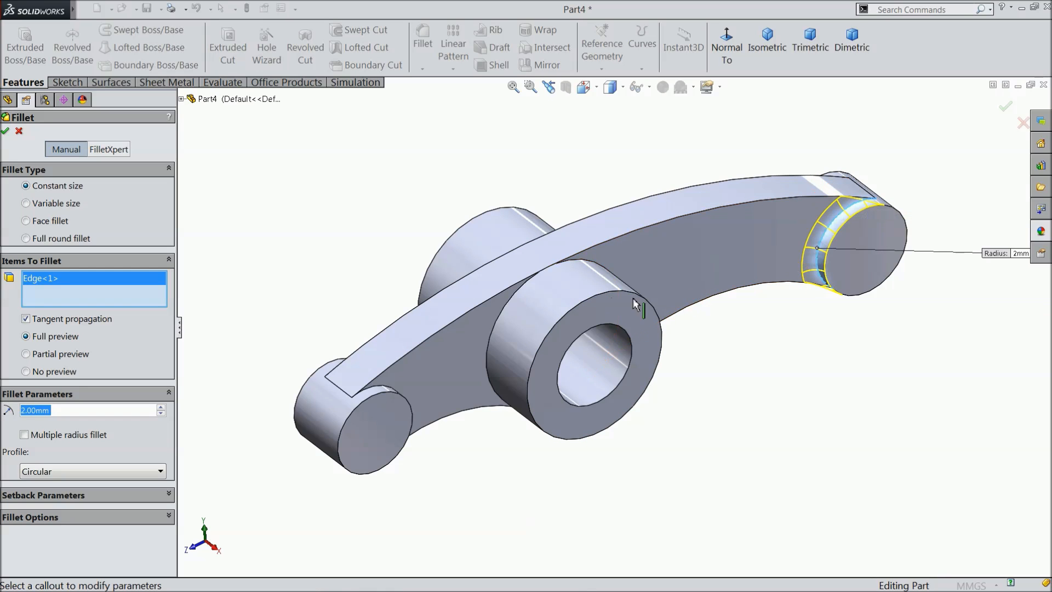
left_click(512, 296)
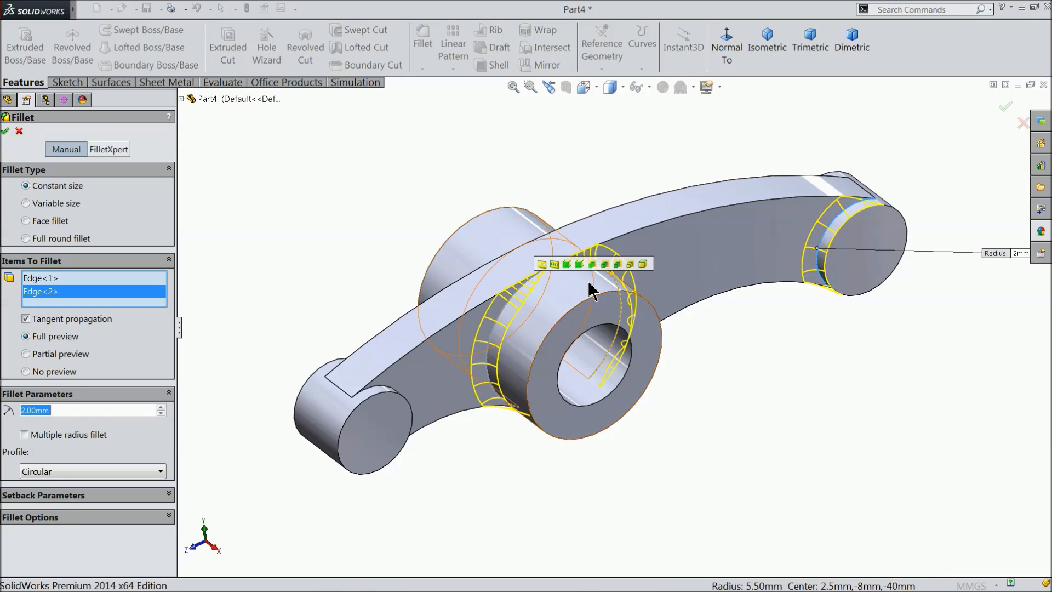
left_click(376, 392)
middle_click_drag(404, 277, 485, 350)
left_click(640, 133)
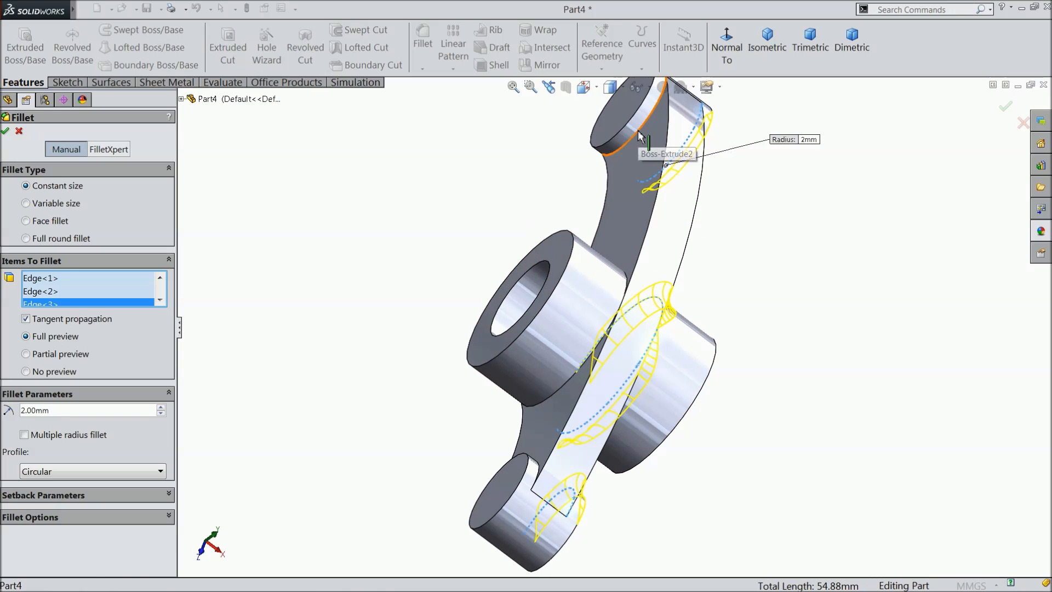
left_click(557, 393)
middle_click_drag(485, 403, 472, 505)
scroll(507, 534, "down", 1)
scroll(507, 534, "down", 3)
left_click(488, 438)
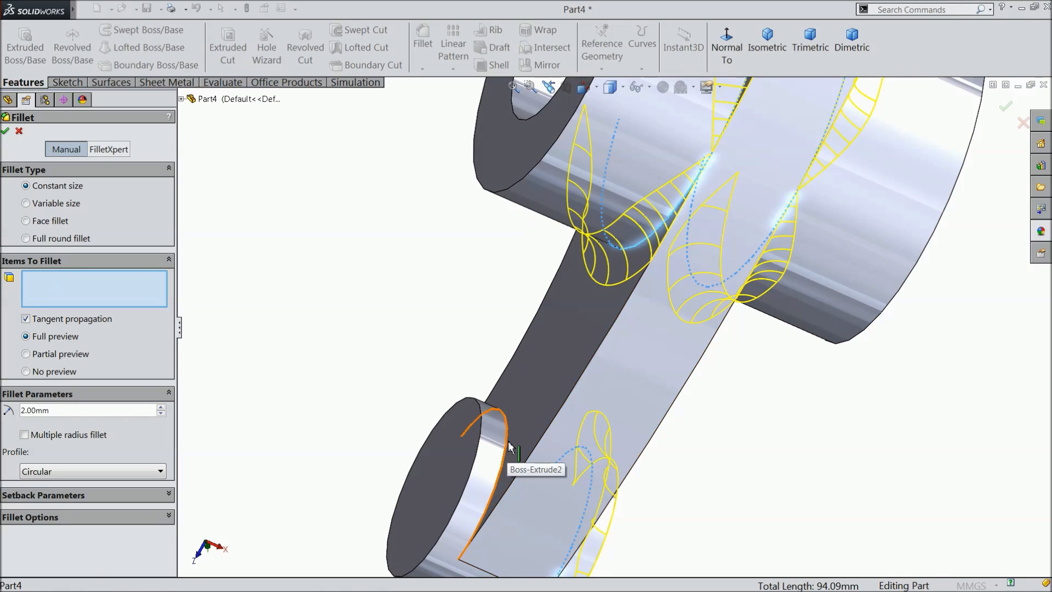
left_click(5, 131)
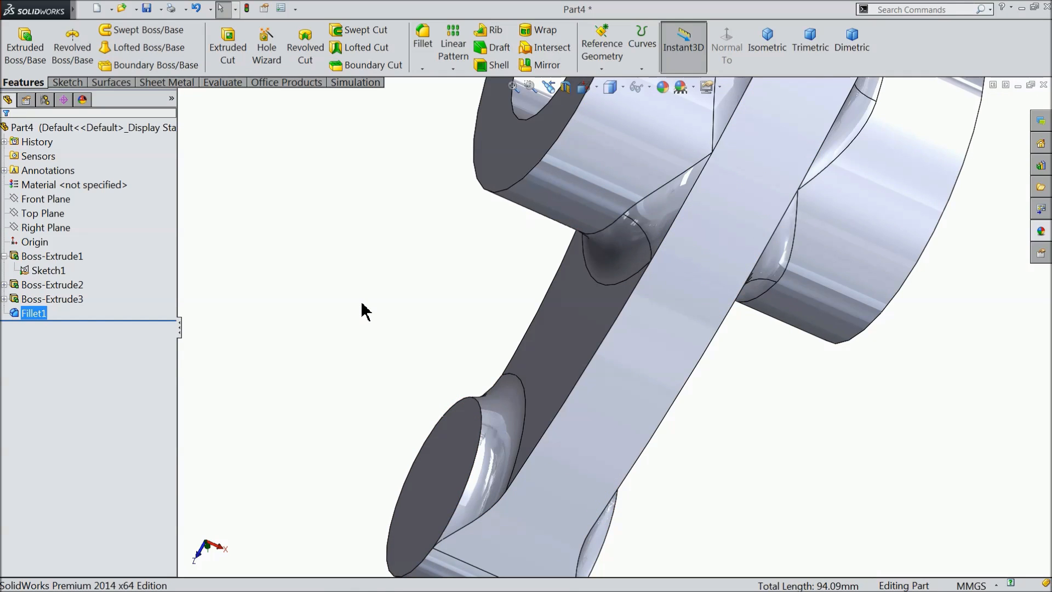
scroll(357, 319, "up", 6)
middle_click_drag(376, 383, 346, 175)
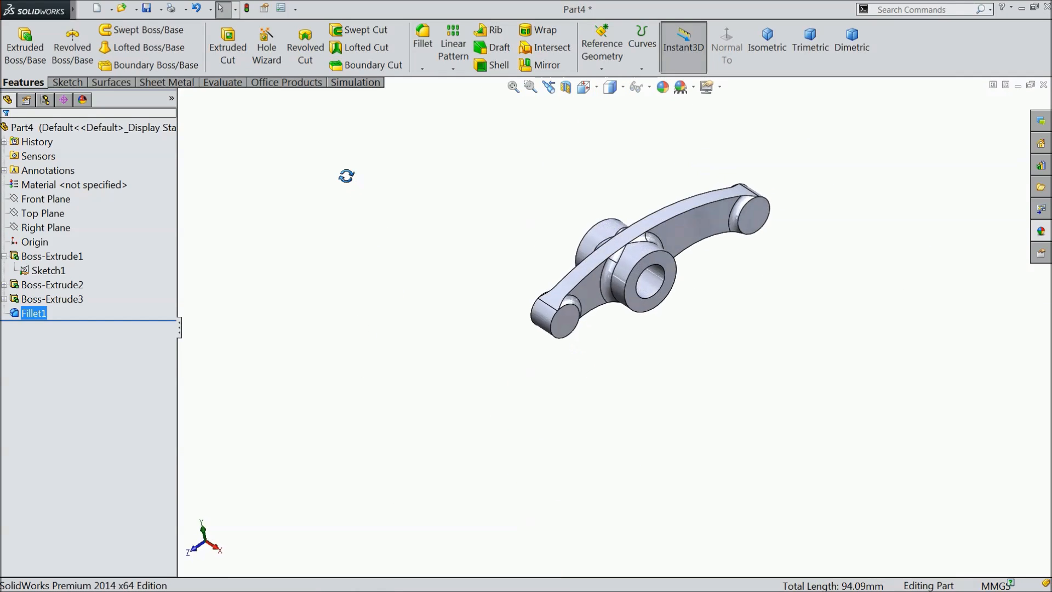
scroll(713, 309, "down", 5)
middle_click_drag(716, 313, 685, 298)
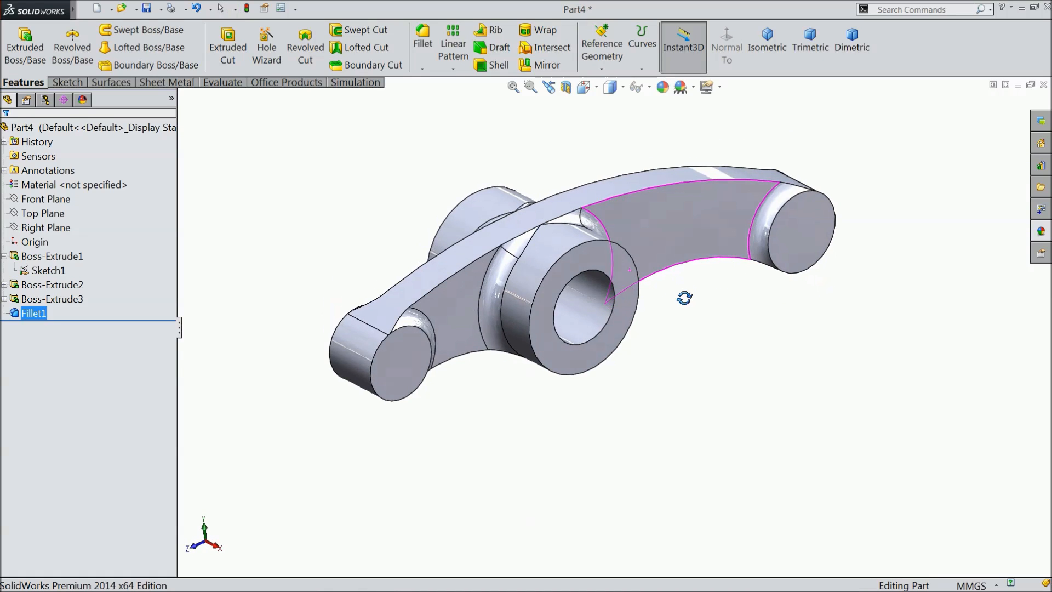
scroll(631, 281, "down", 3)
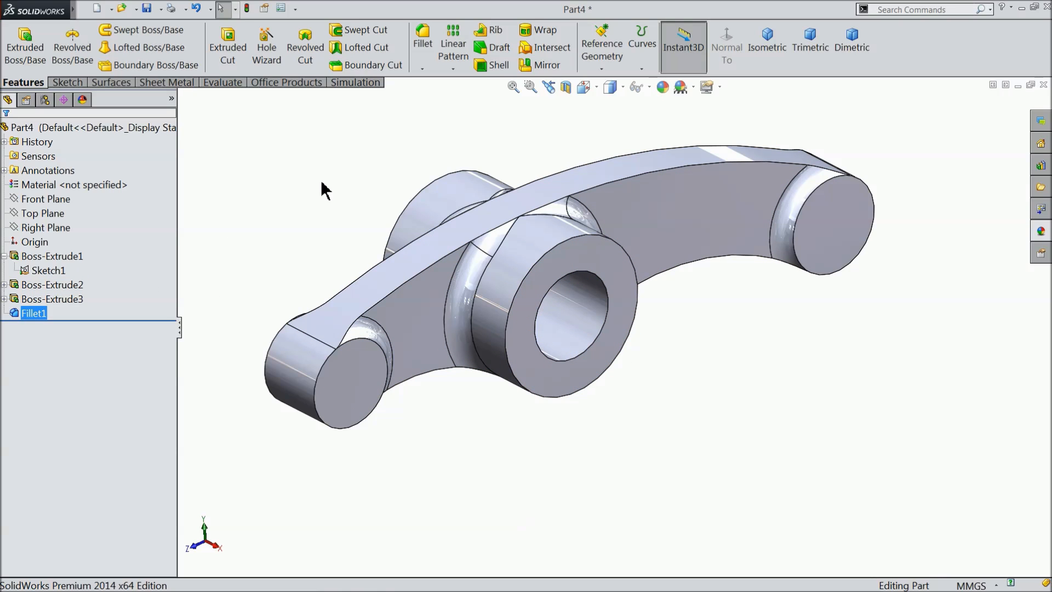
Create a reference plane parallel to the Top Plane, offset 5 mm with the direction flipped to lie below it.
left_click(5, 256)
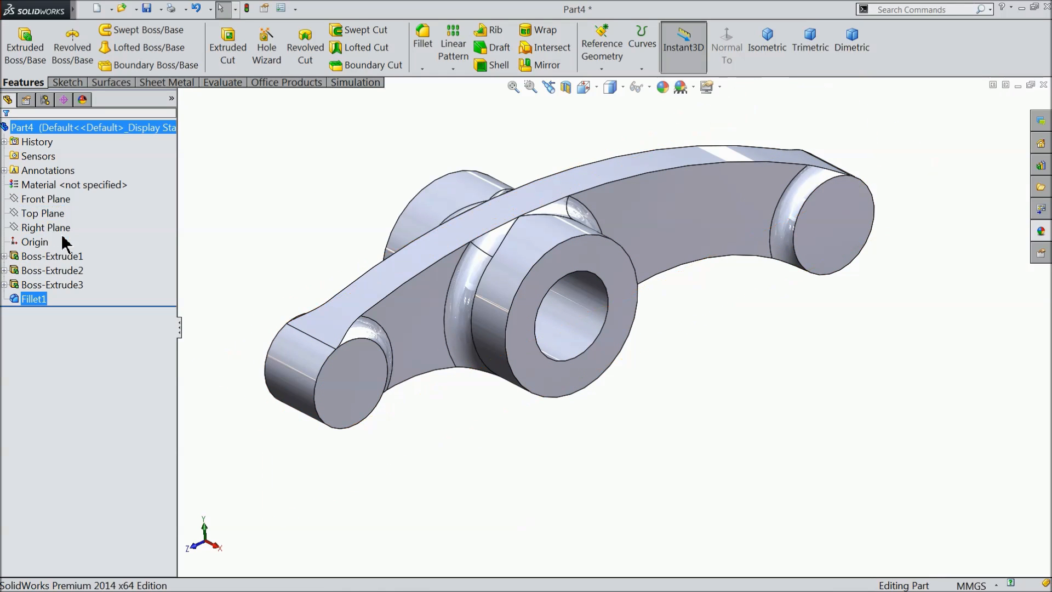
left_click(44, 213)
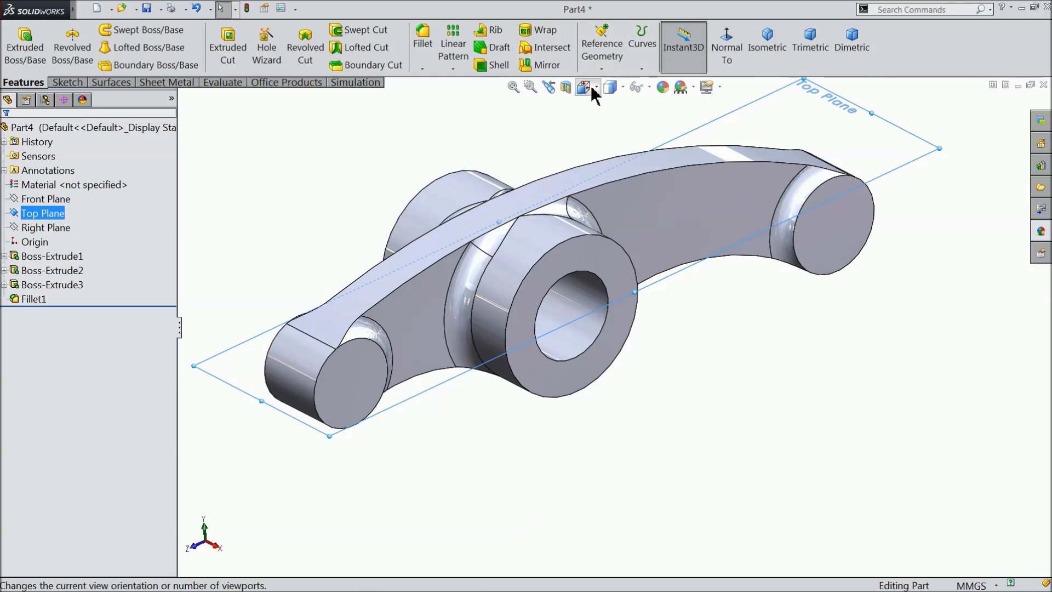
left_click(602, 69)
left_click(608, 86)
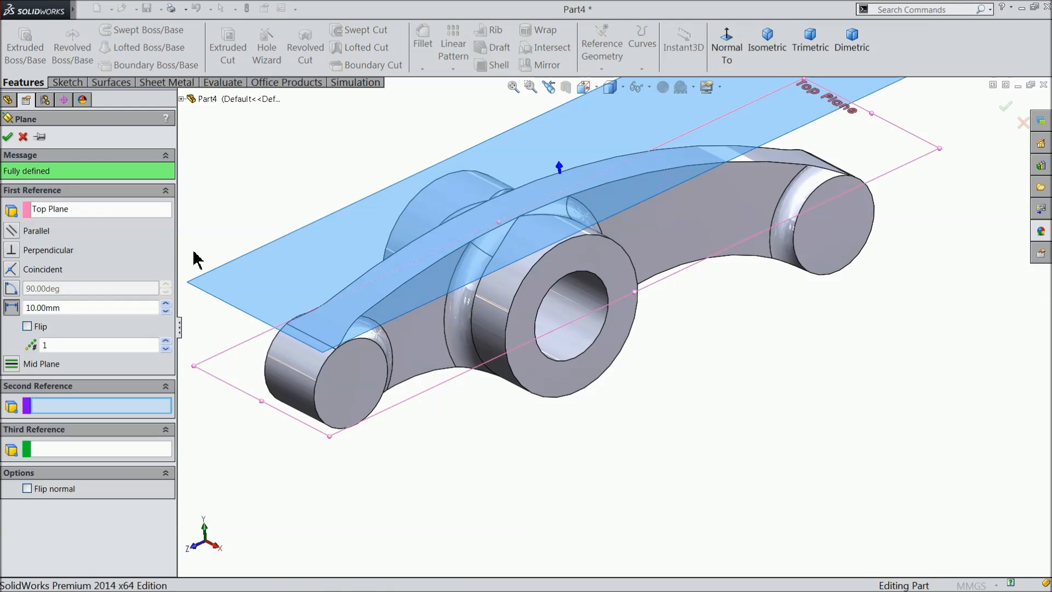
left_click_drag(70, 308, 17, 308)
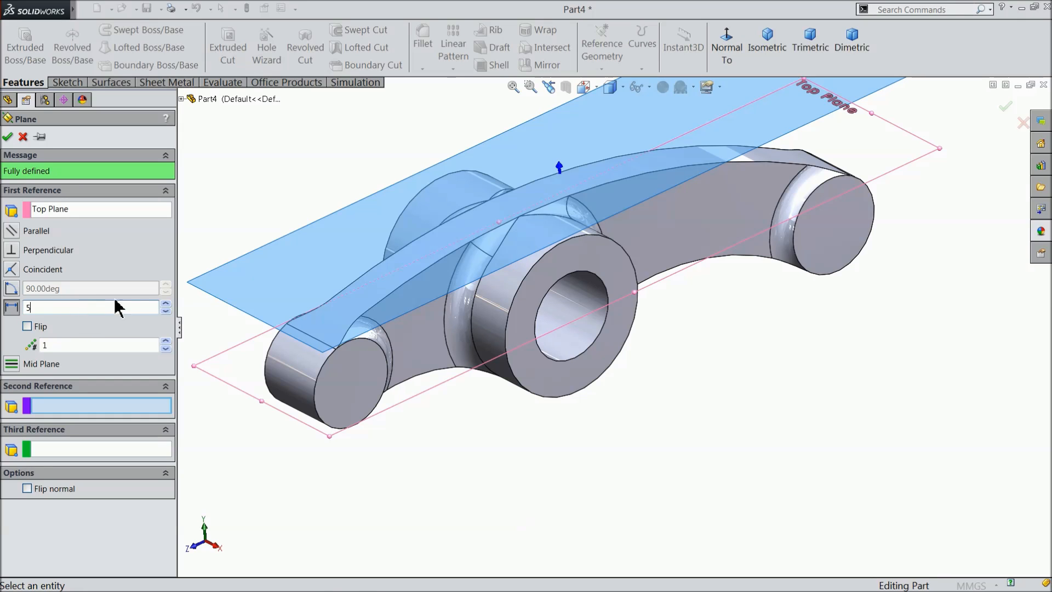
type("5")
key("Return")
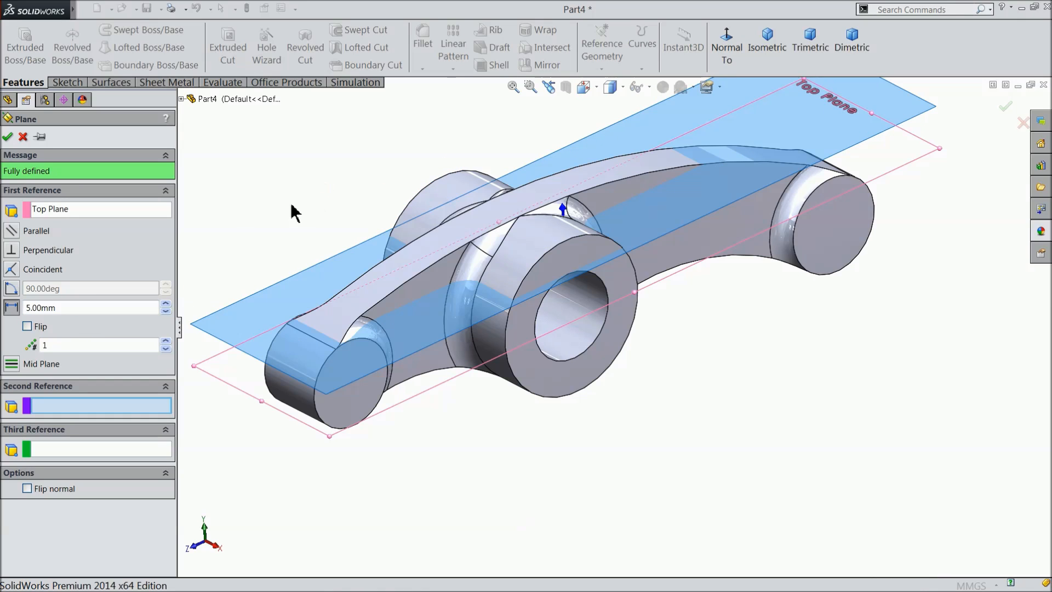
left_click(28, 327)
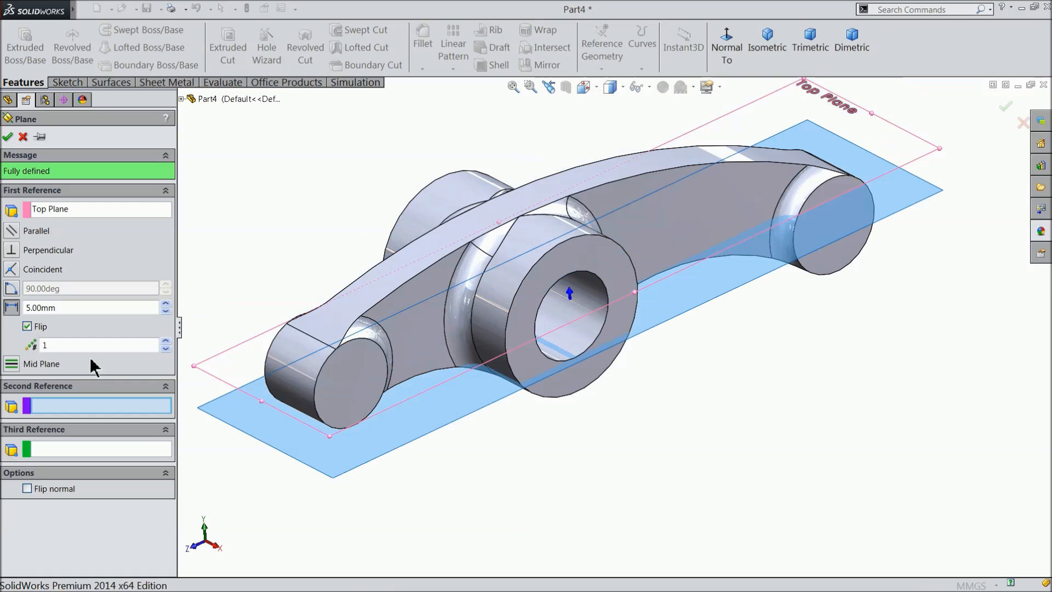
left_click(8, 137)
Start a sketch on the offset plane and draw a circle about 9.6 mm in diameter over the short arm's end boss.
middle_click_drag(446, 470, 418, 367)
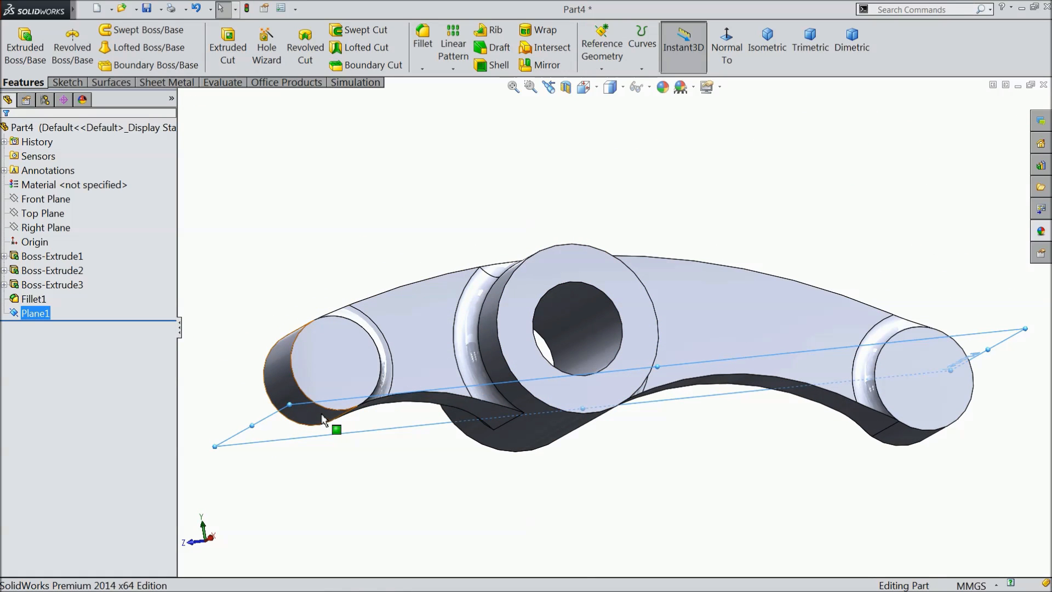
middle_click_drag(320, 428, 305, 451)
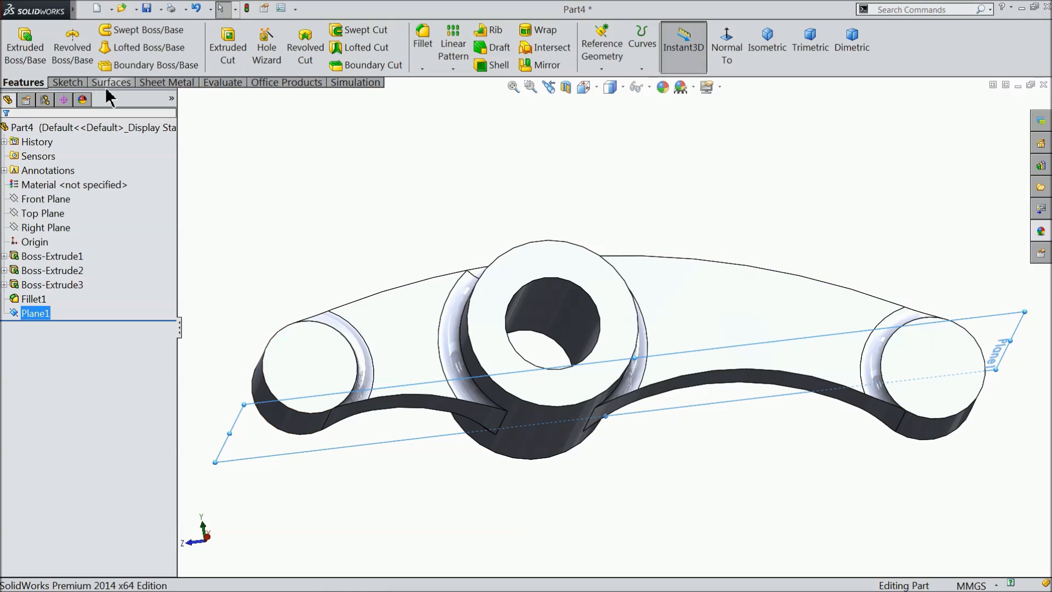
left_click(66, 82)
left_click(17, 39)
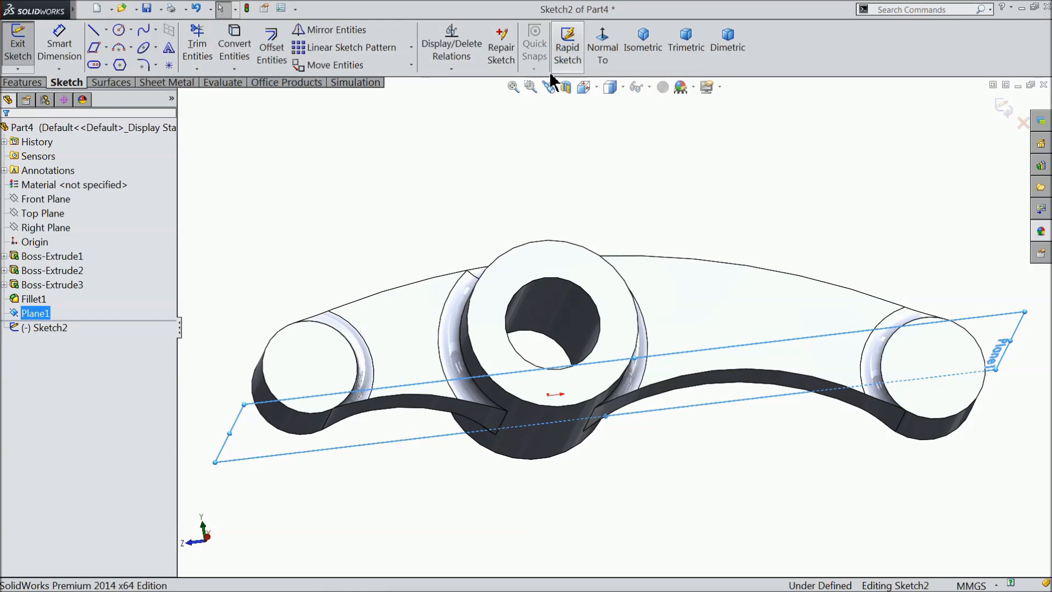
left_click(603, 44)
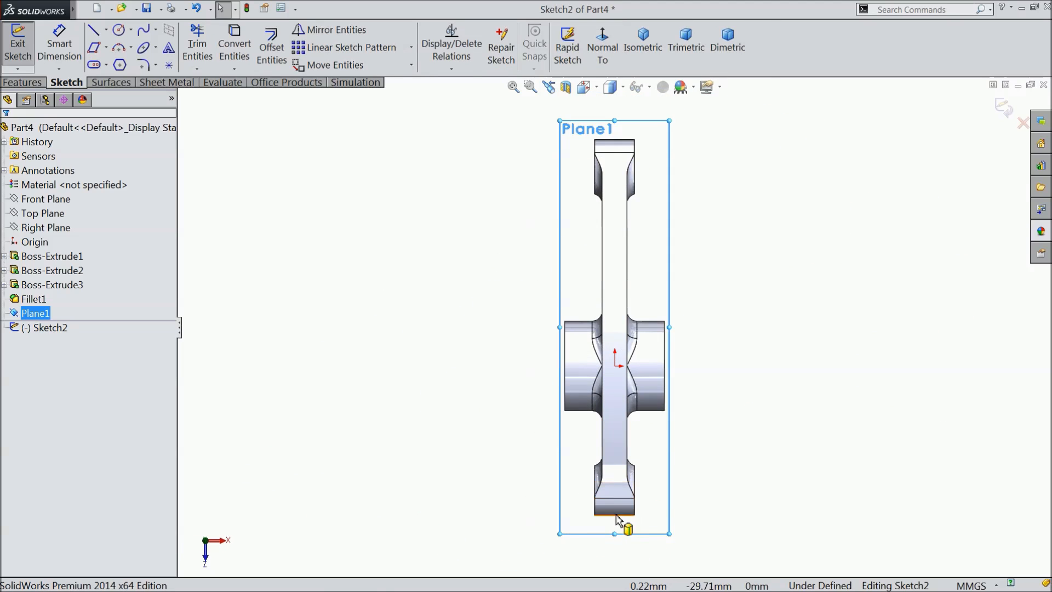
scroll(627, 493, "down", 5)
left_click(119, 31)
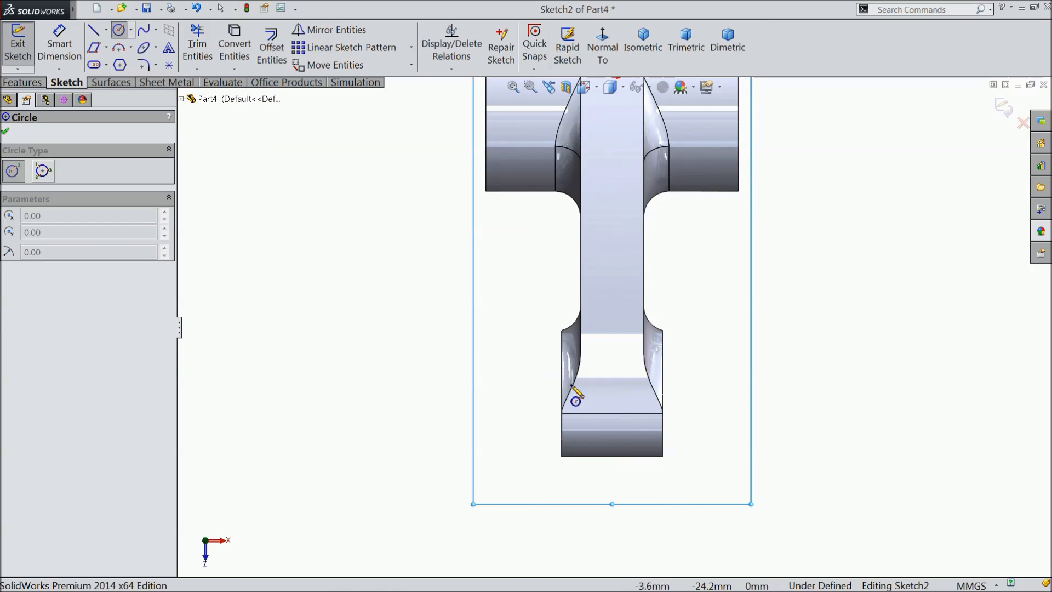
left_click(613, 392)
left_click(612, 331)
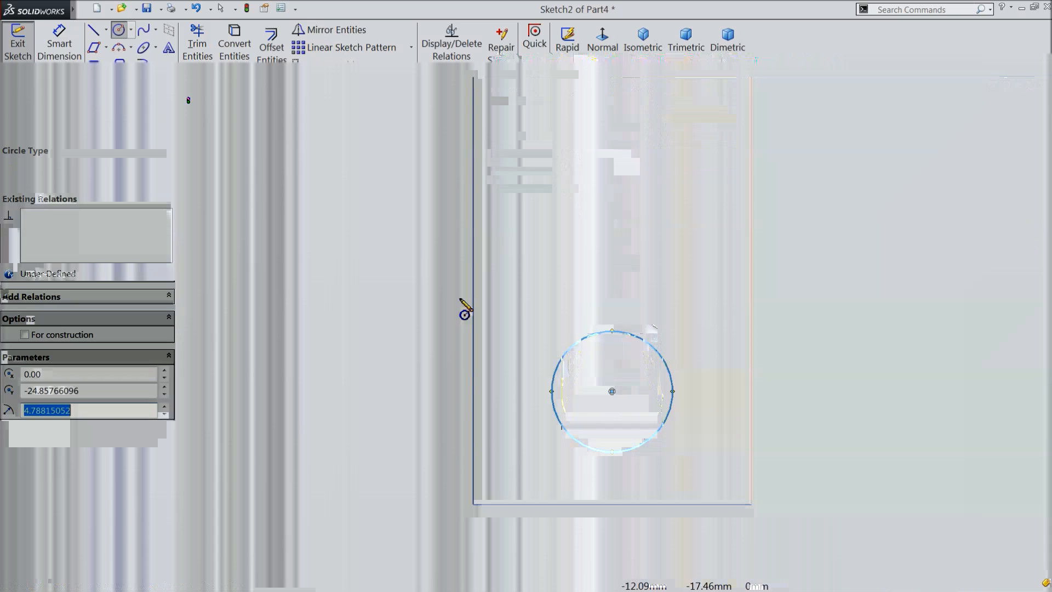
Dimension the circle's diameter as 10 mm.
left_click(58, 47)
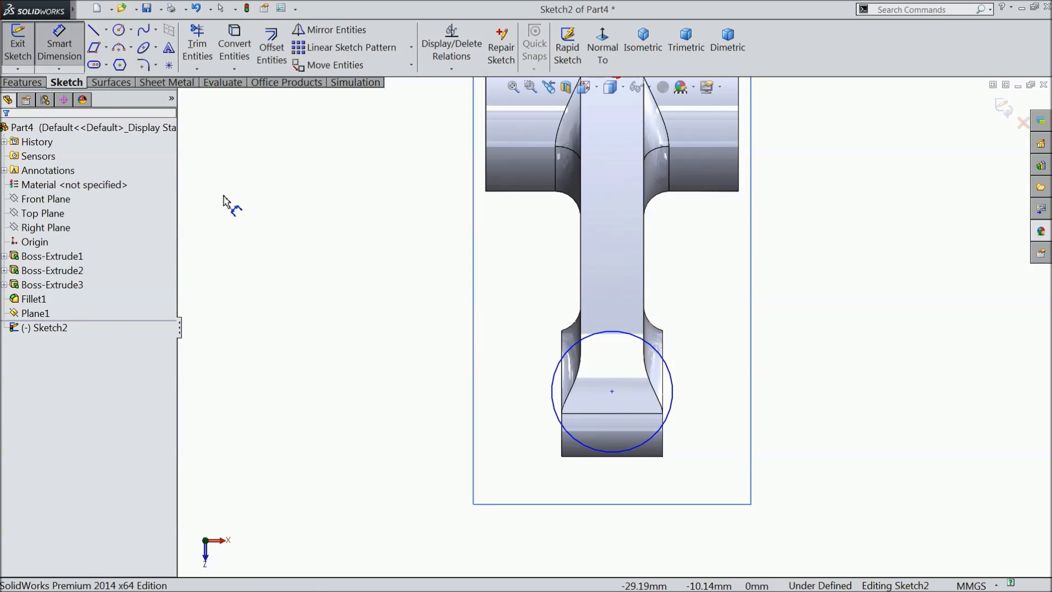
left_click(551, 394)
left_click(412, 386)
key("Return")
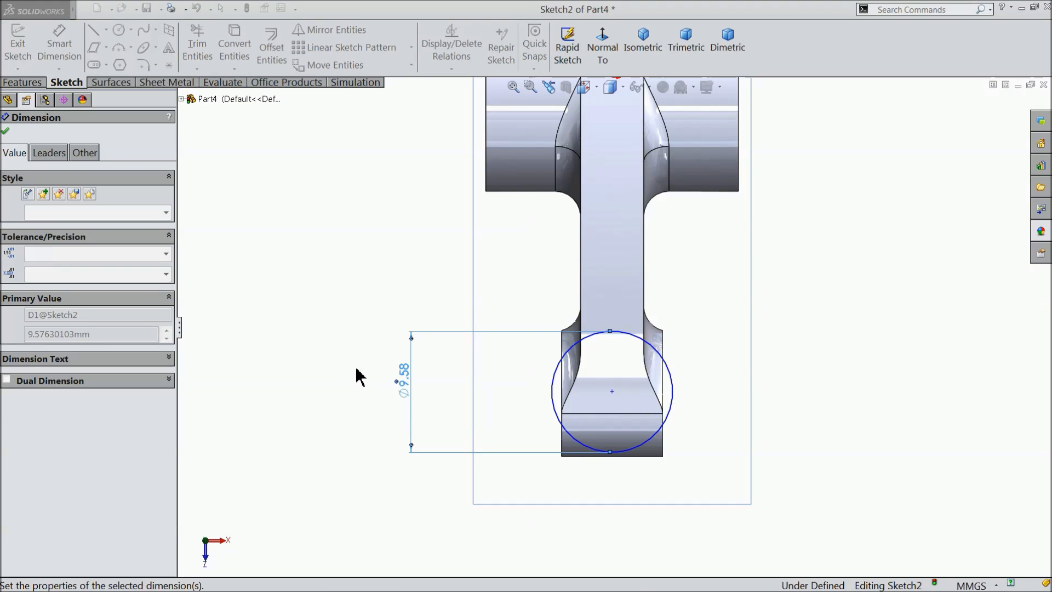
Dimension the distance from the origin to the circle's centre as 25 mm.
left_click(612, 392)
scroll(658, 285, "up", 2)
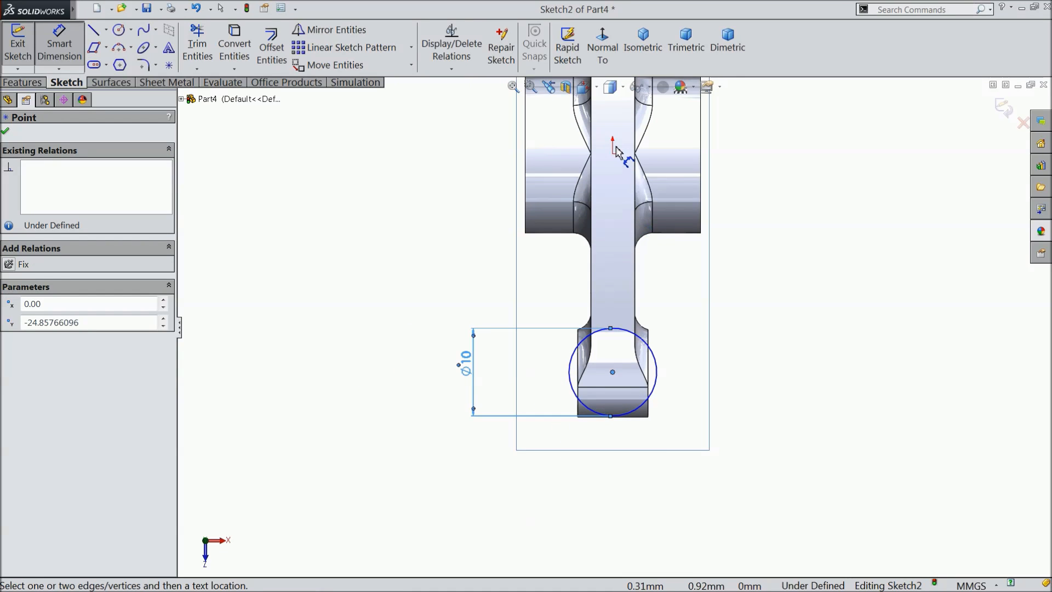
left_click(613, 153)
left_click(772, 236)
type("25")
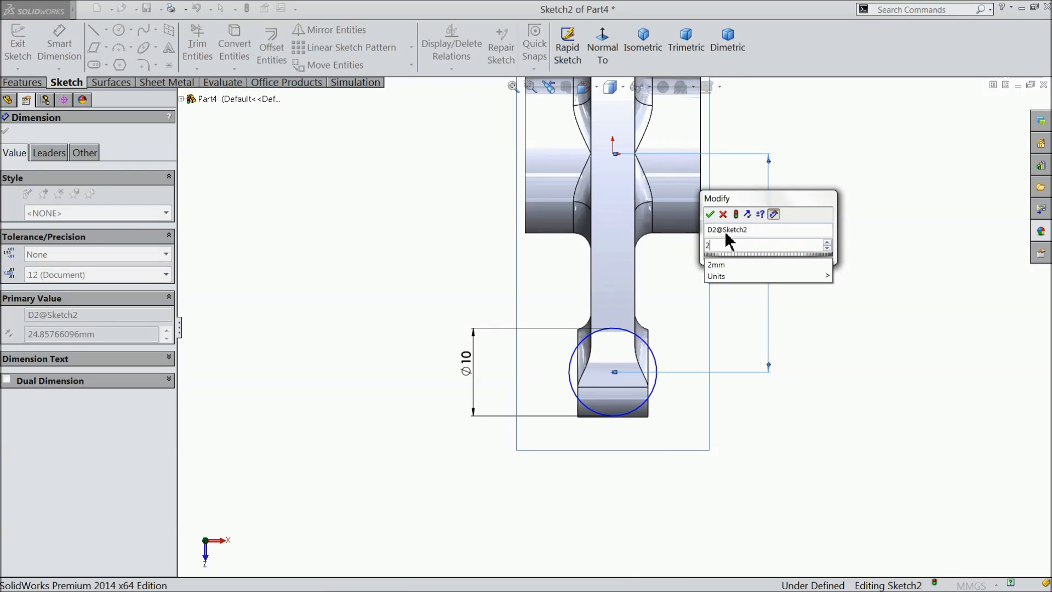
left_click(709, 214)
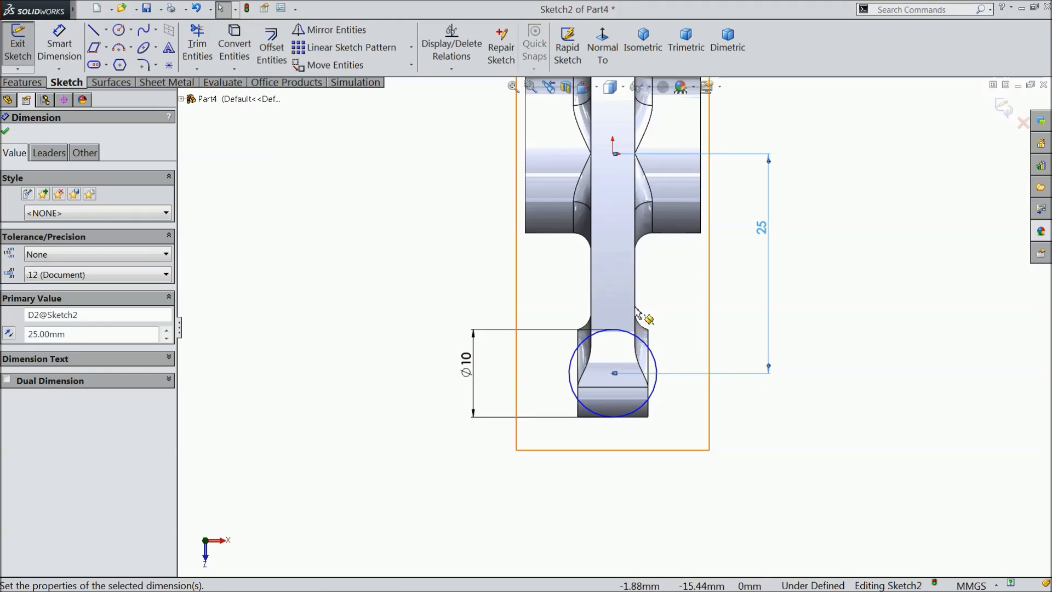
Add a Vertical relation between the origin and the circle's centre point.
scroll(630, 263, "down", 2)
key("Escape")
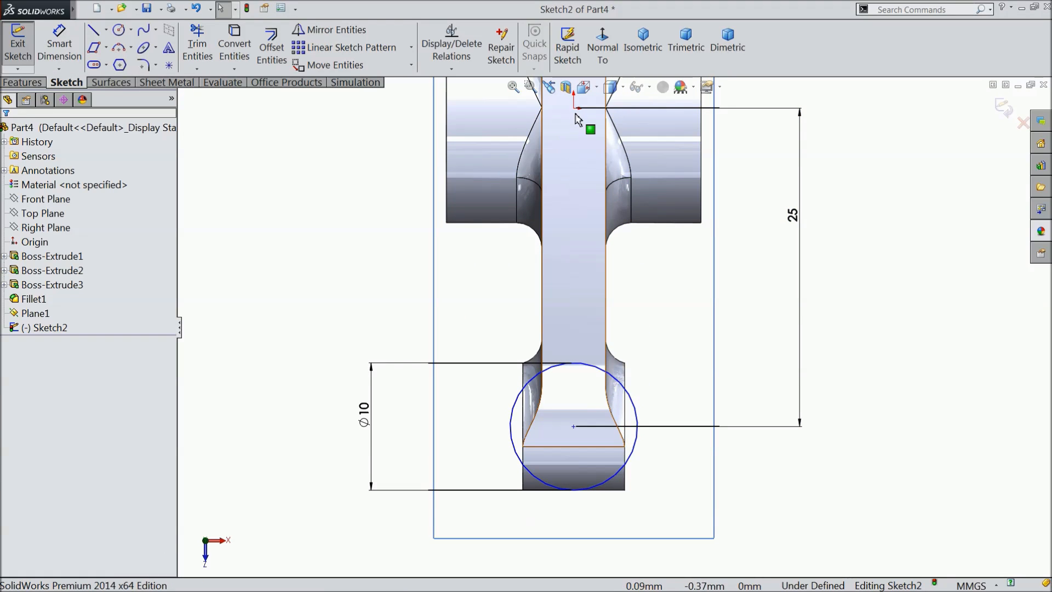
left_click(574, 109)
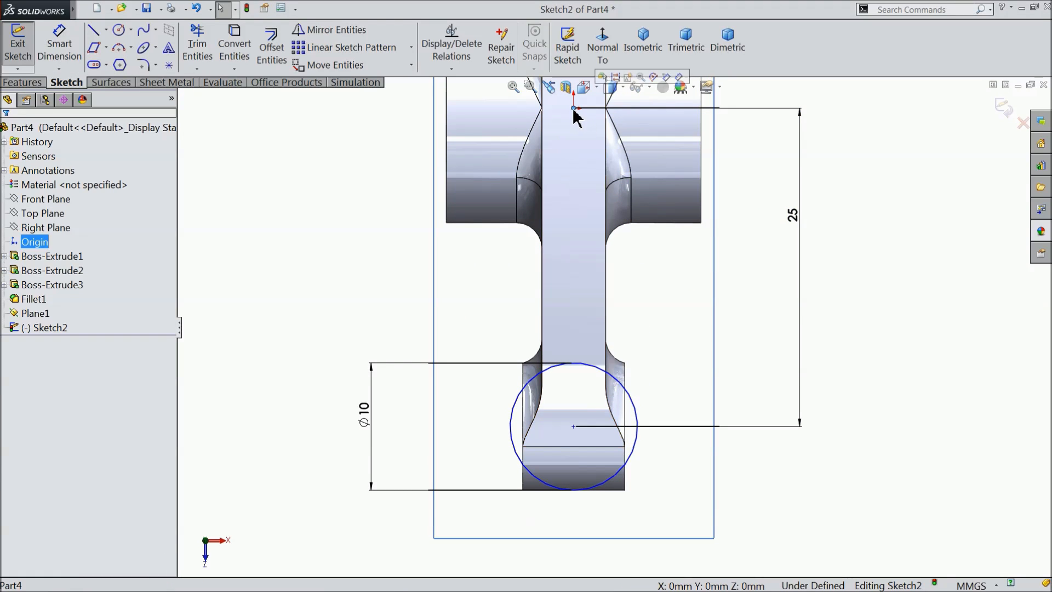
left_click(574, 427, "ctrl")
left_click(618, 383)
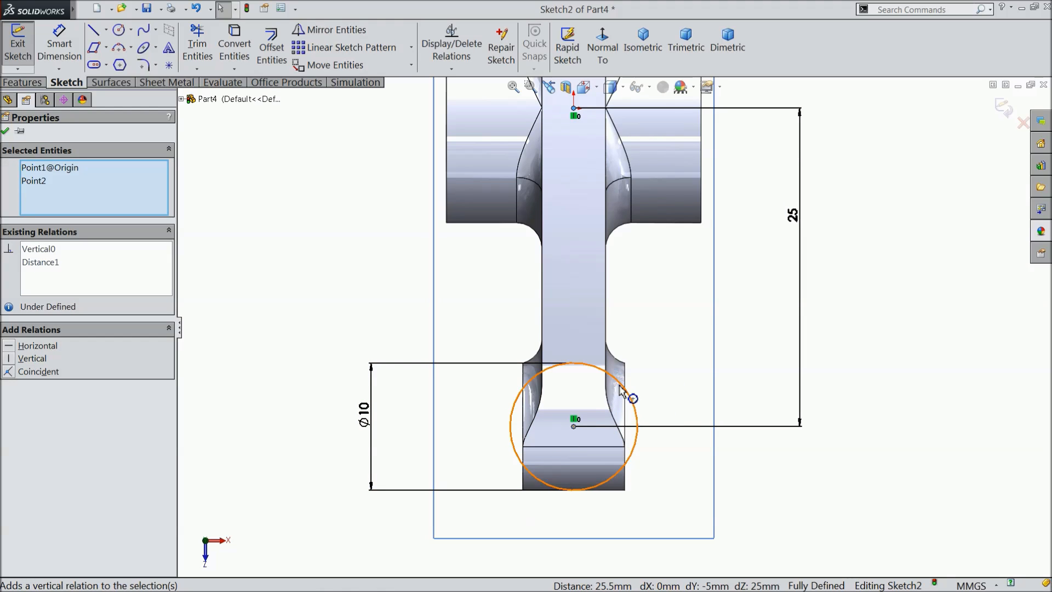
left_click(287, 208)
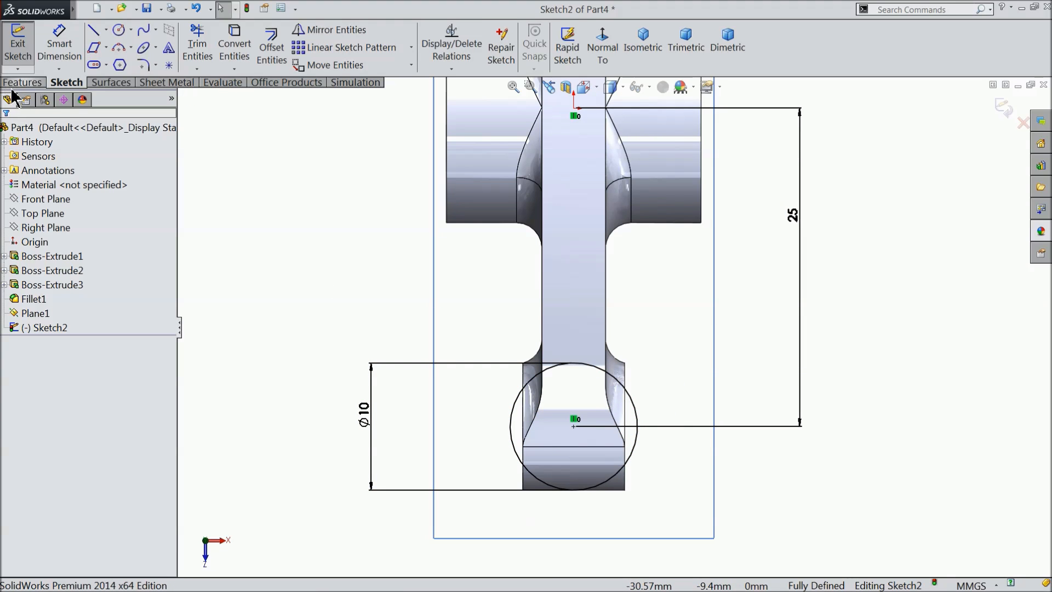
Extrude the circle as a Blind boss 6 mm up into the end boss, with a 10 degree draft and merged result.
left_click(26, 82)
left_click(25, 49)
middle_click_drag(308, 341, 282, 235)
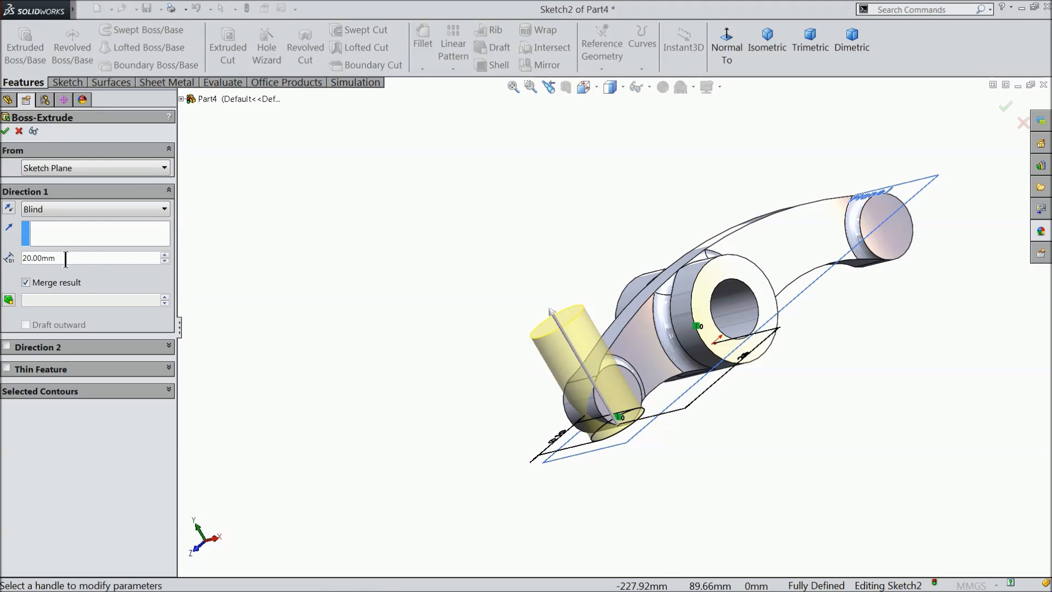
type("6")
middle_click_drag(326, 241, 335, 338)
scroll(515, 386, "down", 5)
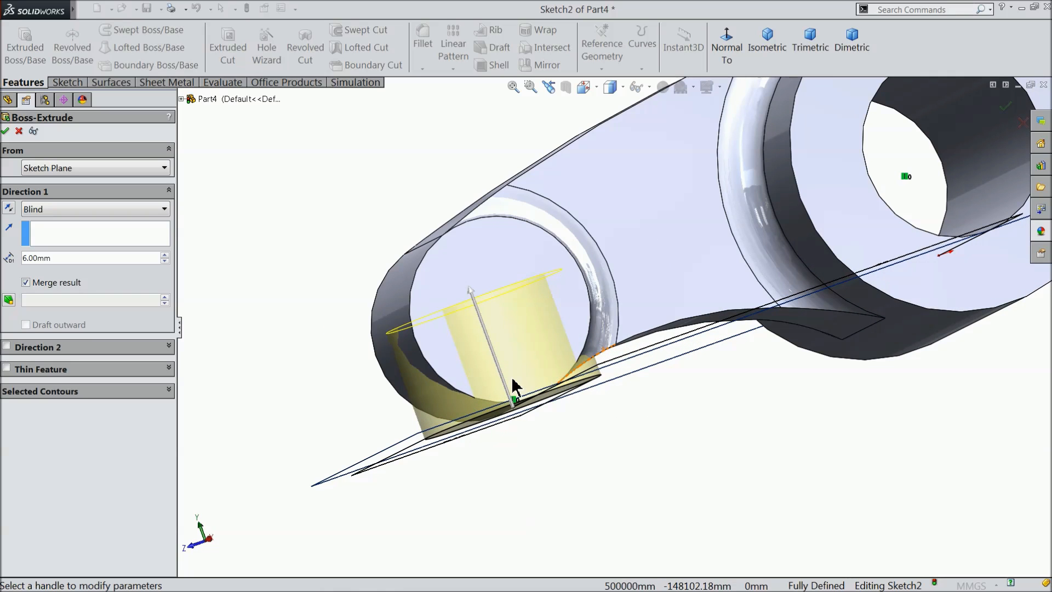
left_click(9, 300)
type("10.00deg")
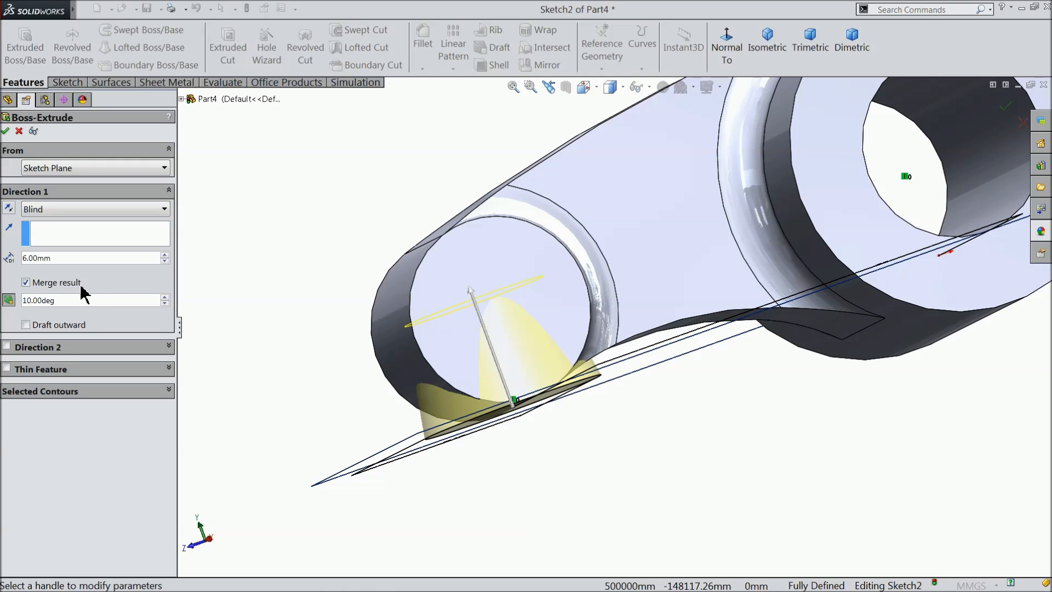
left_click(6, 131)
scroll(326, 329, "up", 2)
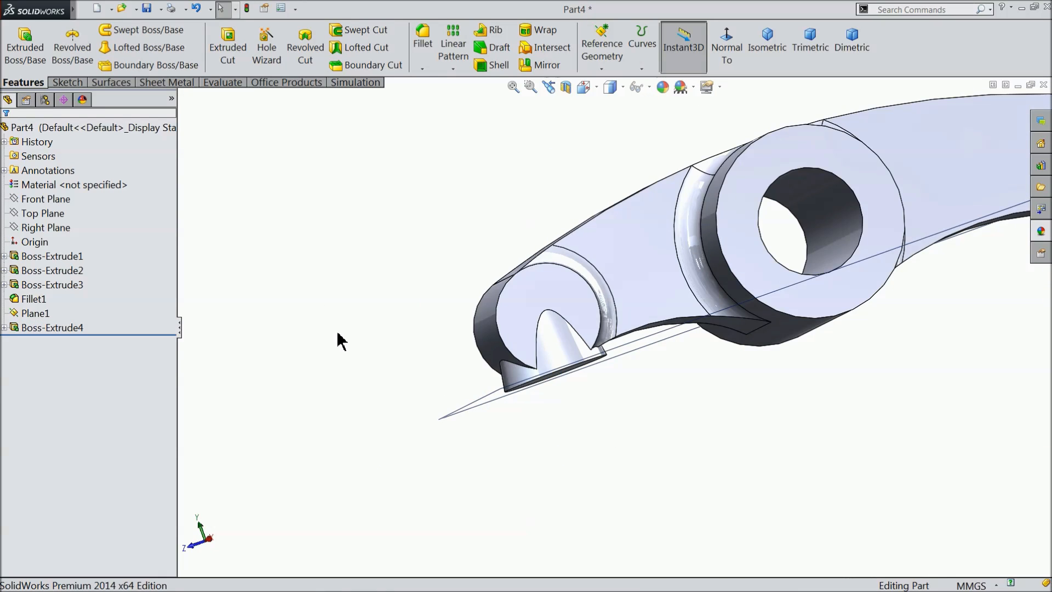
Hide the offset reference plane below the rocker arm.
middle_click_drag(338, 340, 413, 364)
left_click(455, 386)
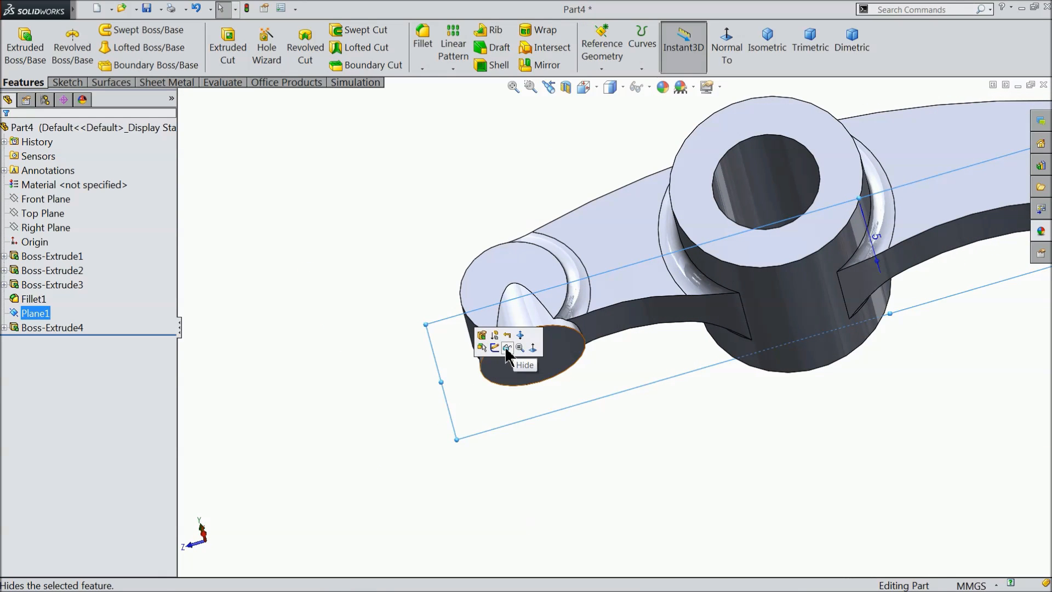
left_click(506, 349)
scroll(362, 368, "up", 4)
scroll(841, 259, "down", 3)
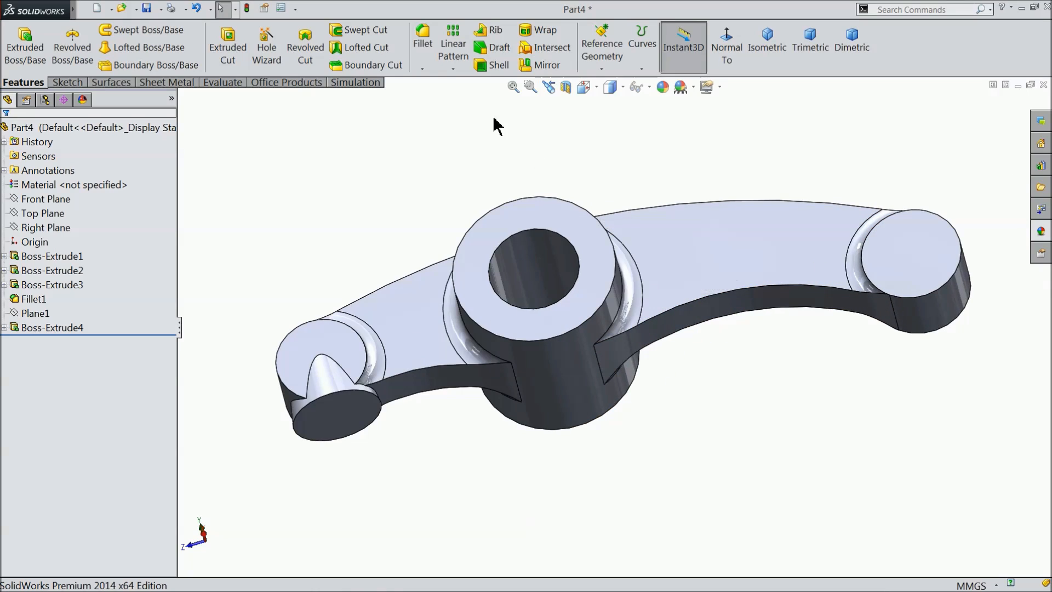
Set up a 0.5 mm fillet on both hub end faces, one face of the long arm's end boss and the drafted pad's flat underside.
left_click(423, 42)
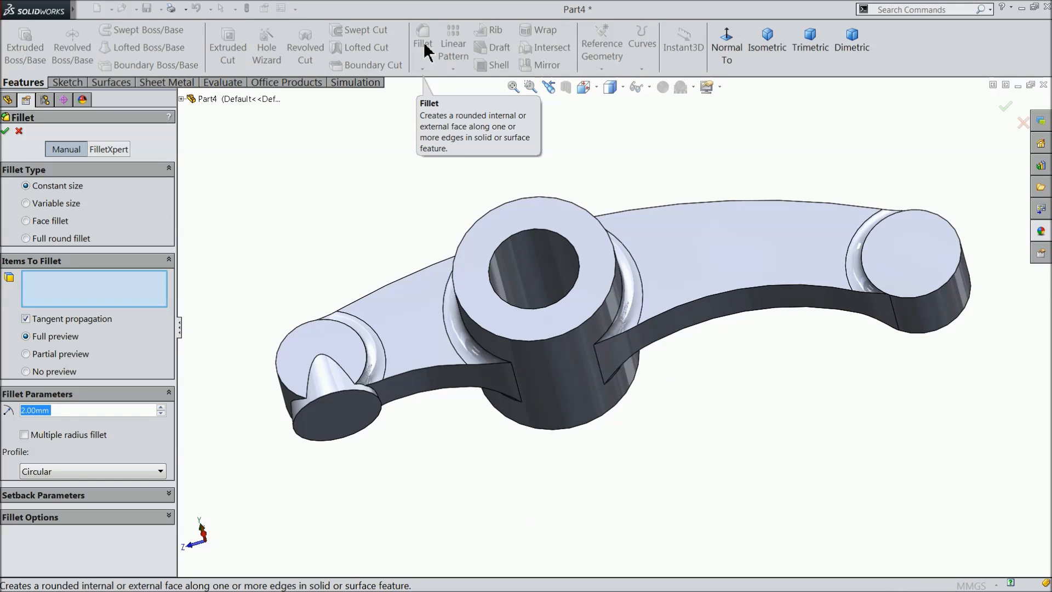
type("0.5")
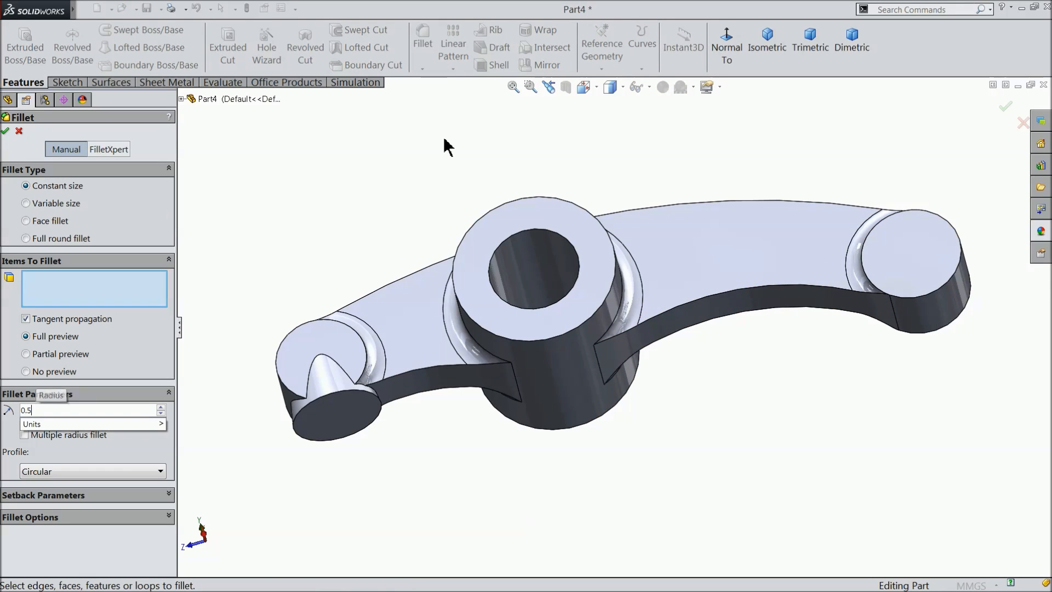
key("Return")
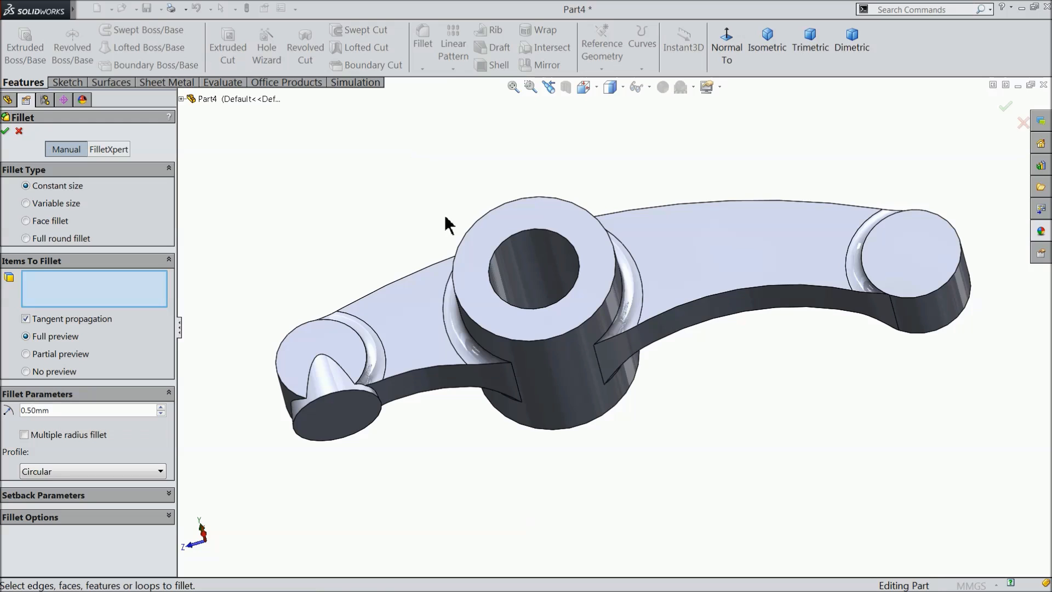
left_click(481, 262)
middle_click_drag(533, 413, 540, 205)
left_click(623, 377)
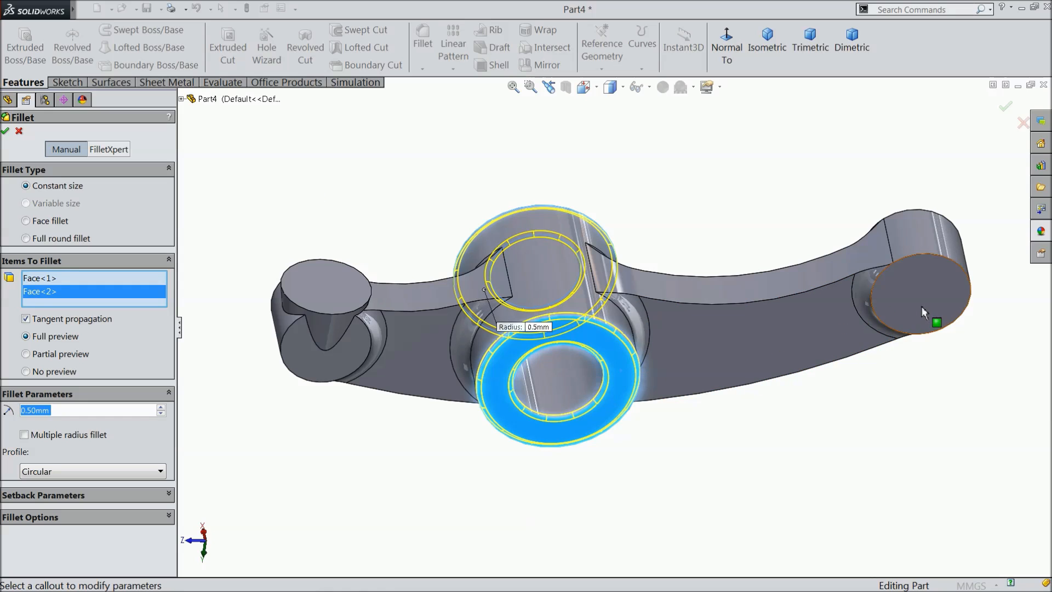
left_click(924, 313)
left_click(348, 306)
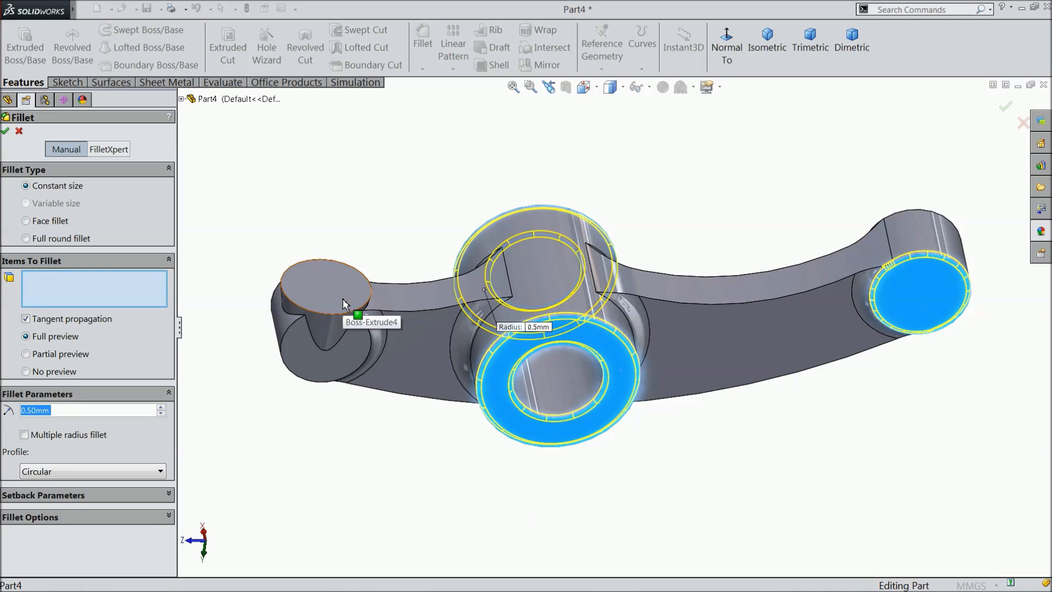
middle_click_drag(461, 190, 472, 521)
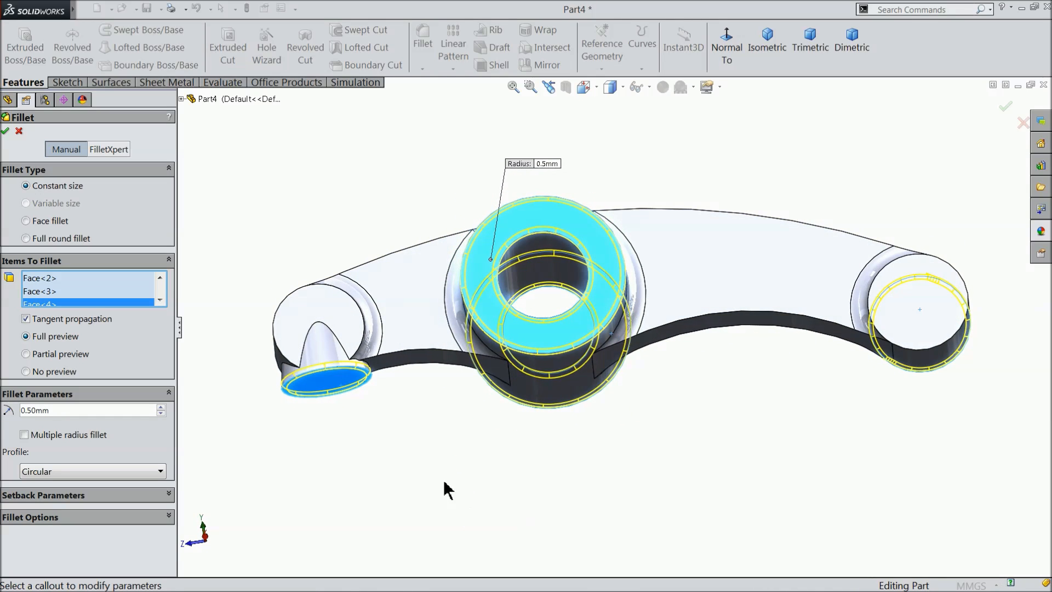
left_click(343, 310)
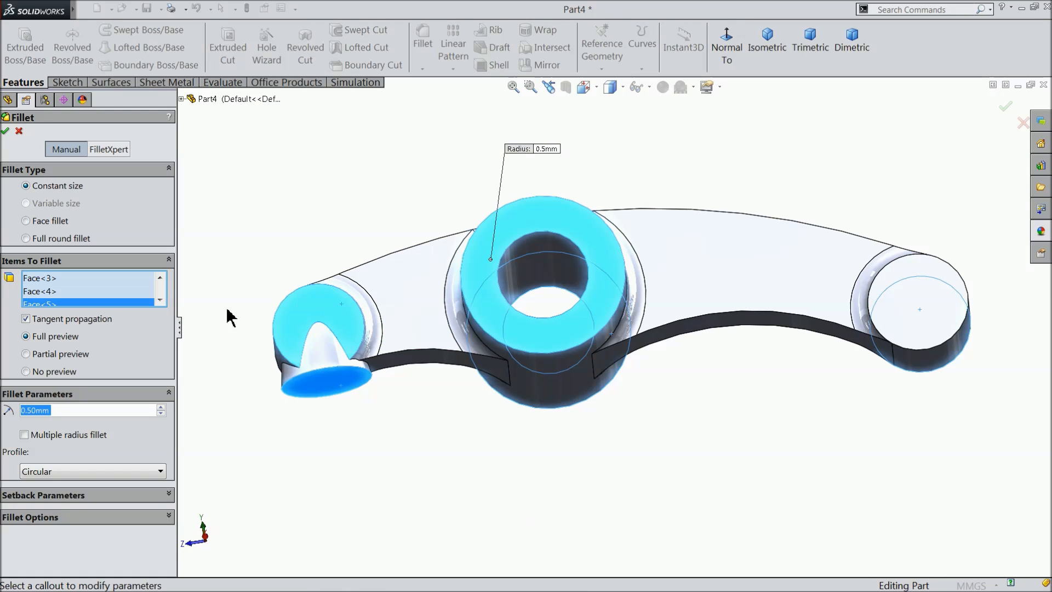
right_click(88, 311)
left_click(145, 331)
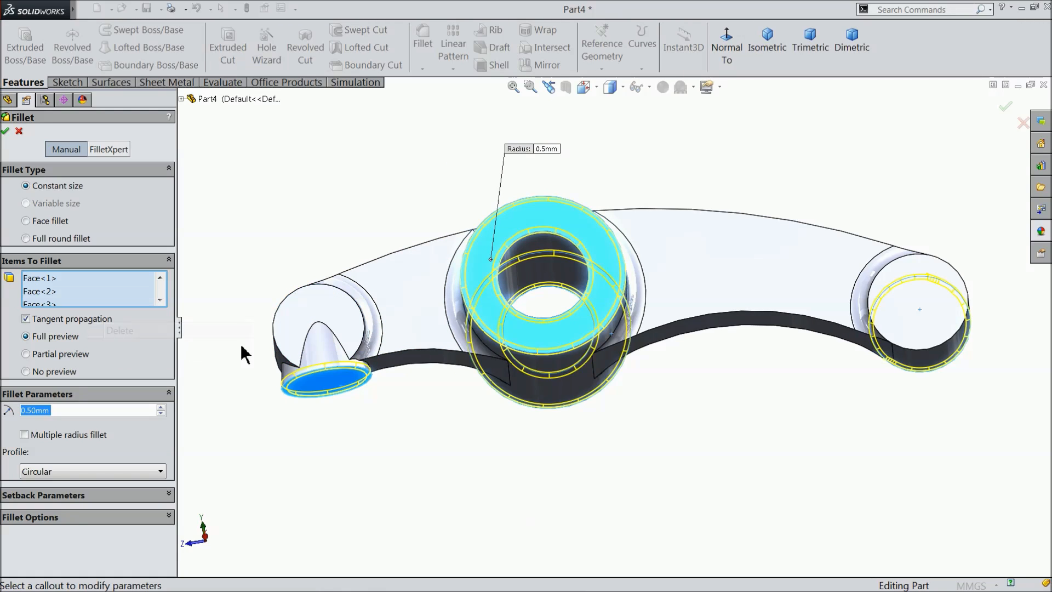
Add the long arm end boss's opposite face and the short arm end boss's curved rim edge, and apply the 0.5 mm fillet.
left_click(931, 274)
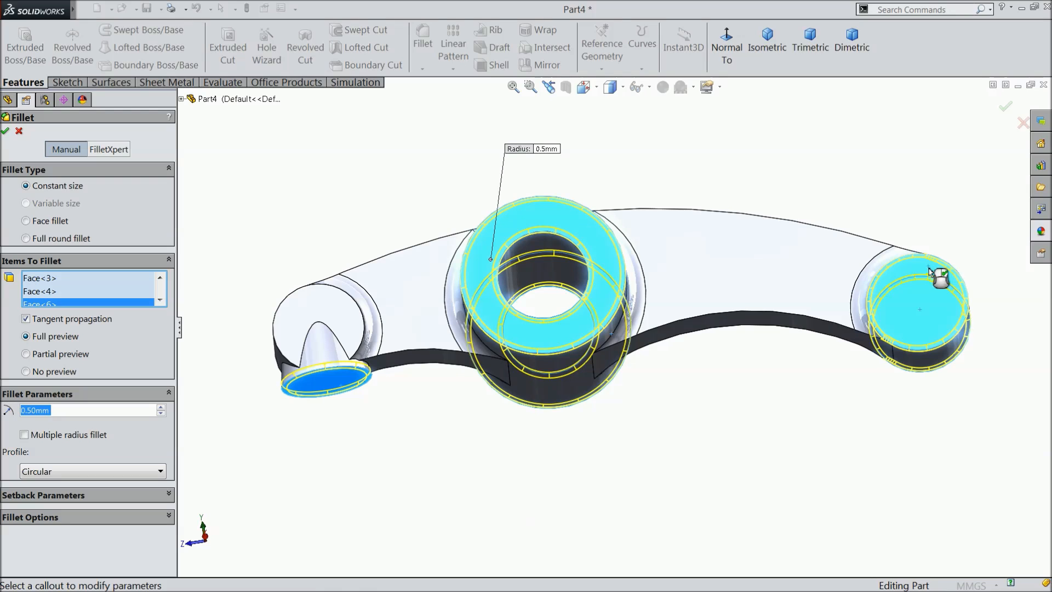
middle_click_drag(440, 443, 470, 526)
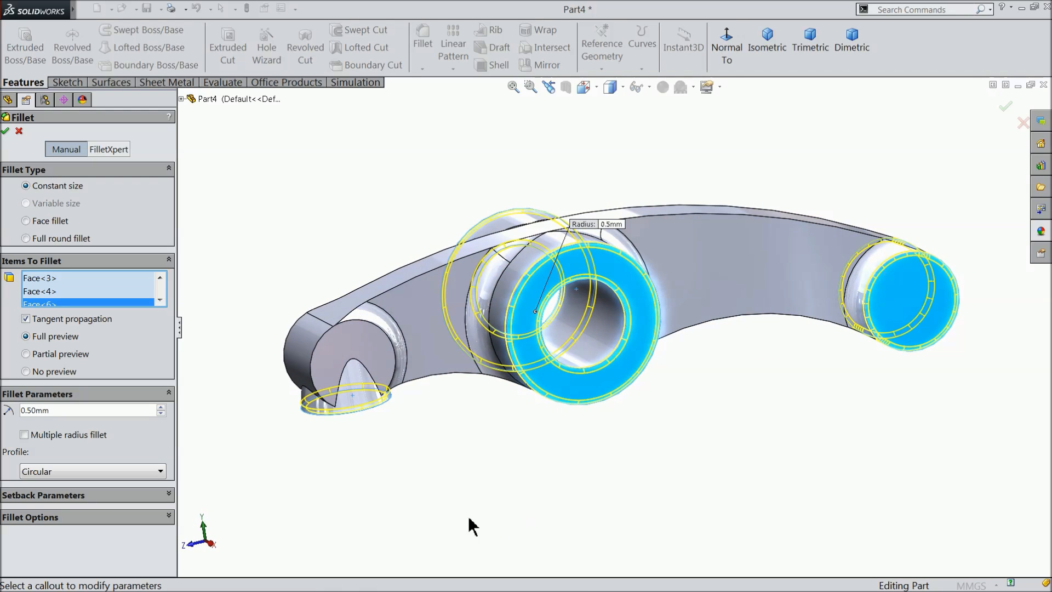
scroll(406, 365, "down", 3)
scroll(380, 271, "down", 3)
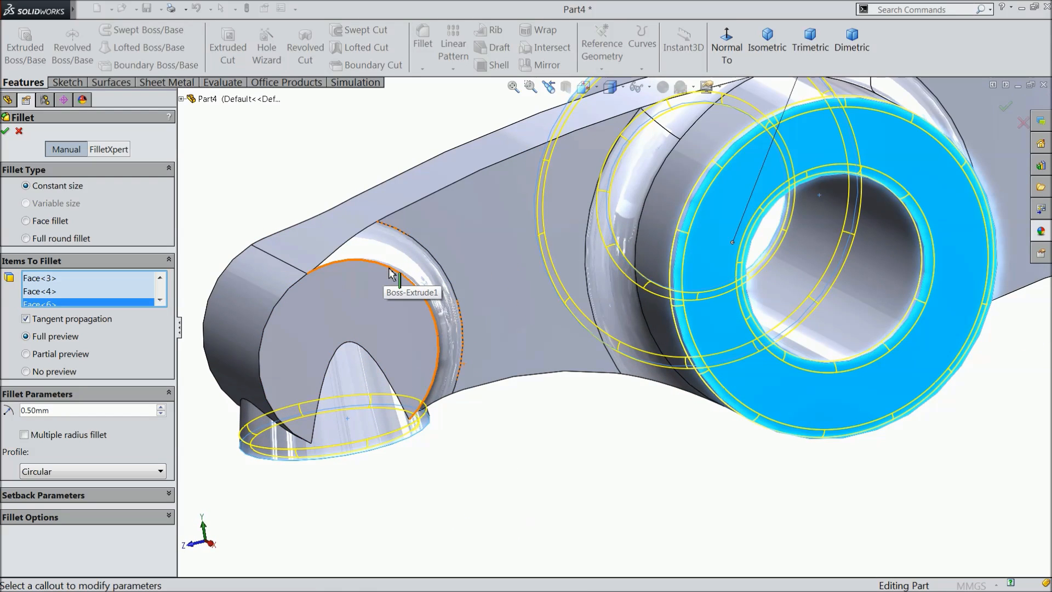
left_click(390, 272)
scroll(382, 377, "up", 5)
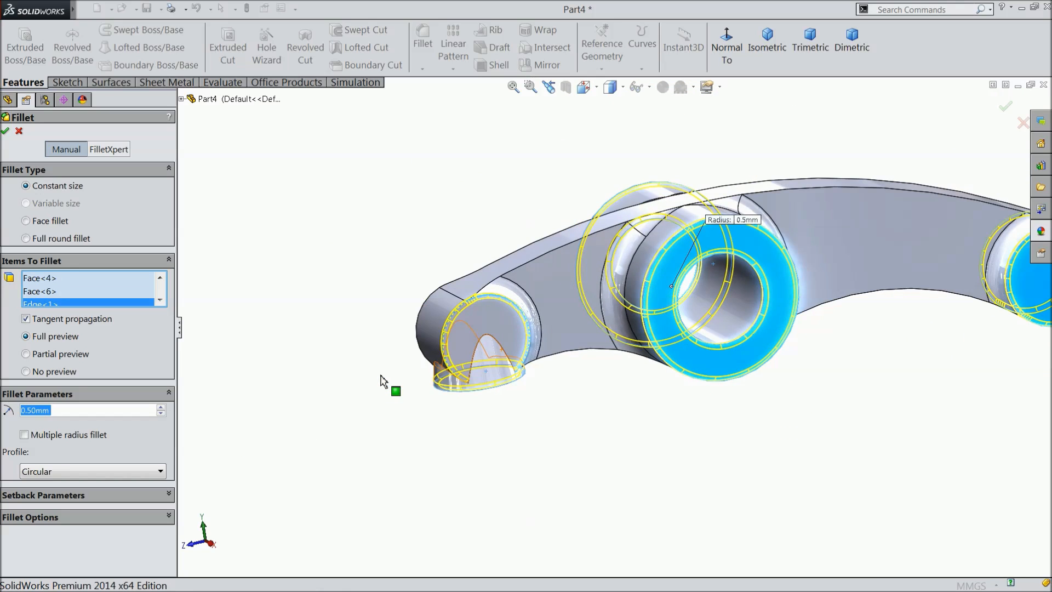
scroll(806, 298, "down", 3)
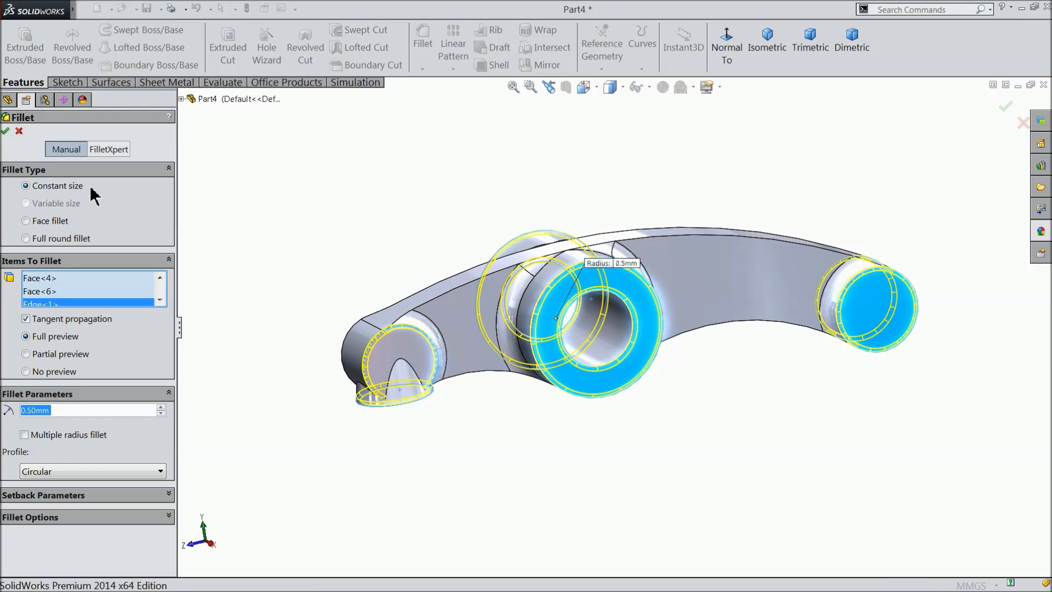
left_click(6, 131)
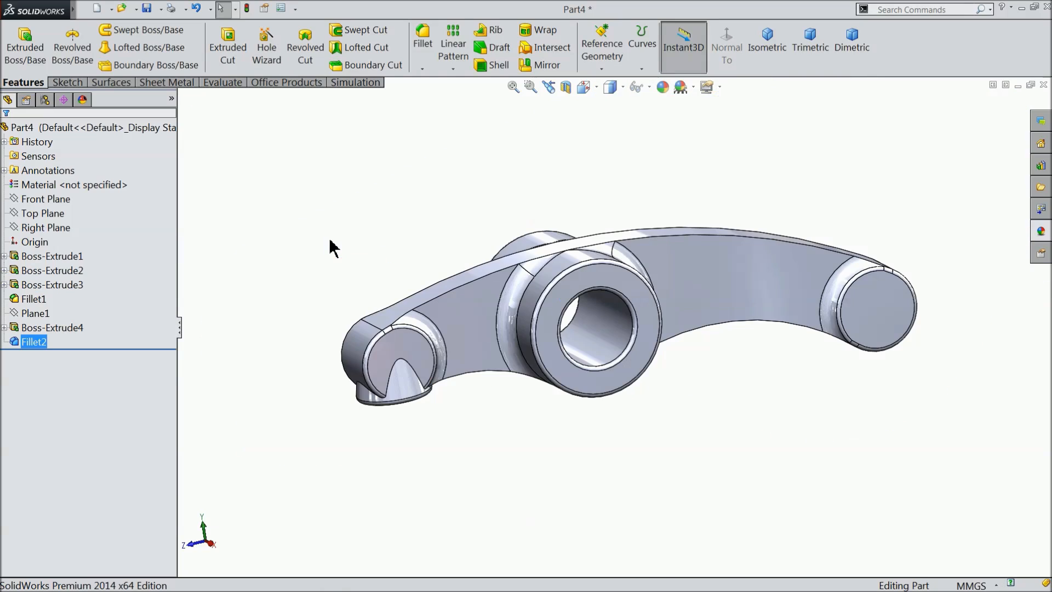
middle_click_drag(334, 237, 376, 277)
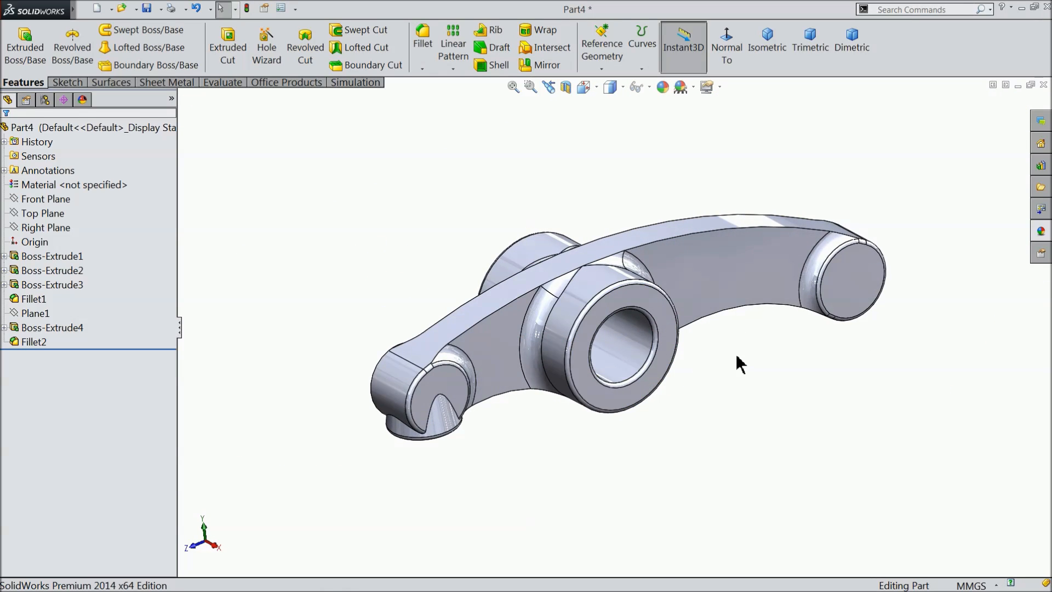
scroll(735, 361, "down", 2)
scroll(628, 352, "up", 1)
mouse_move(627, 352)
middle_mouse_down()
mouse_move(671, 352)
mouse_move(630, 350)
middle_mouse_up()
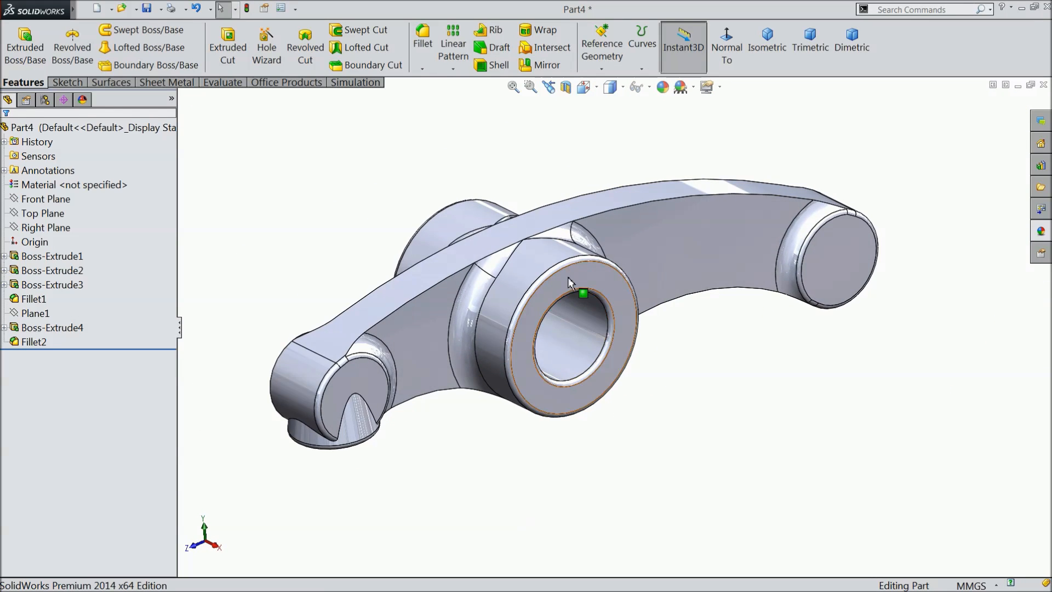
scroll(603, 268, "down", 1)
Apply the cast stainless steel appearance from the Metal > Steel library to the whole rocker arm part.
left_click(122, 131)
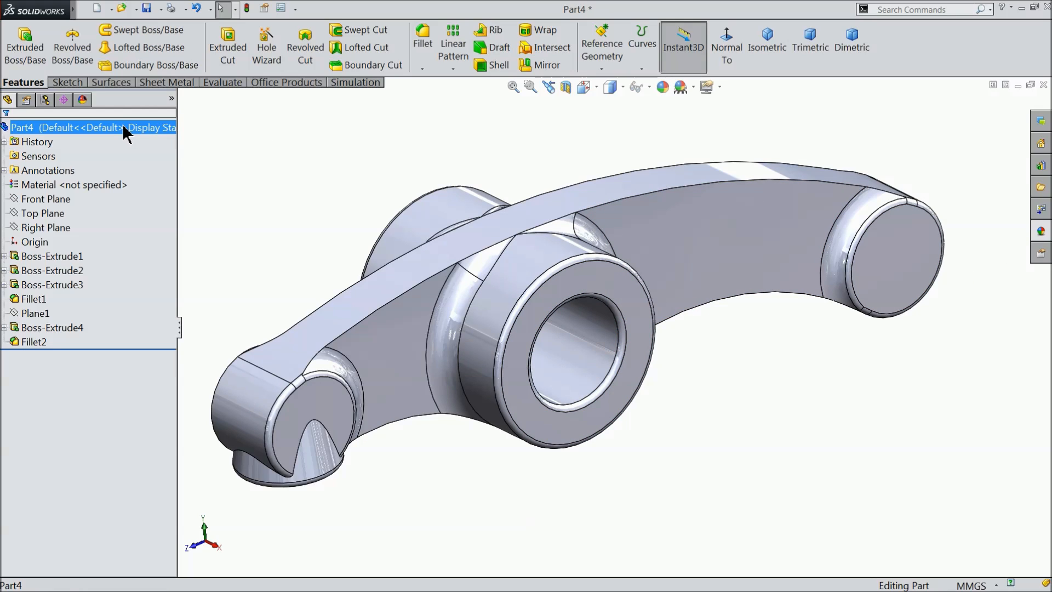
left_click(1041, 230)
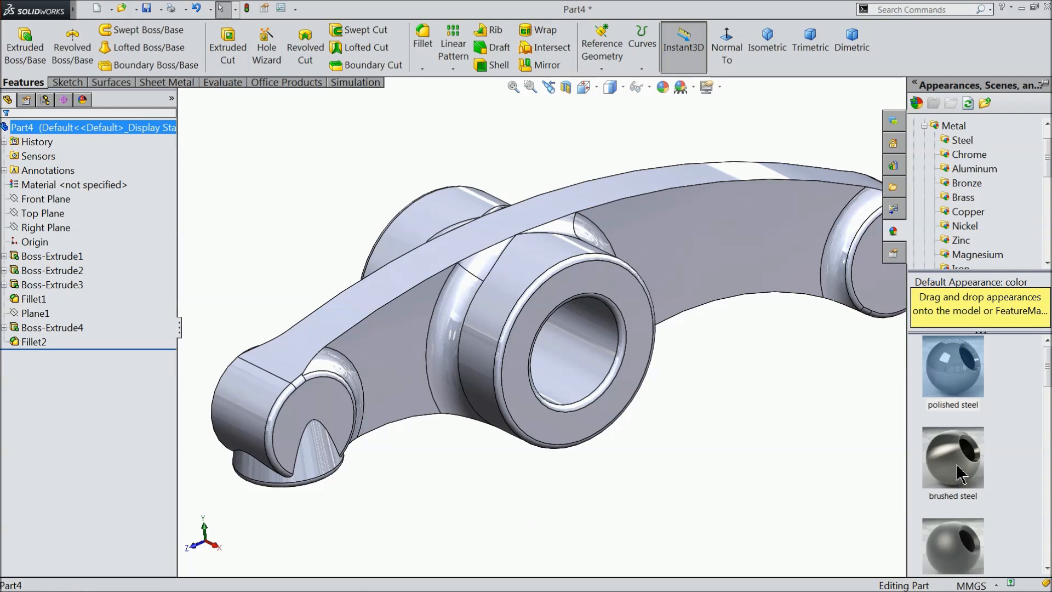
scroll(957, 485, "down", 2)
mouse_move(963, 453)
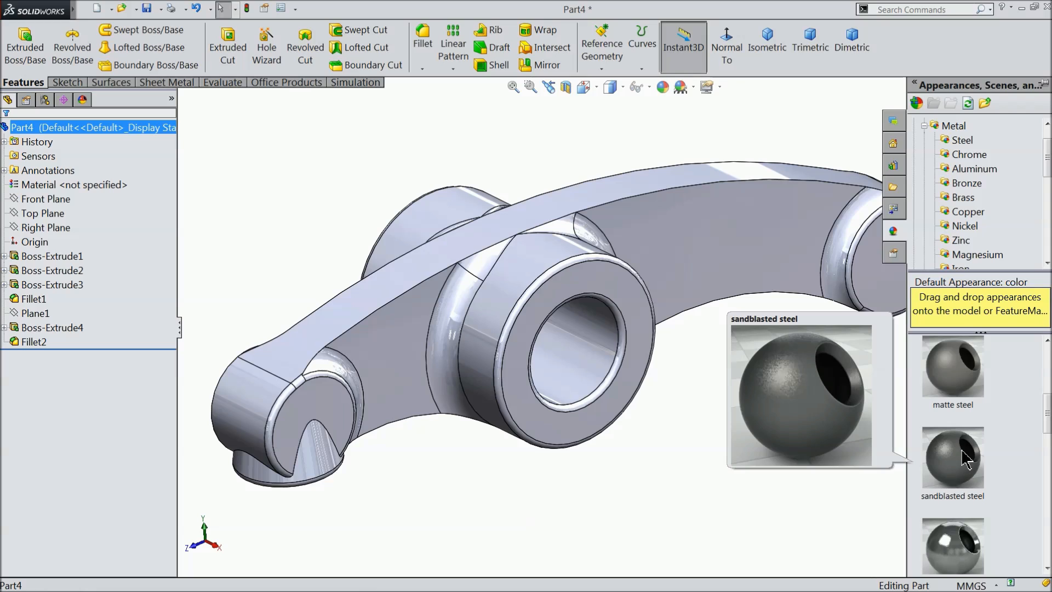
scroll(966, 423, "down", 2)
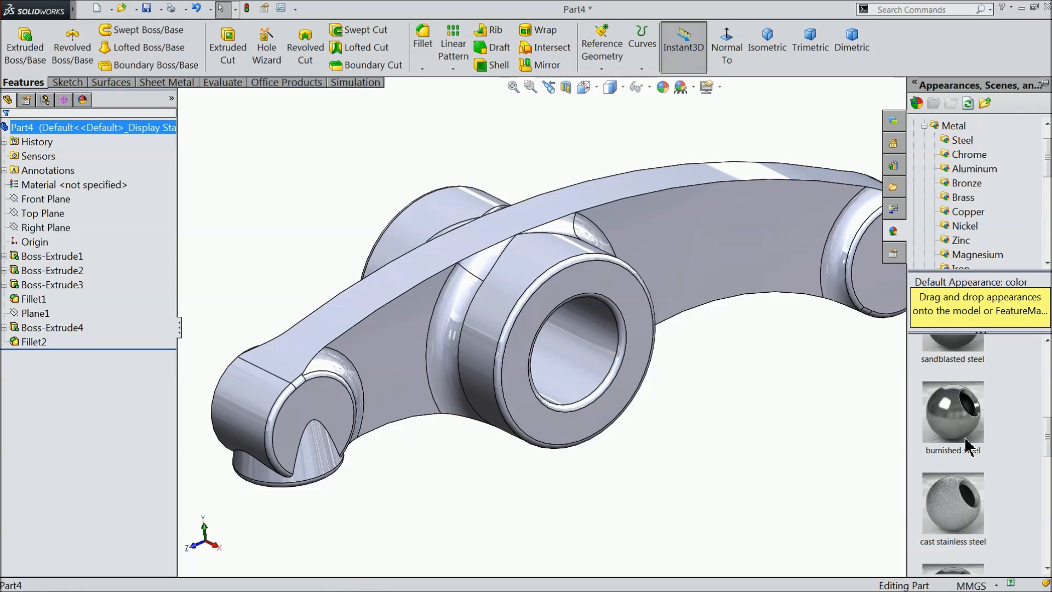
mouse_move(963, 418)
double_click(965, 512)
left_click(804, 412)
mouse_move(805, 412)
middle_mouse_down()
mouse_move(841, 387)
mouse_move(798, 430)
mouse_move(805, 406)
middle_mouse_up()
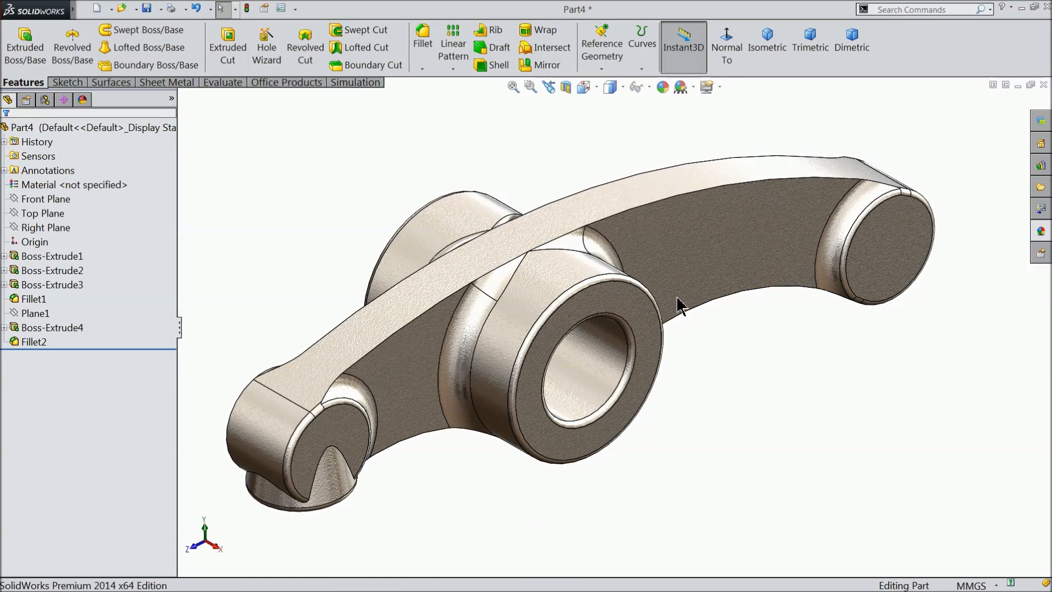
Try pink, light orange and grey for the part's cast stainless steel appearance, and apply orange with RGB 232, 113, 8.
left_click(663, 87)
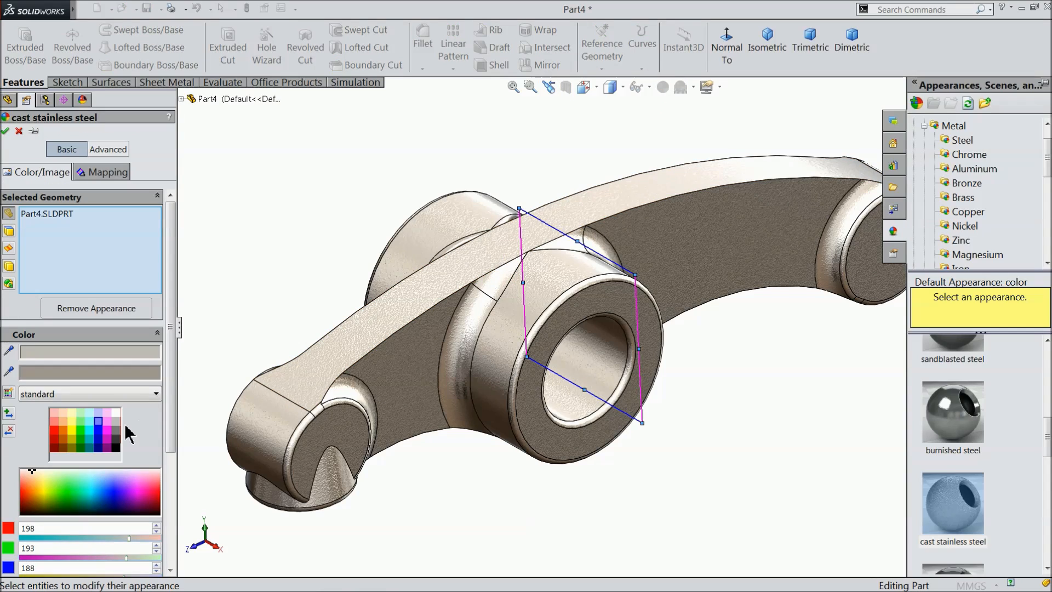
left_click(108, 423)
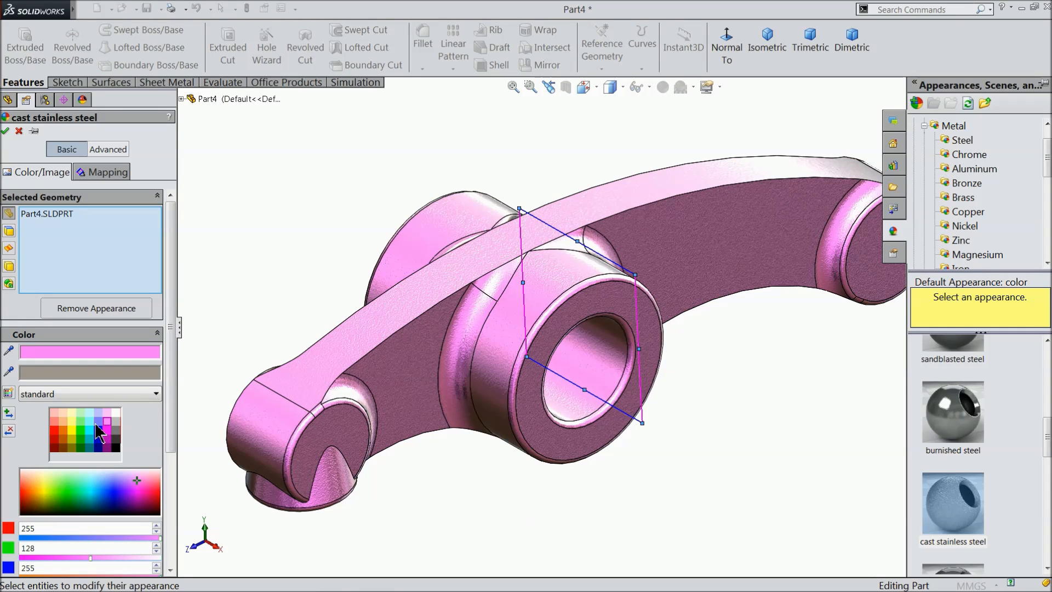
left_click(63, 422)
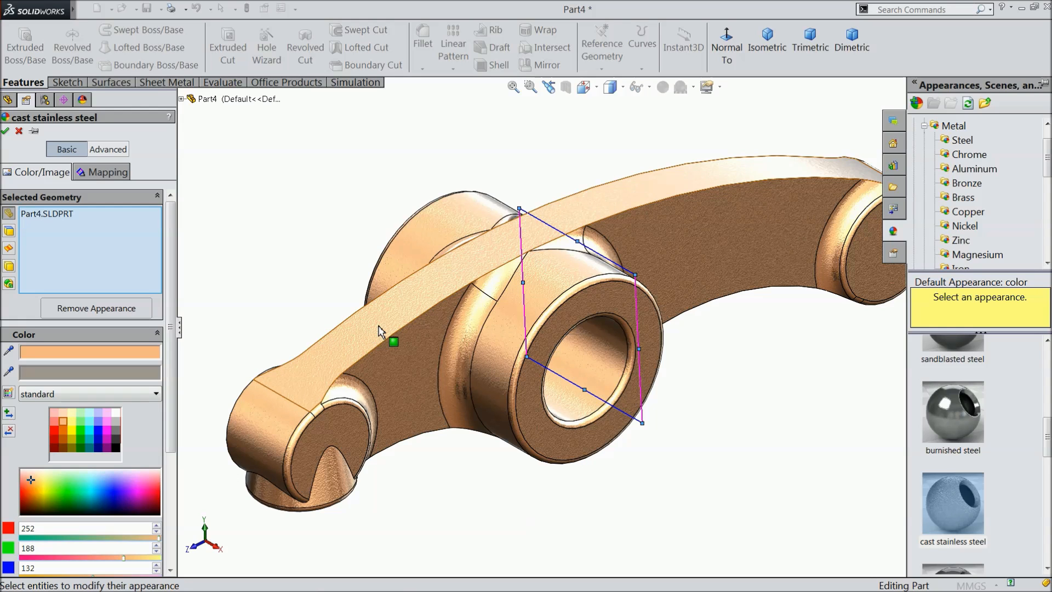
middle_click_drag(376, 362, 378, 356)
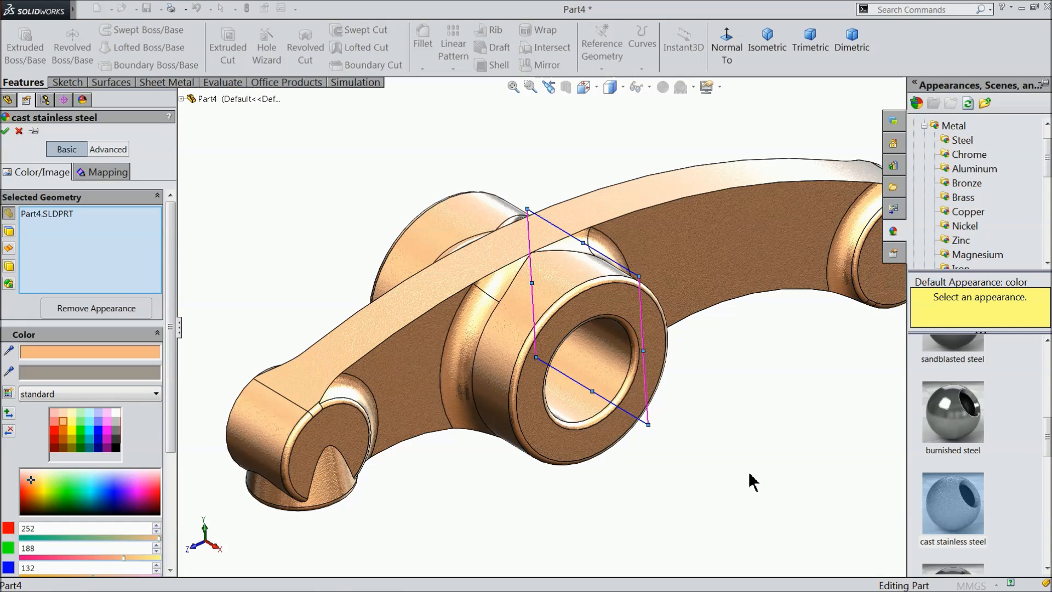
left_click(115, 431)
middle_click_drag(422, 326, 390, 298)
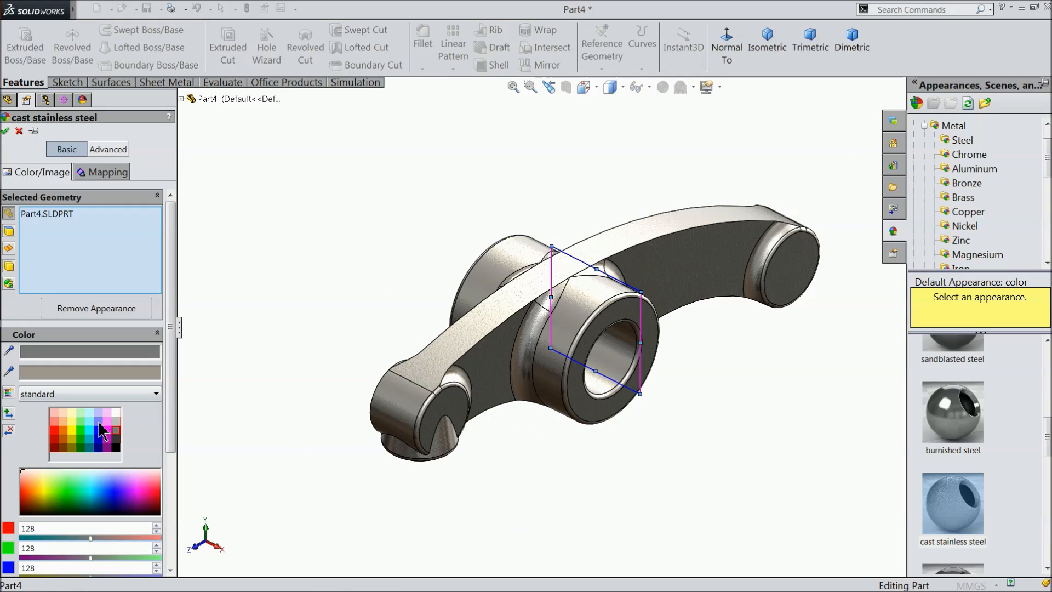
scroll(667, 336, "down", 2)
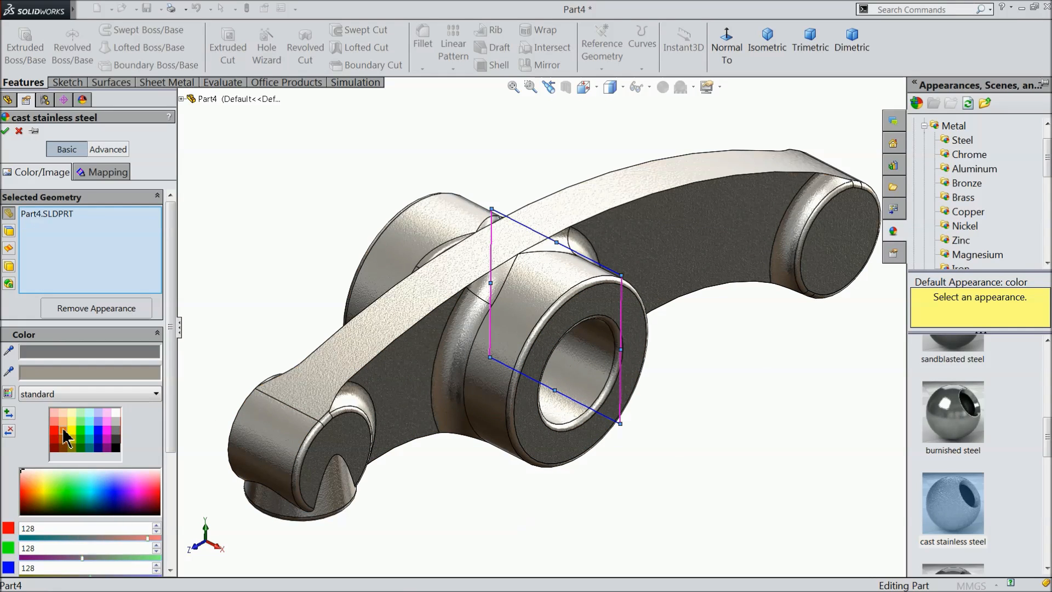
left_click(65, 437)
mouse_move(315, 335)
middle_mouse_down()
mouse_move(244, 239)
mouse_move(247, 282)
mouse_move(298, 315)
mouse_move(306, 343)
middle_mouse_up()
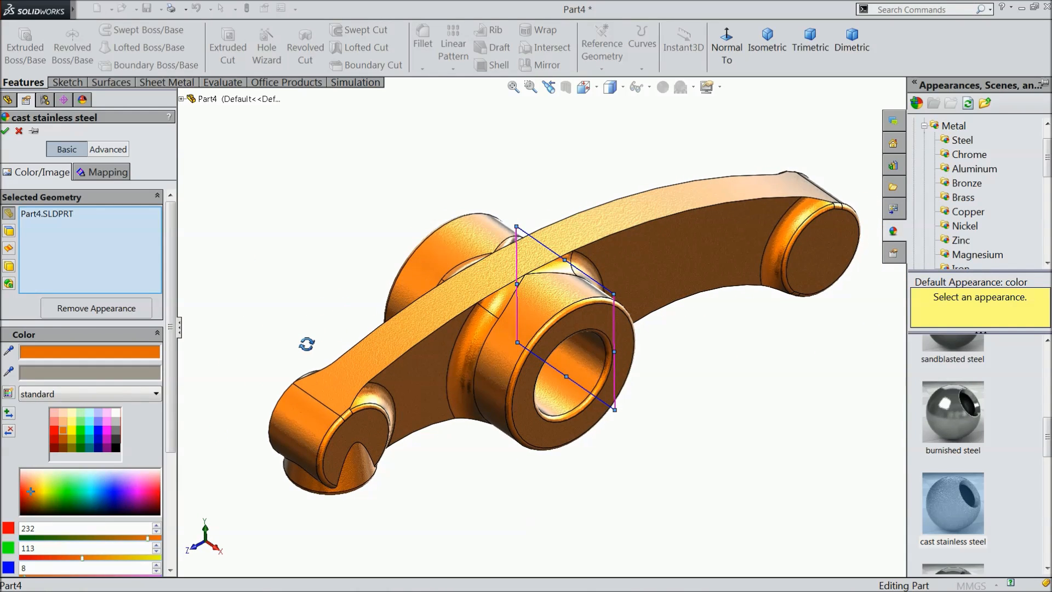
left_click(6, 131)
Start saving the rocker arm part and choose the Desktop as the location.
mouse_move(326, 272)
middle_mouse_down()
mouse_move(273, 237)
mouse_move(305, 263)
mouse_move(333, 263)
mouse_move(327, 251)
middle_mouse_up()
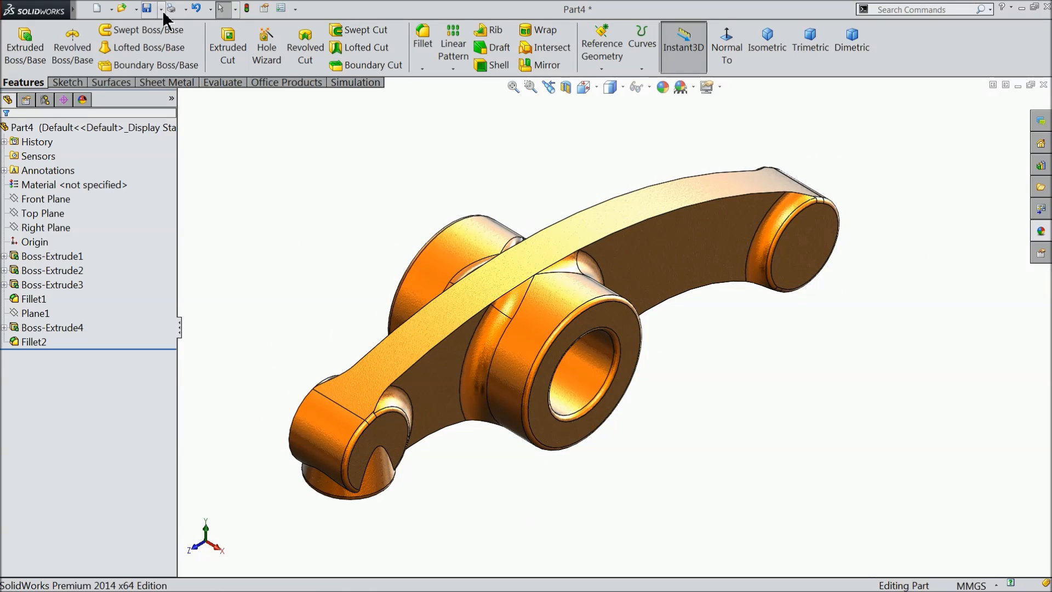
left_click(147, 9)
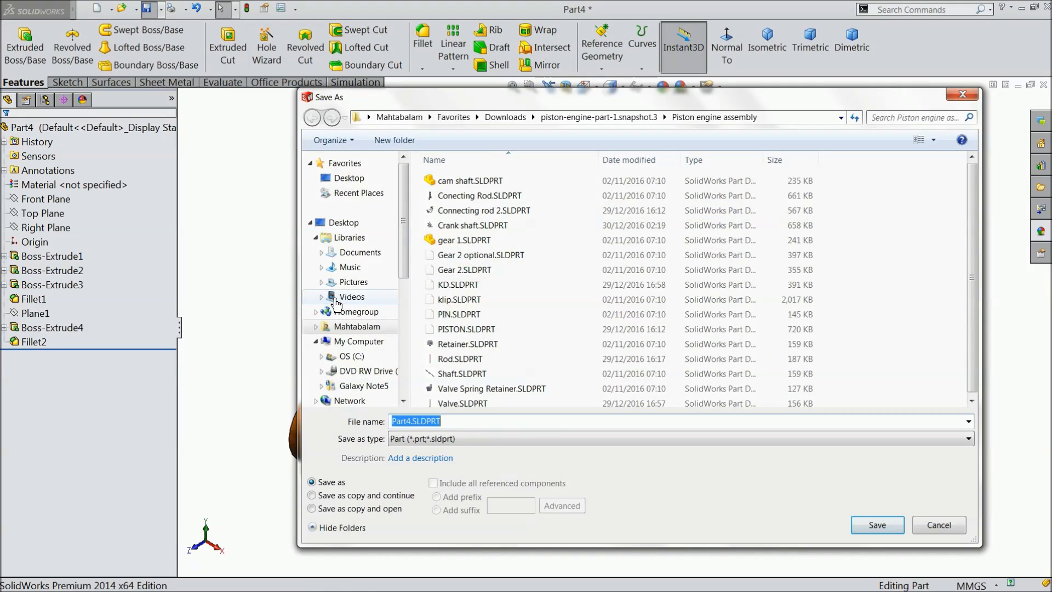
left_click(362, 181)
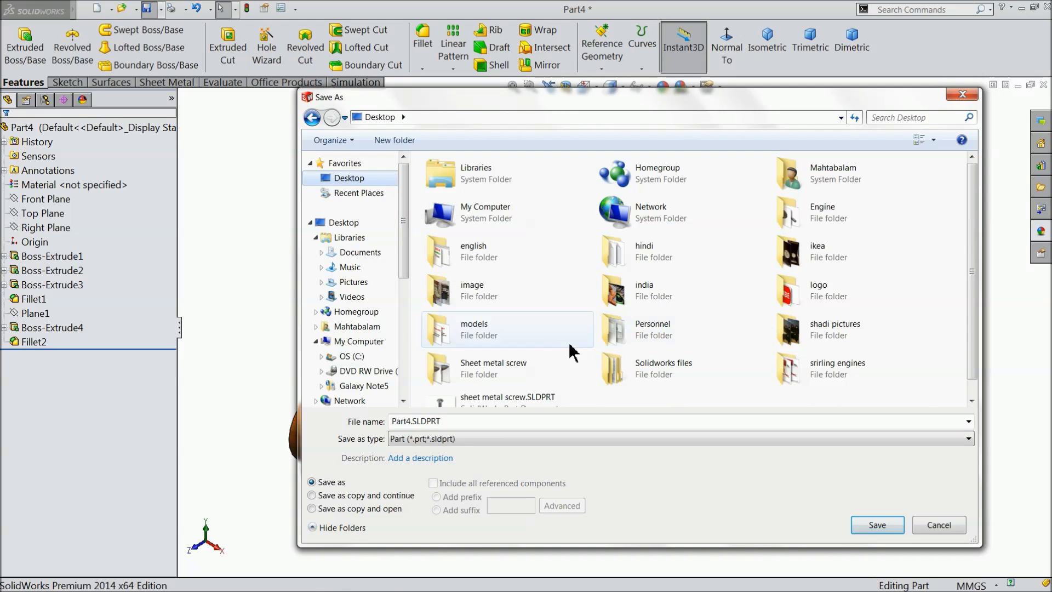
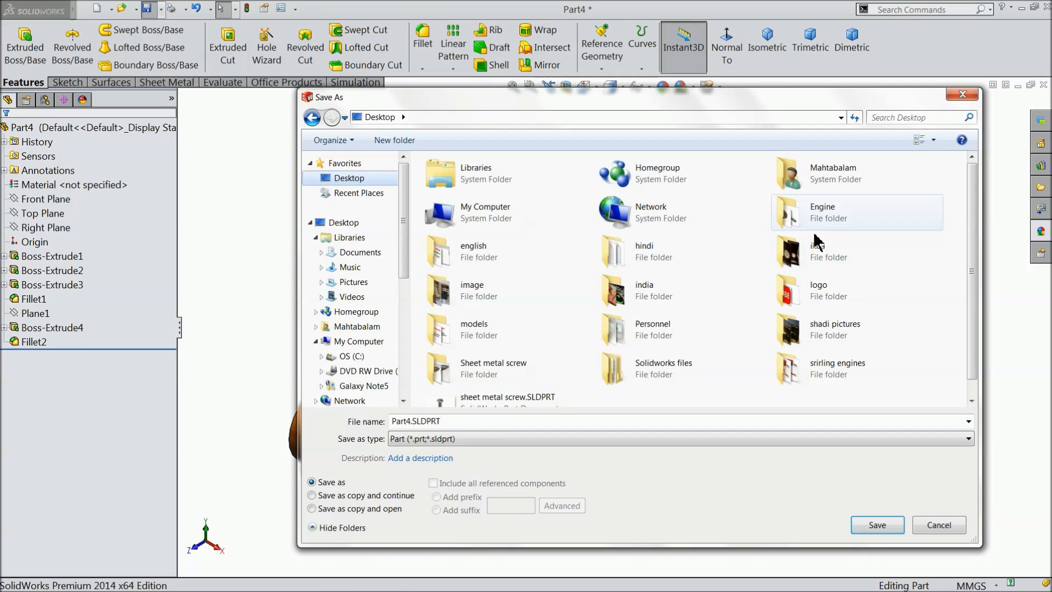
Save the rocker arm part in the Engine folder under the file name 14.Rocker Arm.
double_click(824, 219)
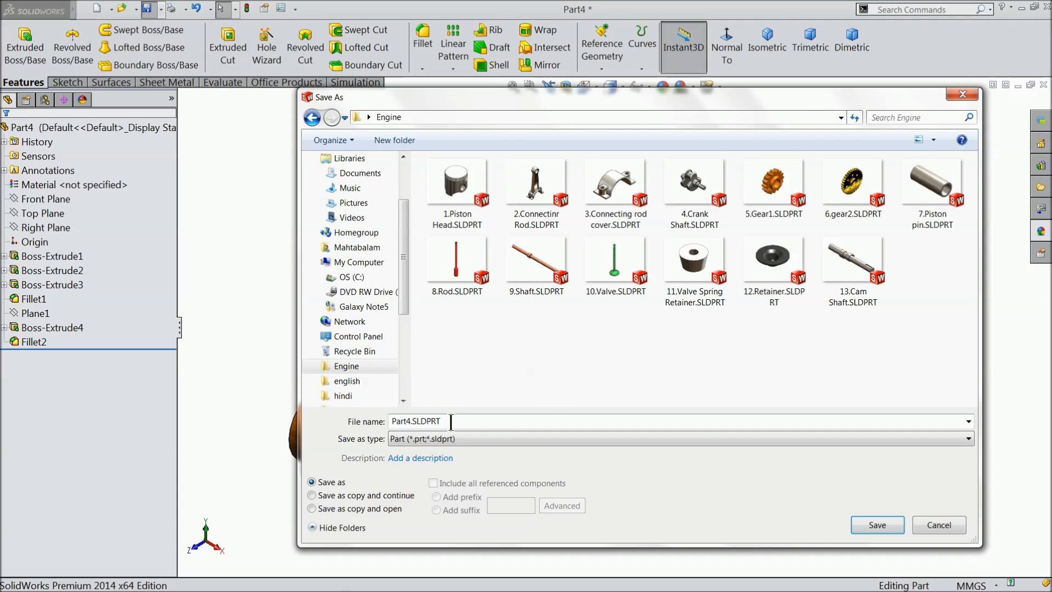
type("14.Rocker Arm")
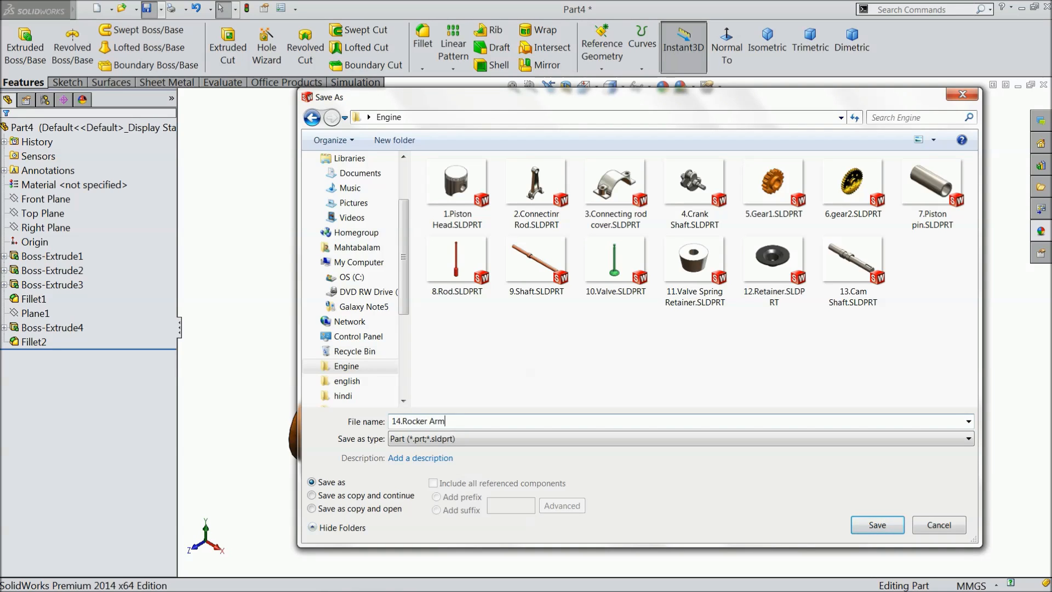
left_click(888, 526)
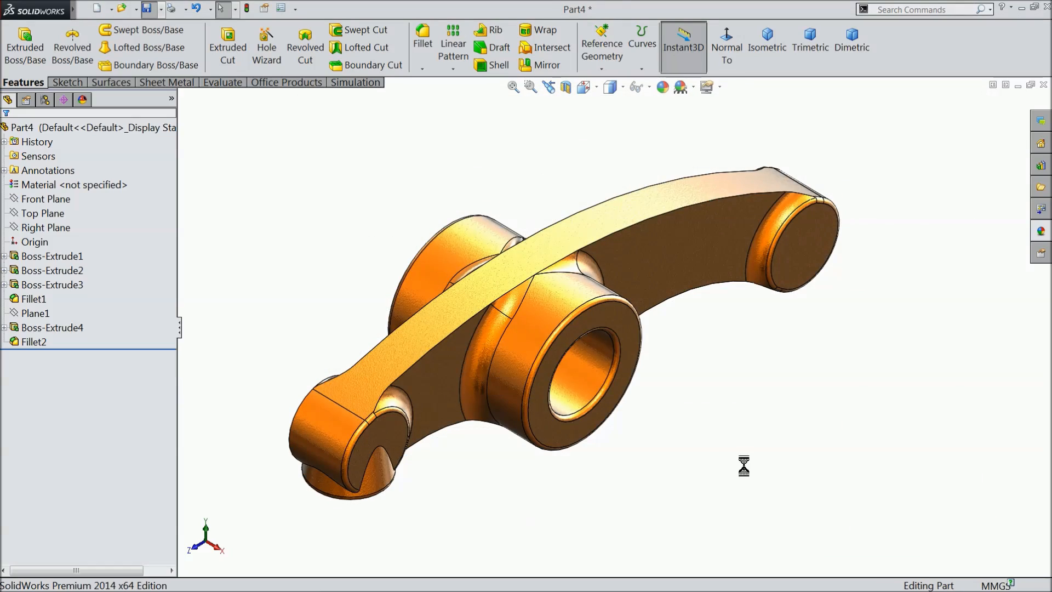
scroll(537, 315, "down", 1)
middle_click_drag(575, 360, 602, 376)
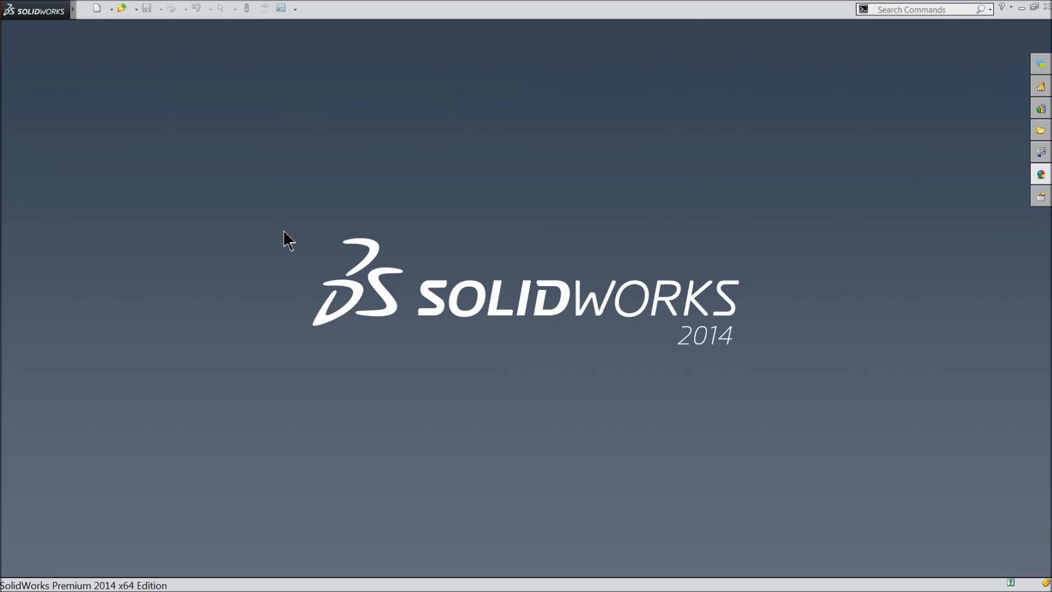
Create a new assembly document and widen the side pane.
left_click(97, 8)
left_click(227, 301)
left_click(449, 475)
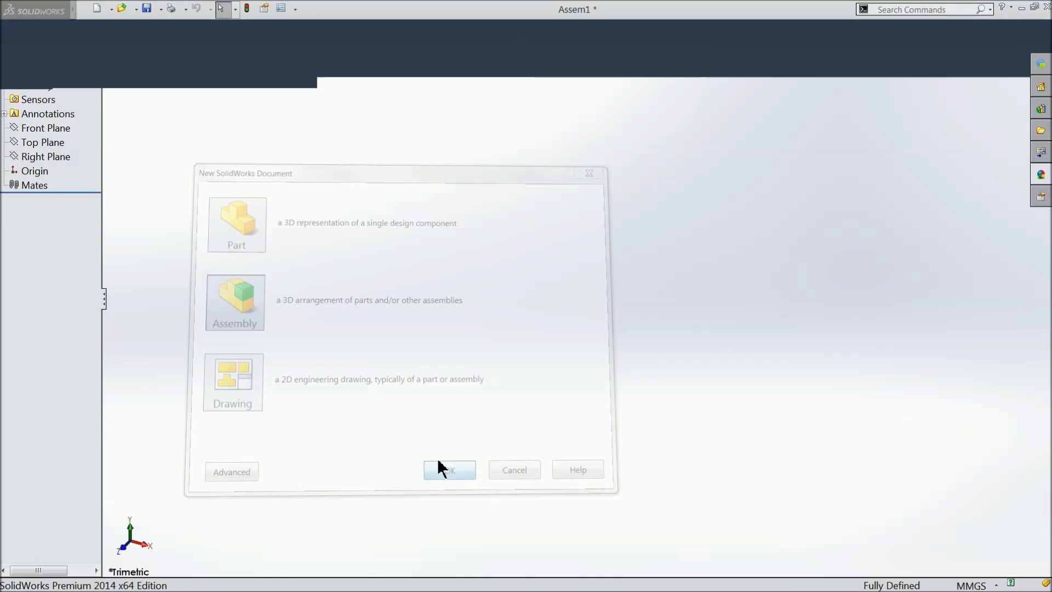
left_click_drag(103, 358, 147, 329)
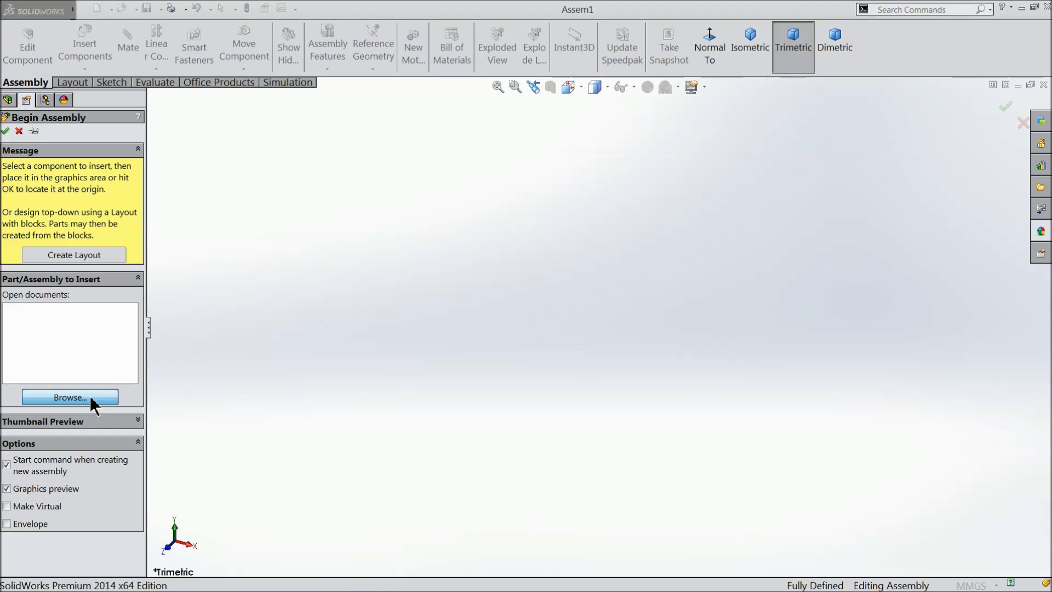
Place 10.Valve from the Engine folder as the first component and apply the Plain White scene.
left_click(70, 397)
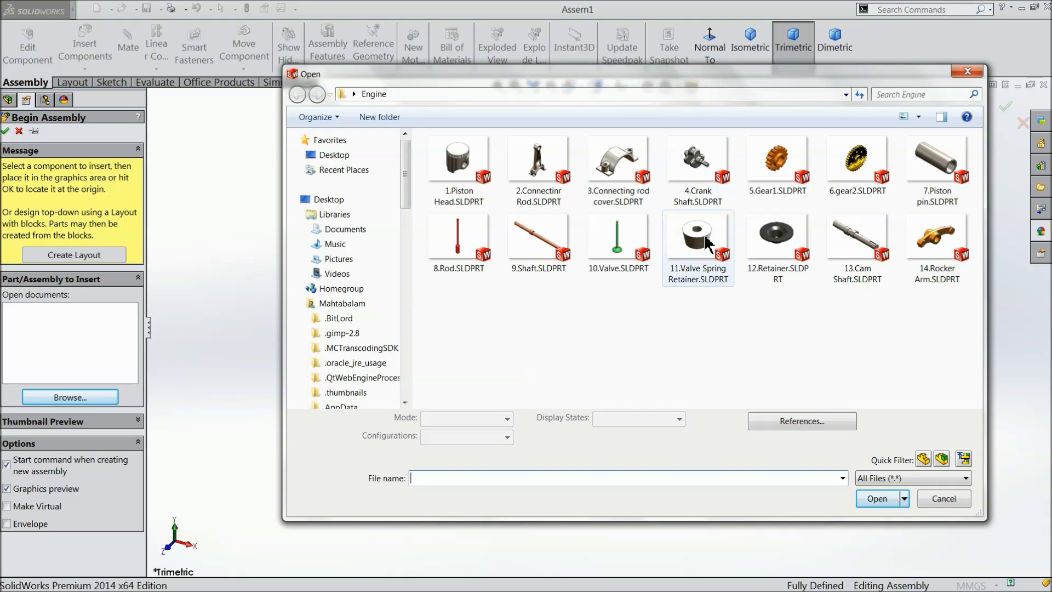
left_click(629, 275)
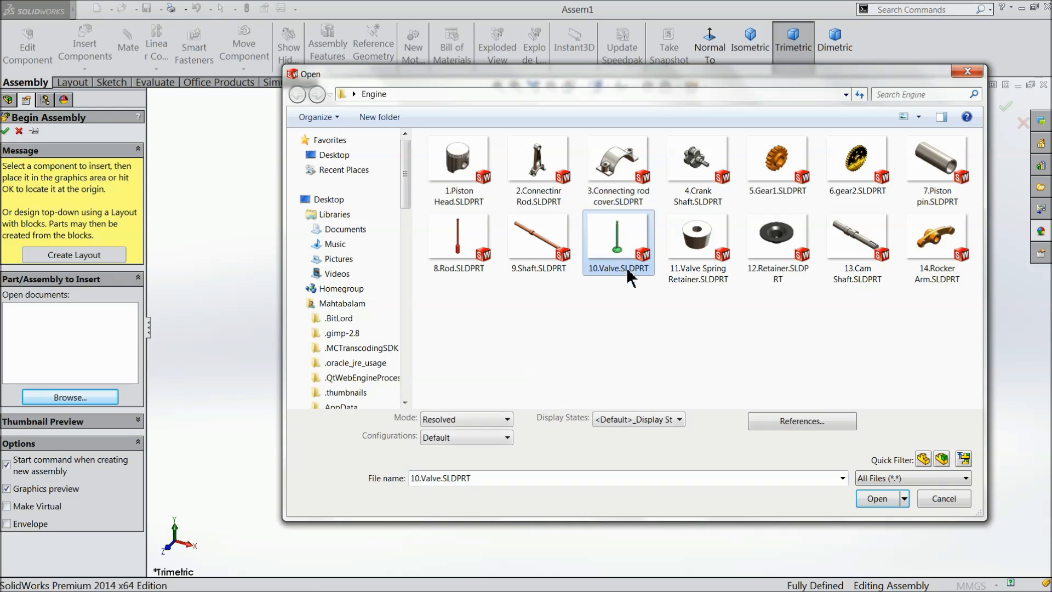
left_click(883, 499)
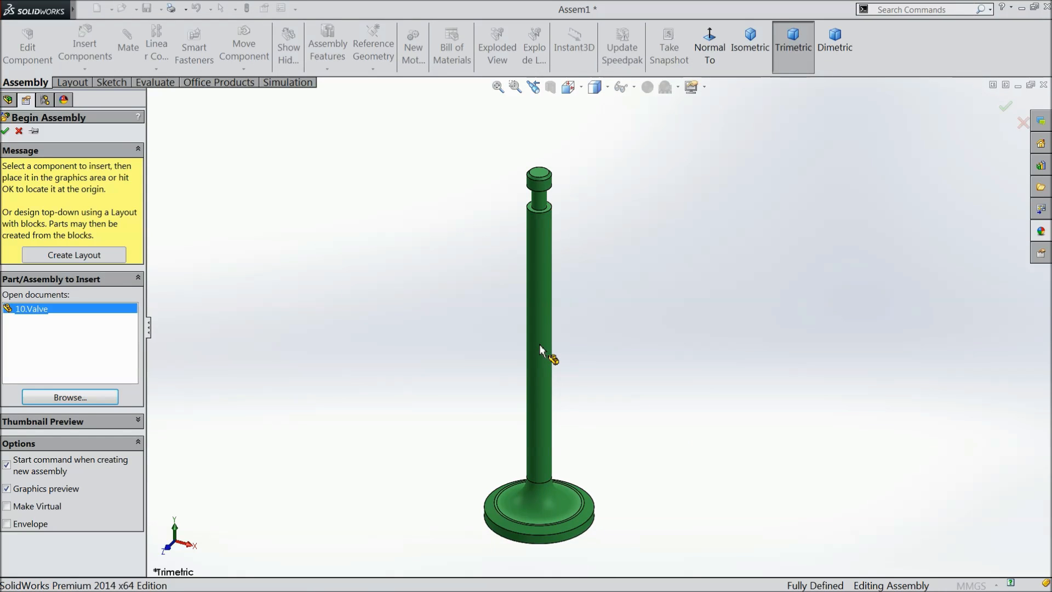
left_click(540, 349)
left_click(678, 87)
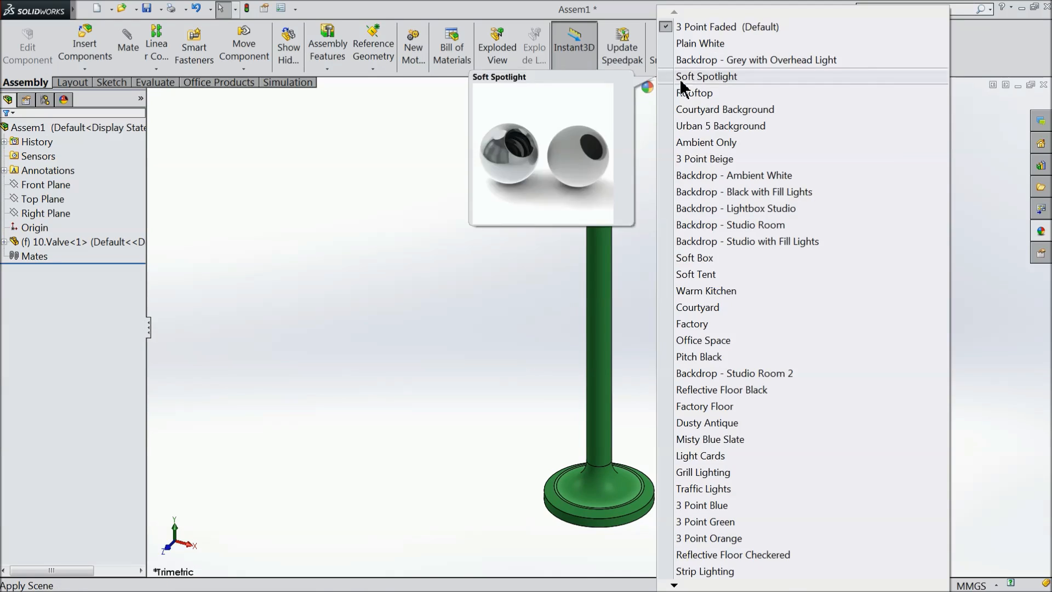
left_click(697, 44)
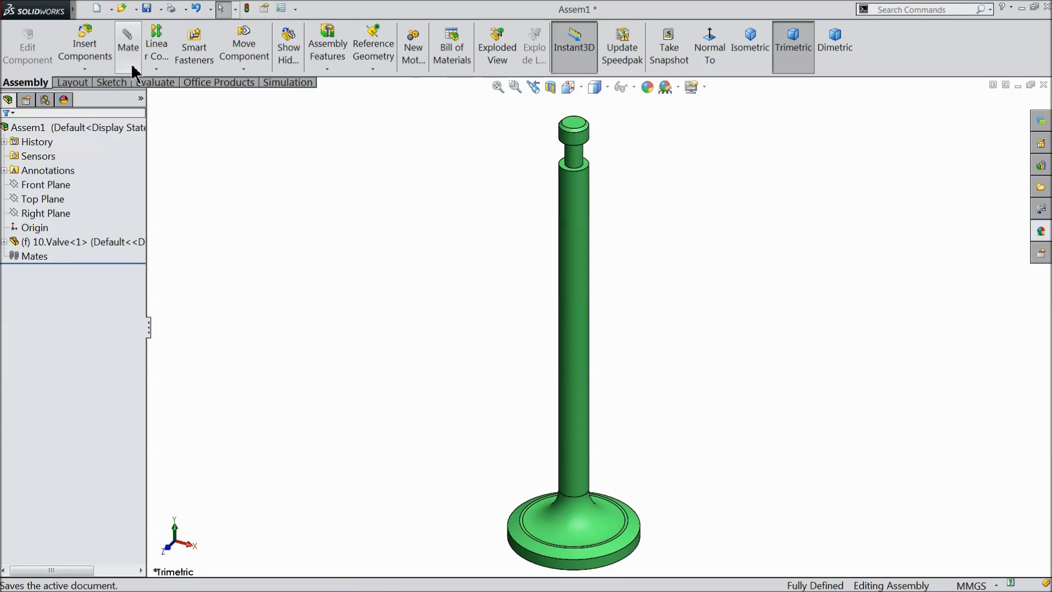
Insert 11.Valve Spring Retainer and 12.Retainer from the Engine folder and place them on either side of the valve's upper end.
left_click(85, 46)
left_click(70, 387)
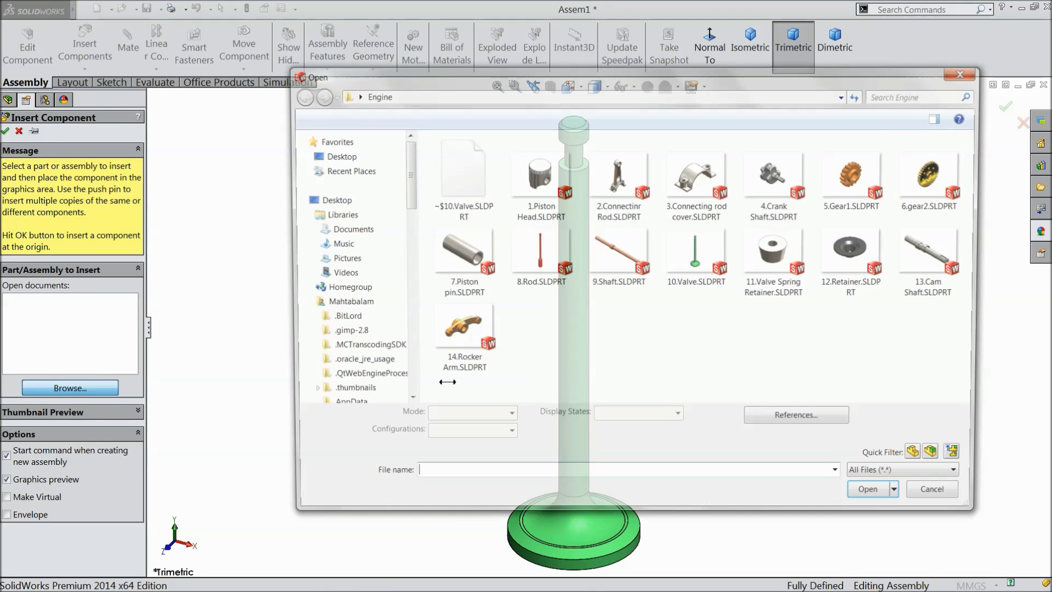
left_click(785, 274)
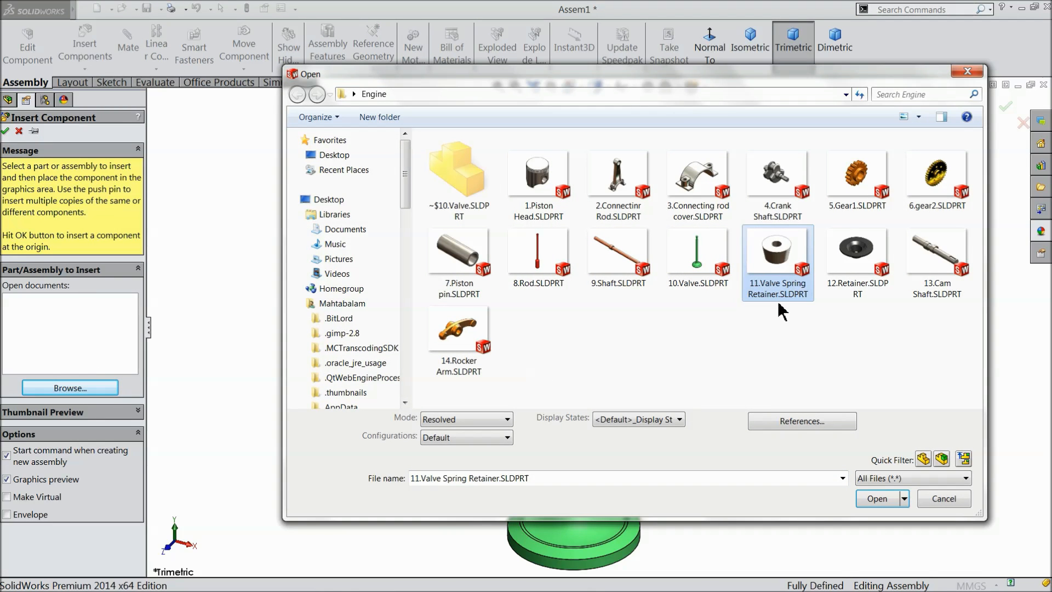
left_click(862, 271, "ctrl")
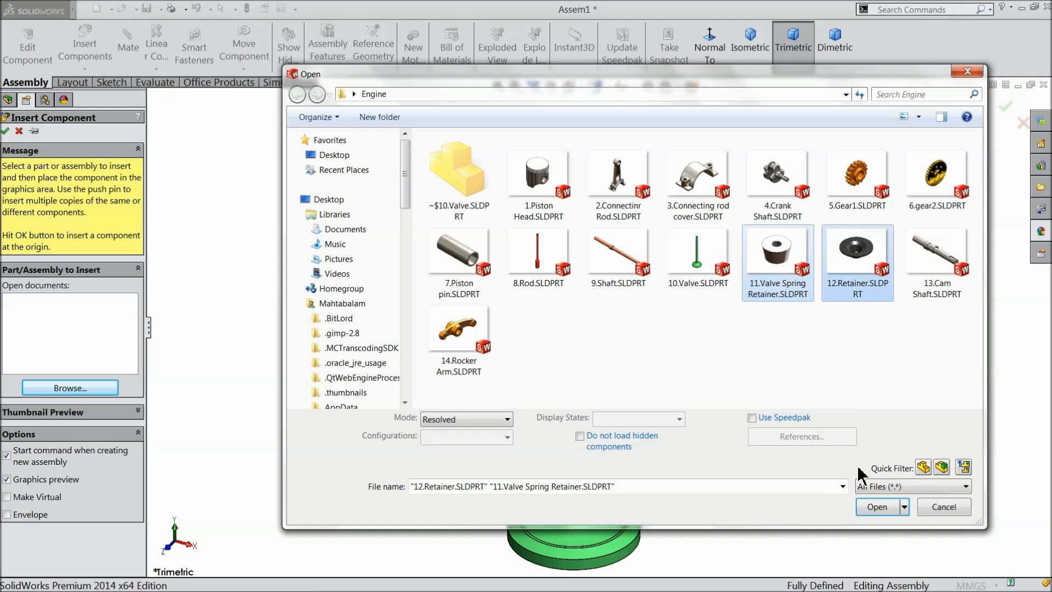
left_click(875, 507)
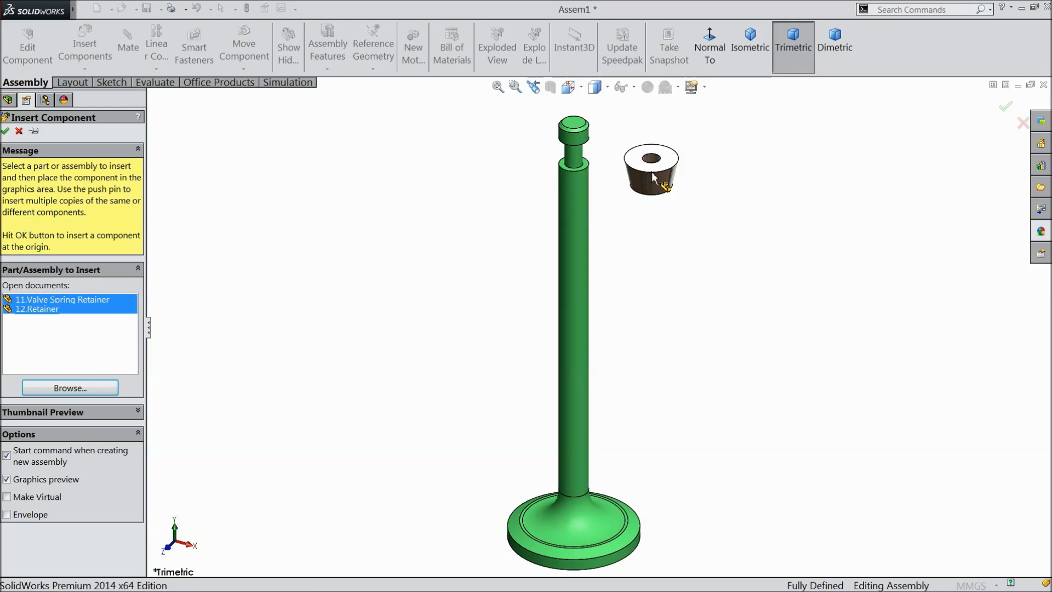
left_click(438, 156)
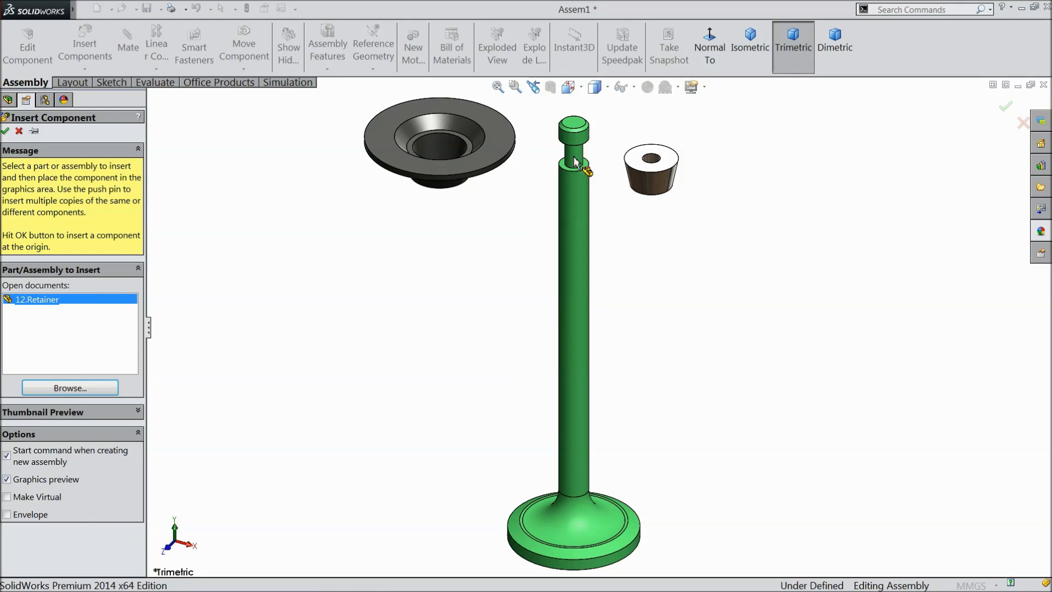
Add a concentric mate between the valve's narrow neck and the valve spring retainer's bore.
scroll(599, 164, "down", 3)
scroll(646, 206, "down", 3)
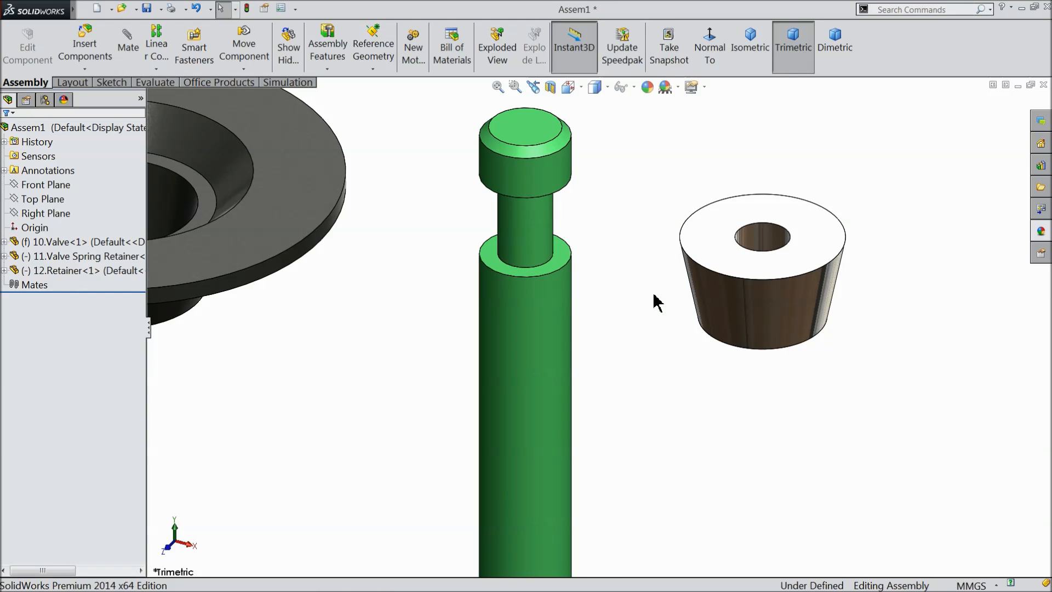
mouse_move(622, 298)
middle_mouse_down()
mouse_move(614, 398)
mouse_move(620, 300)
middle_mouse_up()
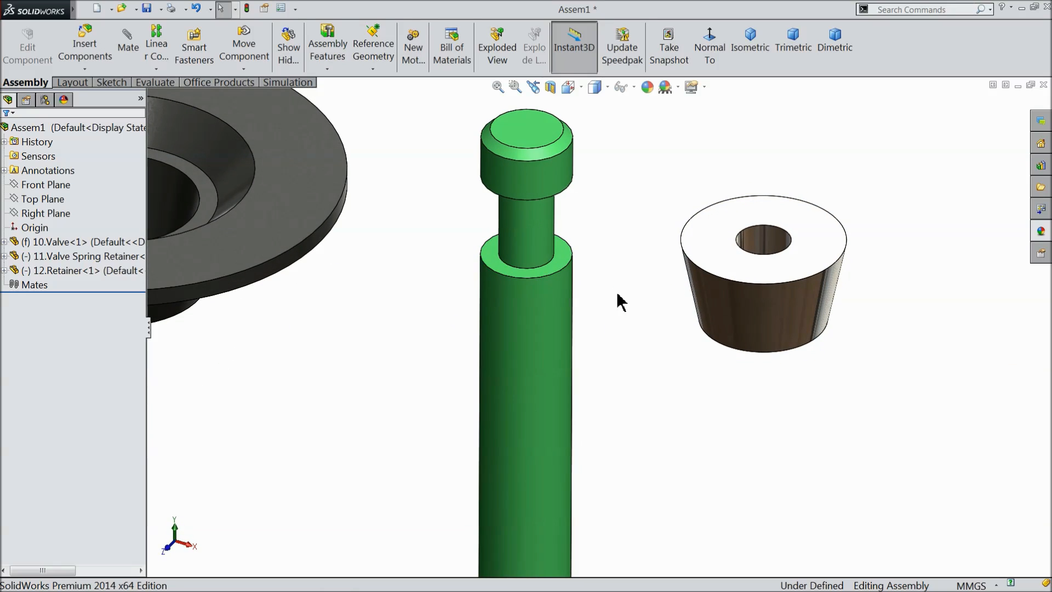
left_click(127, 44)
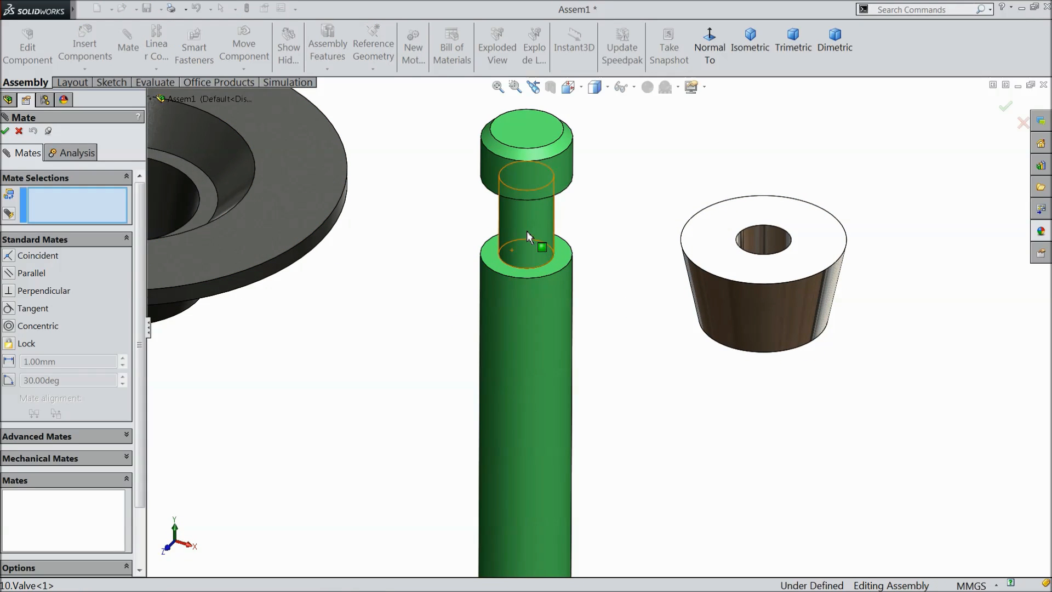
left_click(527, 232)
left_click(763, 240)
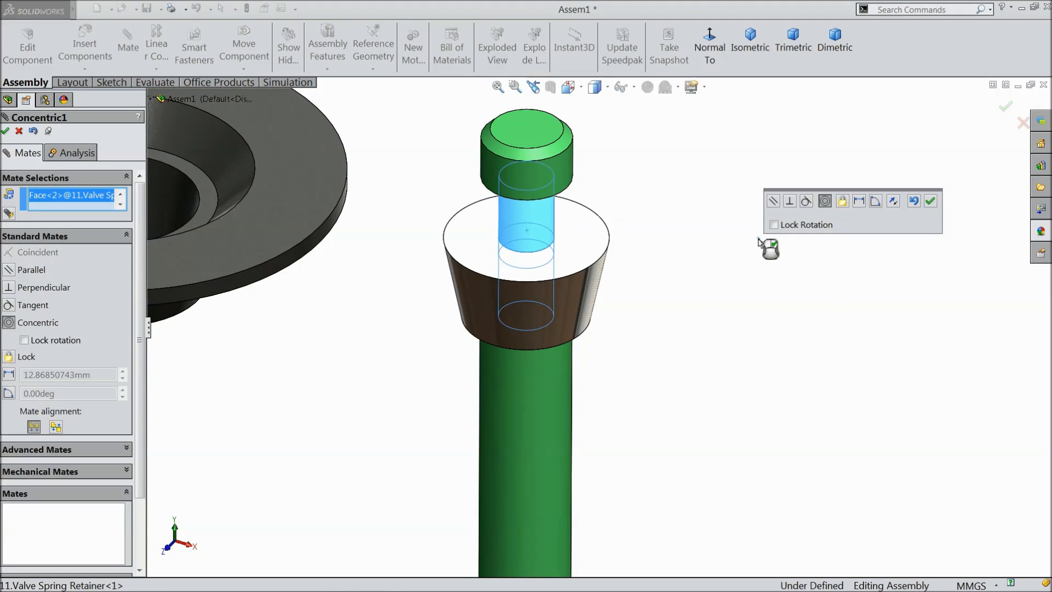
left_click(930, 201)
Add a coincident mate between the valve spring retainer's upper face and the underside of the valve's end collar.
middle_click_drag(747, 275, 731, 227)
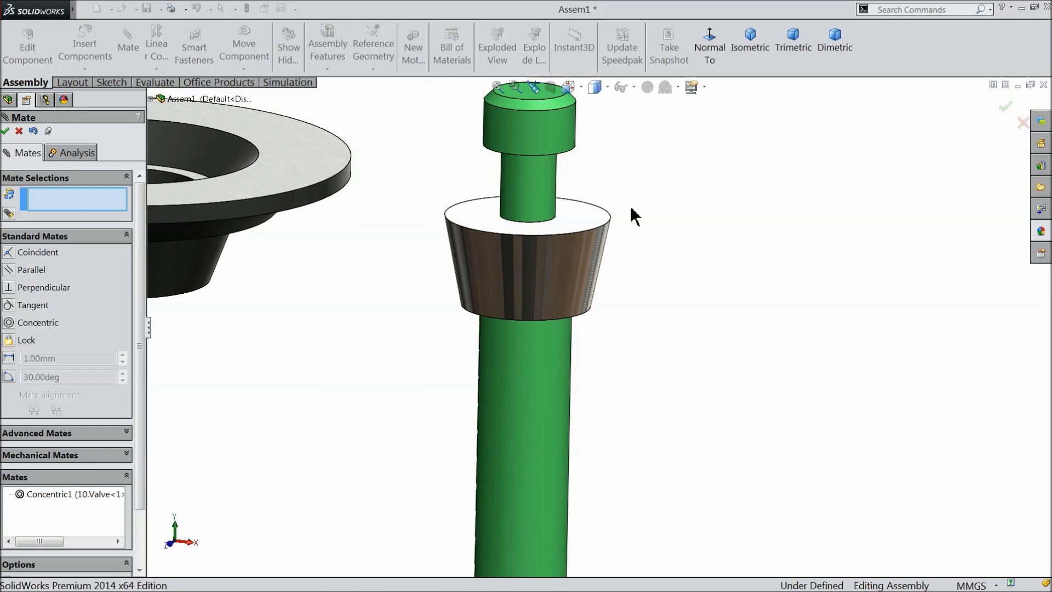
scroll(582, 244, "down", 3)
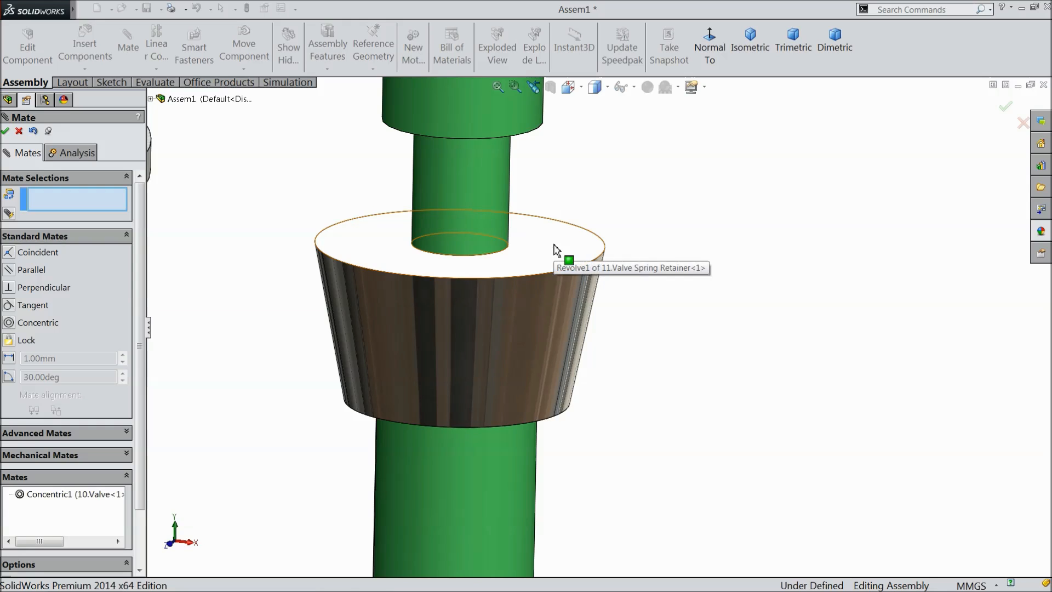
left_click(557, 249)
scroll(630, 201, "up", 4)
middle_click_drag(633, 213, 635, 129)
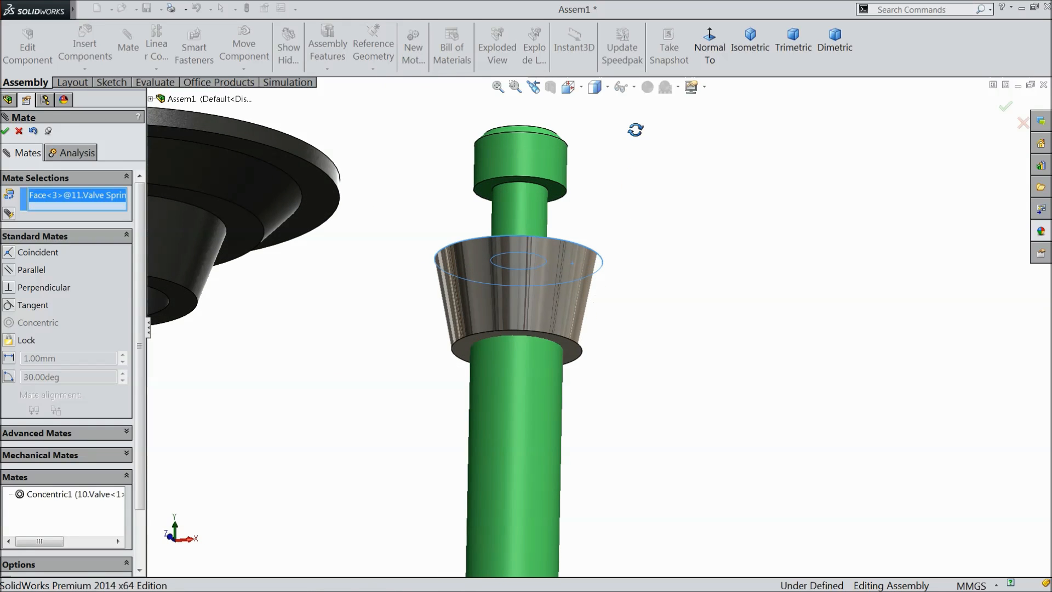
left_click(572, 207)
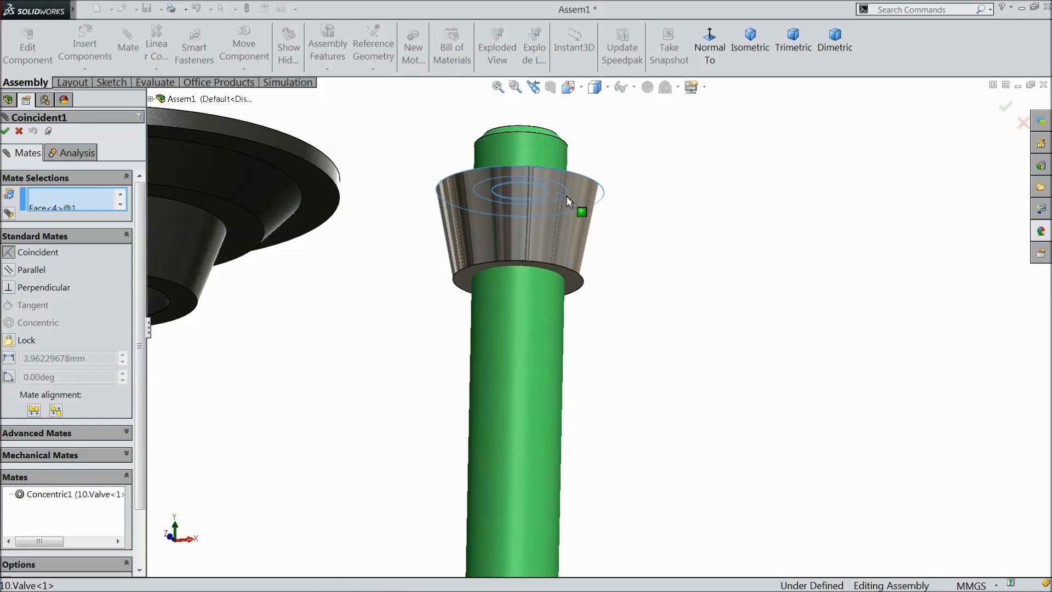
middle_click_drag(694, 225, 693, 357)
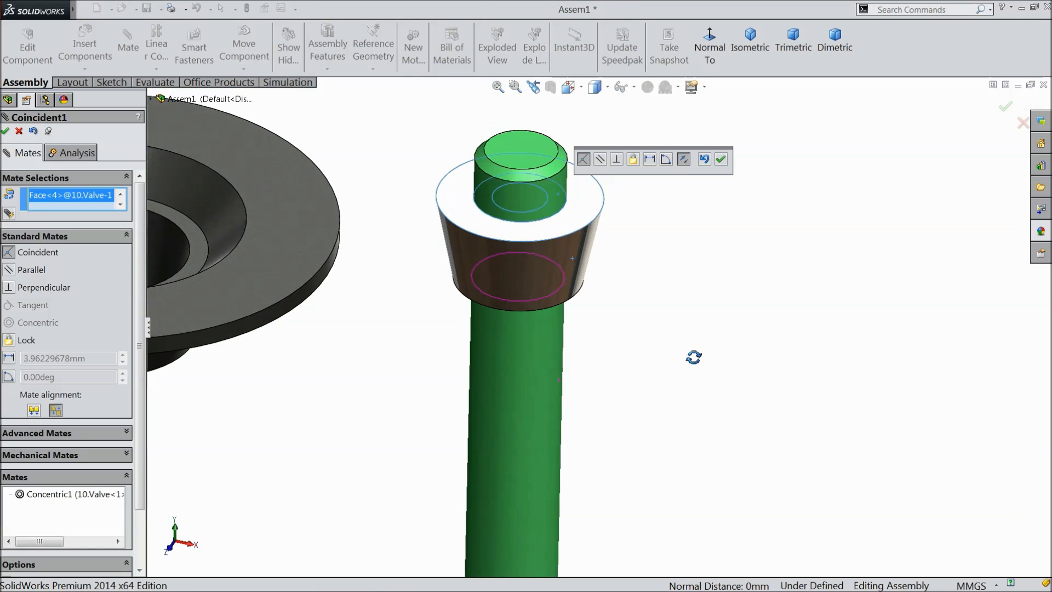
left_click(721, 159)
Add a coincident mate between the retainer's inner bore face and the valve spring retainer's tapered outer face, and finish mating.
scroll(665, 258, "up", 3)
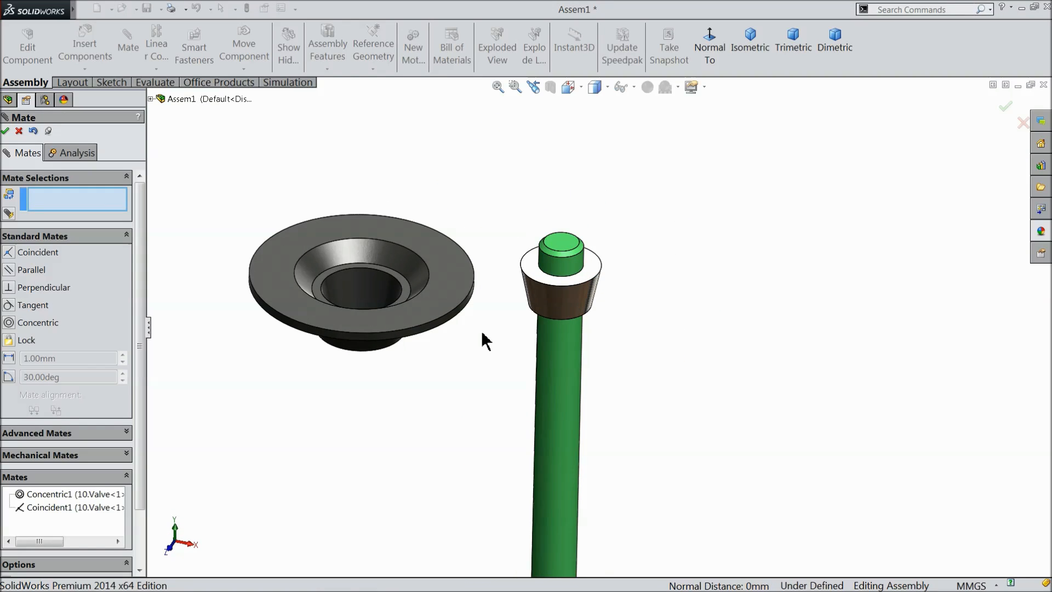
scroll(484, 341, "down", 3)
left_click(363, 294)
left_click(605, 300)
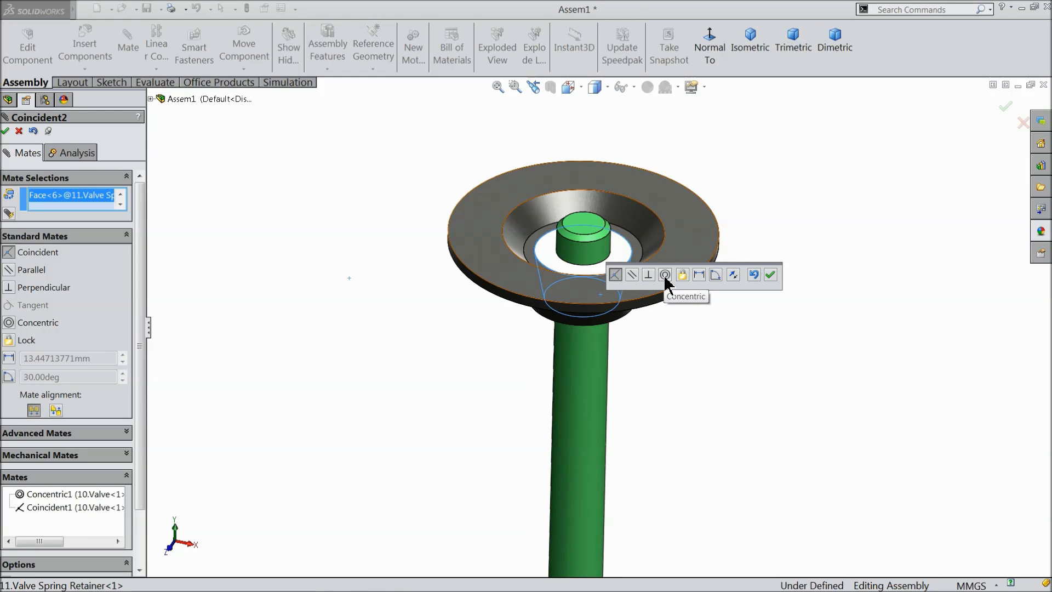
left_click(770, 274)
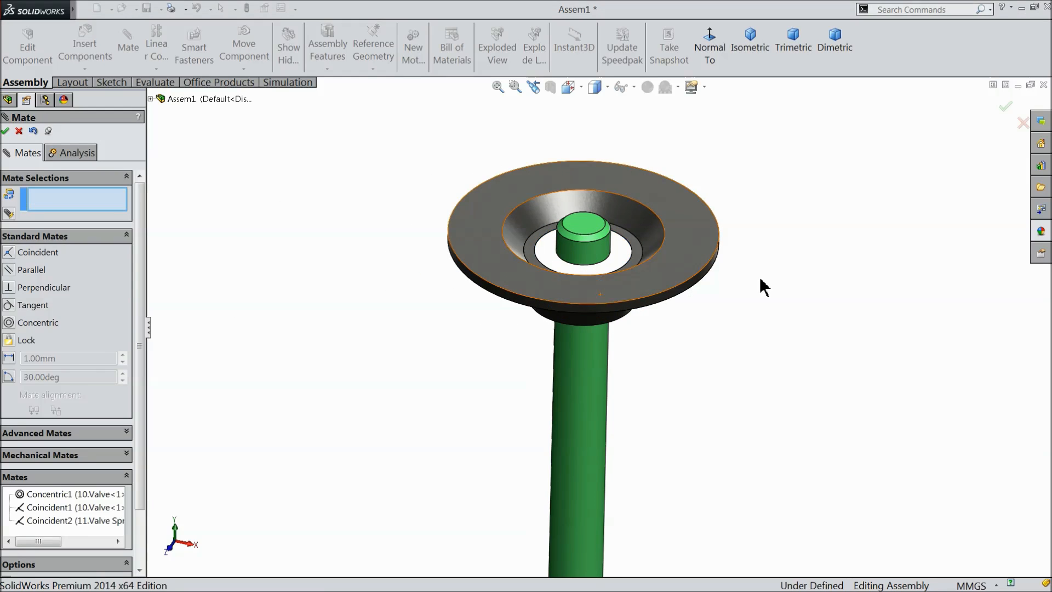
scroll(638, 247, "down", 3)
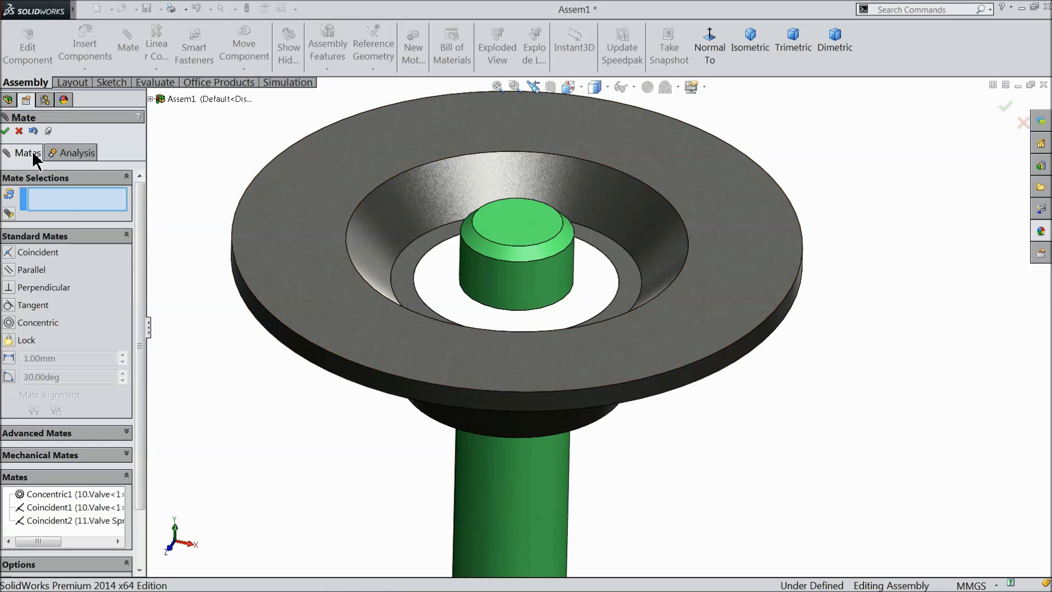
left_click(19, 131)
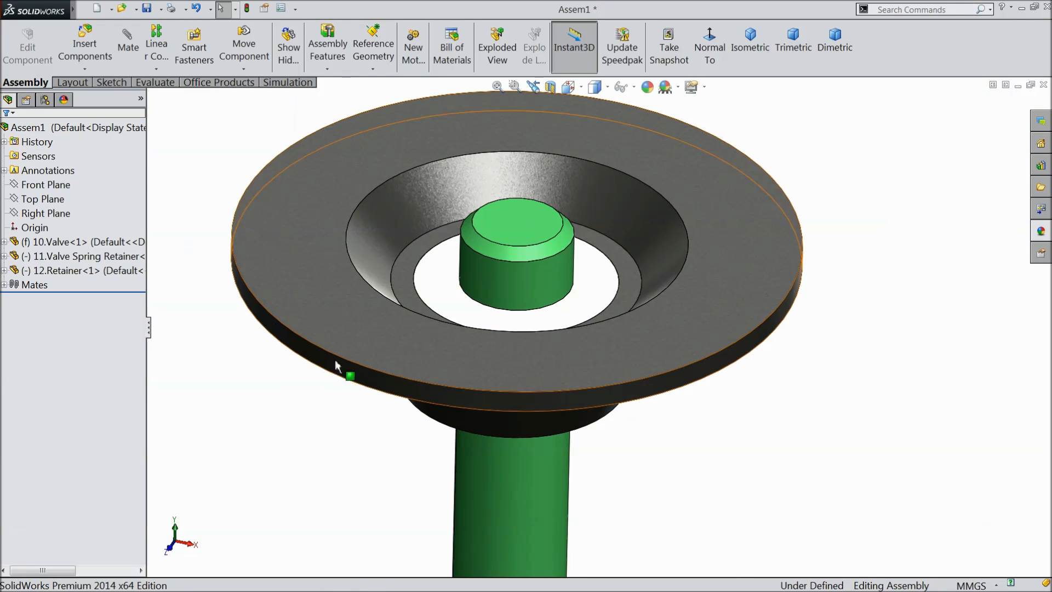
Save the assembly in the Engine folder under the file name Valve Sub Assembly.
scroll(439, 392, "up", 10)
scroll(624, 462, "down", 5)
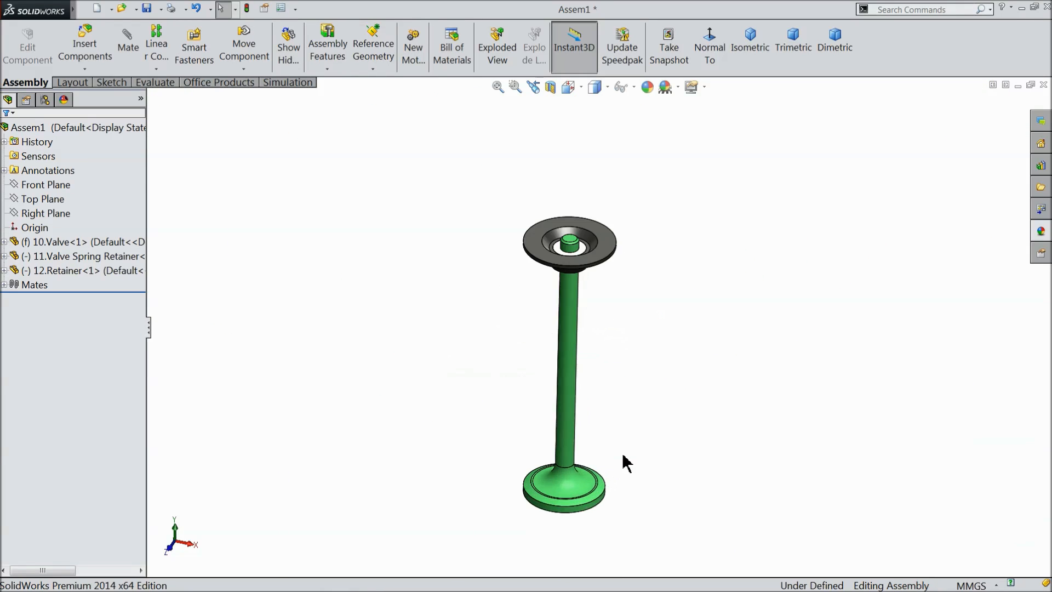
middle_click_drag(593, 422, 596, 322)
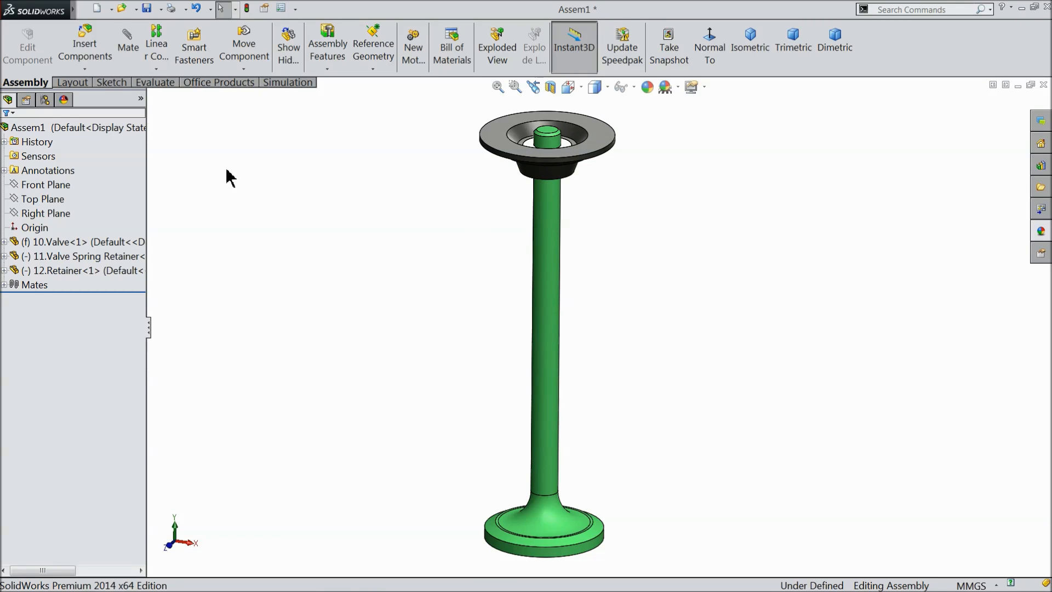
left_click(147, 8)
left_click(480, 258)
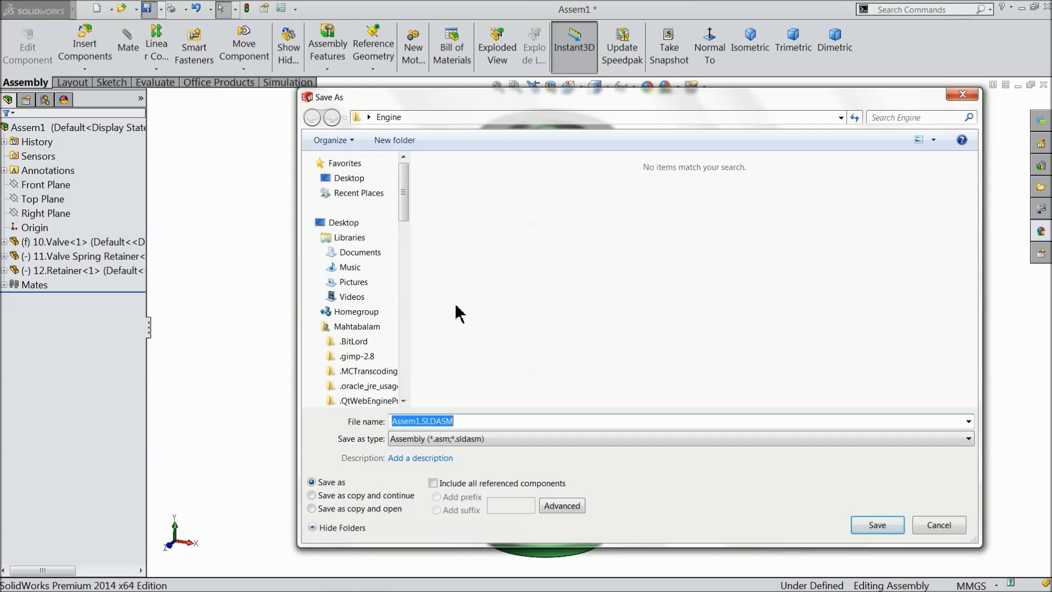
left_click(420, 426)
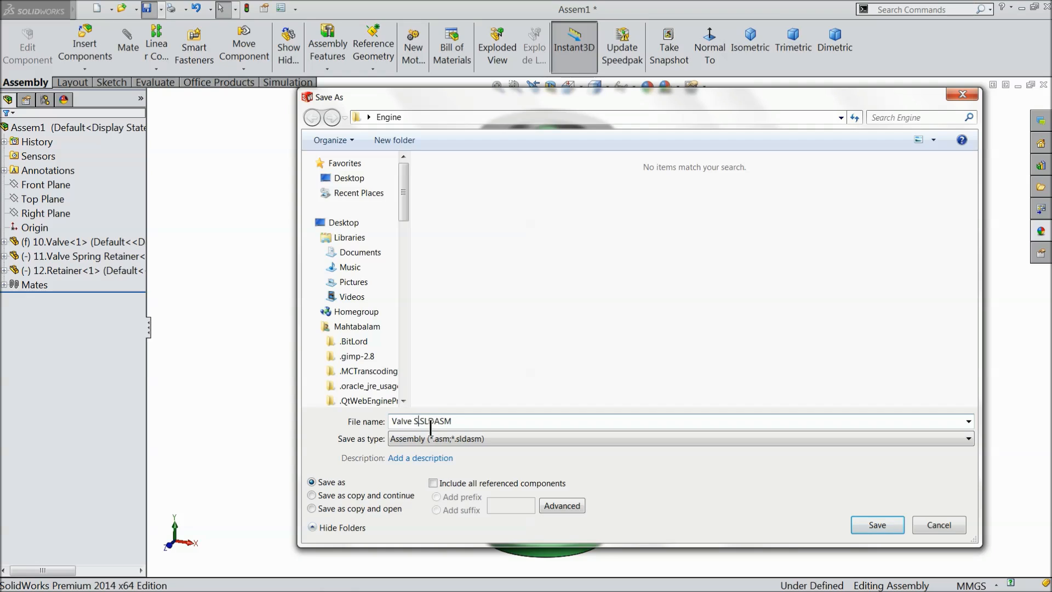
type("mbly")
left_click(877, 525)
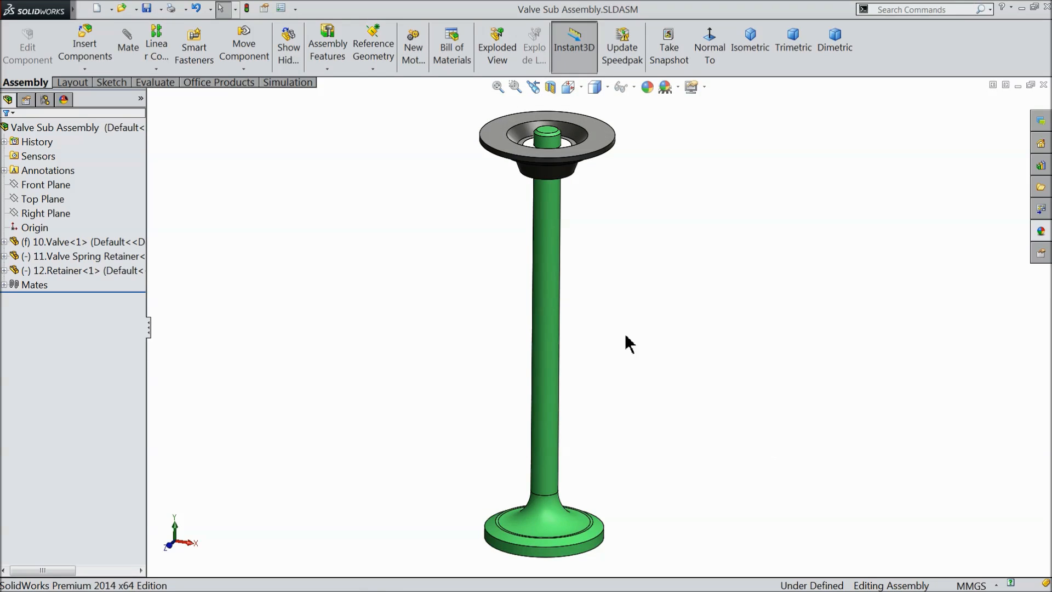
mouse_move(605, 302)
middle_mouse_down()
mouse_move(615, 288)
mouse_move(615, 319)
mouse_move(597, 316)
middle_mouse_up()
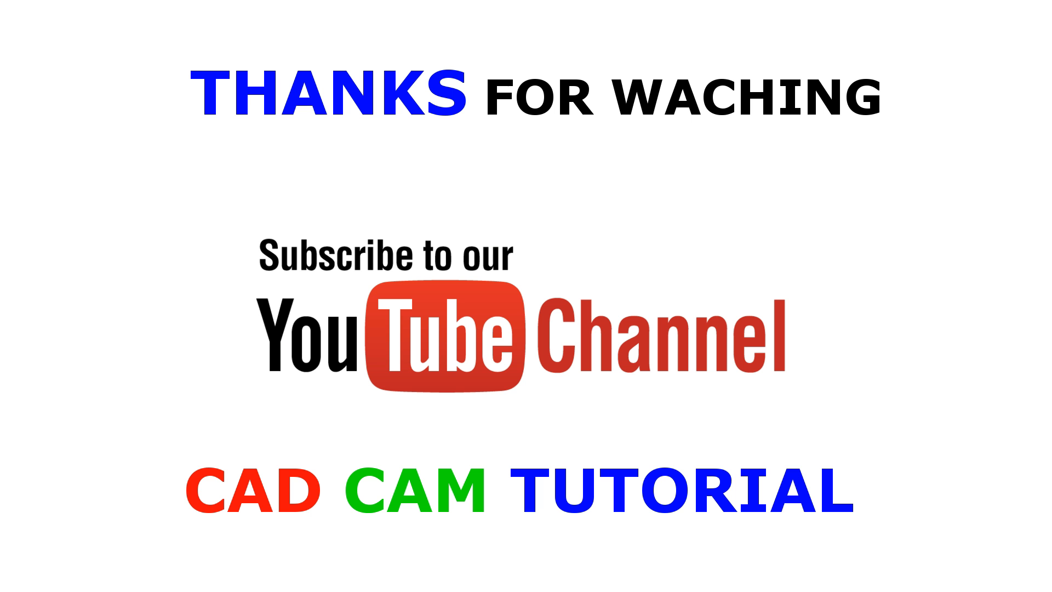